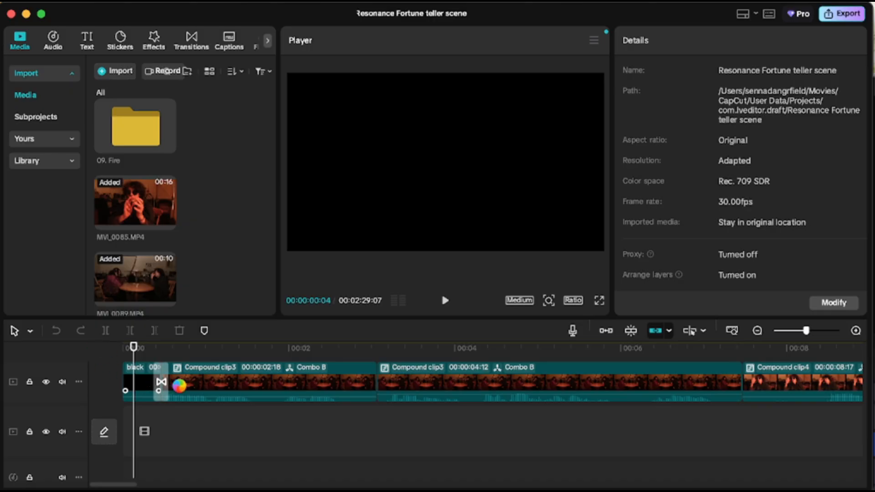
Select the opening black clip and scrub the playhead a short way into the timeline.
left_click(144, 390)
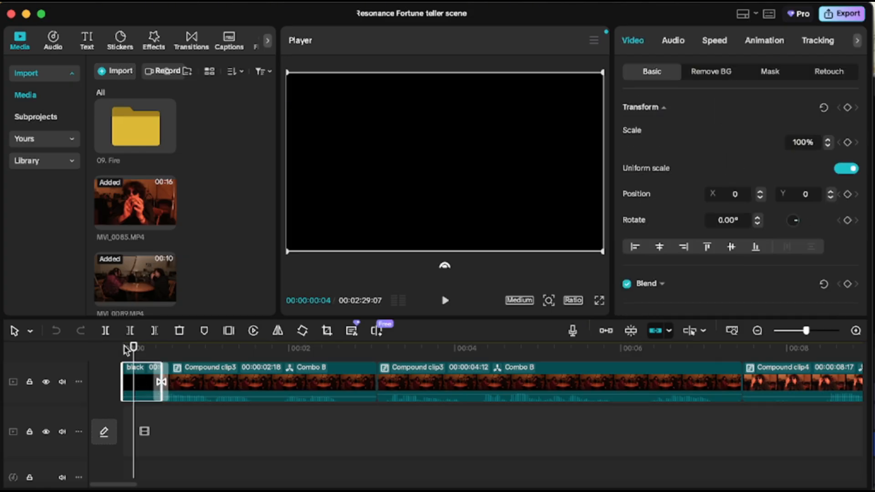
left_click_drag(144, 357, 187, 356)
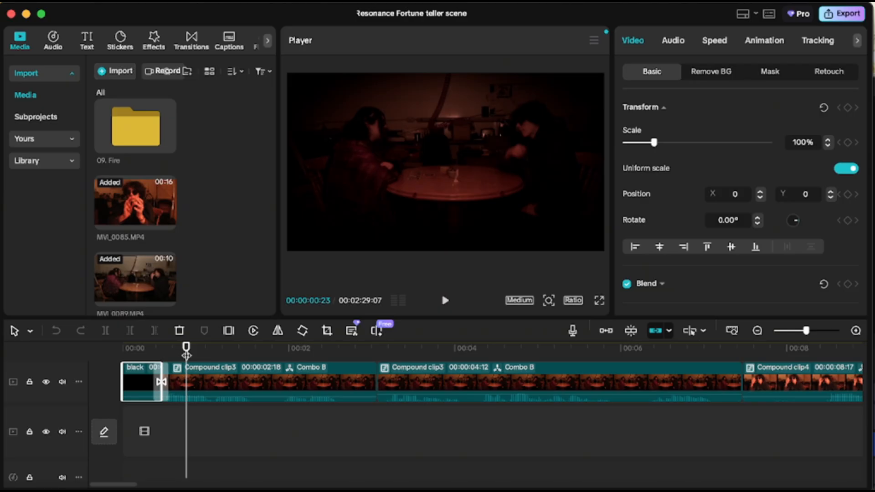
scroll(207, 397, "up", 2)
scroll(209, 398, "down", 2)
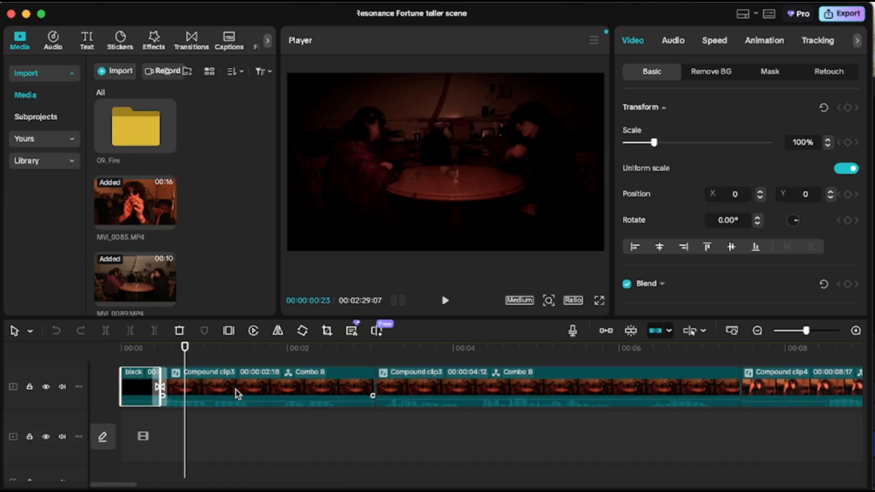
Open Compound clip3, play back its contents, and return to the main timeline.
double_click(236, 393)
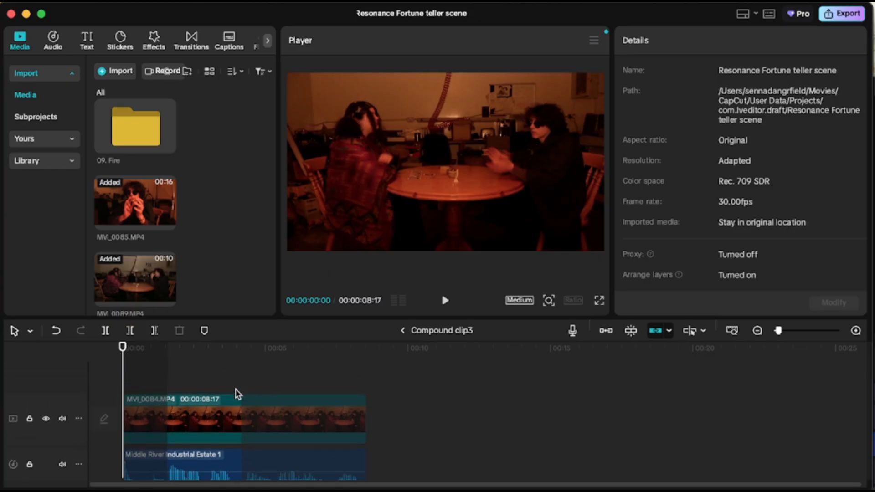
mouse_move(135, 364)
left_mouse_down()
mouse_move(229, 360)
mouse_move(163, 365)
mouse_move(230, 364)
mouse_move(121, 356)
left_mouse_up()
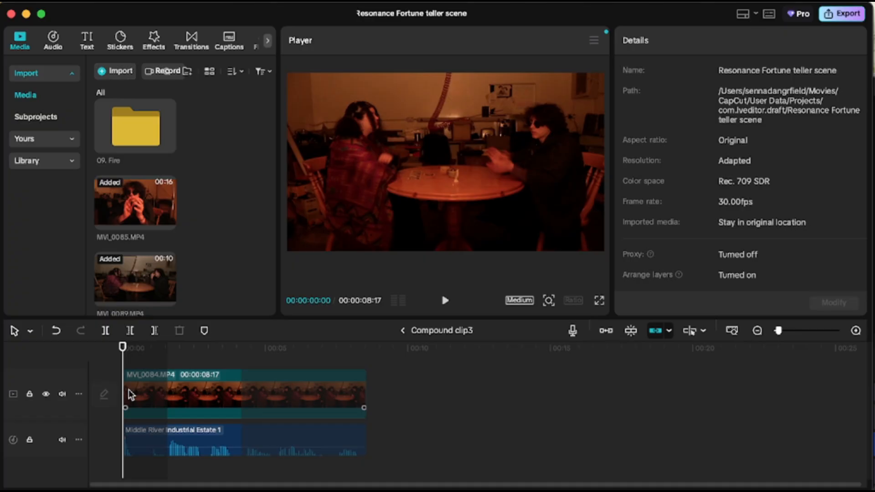
key("space")
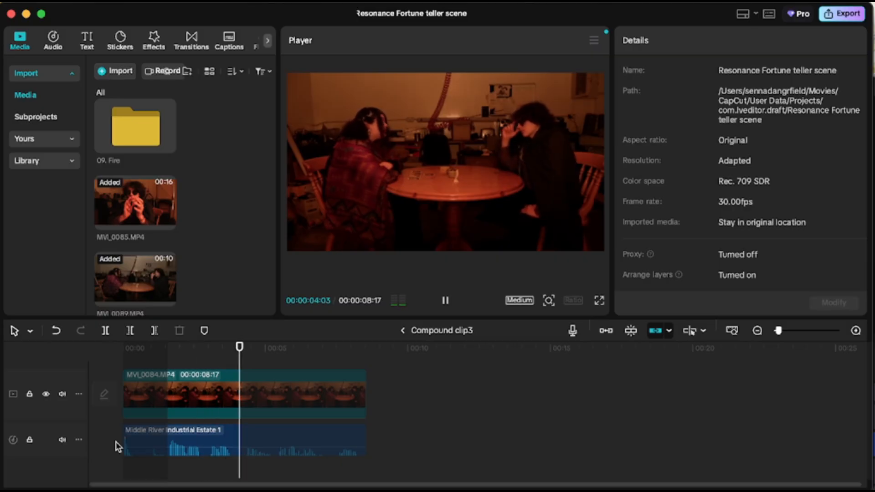
key("space")
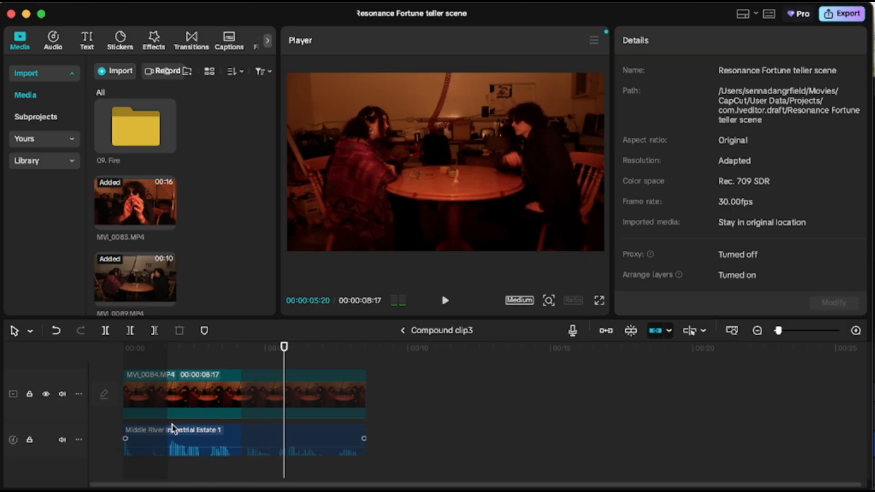
left_click(403, 332)
Scrub the playhead and inspect the adjustment layer above the main video track.
left_click(260, 452)
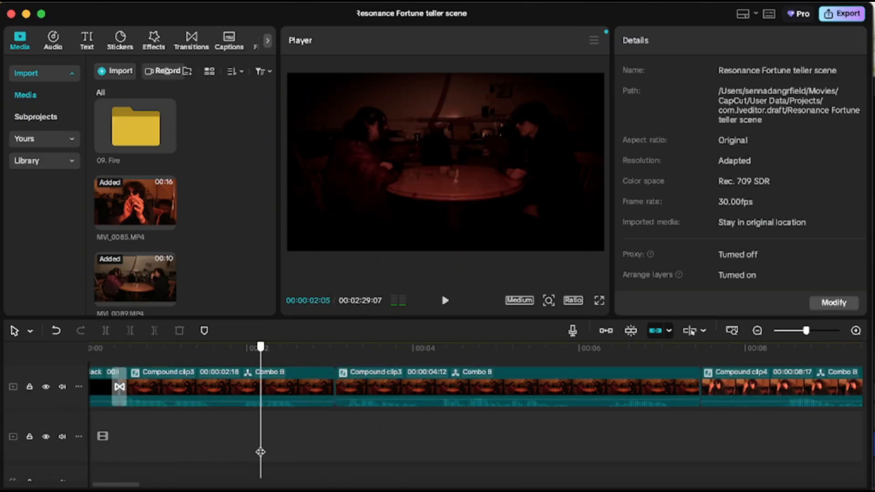
left_click_drag(260, 452, 226, 445)
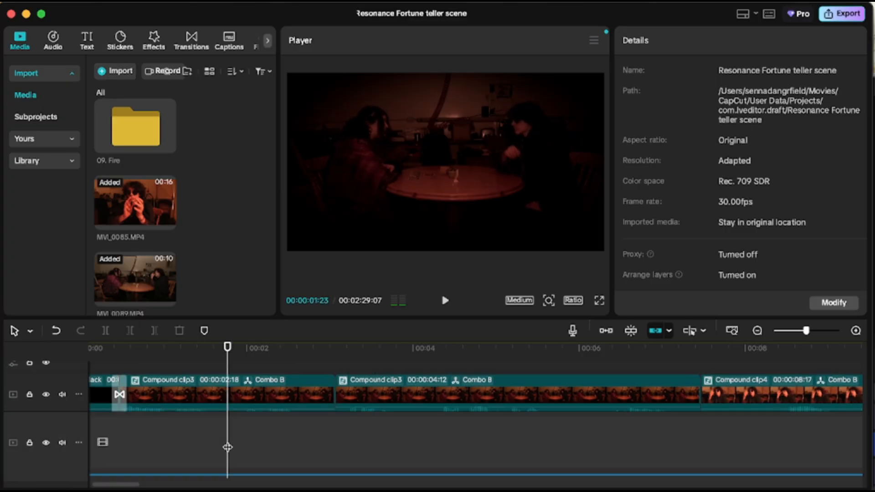
scroll(226, 445, "up", 3)
left_click(157, 390)
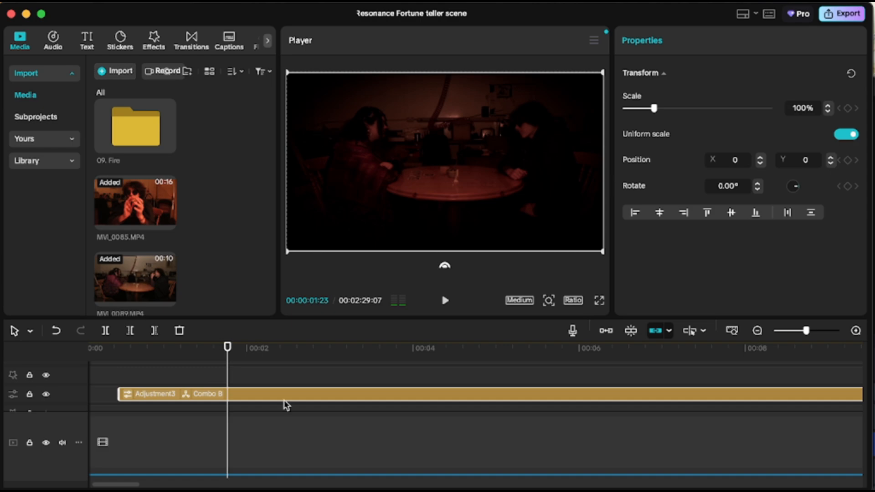
scroll(227, 381, "down", 1)
scroll(226, 381, "down", 4)
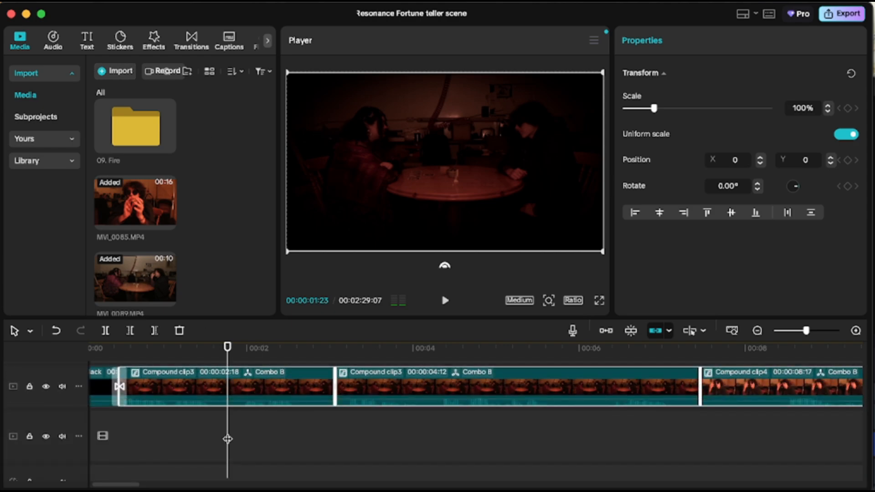
left_click(253, 439)
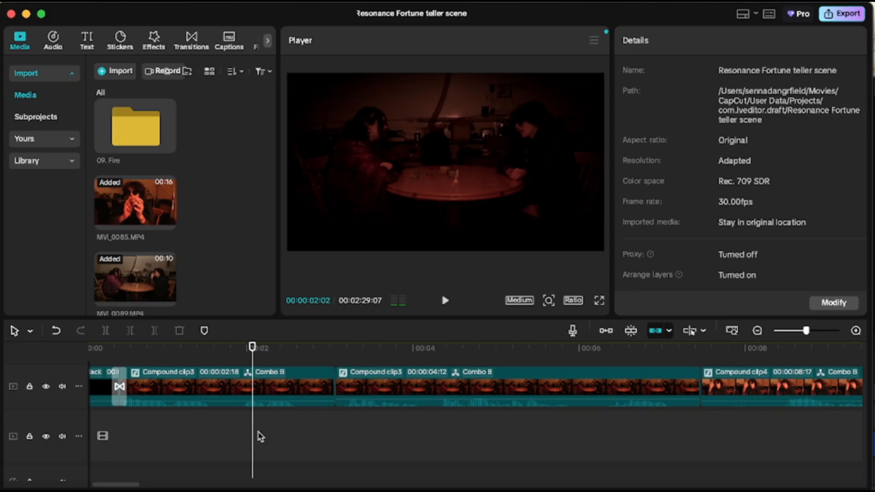
Scrub forward and inspect the background music clip on the audio track below the video.
scroll(261, 437, "up", 2)
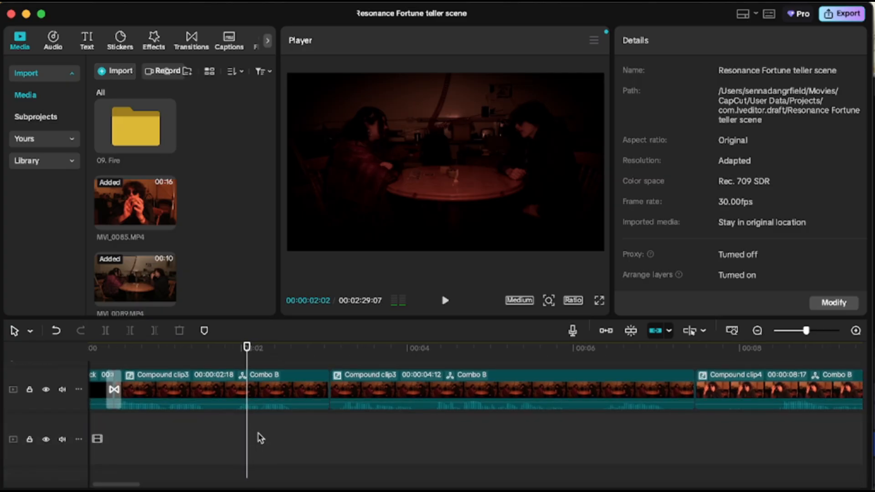
left_click_drag(260, 439, 321, 432)
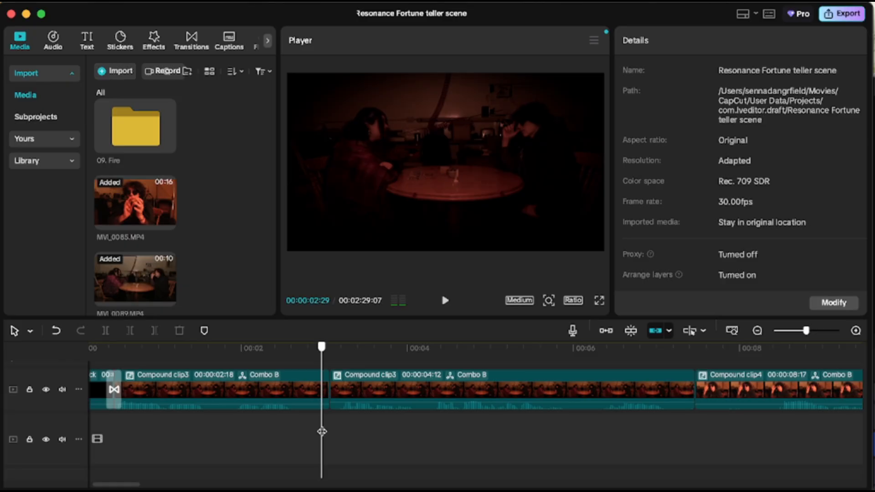
left_click_drag(321, 431, 400, 451)
scroll(400, 451, "right", 4)
scroll(399, 450, "down", 2)
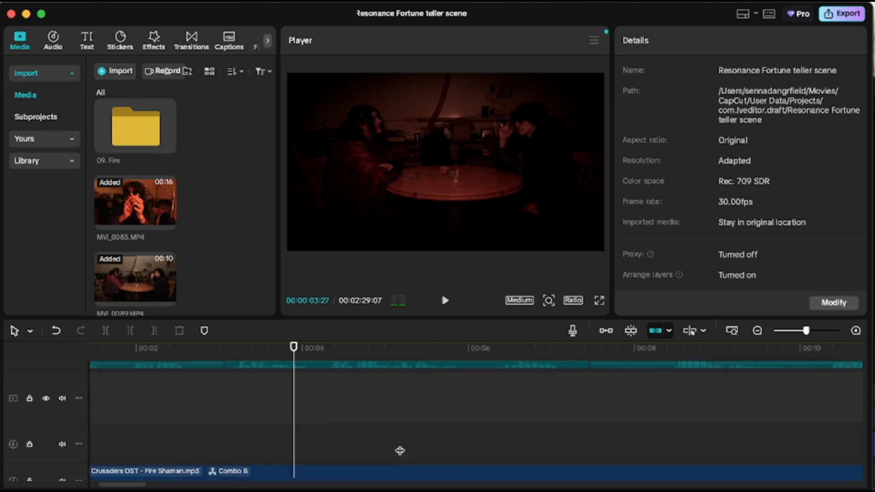
scroll(400, 450, "down", 2)
scroll(400, 450, "left", 5)
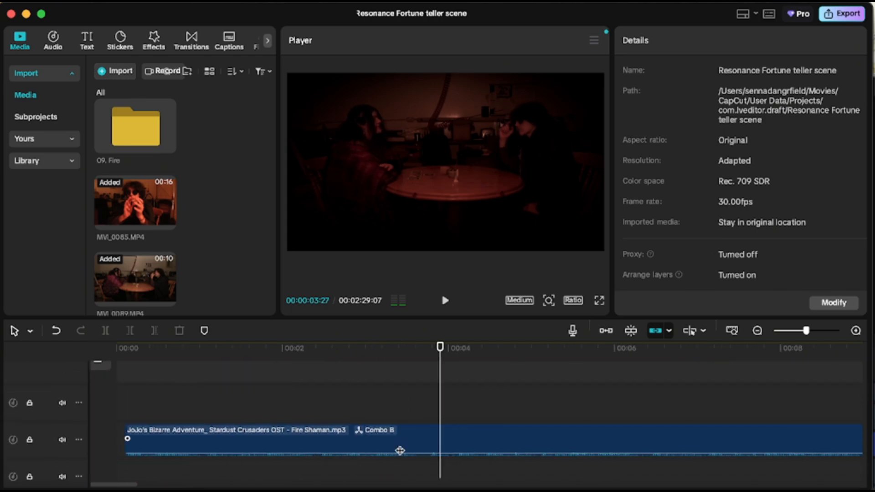
left_click(144, 437)
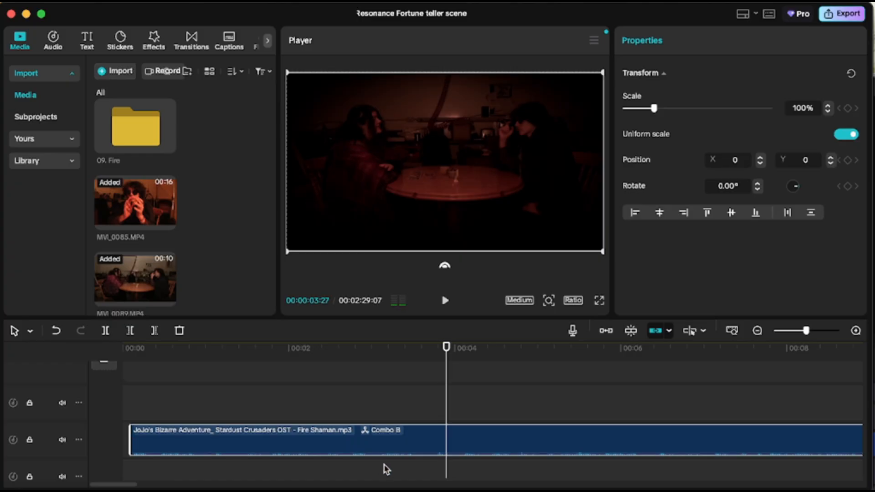
Scroll along the timeline to review the later compound clips and adjustment layers.
scroll(386, 469, "right", 3)
scroll(386, 469, "up", 3)
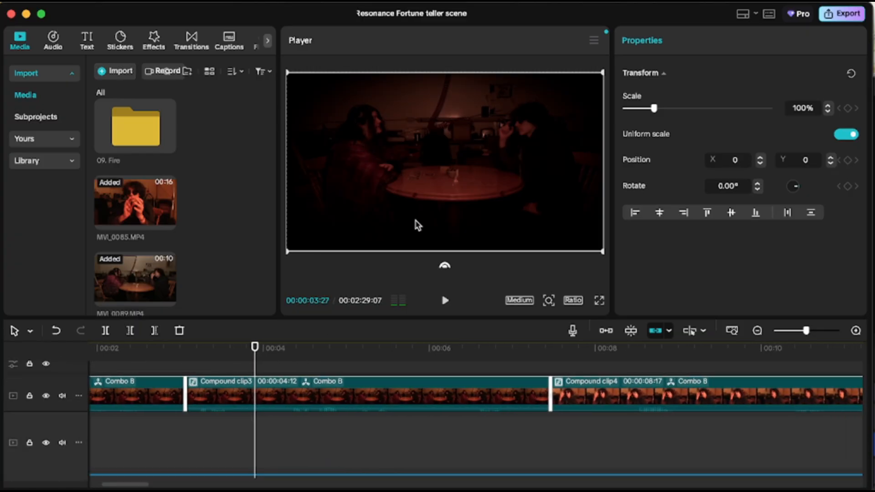
scroll(391, 408, "right", 15)
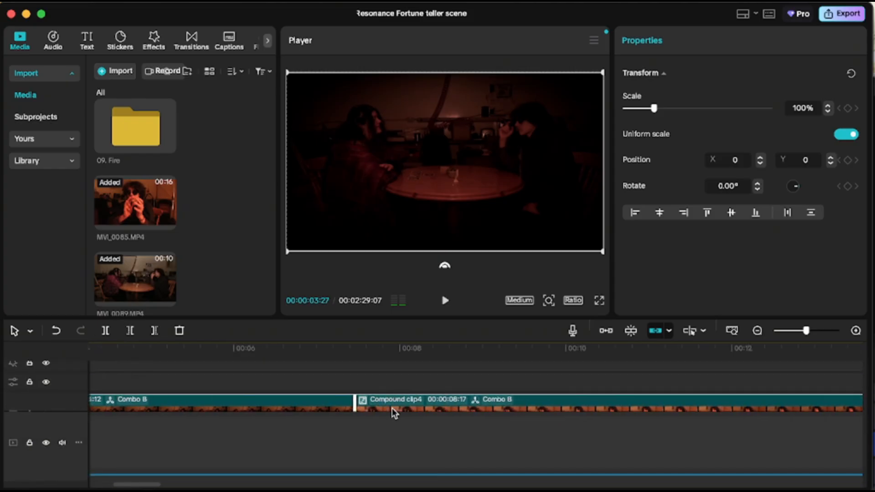
left_click(313, 416)
left_click_drag(314, 416, 496, 426)
scroll(497, 427, "right", 5)
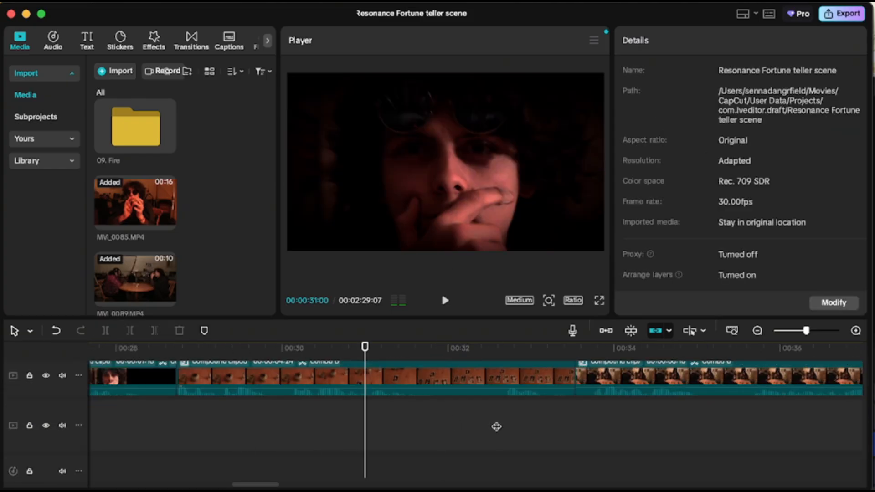
scroll(496, 427, "right", 10)
scroll(496, 427, "up", 2)
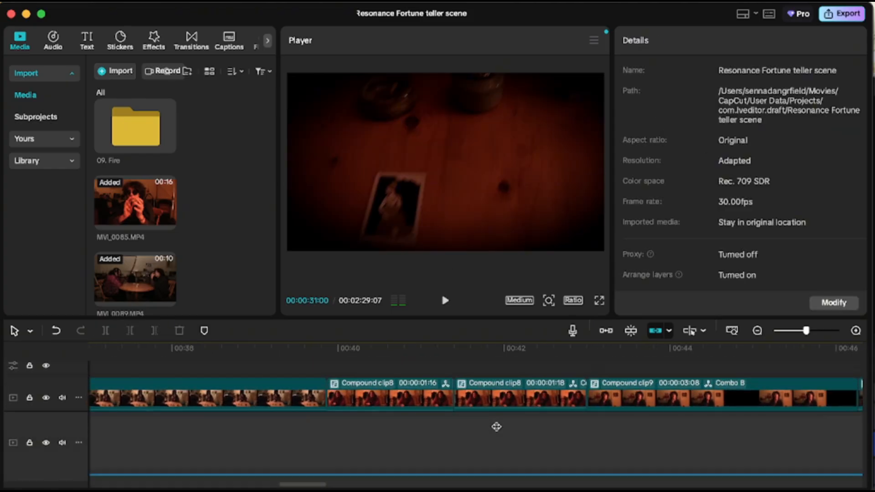
scroll(497, 427, "right", 6)
scroll(496, 426, "down", 1)
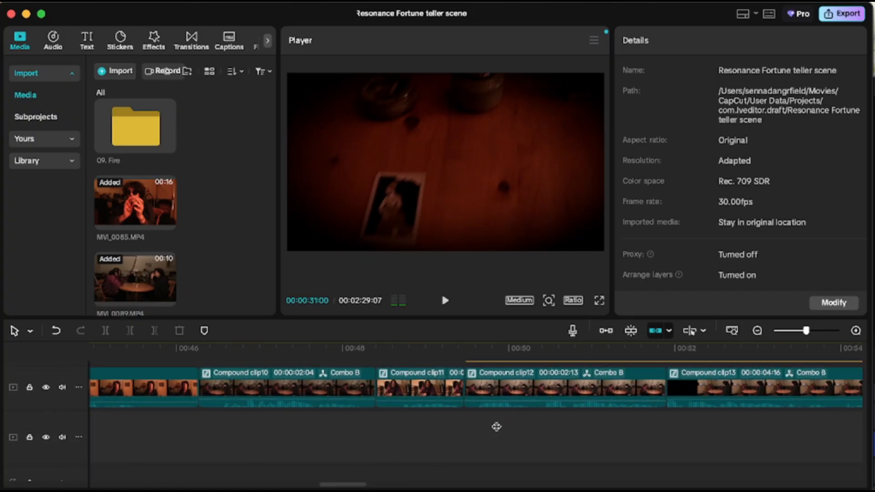
scroll(496, 426, "right", 4)
scroll(496, 427, "up", 2)
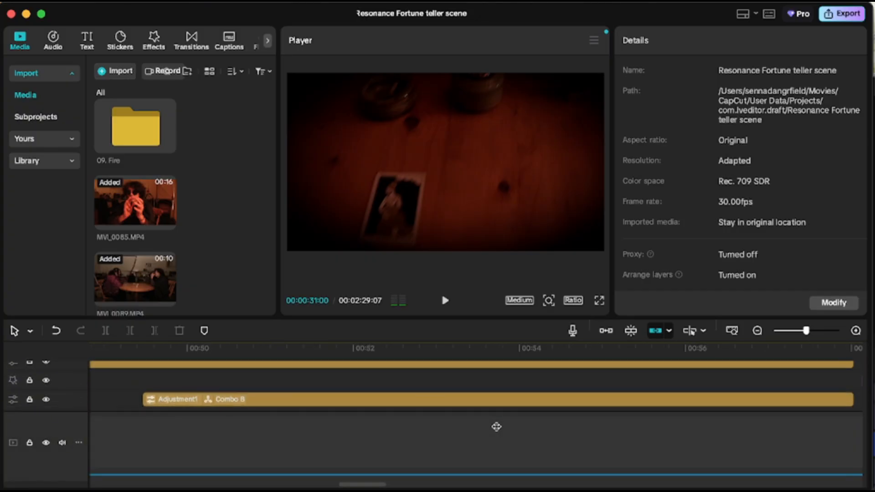
scroll(497, 426, "left", 2)
scroll(496, 426, "down", 2)
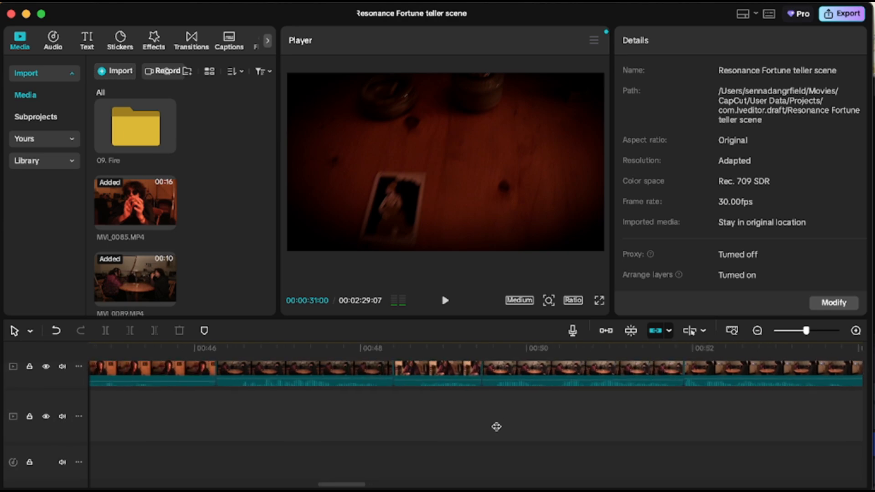
scroll(496, 427, "right", 6)
scroll(496, 427, "up", 1)
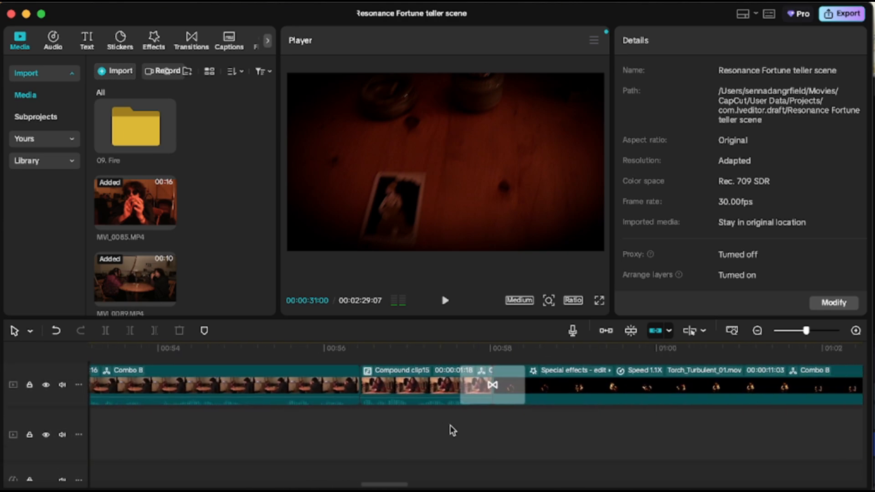
Scrub to the fire special-effects clip and inspect the audio tracks around that transition.
left_click(426, 440)
left_click_drag(426, 440, 446, 439)
scroll(446, 438, "down", 5)
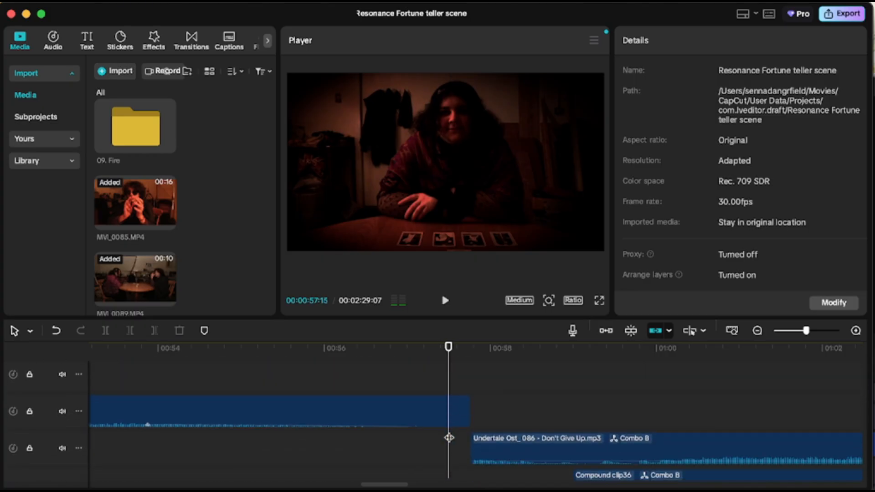
scroll(449, 437, "left", 2)
scroll(449, 438, "left", 2)
scroll(449, 437, "down", 2)
scroll(448, 437, "right", 1)
scroll(449, 435, "left", 2)
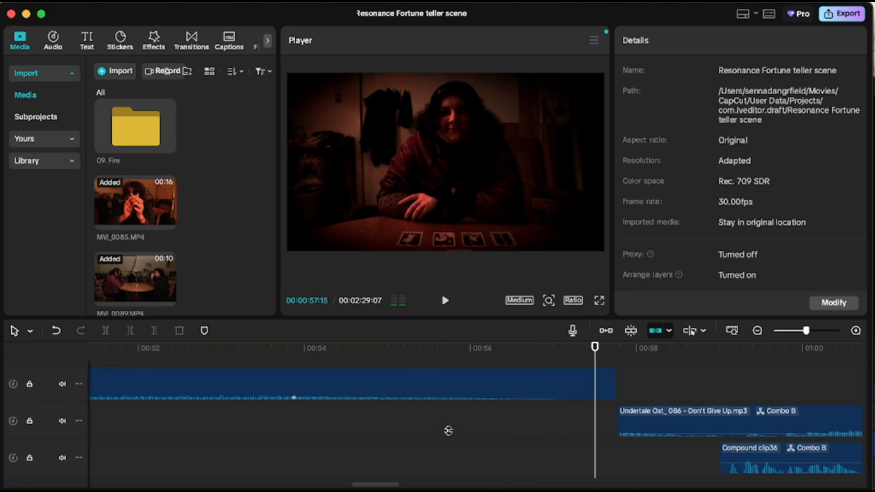
scroll(448, 430, "left", 2)
scroll(448, 431, "right", 2)
scroll(448, 431, "up", 2)
scroll(448, 431, "right", 4)
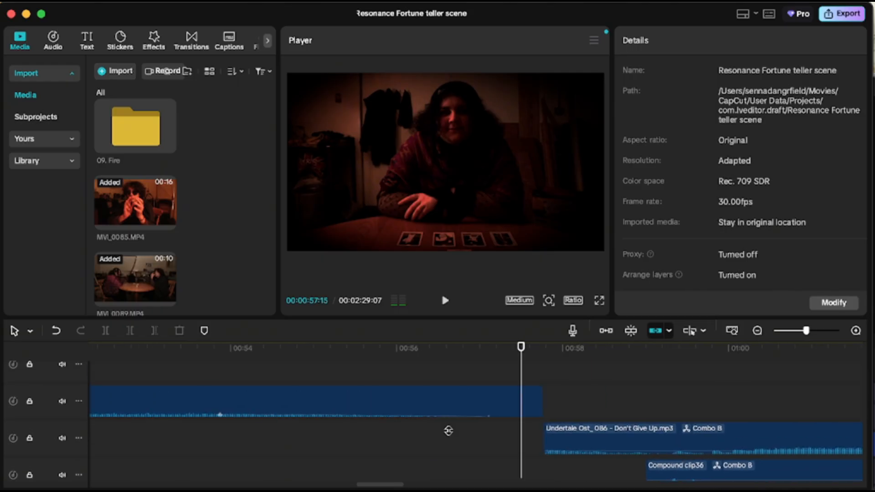
scroll(449, 431, "right", 3)
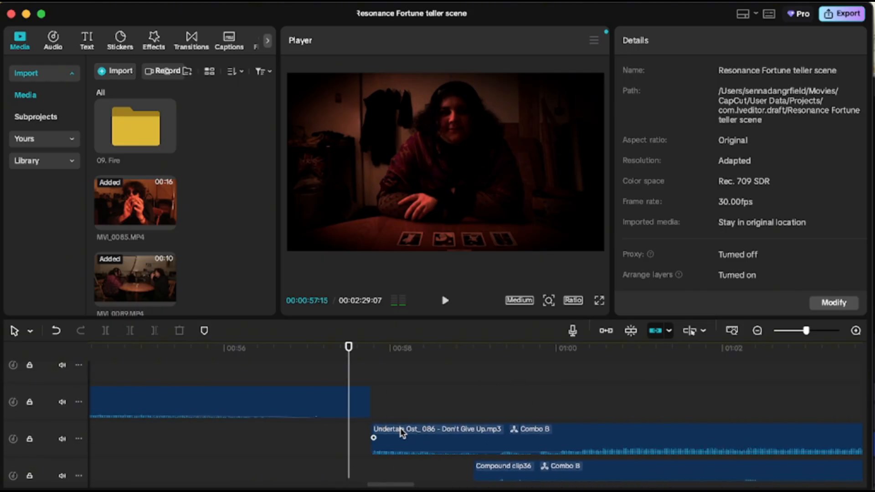
scroll(406, 420, "up", 2)
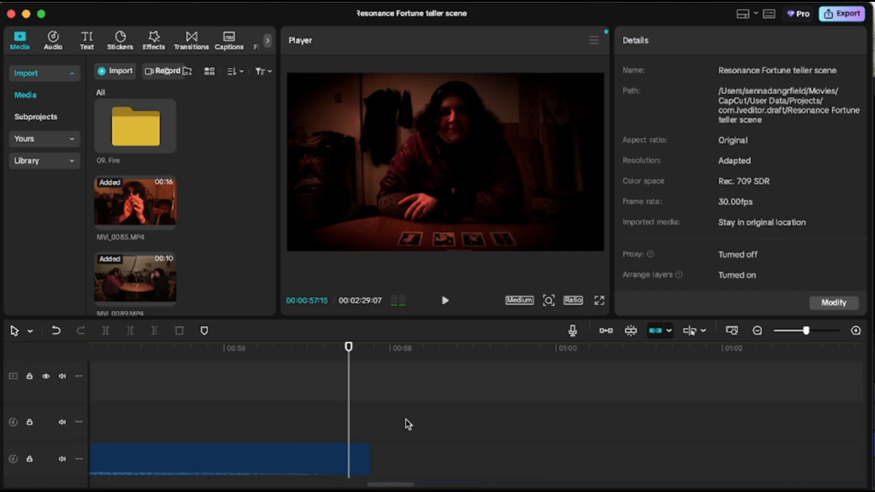
scroll(406, 420, "up", 3)
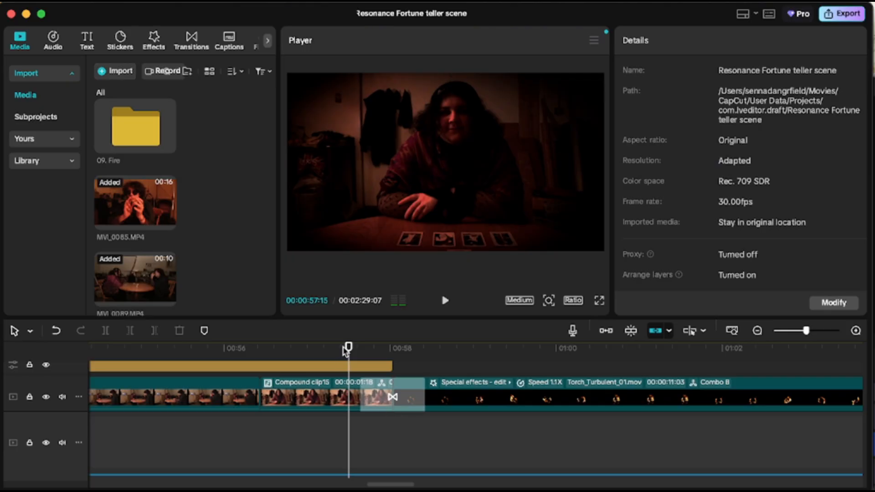
Move the playhead into the fire effect clip and inspect the effect layers stacked above it.
left_click_drag(346, 351, 451, 365)
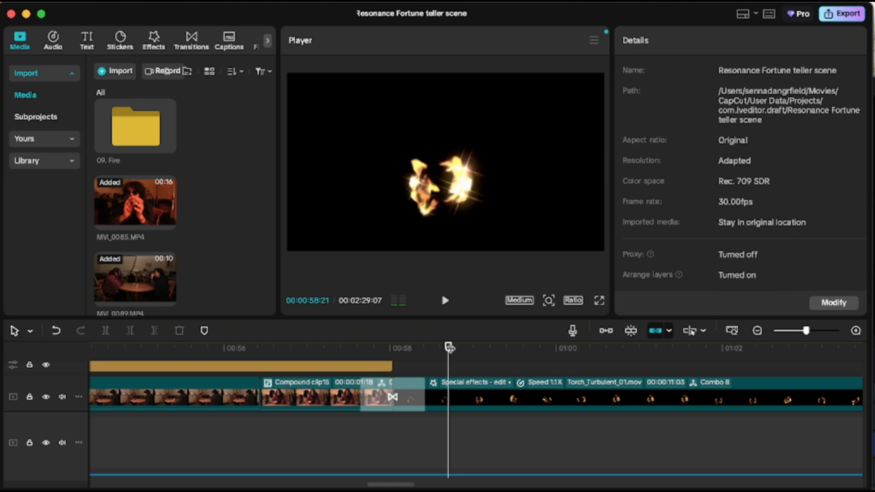
left_click(474, 387)
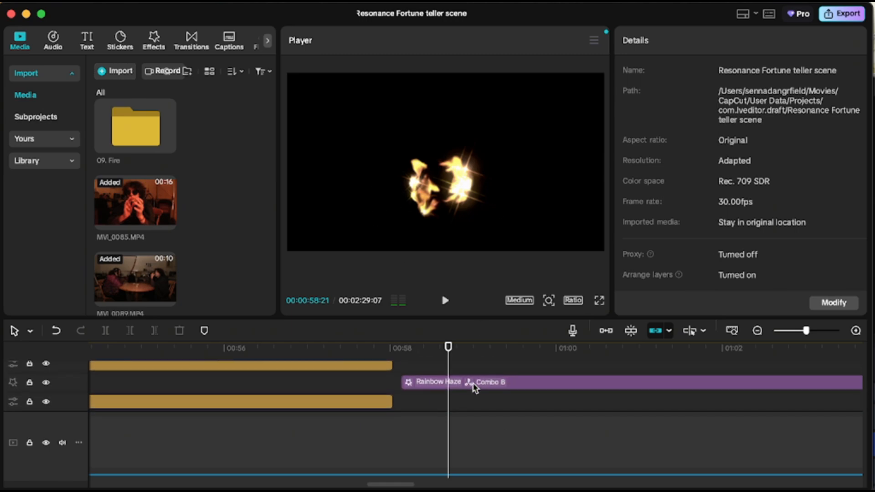
left_click(474, 387)
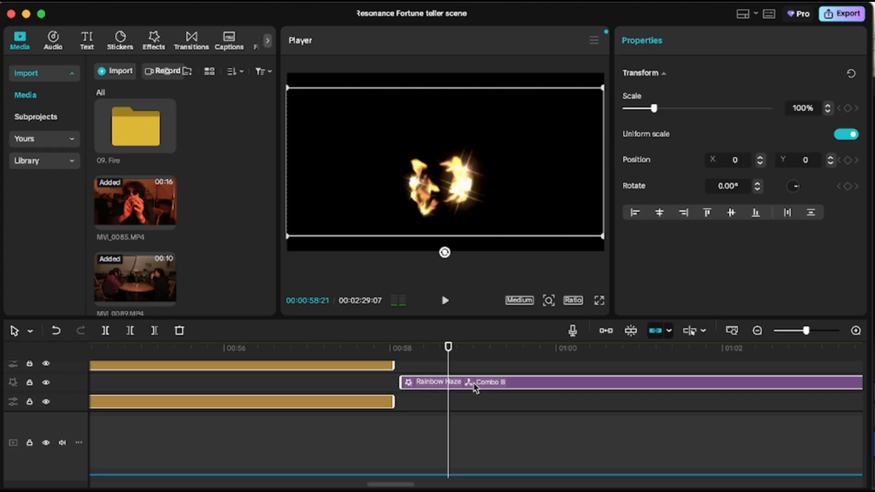
scroll(474, 384, "up", 2)
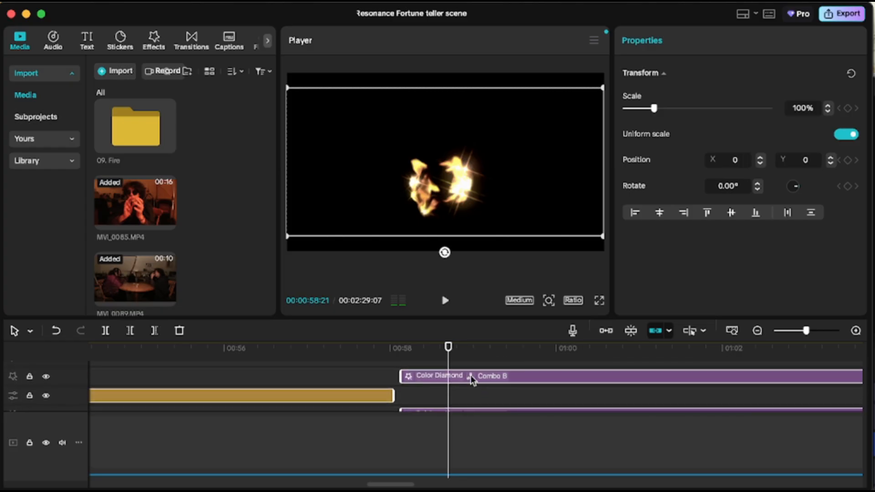
Select the Color Diamond effect layer and examine its Size, Amount, Filters and Rotate settings.
left_click(470, 376)
left_click_drag(662, 161, 795, 173)
mouse_move(697, 190)
left_mouse_down()
mouse_move(674, 190)
mouse_move(791, 199)
mouse_move(705, 195)
left_mouse_up()
left_click(671, 165)
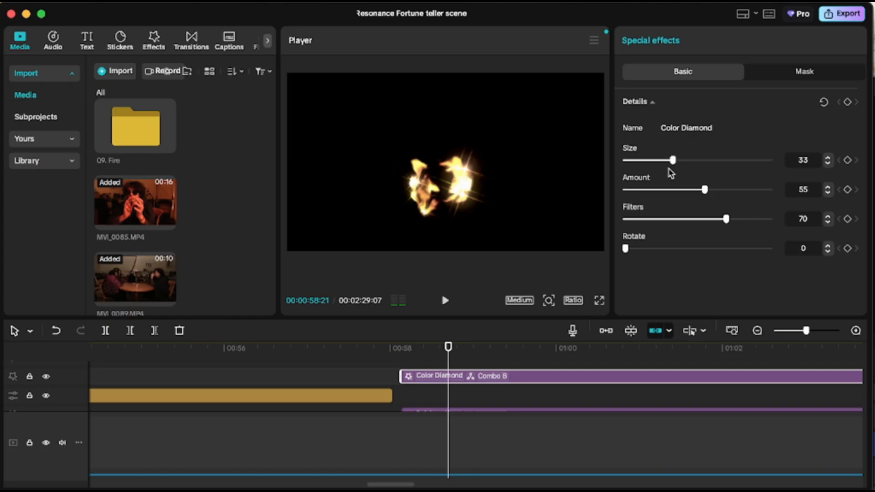
Select the Rainbow Haze effect layer, then open the list of effects applied to the Torch_Turbulent fire clip.
scroll(524, 415, "down", 2)
left_click(479, 397)
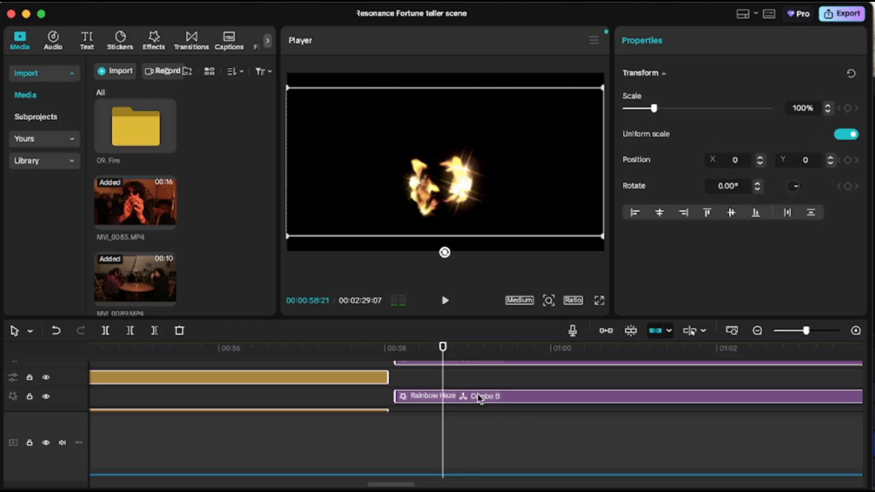
scroll(479, 398, "down", 2)
left_click(407, 384)
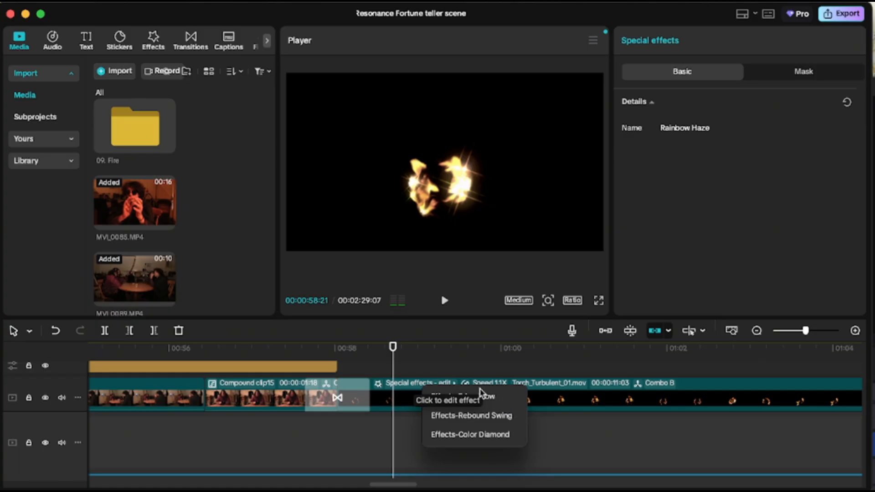
left_click(423, 364)
mouse_move(418, 390)
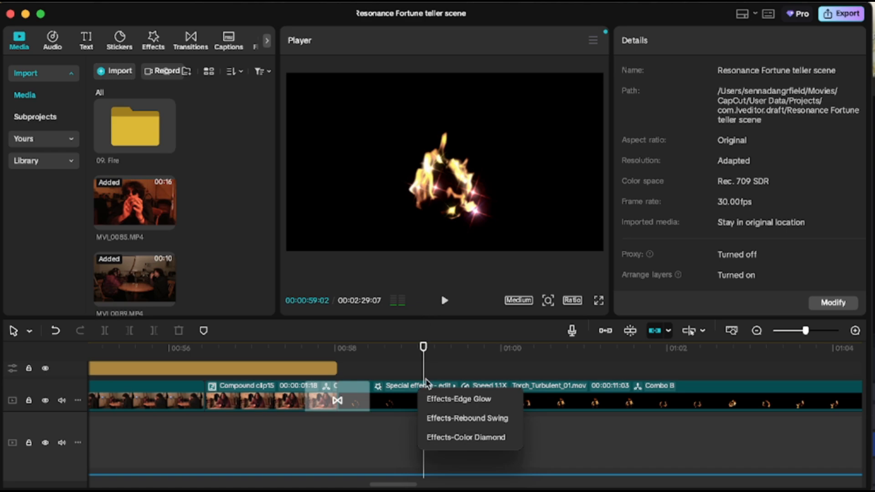
Scrub through the fire clip and reopen its applied effects list to review Edge Glow, Rebound Swing and Color Diamond.
scroll(426, 382, "up", 3)
scroll(428, 384, "down", 3)
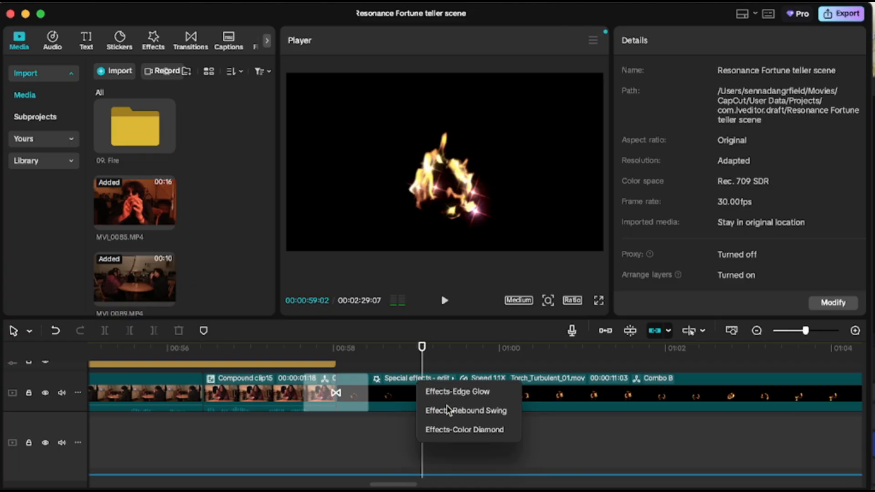
left_click_drag(422, 359, 566, 393)
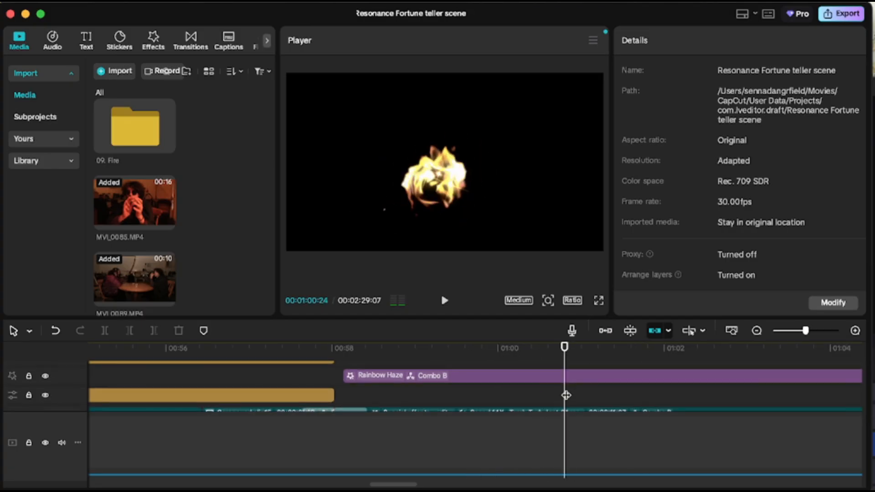
scroll(567, 393, "down", 2)
scroll(567, 393, "right", 5)
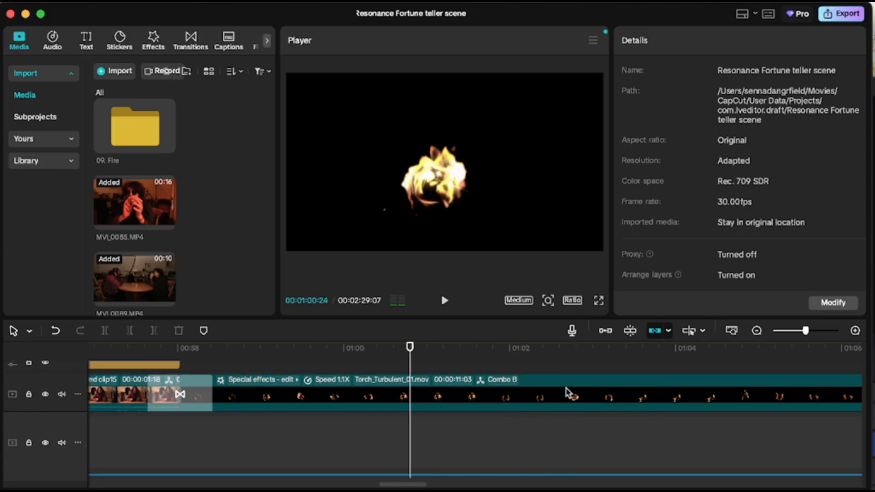
left_click(279, 386)
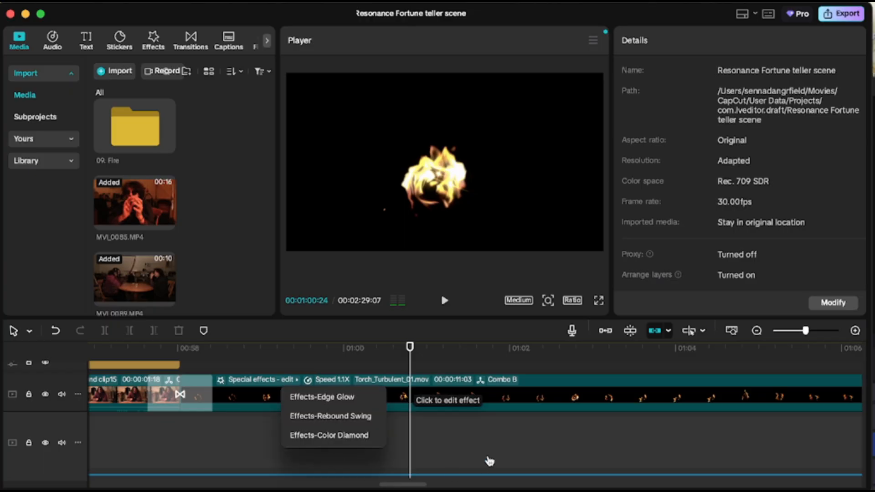
left_click(488, 461)
left_click(273, 381)
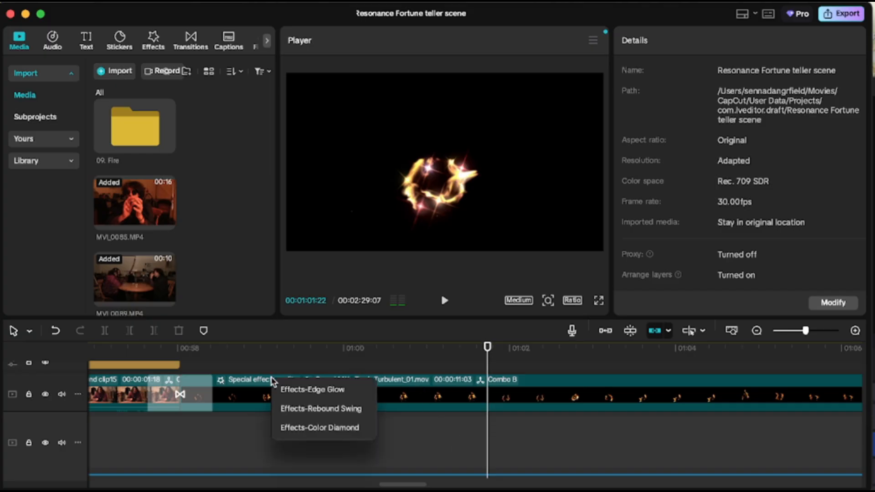
left_click(418, 445)
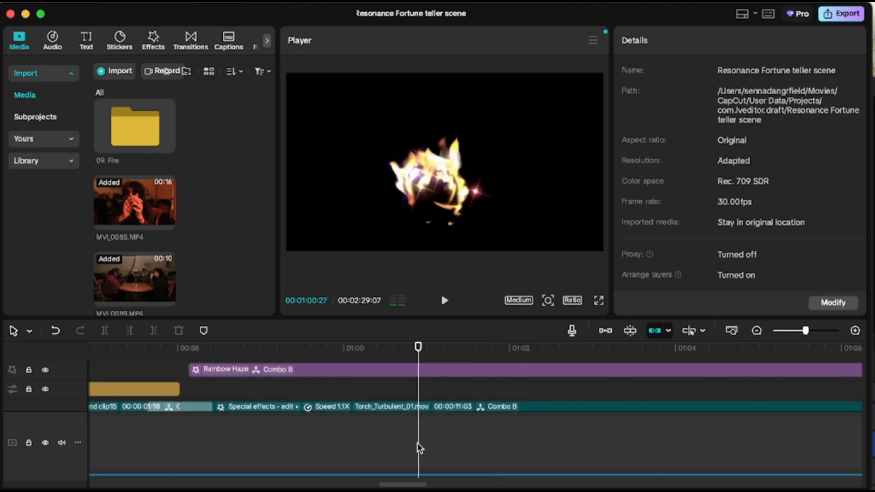
Scroll down to the audio tracks and inspect the Compound clip36 audio and the music clips around the fire transition.
scroll(417, 447, "down", 5)
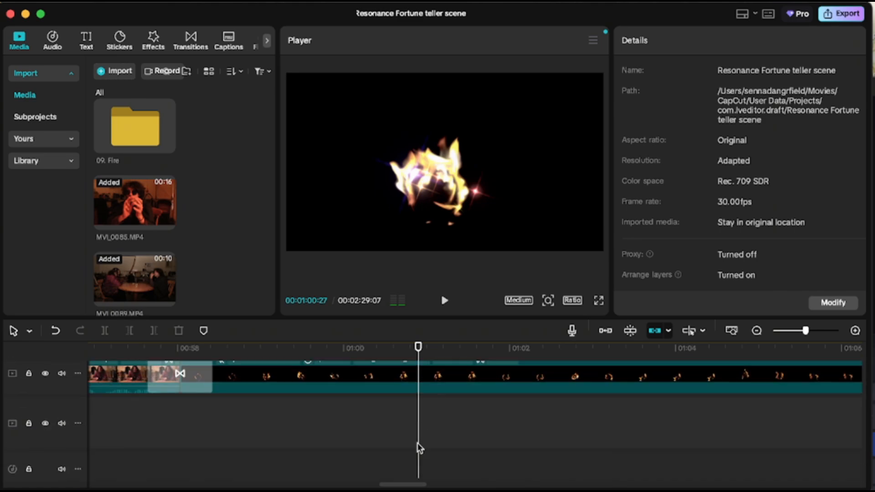
scroll(417, 448, "right", 10)
scroll(457, 430, "down", 4)
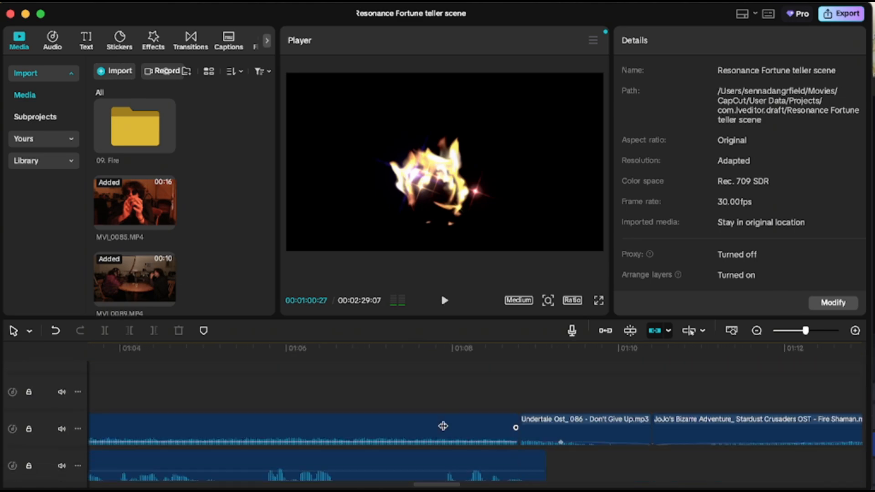
scroll(443, 426, "left", 8)
scroll(443, 426, "left", 20)
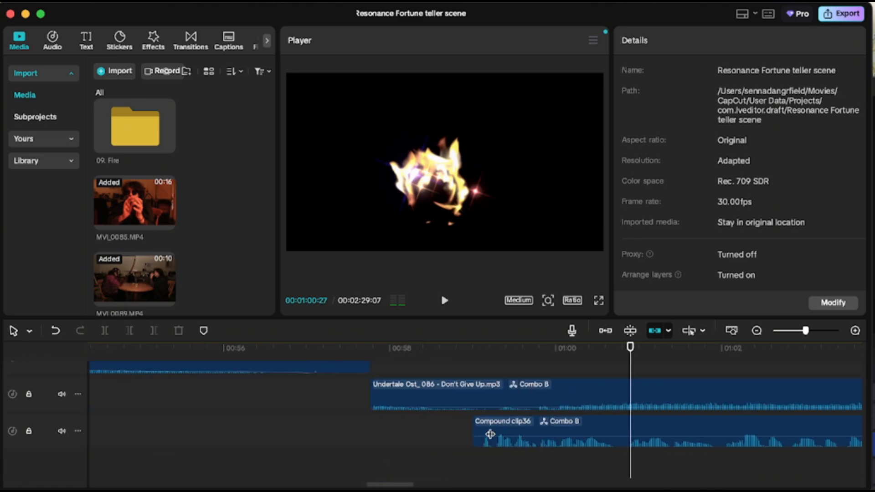
left_click(501, 433)
scroll(478, 408, "right", 15)
scroll(478, 409, "up", 4)
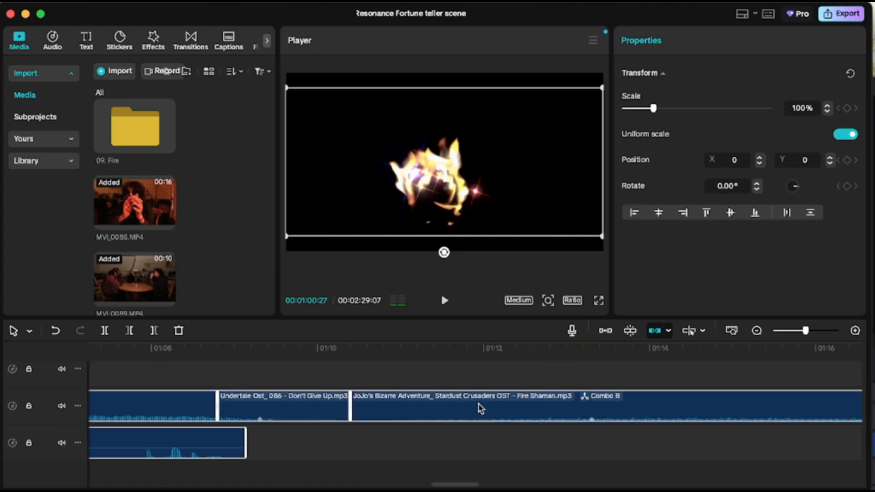
scroll(479, 407, "up", 3)
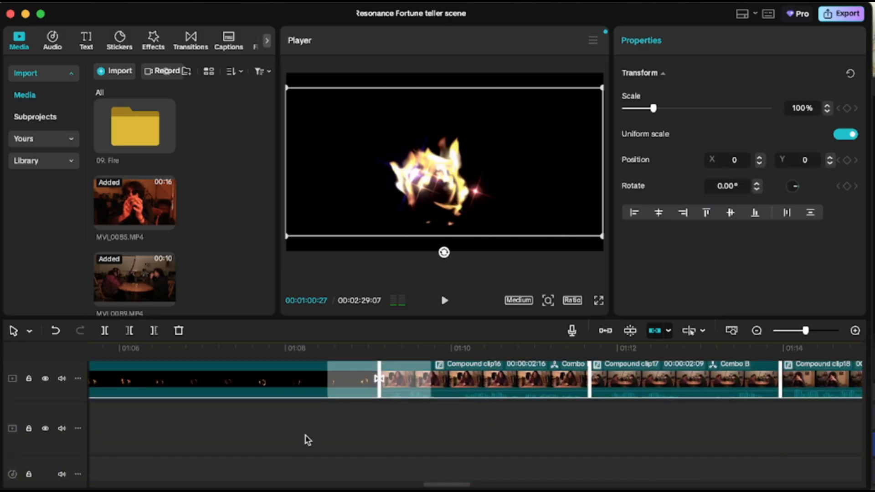
Play the section around 01:10 and select the Undertale Ost_086 - Don't Give Up music clip to view its volume.
left_click_drag(322, 444, 458, 461)
scroll(458, 461, "right", 3)
scroll(458, 461, "down", 6)
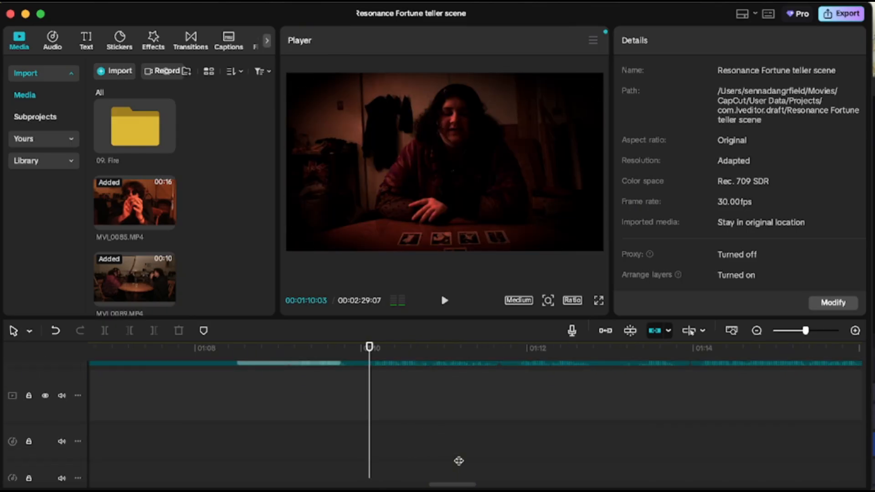
scroll(459, 461, "right", 3)
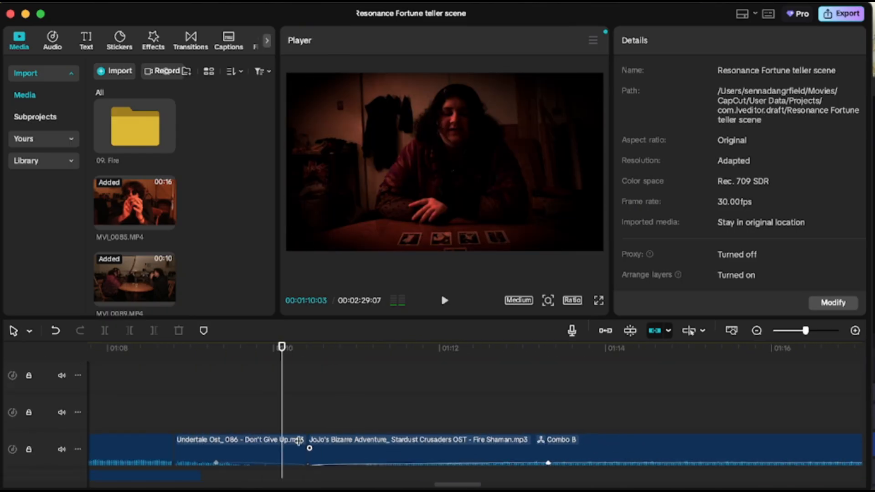
key("space")
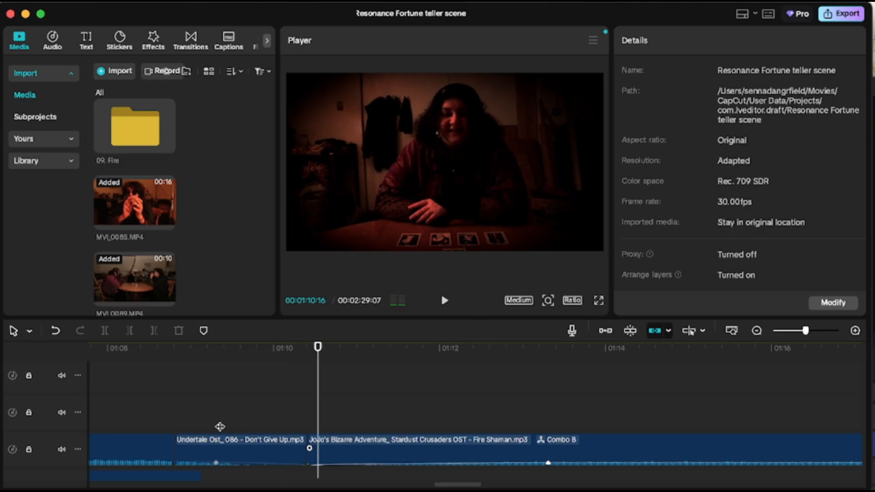
left_click(216, 458)
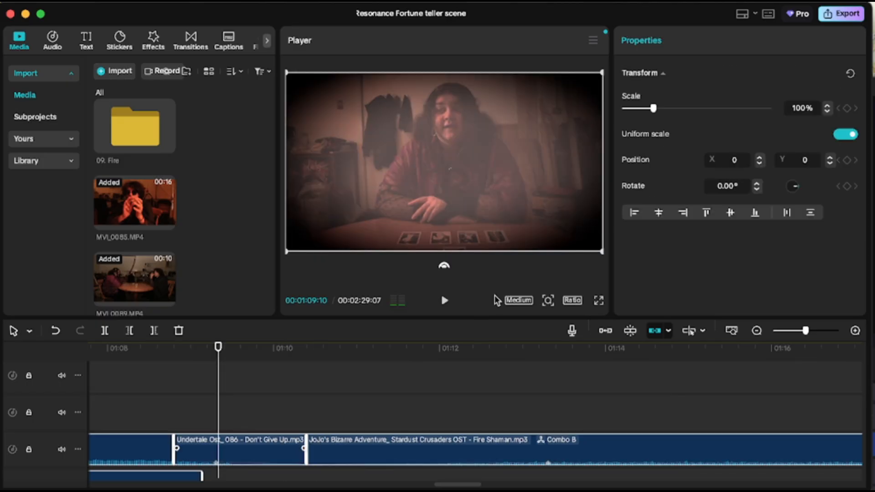
left_click(235, 451)
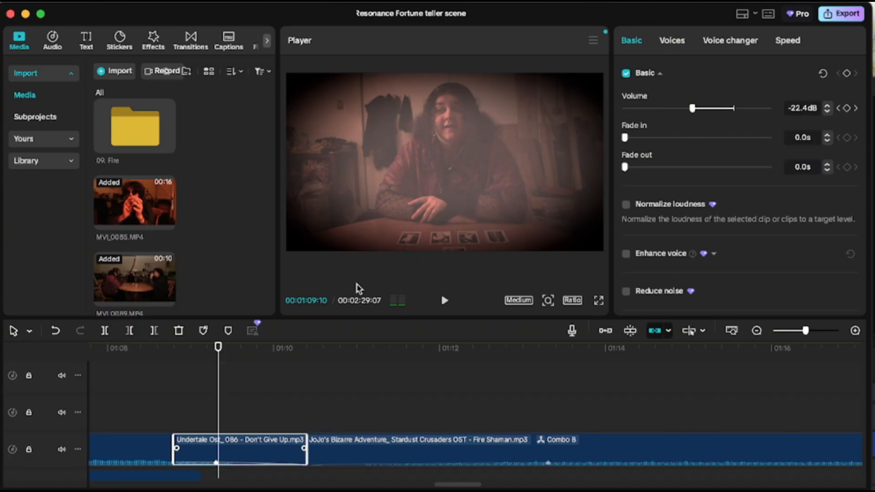
Step back a few frames and play again to check how the Undertale clip's volume keyframes fade the music.
key("Left")
key("Left")
key("Left")
key("Left")
key("Left")
key("Left")
key("Left")
key("Left")
key("Left")
key("Left")
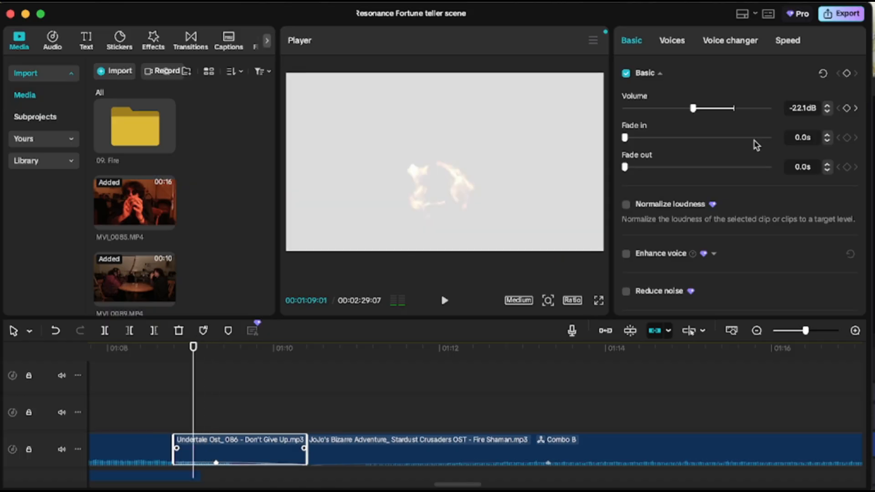
key("space")
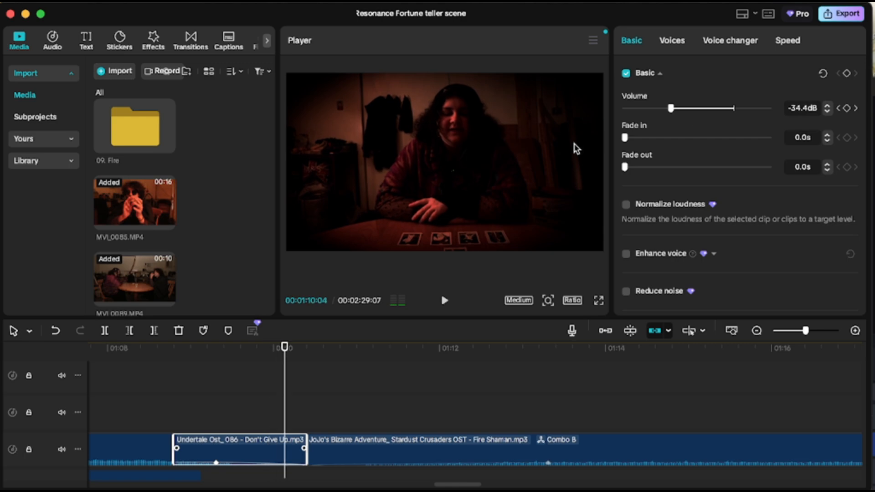
Select the JoJo's Bizarre Adventure Fire Shaman music clip and inspect its volume envelope.
scroll(374, 392, "down", 1)
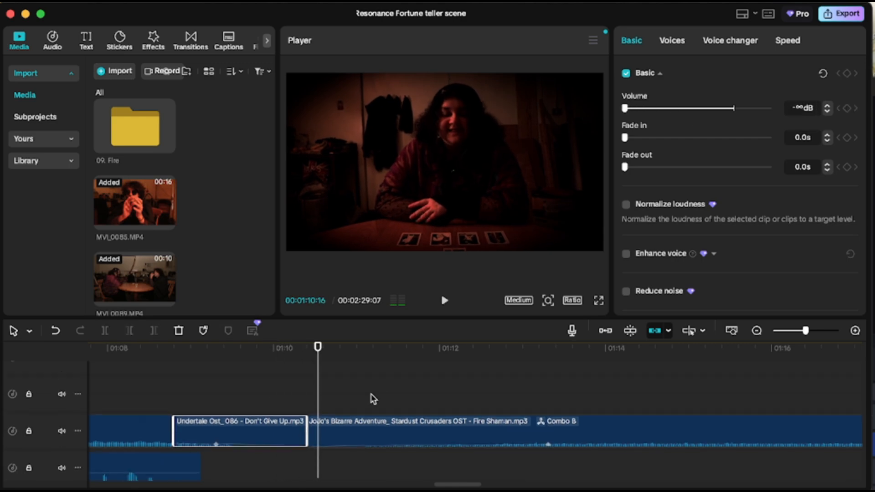
scroll(372, 397, "right", 1)
left_click(322, 434)
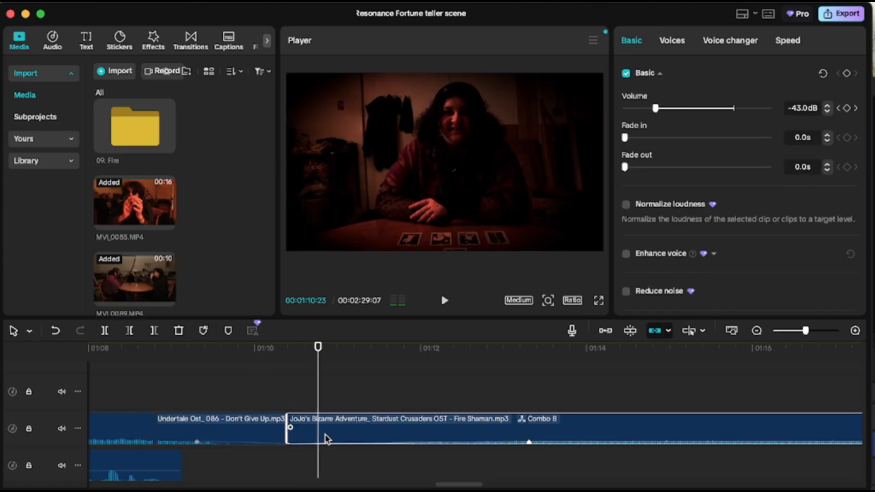
scroll(325, 438, "down", 2)
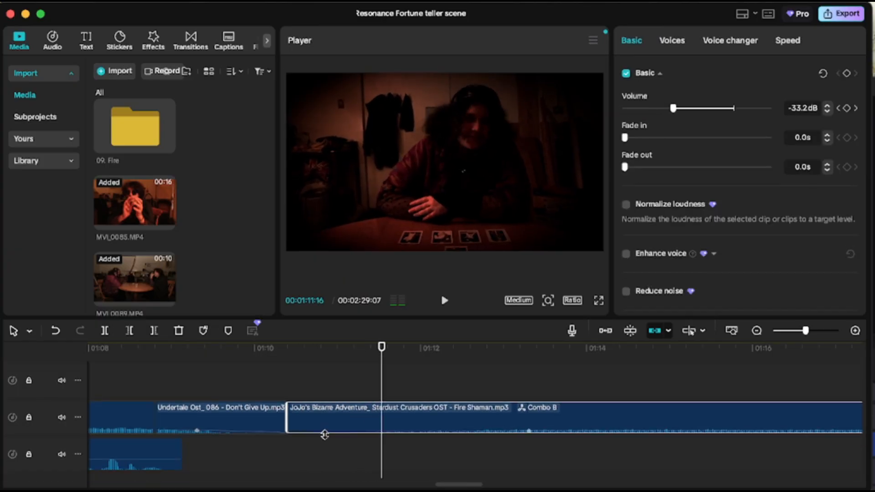
Return to the opening of the timeline and play through Compound clip4.
scroll(324, 435, "up", 3)
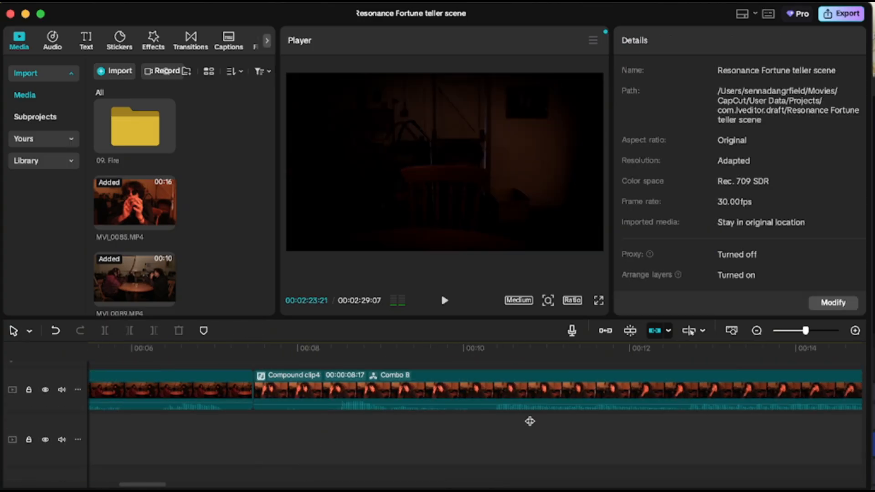
left_click_drag(530, 421, 277, 420)
key("space")
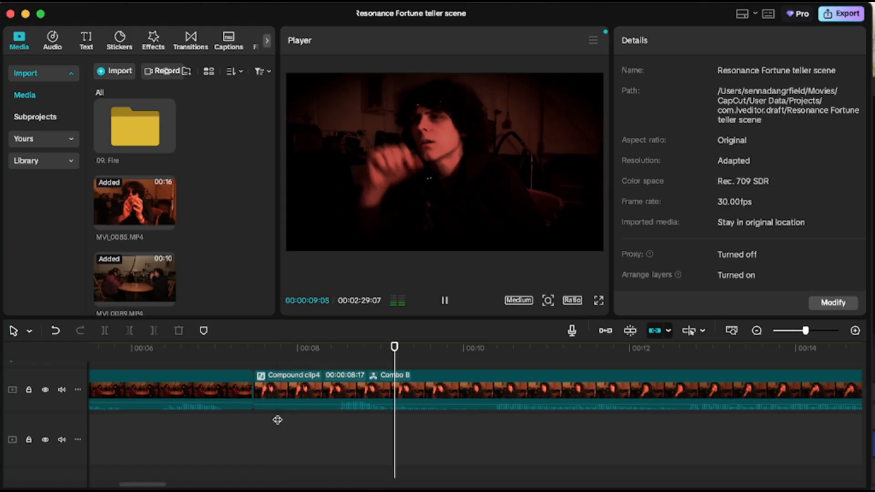
scroll(358, 450, "right", 2)
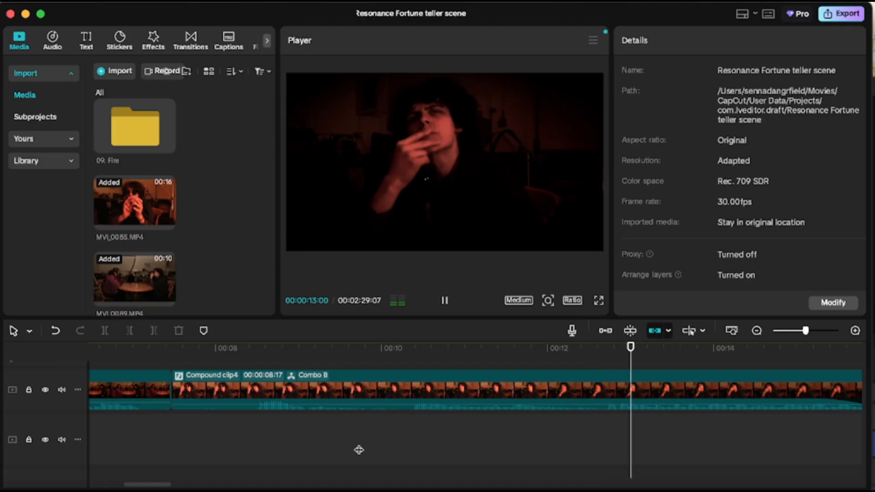
key("space")
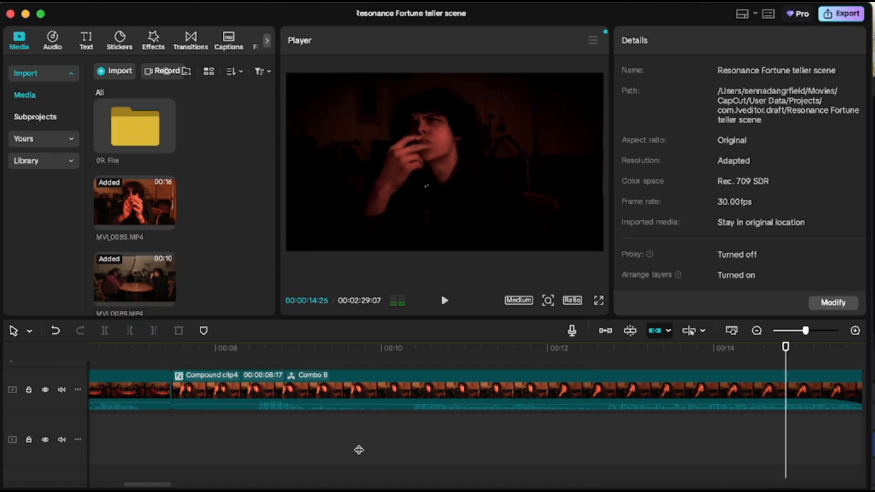
scroll(359, 450, "right", 4)
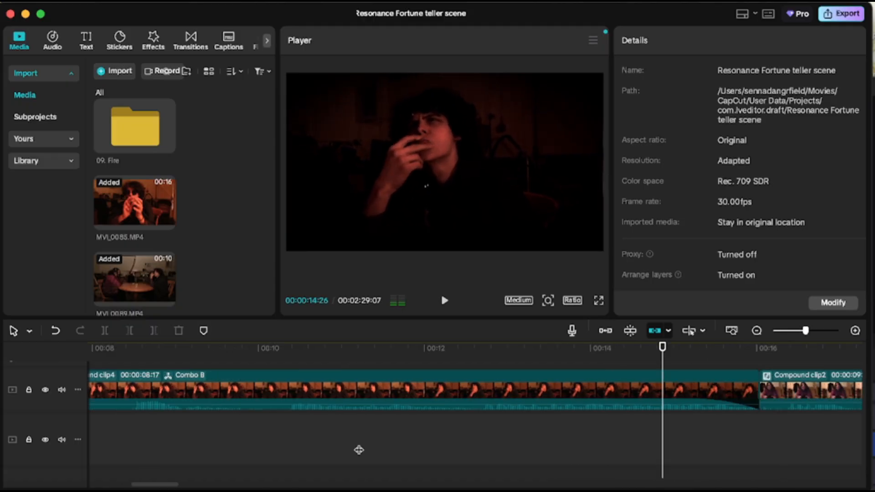
Select Compound clip4 and inspect its end transition and the tracks beneath it.
left_click(623, 384)
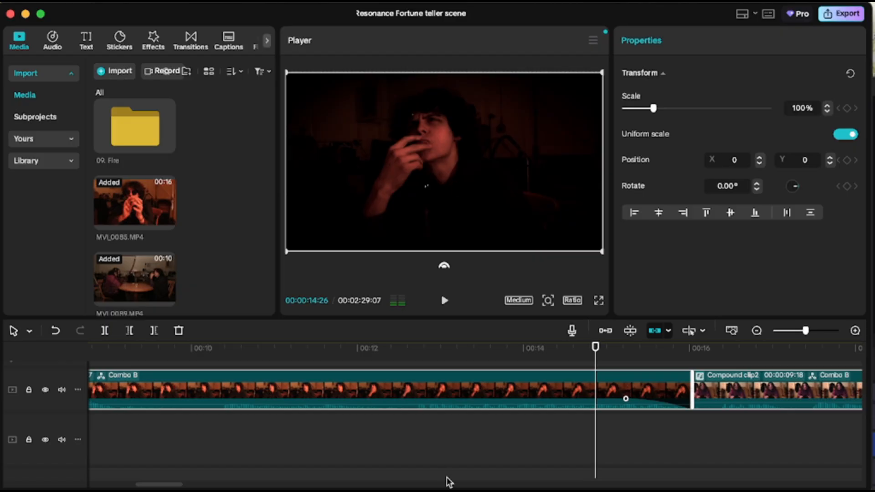
scroll(403, 435, "left", 2)
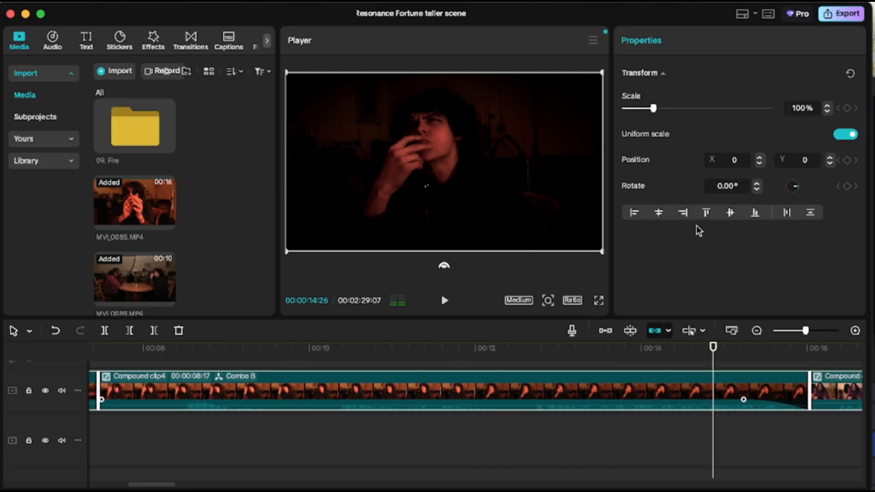
scroll(307, 365, "down", 3)
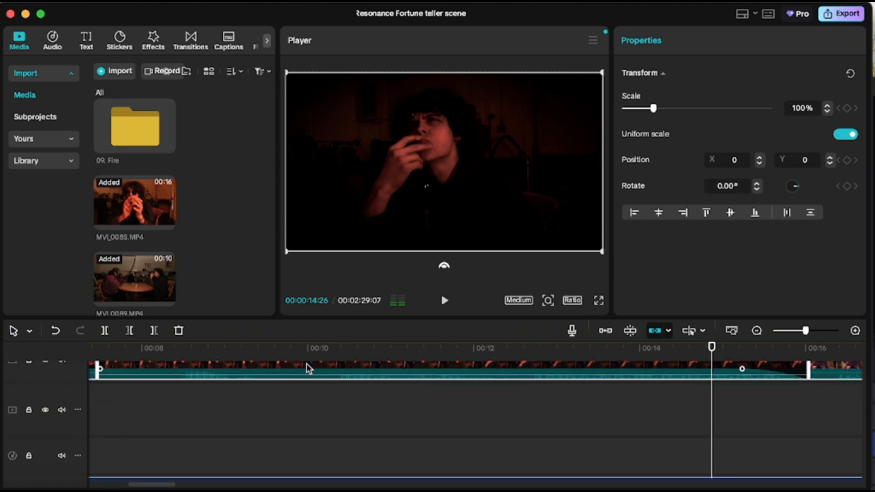
left_click(311, 400)
scroll(319, 401, "up", 1)
Open Compound clip4 and select its Middle River Industrial Estate 2.m4a audio clip with the Voices Echo effect.
double_click(342, 370)
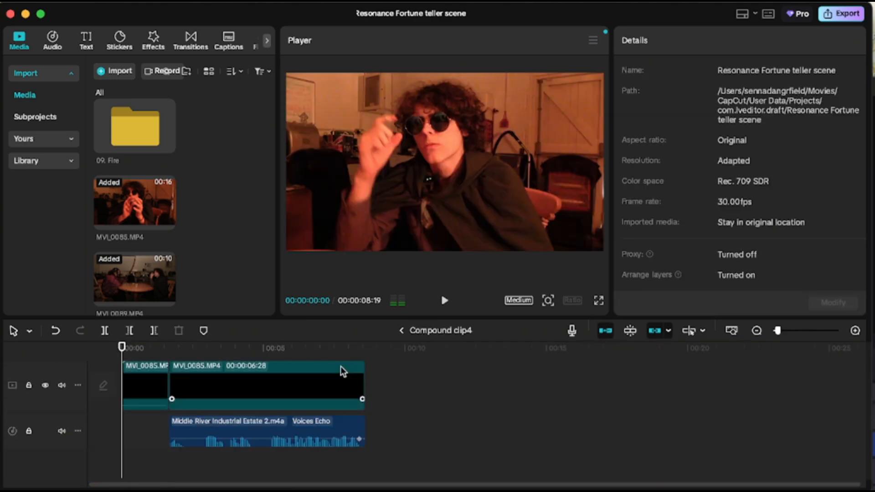
left_click(288, 431)
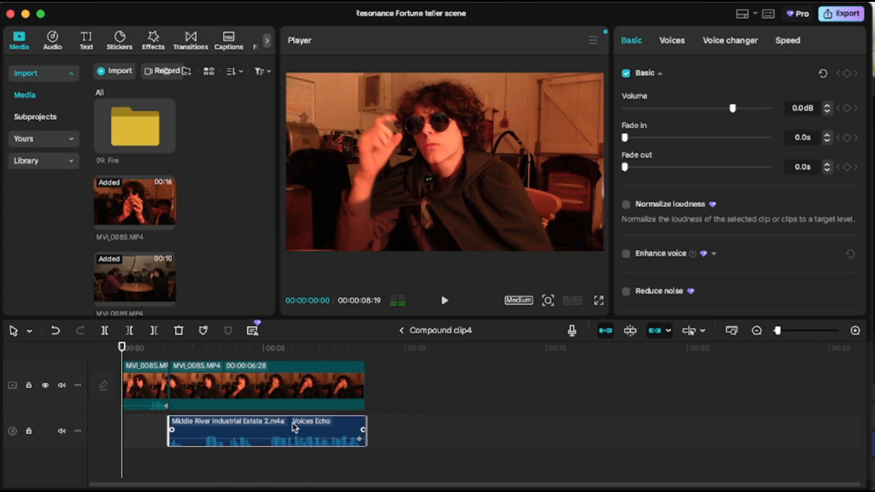
Leave Compound clip4 and move along the main timeline toward its end near the Footsteps audio.
left_click(401, 331)
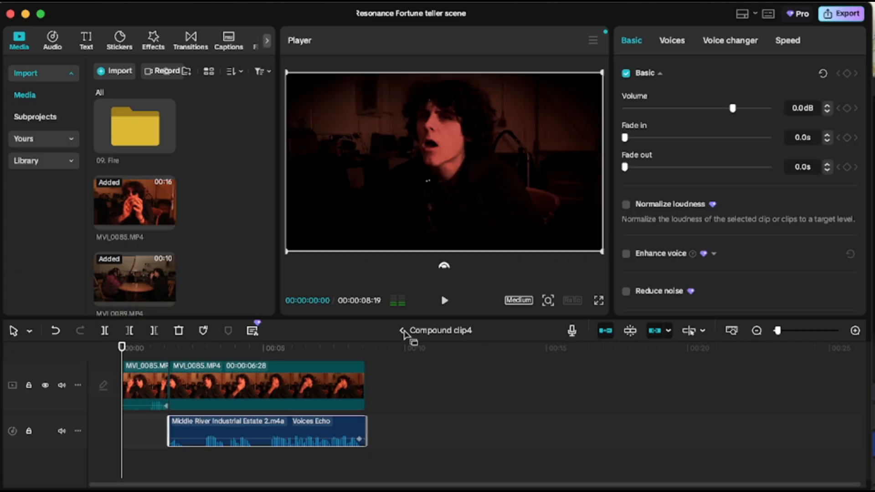
left_click(403, 331)
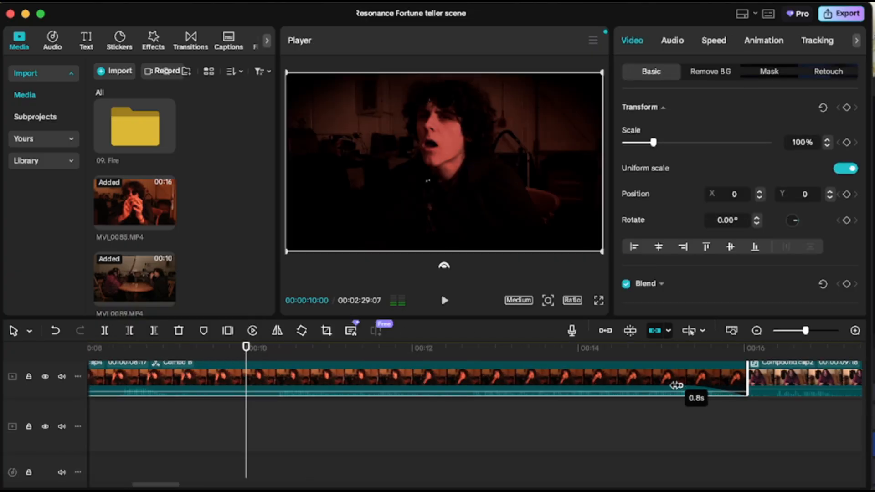
scroll(679, 460, "right", 5)
left_click(679, 459)
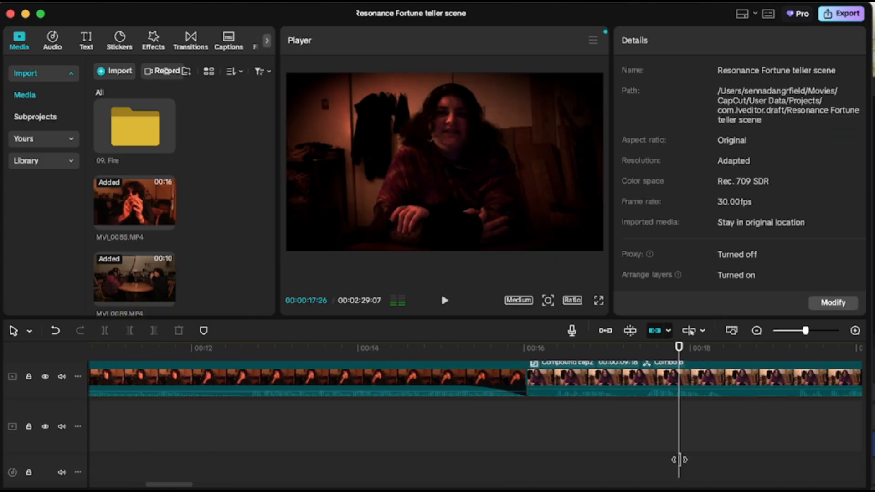
scroll(679, 459, "right", 10)
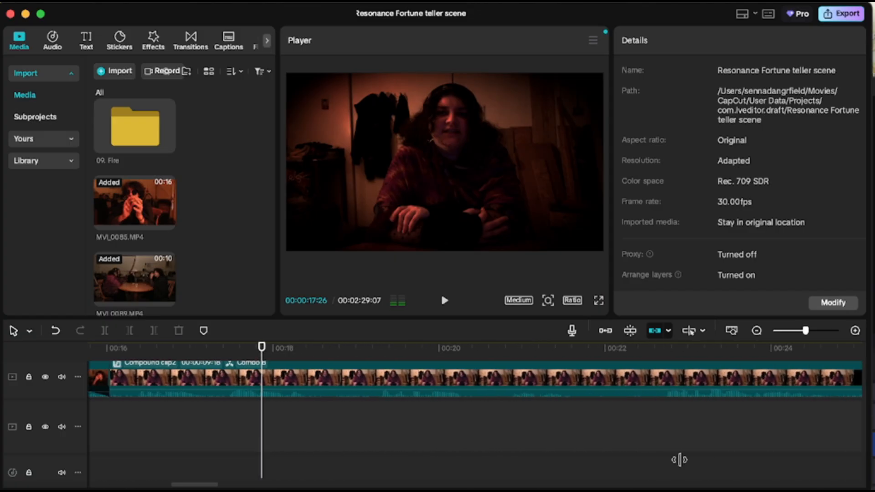
scroll(679, 459, "left", 2)
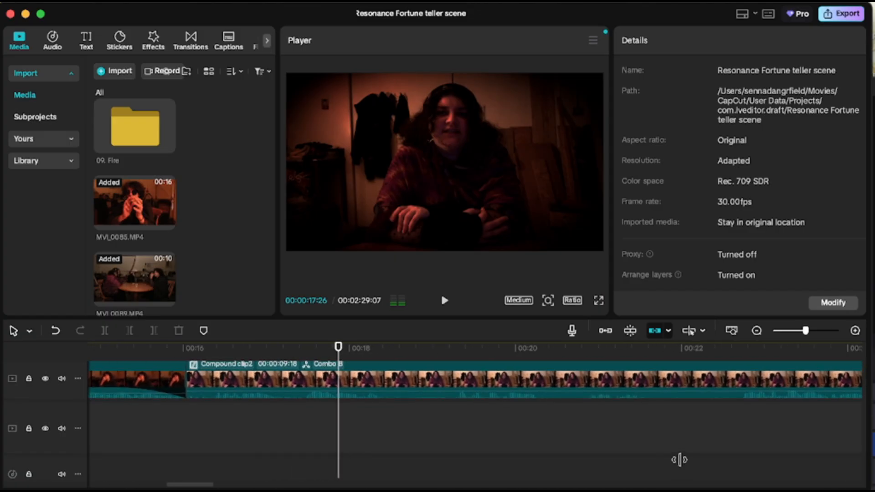
scroll(593, 466, "right", 20)
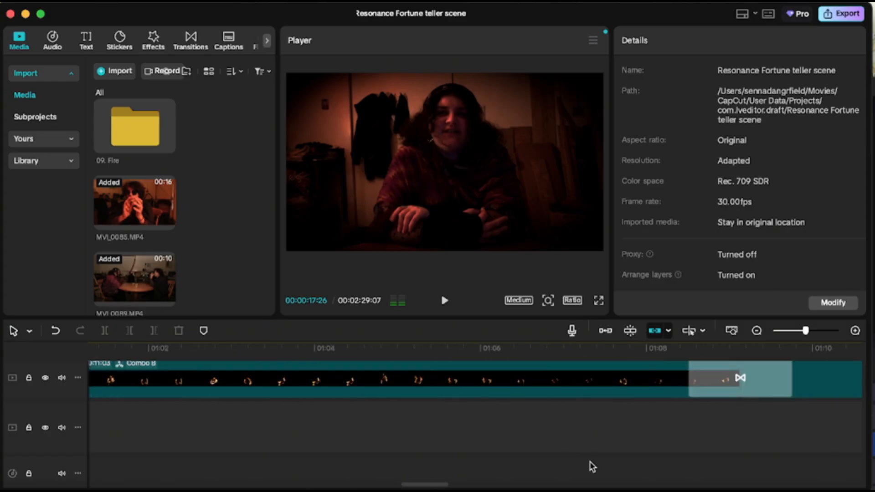
scroll(593, 465, "right", 14)
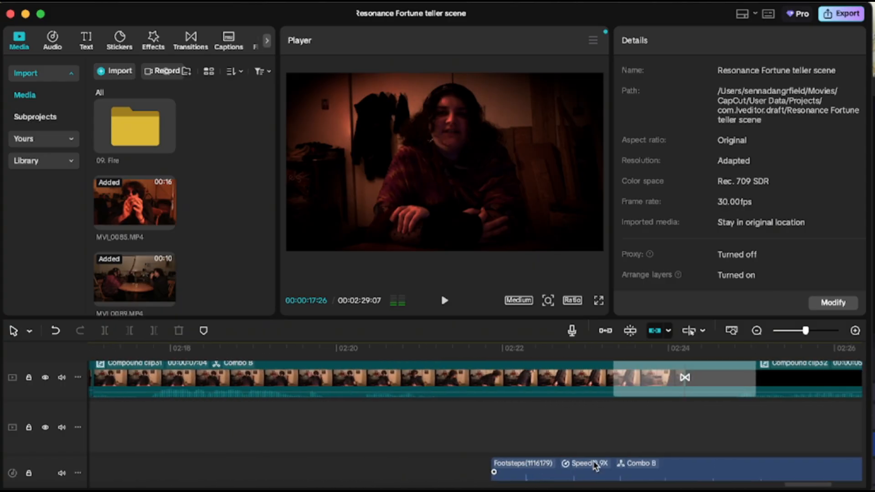
Examine the Footsteps(1116179) audio clip and the audio tracks beneath it near the end of the timeline.
left_click(398, 455)
scroll(399, 449, "down", 3)
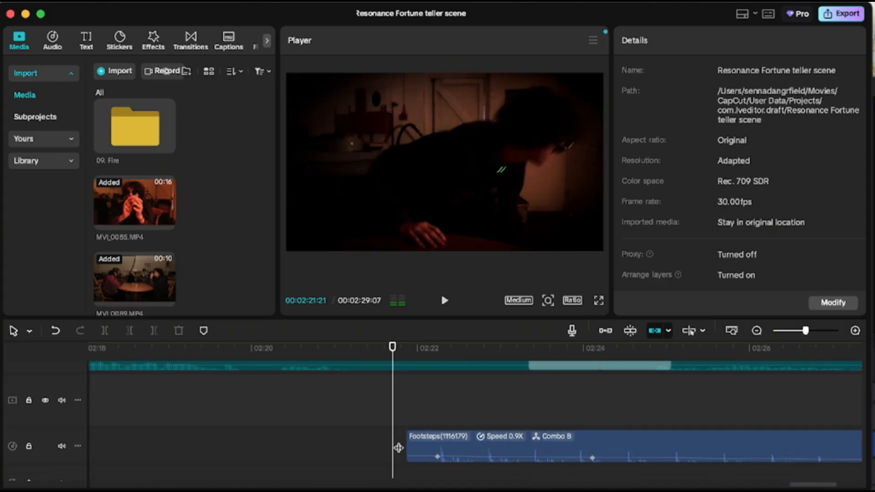
scroll(398, 448, "right", 3)
left_click(407, 446)
scroll(407, 443, "down", 3)
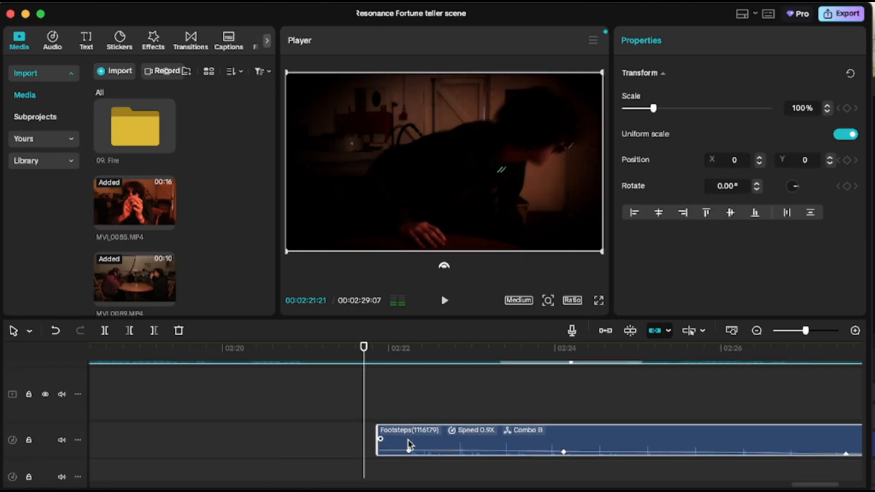
scroll(407, 440, "down", 2)
scroll(408, 440, "right", 1)
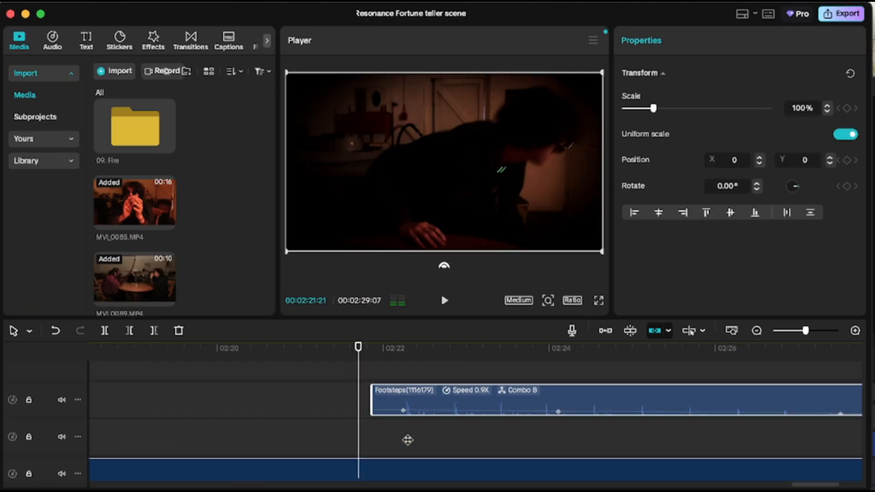
scroll(408, 439, "down", 2)
scroll(408, 438, "right", 2)
scroll(408, 439, "left", 5)
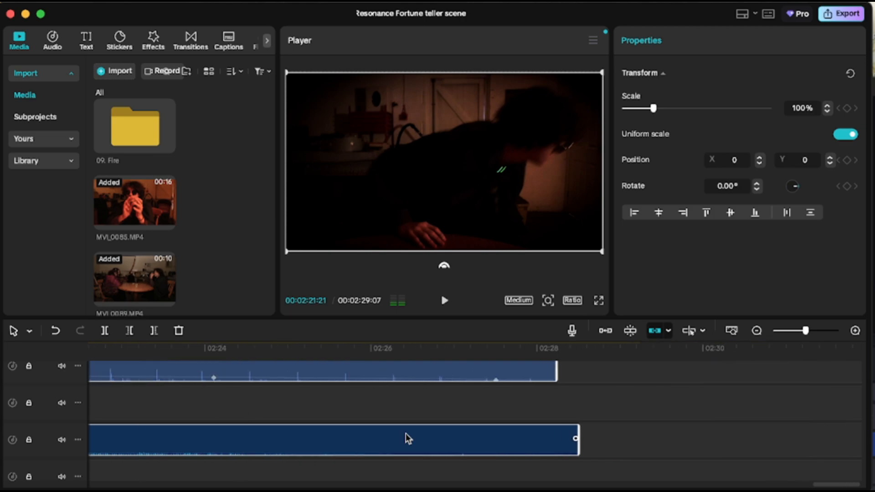
scroll(408, 439, "up", 5)
scroll(407, 439, "right", 3)
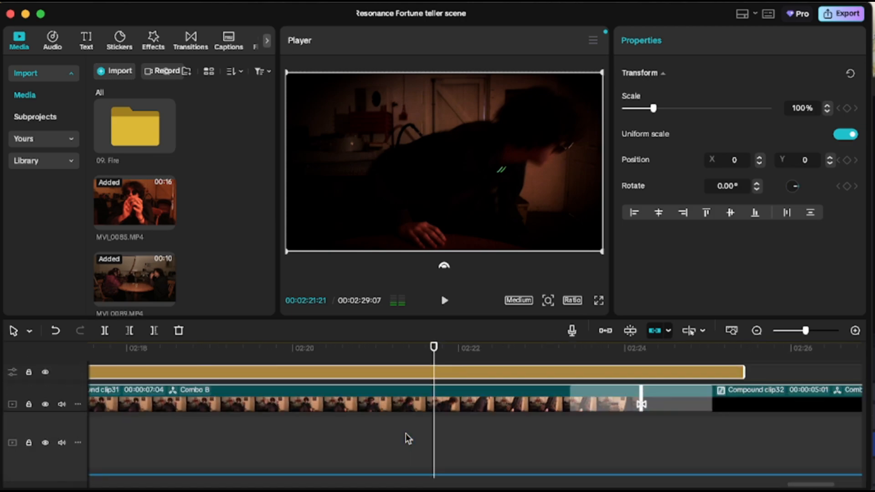
Play the ending and inspect the Black Fade transition leading into Compound clip32.
key("space")
scroll(408, 439, "down", 2)
scroll(408, 438, "right", 2)
scroll(408, 439, "up", 2)
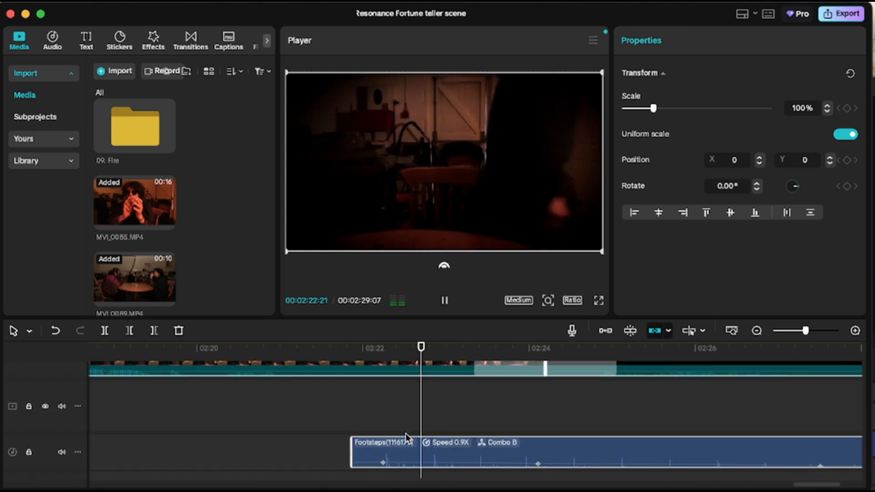
scroll(407, 439, "right", 4)
key("space")
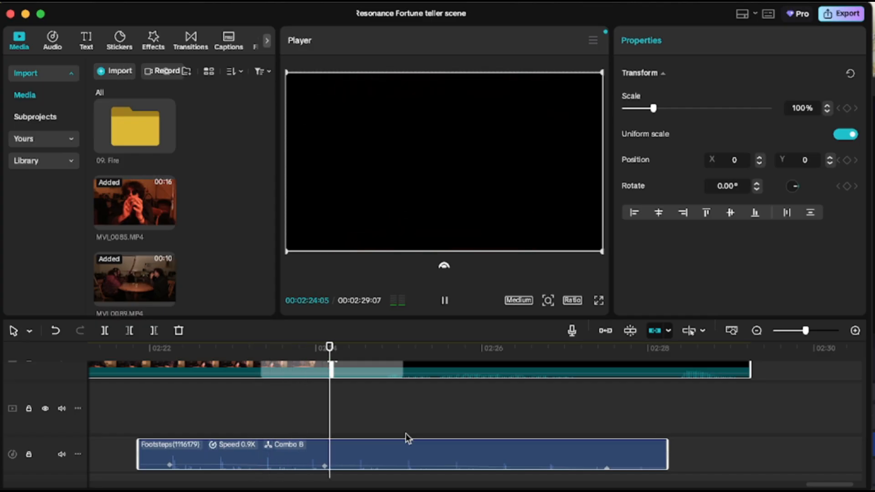
left_click(314, 376)
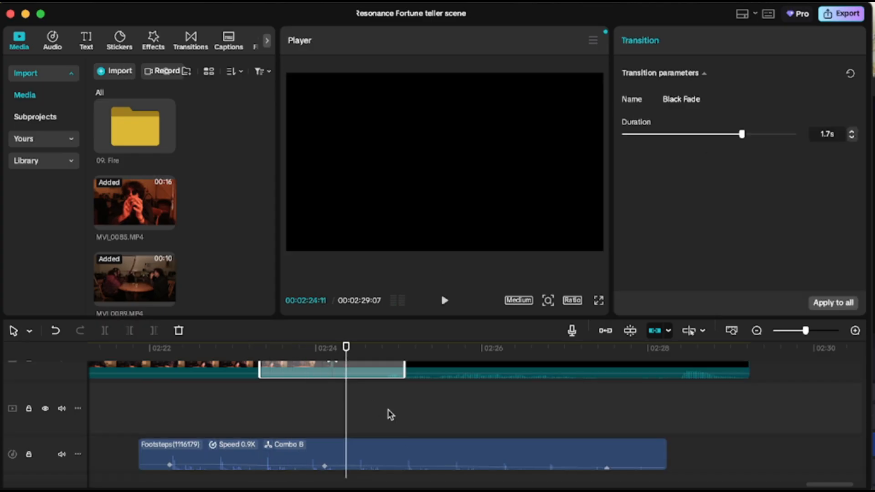
left_click_drag(390, 415, 439, 416)
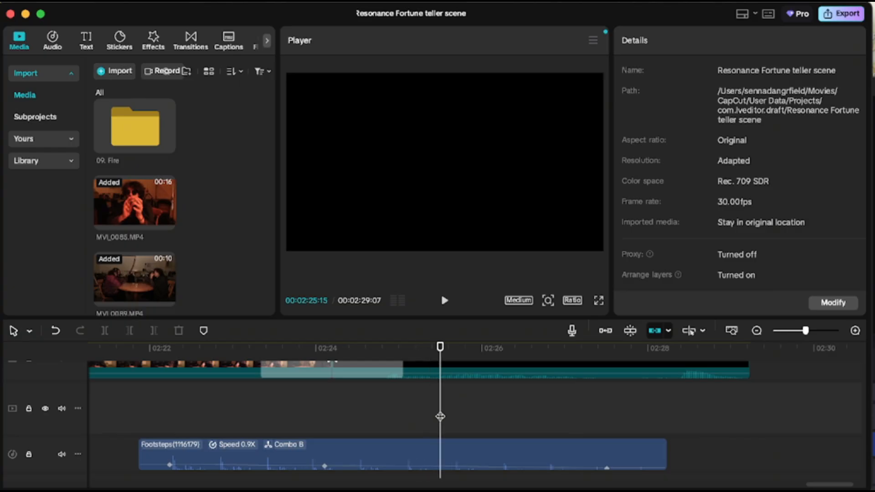
scroll(440, 417, "down", 2)
key("space")
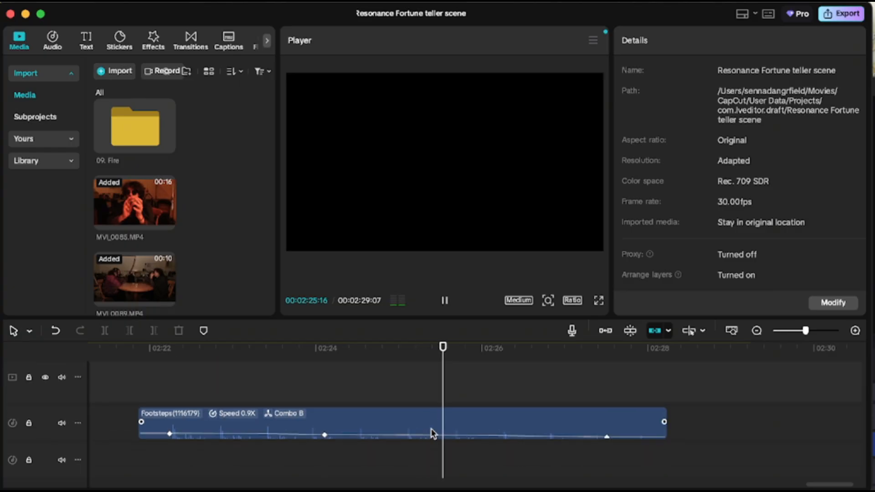
Play through the lower audio tracks and open Compound clip32 at the end of the timeline.
scroll(431, 429, "down", 2)
scroll(431, 429, "down", 1)
scroll(431, 429, "left", 15)
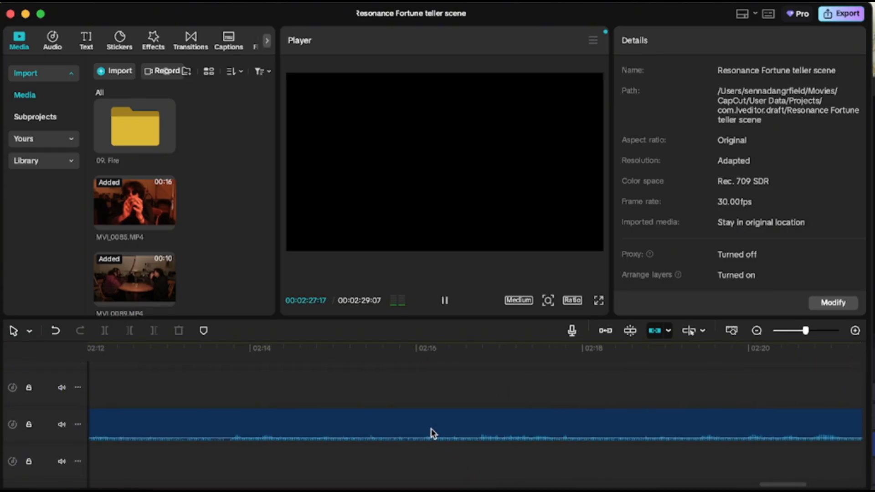
key("space")
scroll(431, 430, "up", 4)
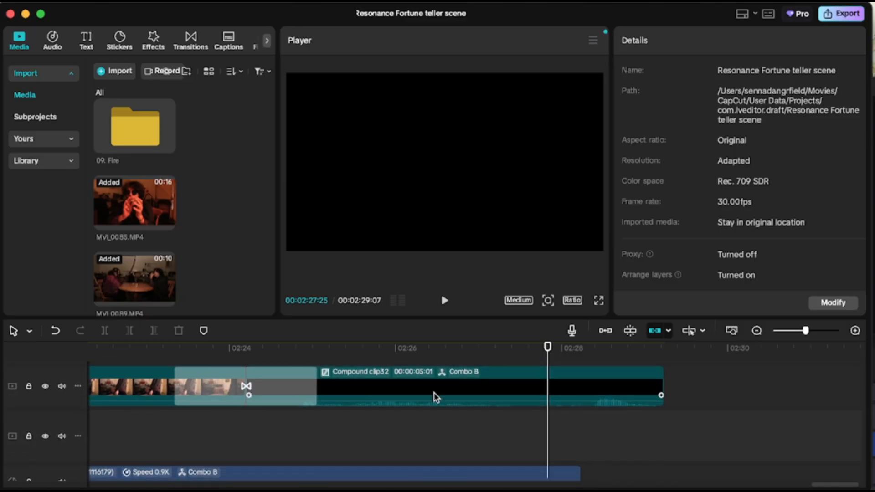
double_click(437, 390)
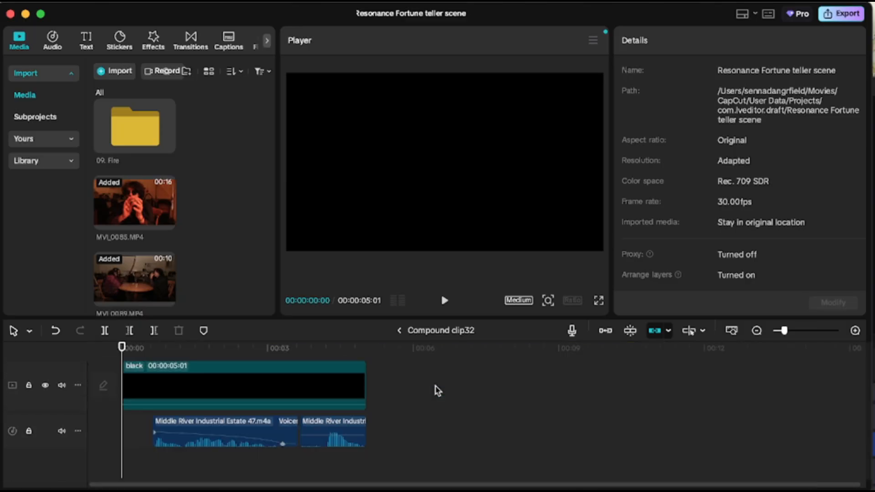
Inspect the volume keyframes of the Middle River Industrial Estate 47.m4a clips inside Compound clip32.
left_click(199, 460)
left_click(163, 461)
left_click(186, 420)
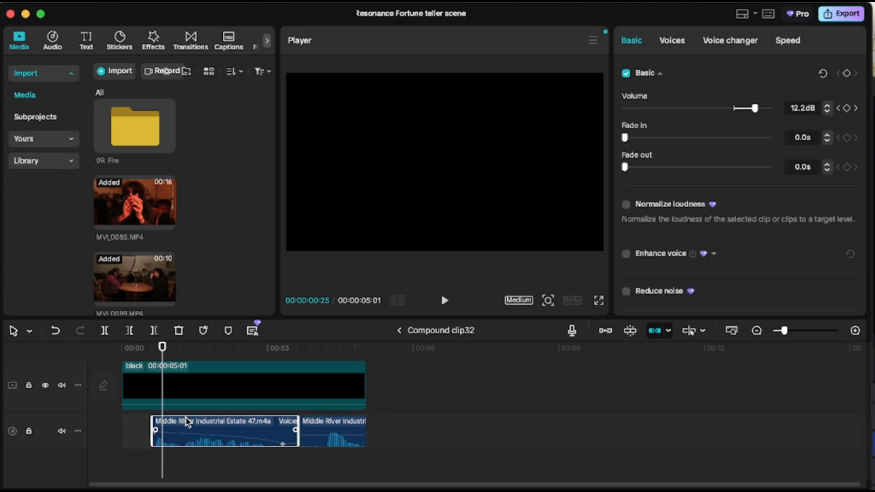
left_click_drag(179, 460, 226, 441)
left_click(258, 427)
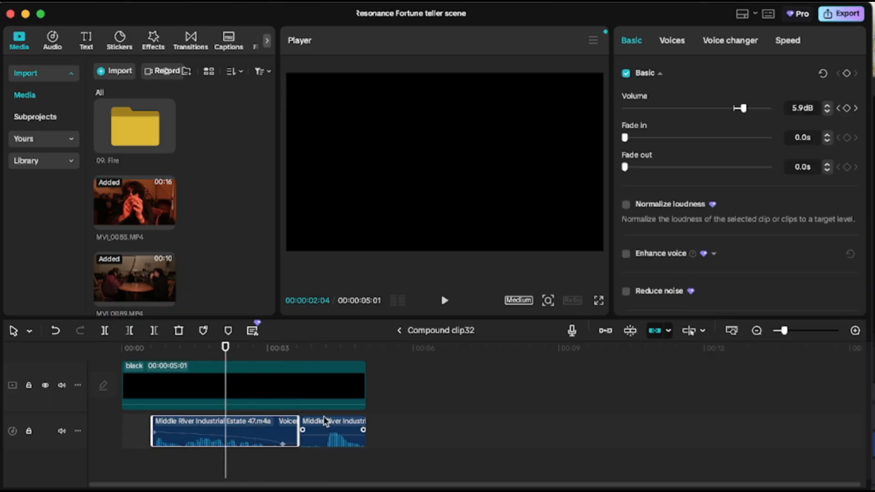
left_click(308, 471)
left_click_drag(308, 471, 352, 477)
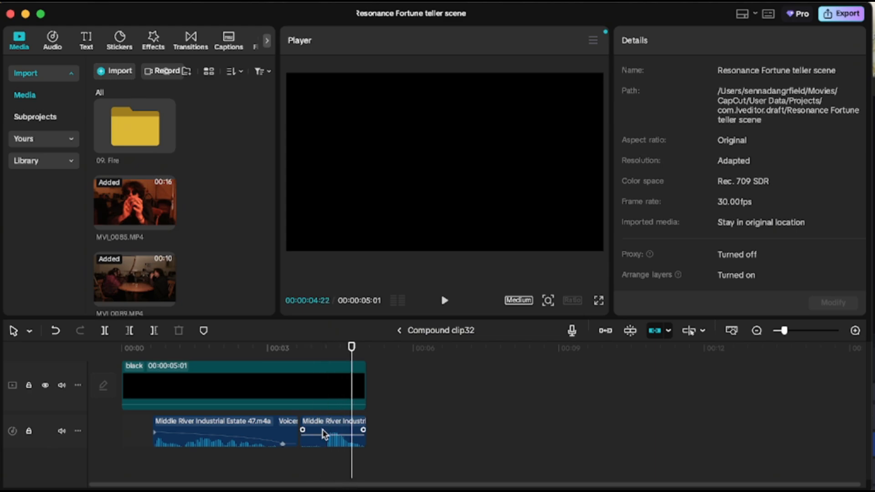
left_click(325, 434)
left_click(257, 429)
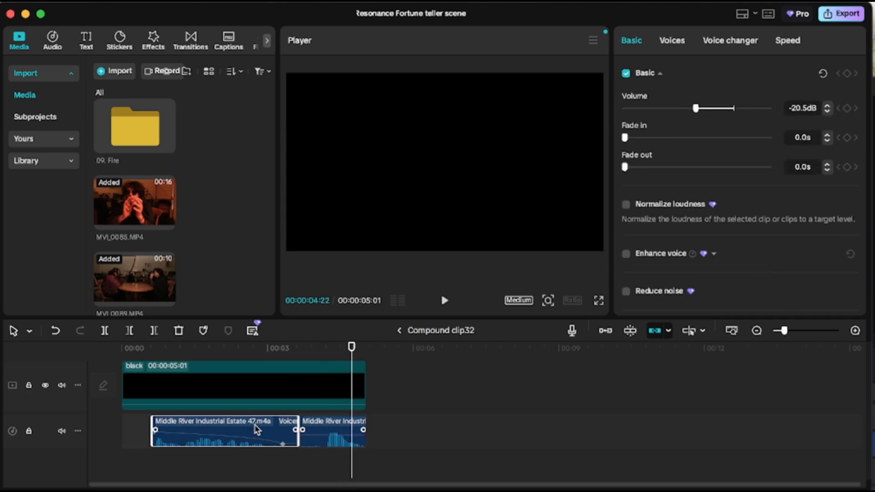
Leave Compound clip32 and switch to the Resonance project.
left_click(400, 334)
left_click(738, 491)
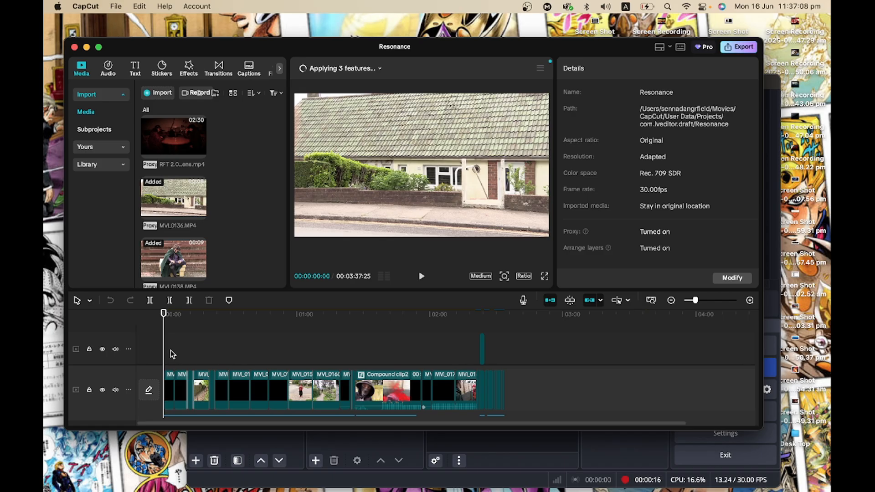
Scrub and play the opening of the Resonance project timeline.
left_click(171, 353)
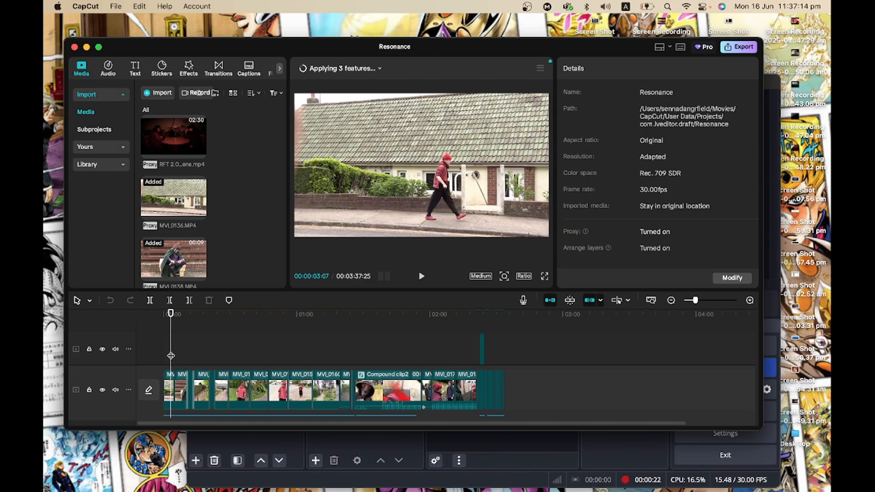
left_click_drag(171, 356, 179, 355)
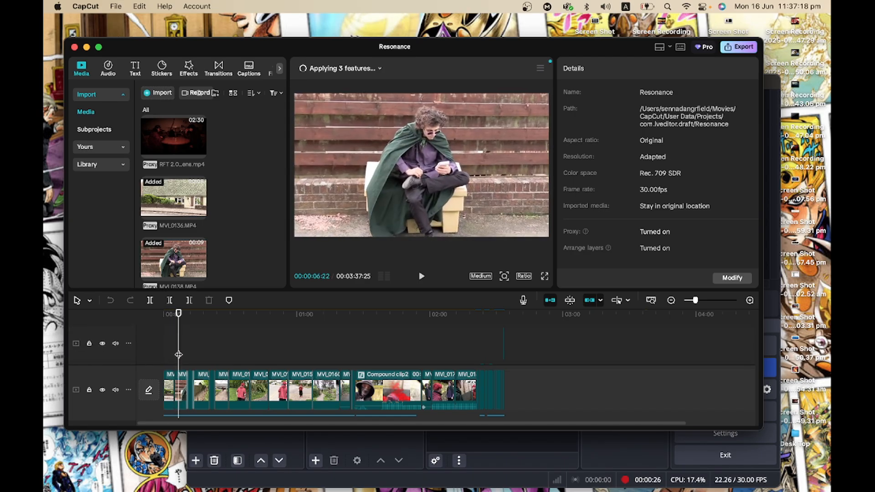
scroll(178, 355, "down", 3)
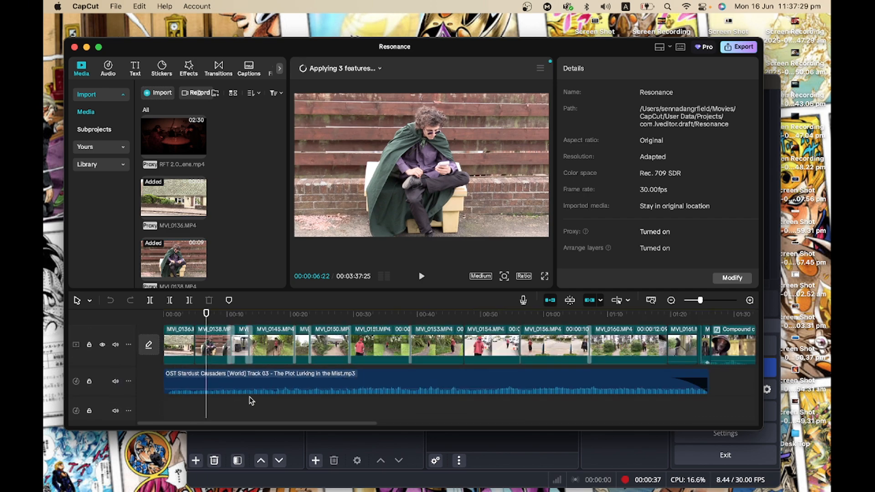
key("space")
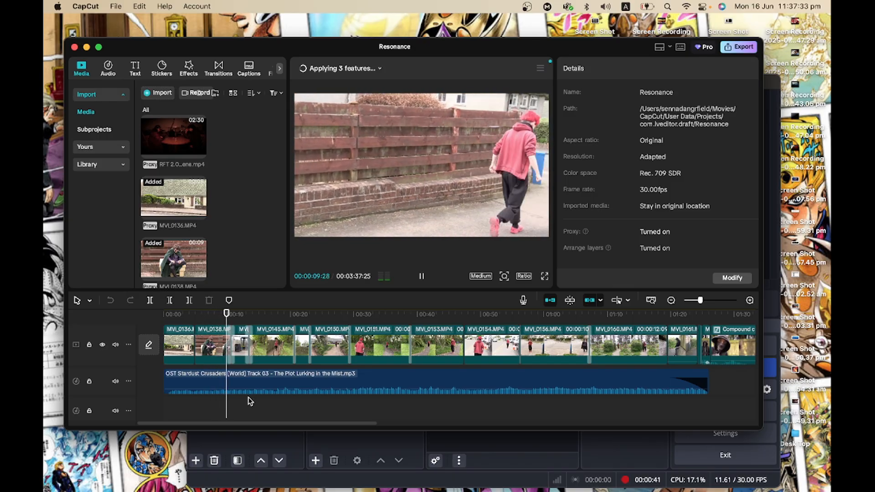
key("space")
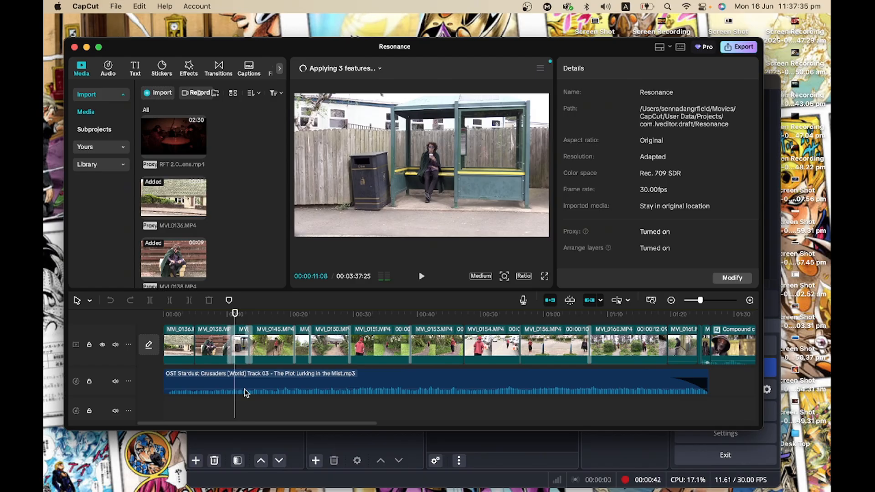
Select the Mix transition between the opening clips and acknowledge the duplicate-frames notice.
left_click(233, 345)
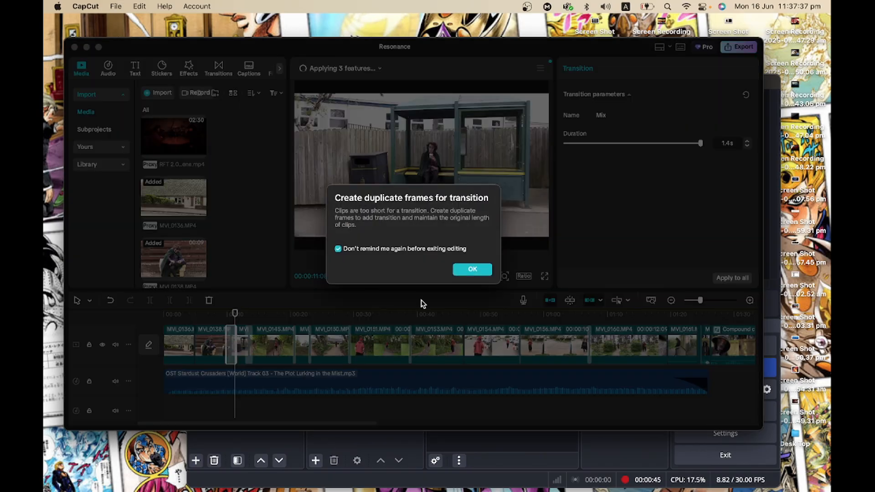
left_click(465, 269)
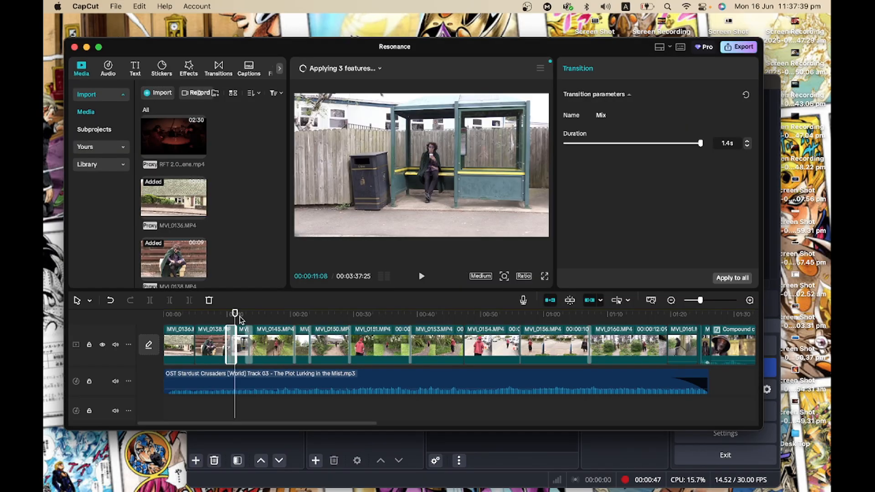
Scrub the playhead through the clips following the Mix transition.
left_click_drag(240, 319, 250, 322)
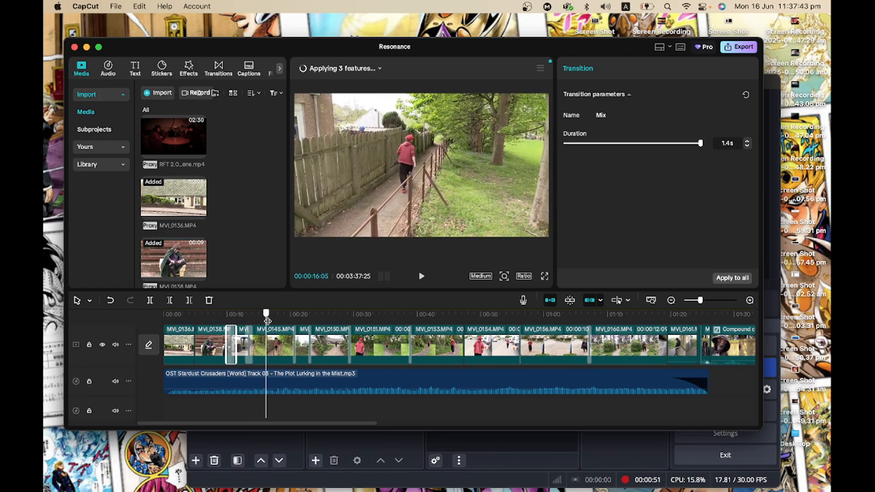
left_click_drag(267, 321, 275, 321)
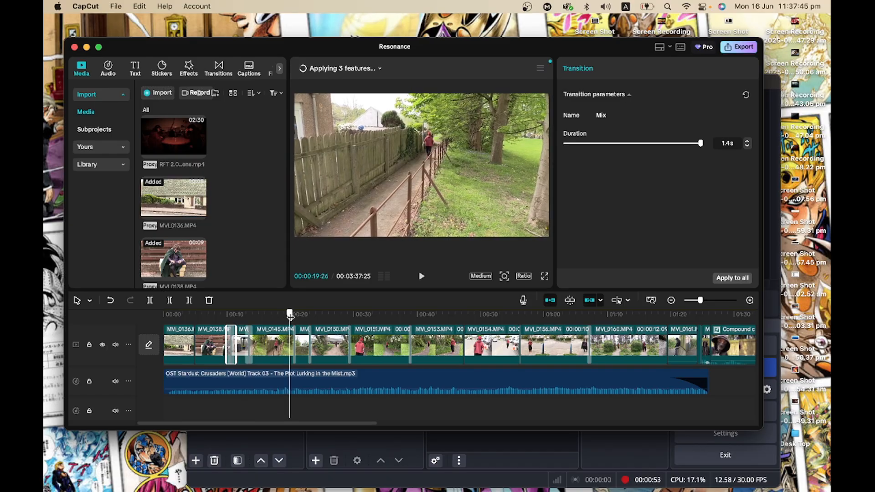
left_click_drag(296, 317, 371, 314)
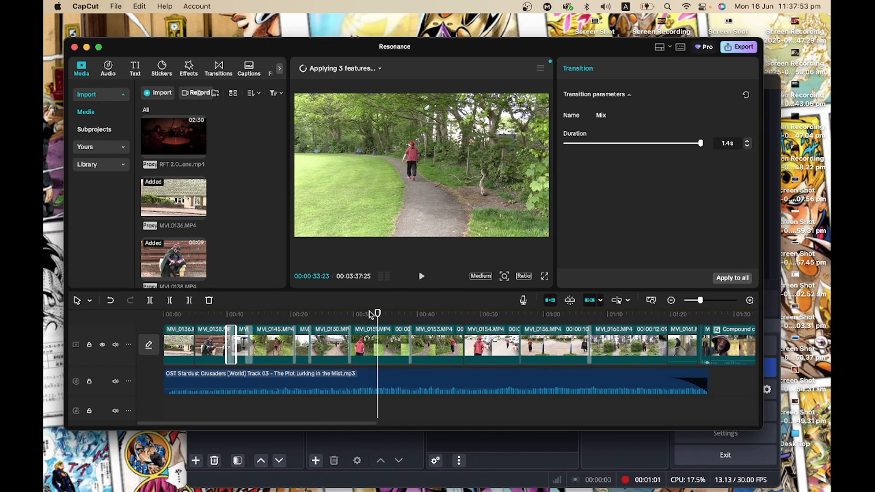
Select the next Mix transition and scroll along the Resonance timeline to the later clips.
left_click(350, 337)
scroll(452, 334, "right", 3)
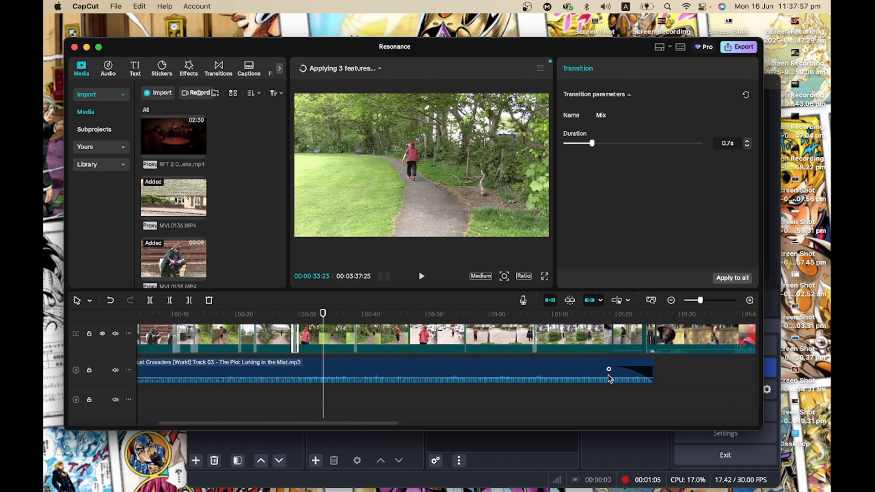
scroll(656, 396, "right", 5)
scroll(660, 407, "up", 2)
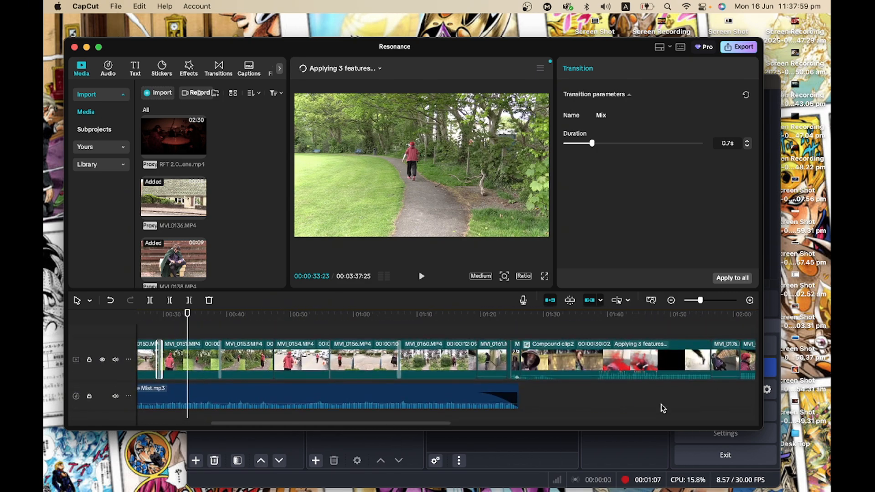
Scrub and play through the clips leading up to Compound clip2.
left_click(493, 329)
left_click_drag(494, 328, 501, 330)
left_click(504, 348)
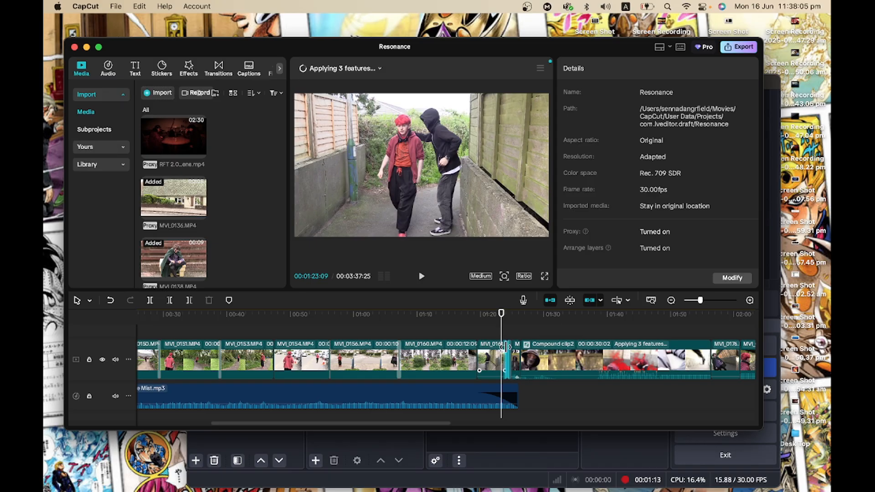
scroll(505, 347, "up", 2)
scroll(505, 347, "right", 2)
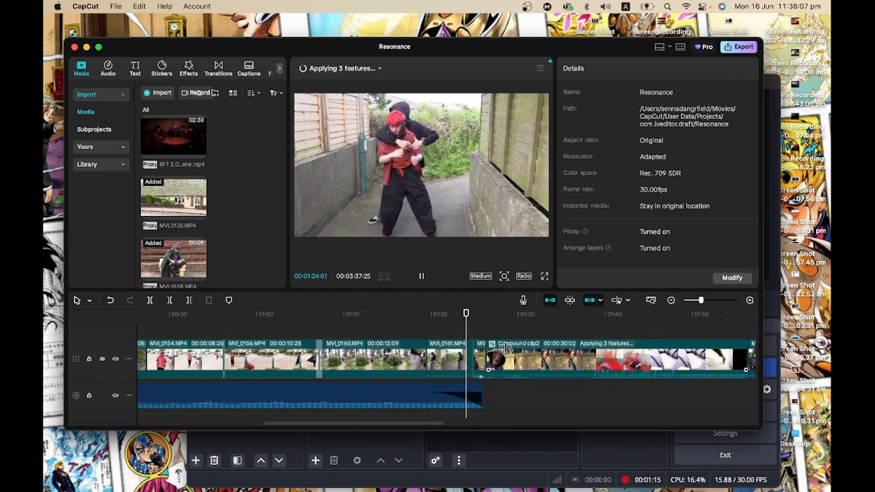
key("space")
scroll(505, 347, "up", 3)
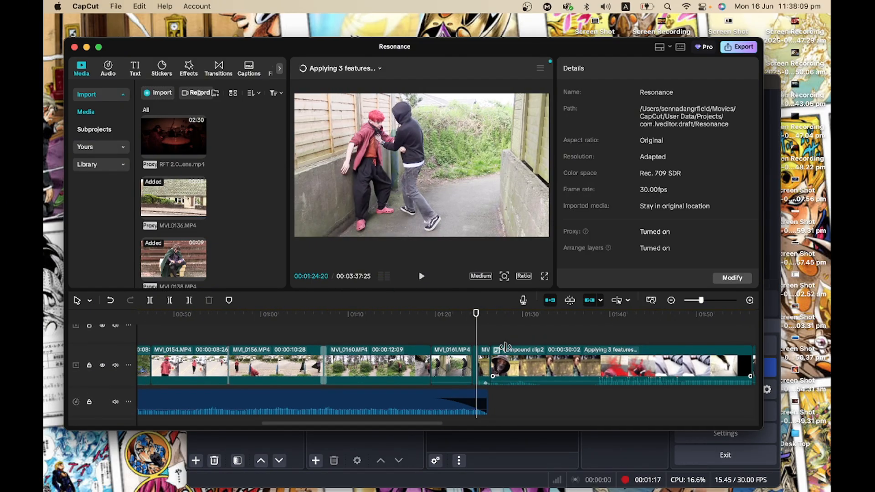
scroll(505, 347, "up", 1)
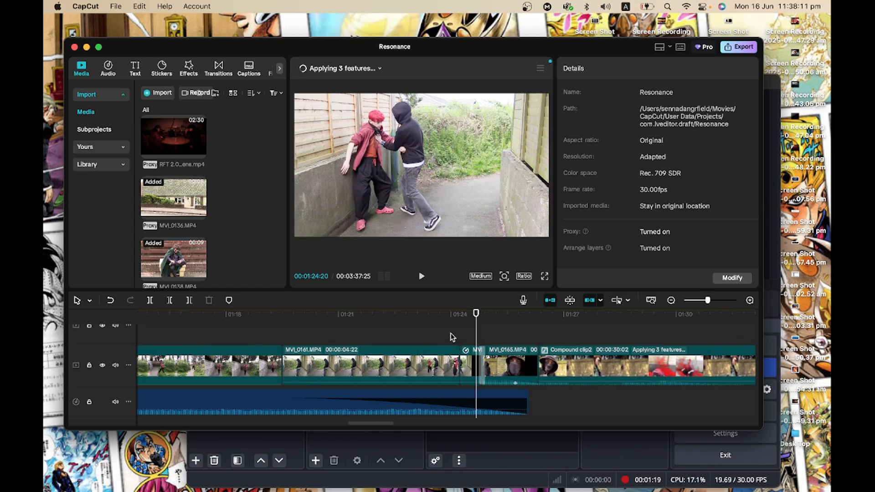
left_click(458, 335)
left_click(462, 336)
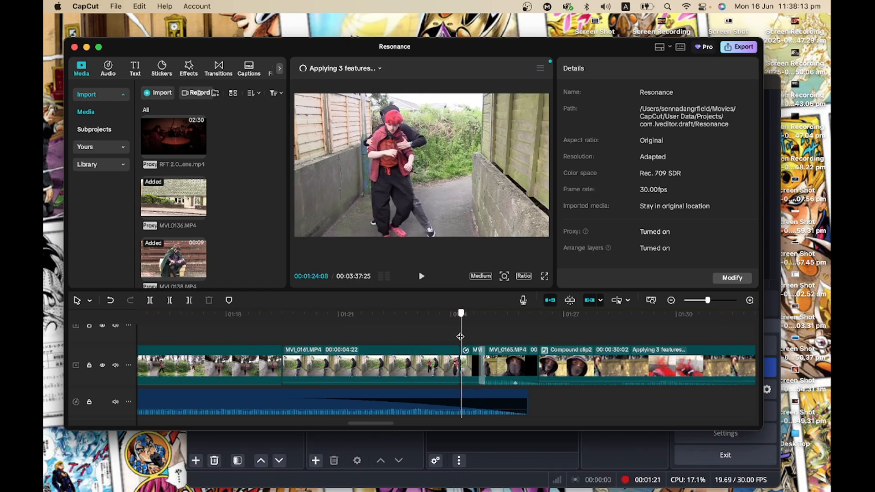
left_click_drag(462, 336, 471, 336)
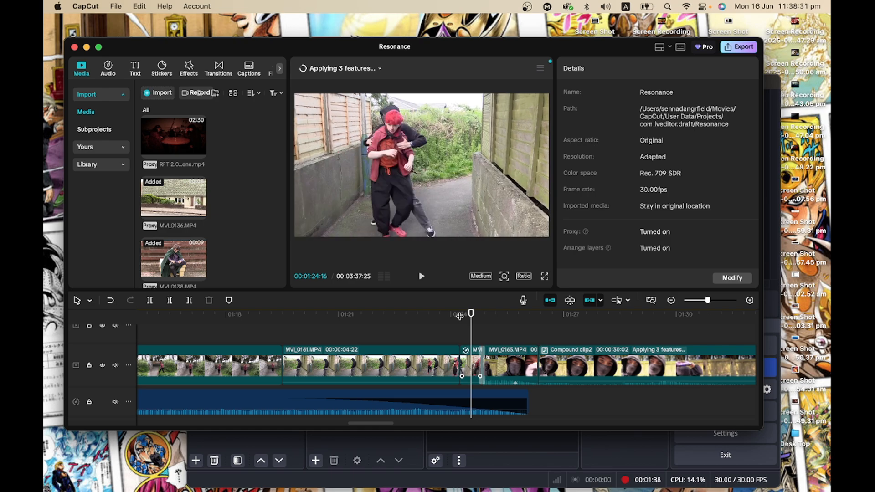
Move the playhead into Compound clip2, select it and open it.
left_click(484, 325)
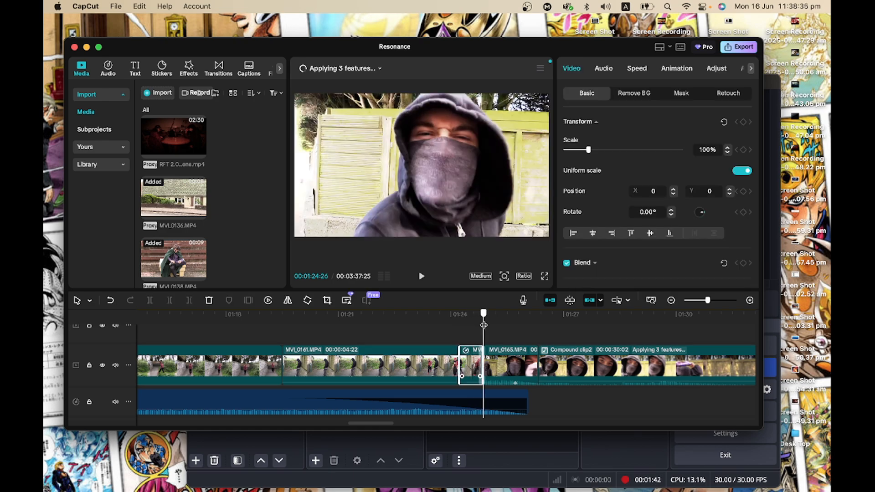
left_click_drag(483, 325, 556, 326)
left_click(572, 364)
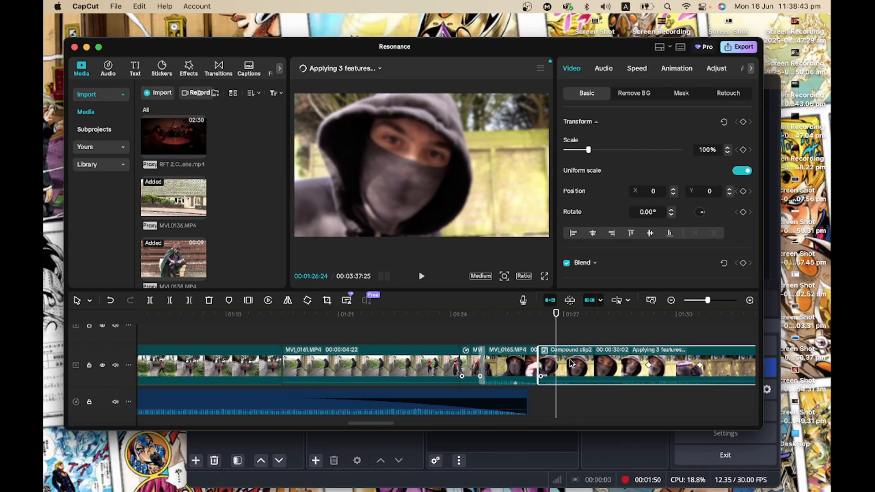
double_click(568, 364)
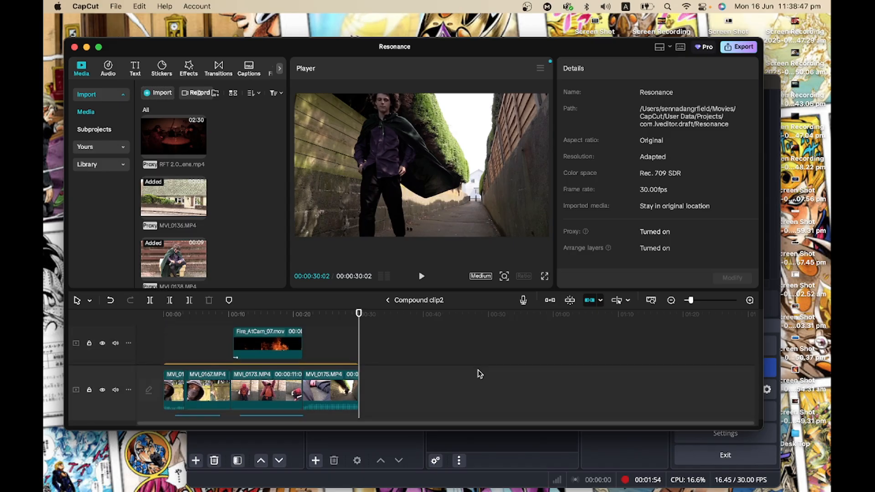
Inspect the Lightning and Shake effect settings on the effect tracks inside Compound clip2.
left_click(217, 341)
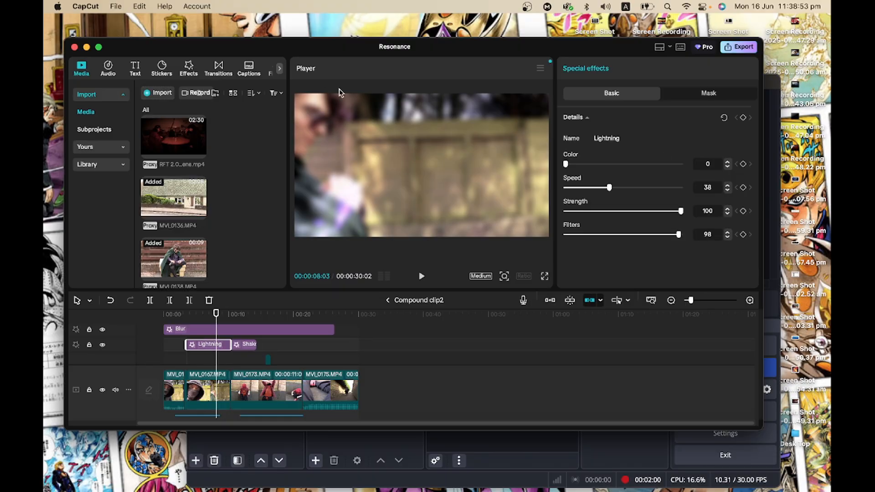
left_click(244, 345)
scroll(233, 358, "down", 2)
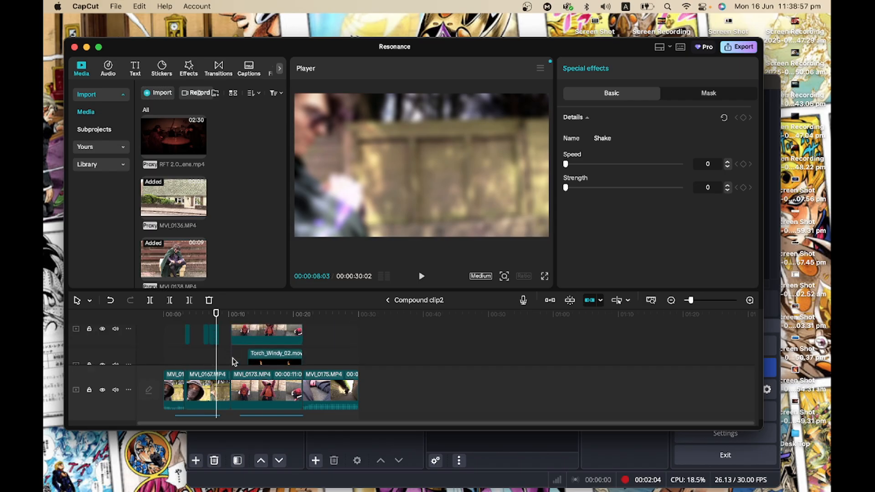
scroll(234, 362, "up", 1)
scroll(194, 349, "up", 5)
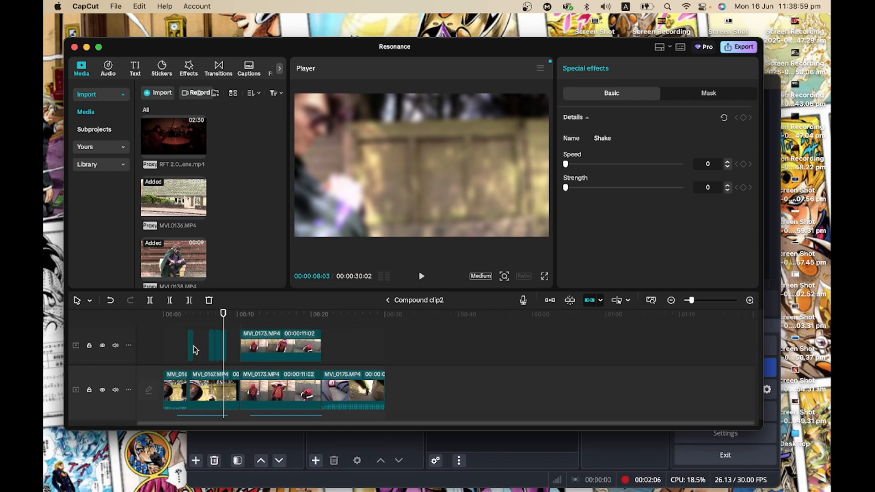
Open the nested Compound clip1 and select its Lightning Flickr 2.mov clip.
left_click(219, 347)
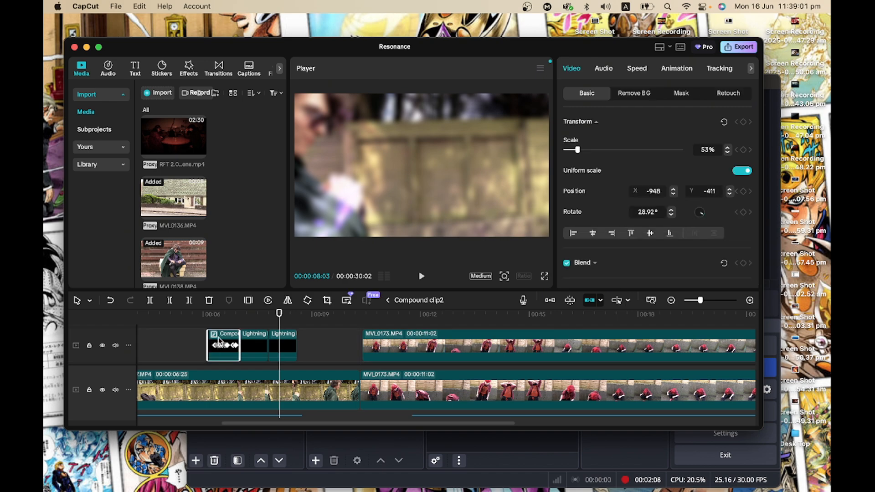
left_click(220, 316)
double_click(228, 339)
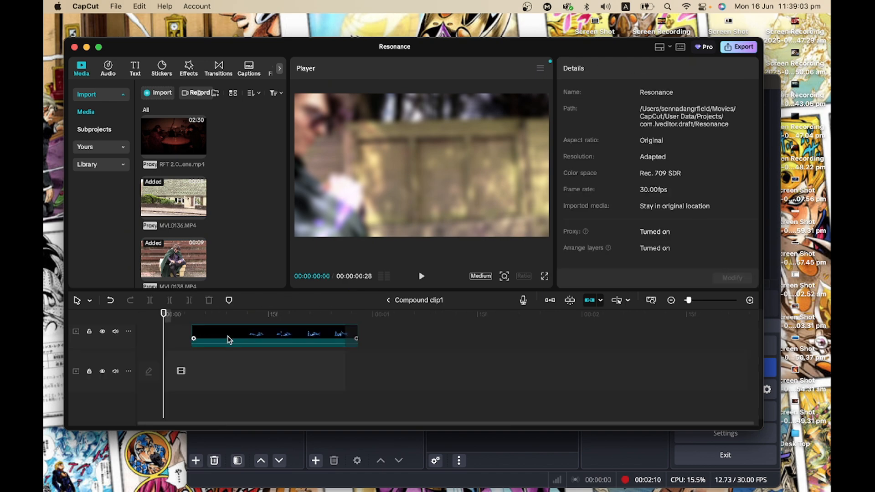
left_click_drag(200, 346, 244, 347)
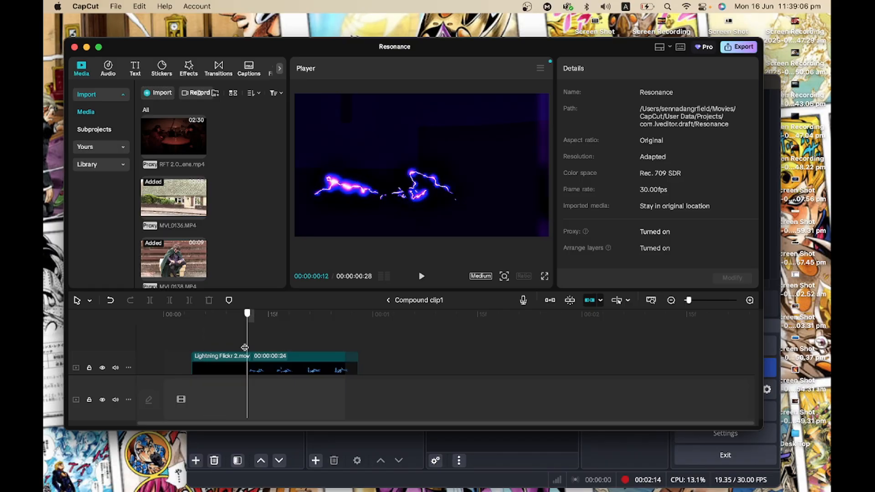
left_click(263, 366)
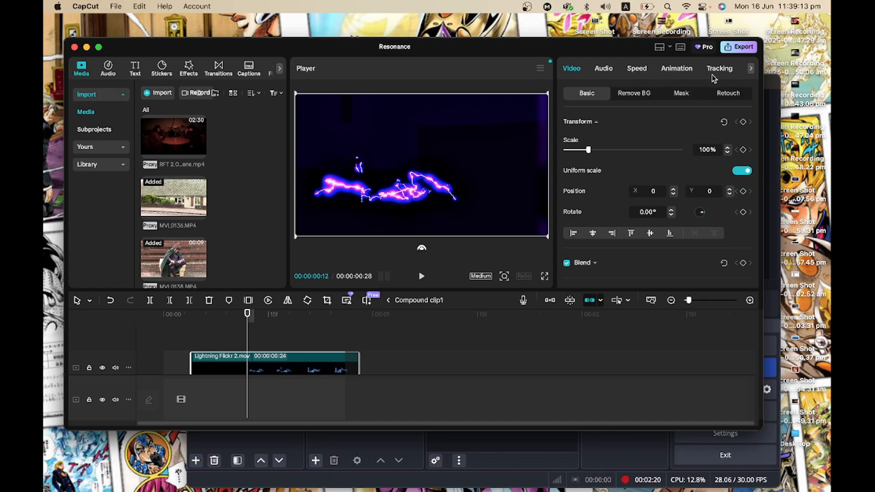
Review the lightning clip's Adjust settings in the Curves, Color wheel and HSL sections.
left_click(751, 71)
left_click(731, 69)
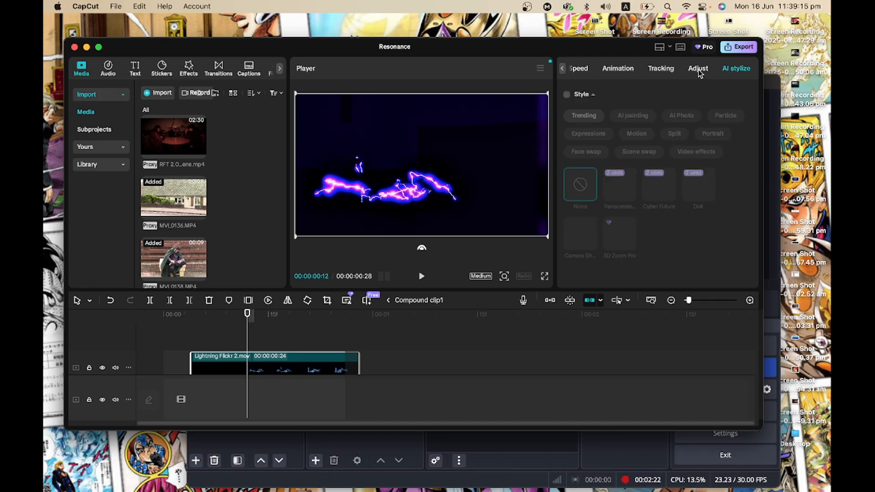
left_click(696, 68)
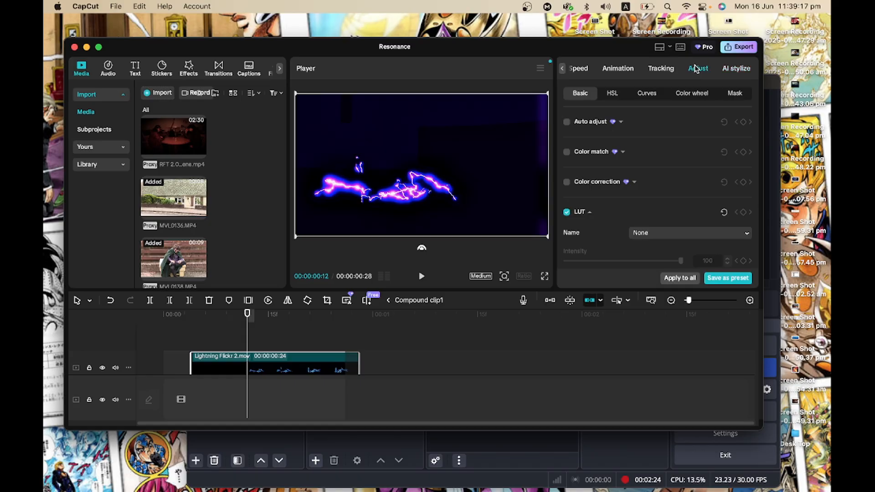
left_click(637, 94)
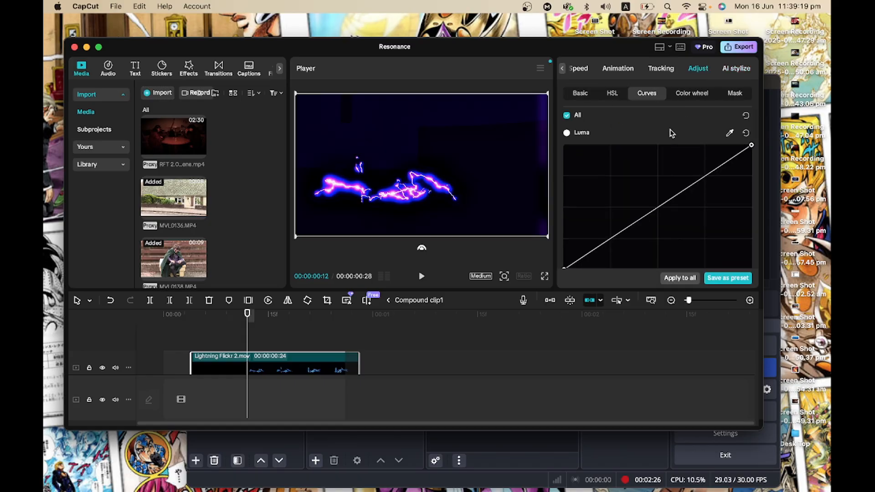
scroll(670, 133, "down", 10)
scroll(670, 133, "up", 6)
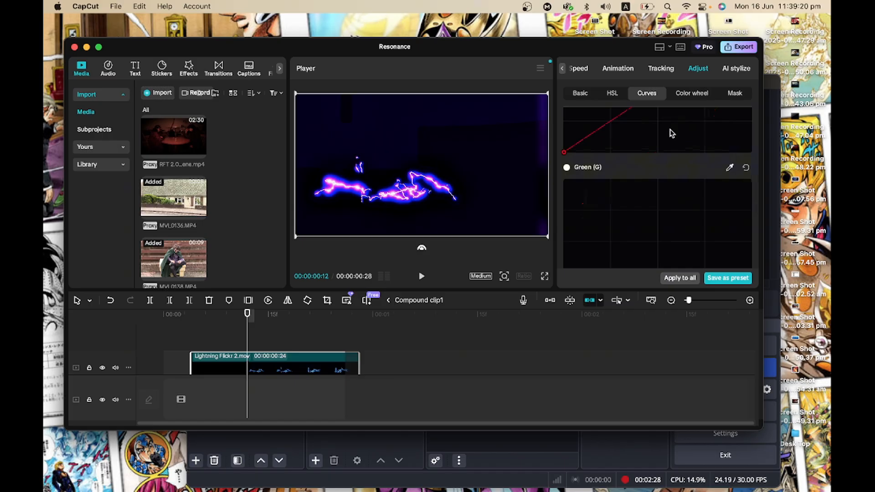
left_click(683, 94)
left_click(623, 100)
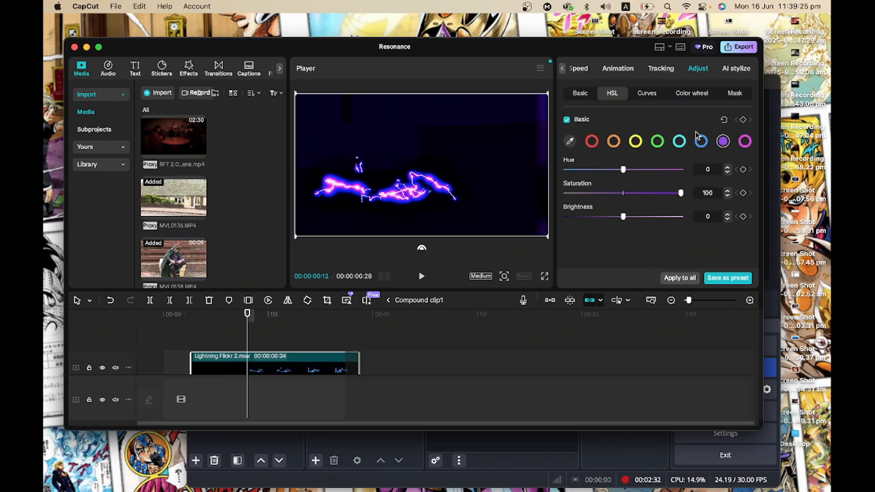
Scroll through the lightning clip's Basic adjustment values.
left_click(581, 93)
scroll(594, 157, "down", 5)
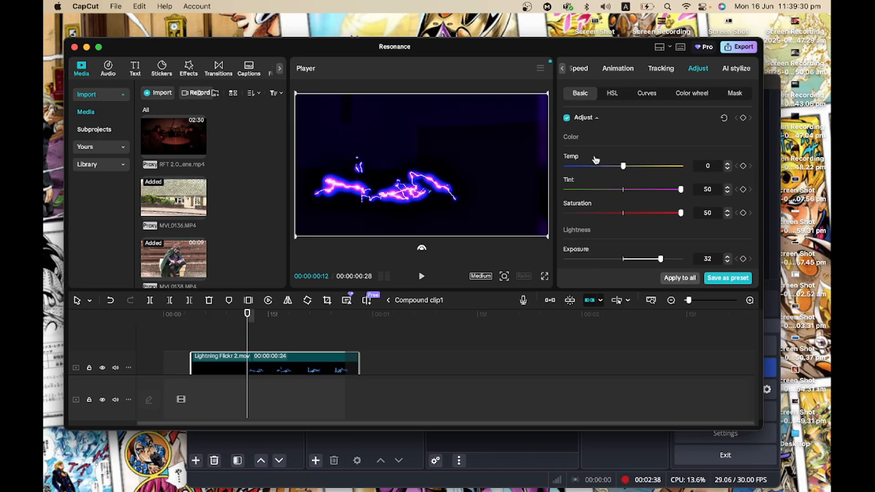
scroll(674, 231, "down", 4)
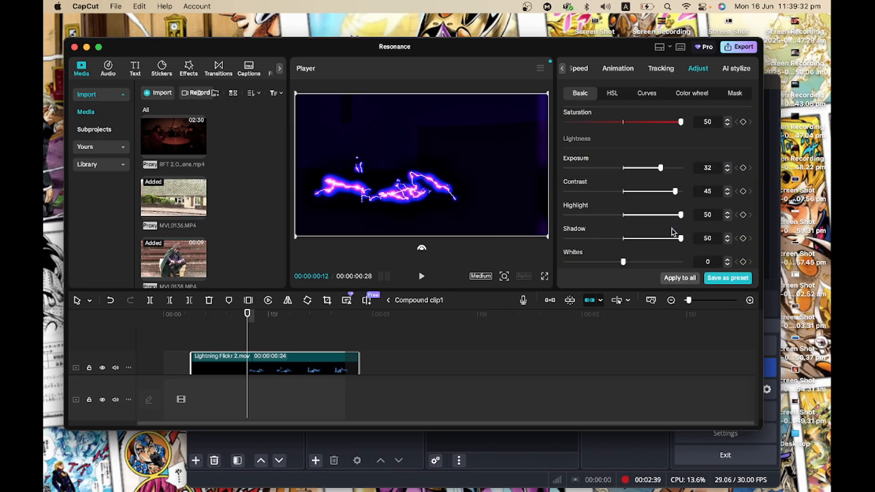
scroll(648, 186, "down", 3)
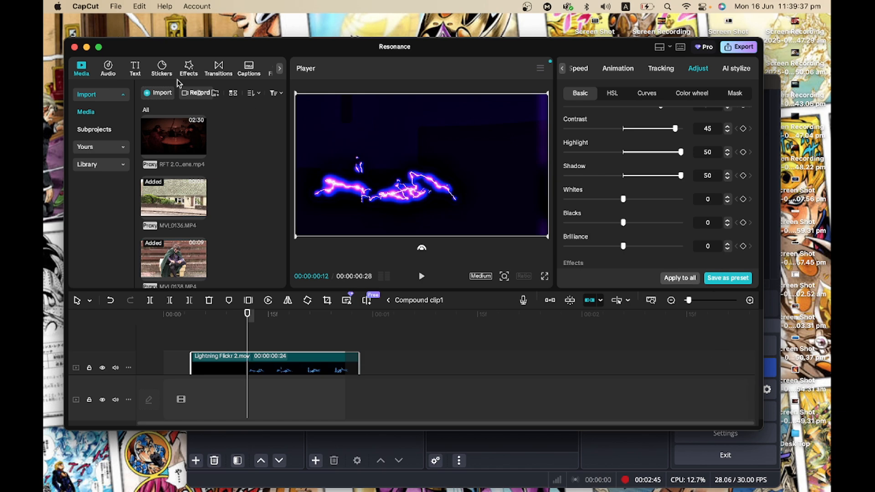
Browse the saved presets under Yours in the Adjustment library.
left_click(279, 68)
left_click(269, 68)
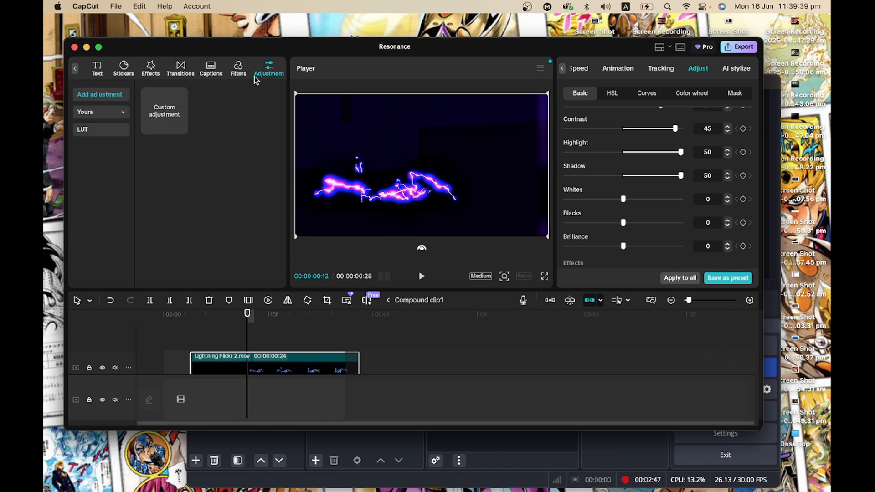
left_click(110, 114)
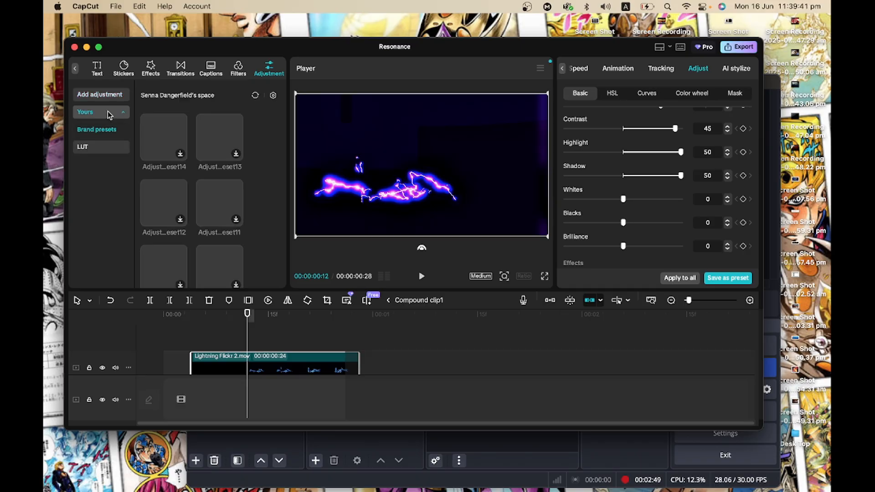
scroll(219, 143, "down", 1)
scroll(218, 143, "up", 1)
scroll(219, 143, "down", 1)
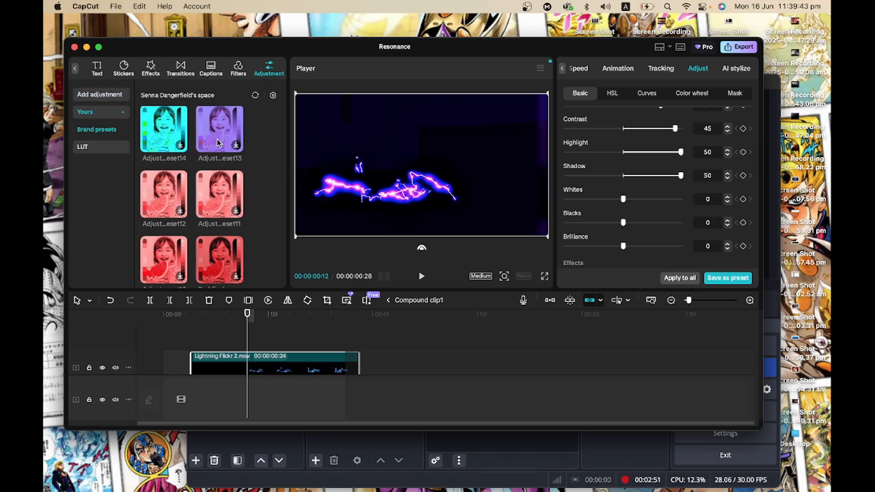
scroll(222, 147, "down", 5)
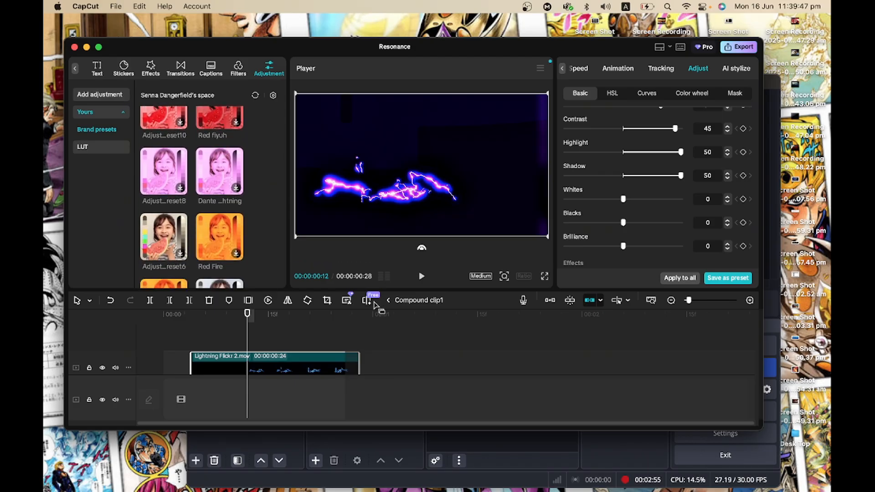
Return to Compound clip2 and step frame by frame through the nested lightning clip.
left_click(391, 303)
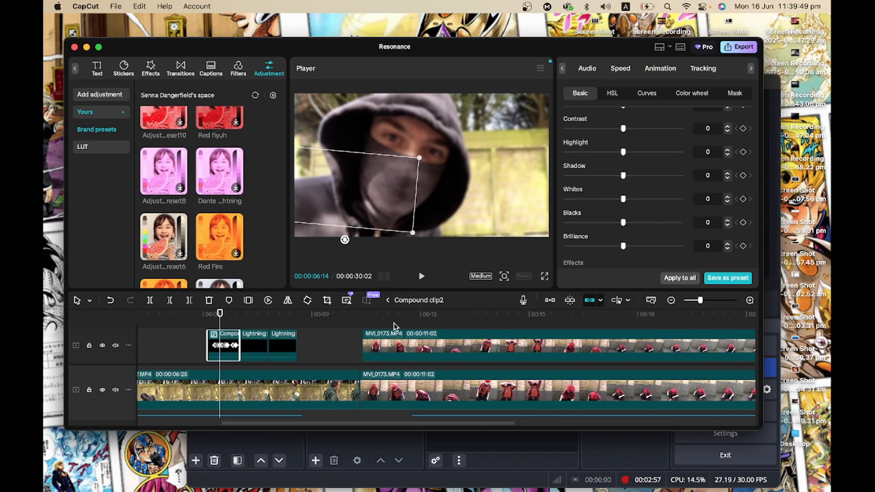
left_click_drag(219, 320, 221, 320)
key("Right")
key("Right")
key("Right")
key("Right")
key("Right")
key("Right")
key("Right")
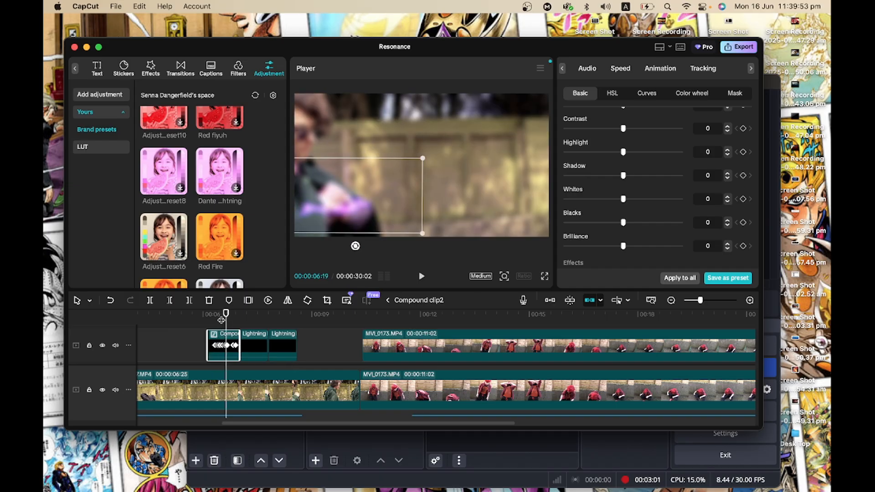
key("Right")
key("Right")
key("Right")
key("Right")
key("Right")
key("Right")
key("Right")
key("Right")
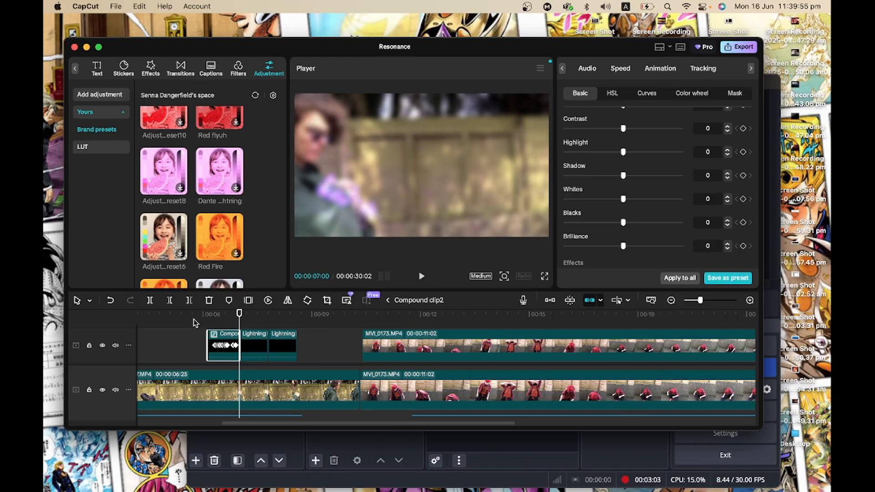
Scrub back to the earlier Lightning Flickr clip on the overlay track of Compound clip2.
left_click(194, 324)
left_click_drag(193, 325, 283, 332)
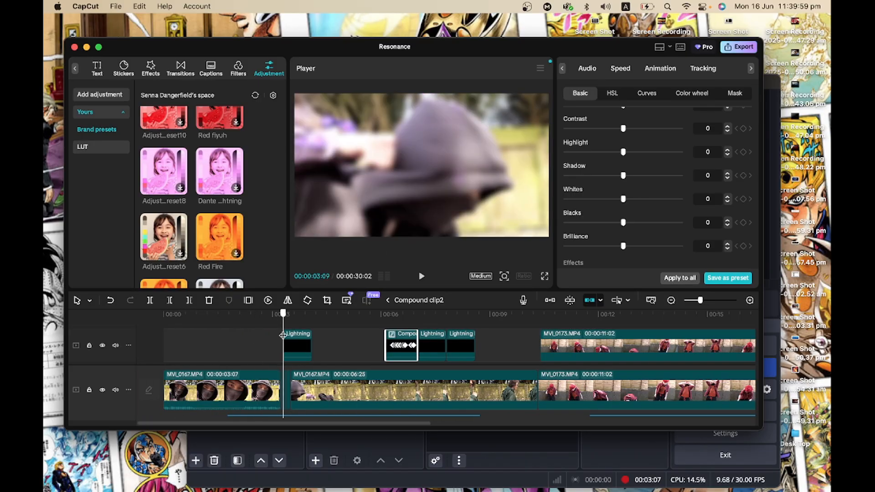
scroll(283, 332, "up", 2)
scroll(283, 333, "up", 5)
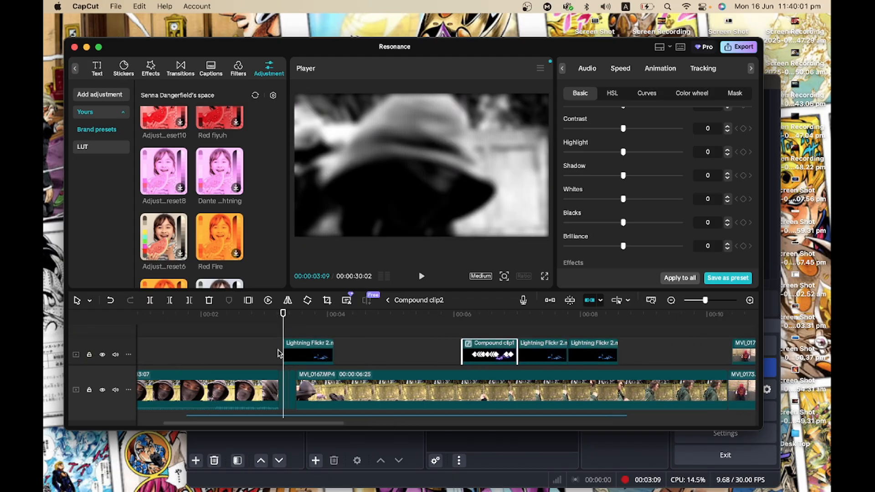
Step frame by frame through the Lightning Flickr clip on the overlay track of Compound clip2.
key("Right")
key("Right")
key("Right")
key("Right")
key("Right")
key("Right")
key("Right")
key("Right")
key("Right")
key("Right")
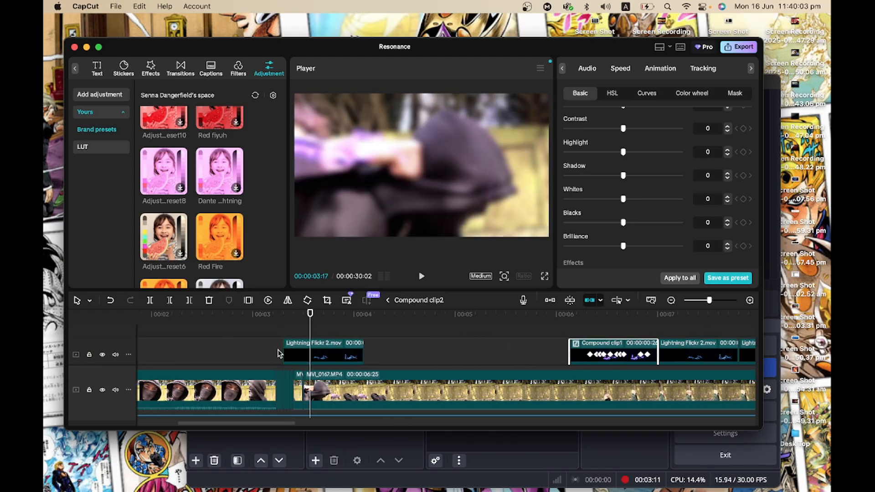
key("Right")
key("Right")
key("Right")
key("Right")
key("Right")
key("Right")
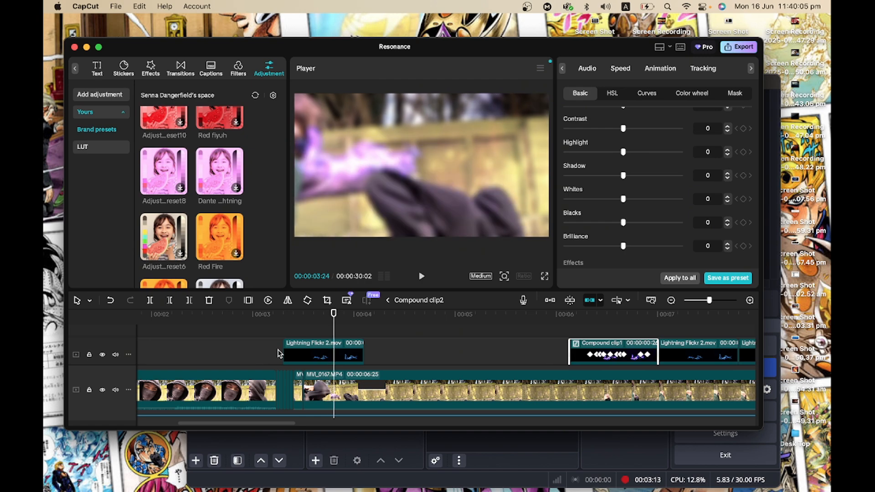
key("Right")
key("Right")
key("Right")
key("Right")
key("Right")
key("Right")
key("Right")
key("Right")
key("Right")
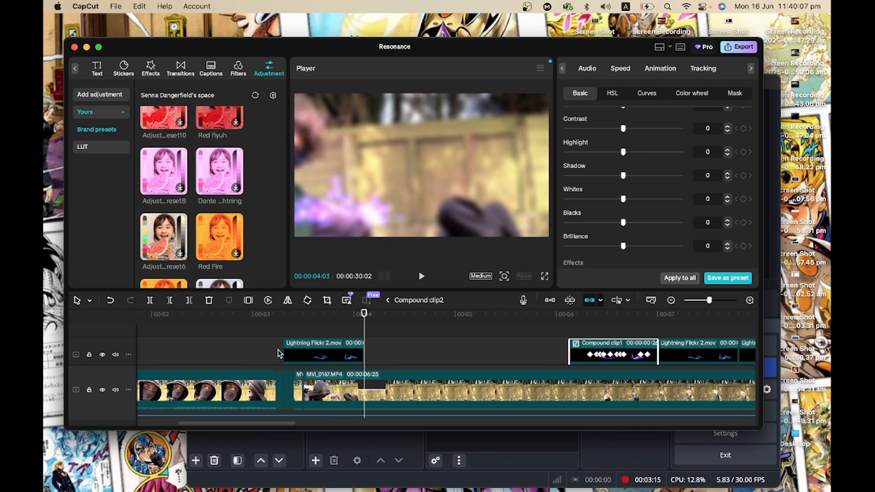
key("Right")
key("Right")
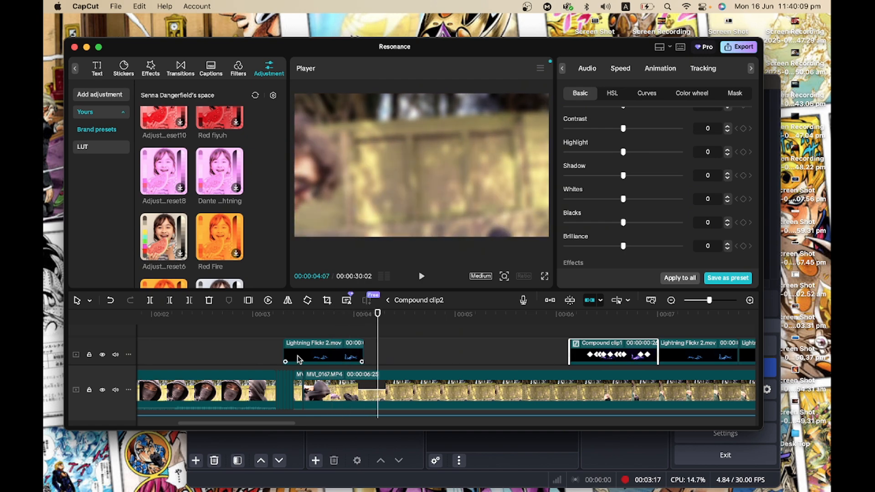
Select the Lightning Flickr clip and review its Contrast, Highlight and Shadow adjustment values.
left_click(299, 359)
scroll(387, 346, "down", 2)
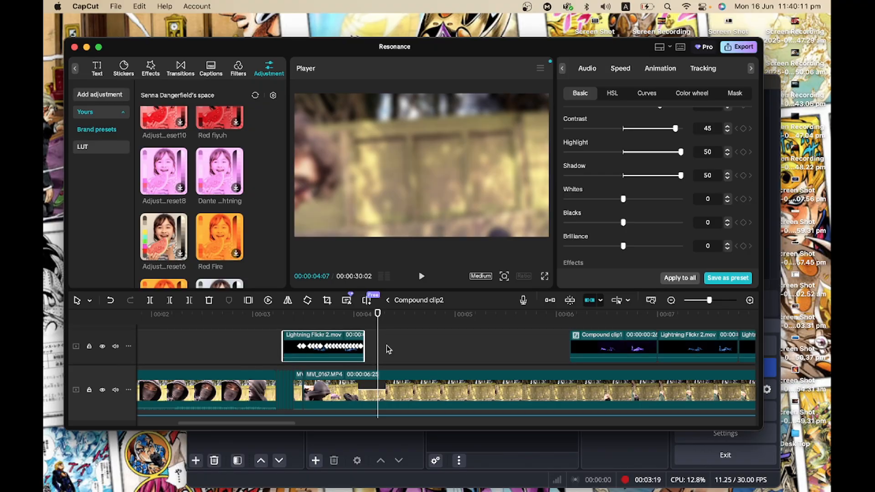
scroll(387, 346, "up", 1)
scroll(386, 349, "left", 5)
scroll(387, 349, "up", 3)
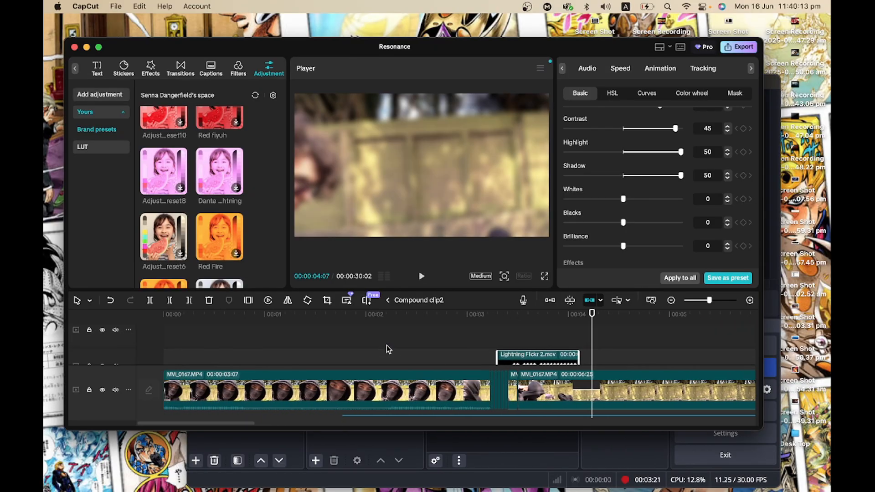
Scroll through the Compound clip2 tracks, including the adjustment layer and the impact sound effect track.
scroll(387, 349, "right", 6)
scroll(387, 349, "down", 2)
scroll(387, 349, "left", 6)
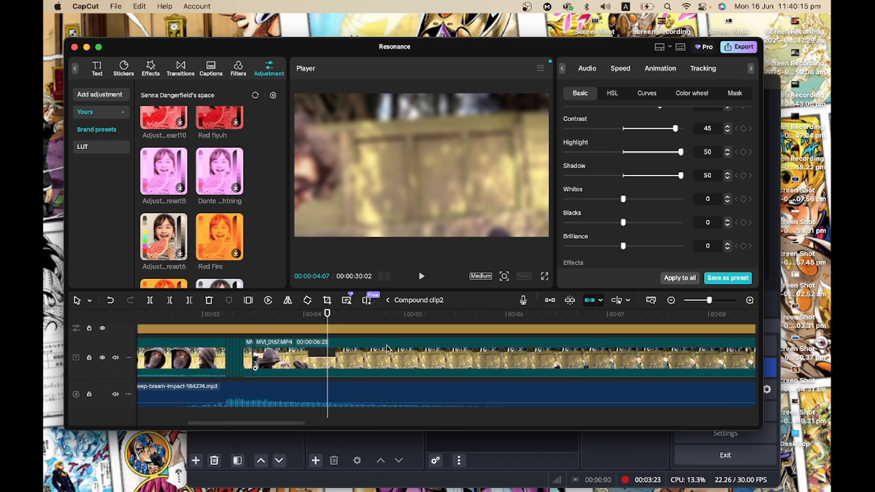
scroll(387, 349, "right", 4)
scroll(387, 349, "up", 2)
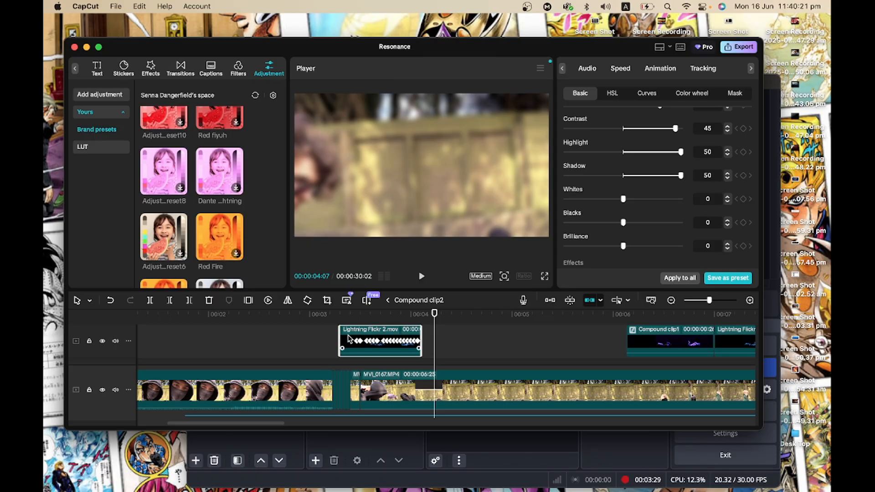
scroll(396, 348, "right", 2)
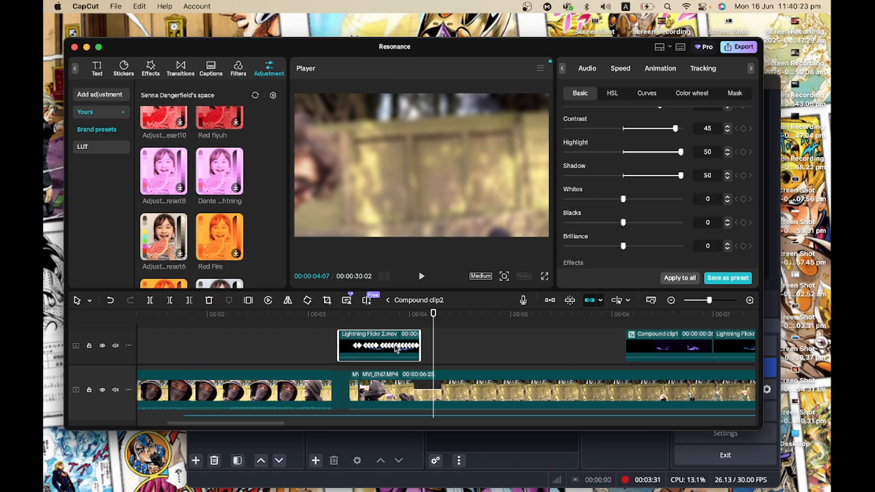
scroll(396, 348, "down", 2)
scroll(394, 349, "down", 2)
scroll(395, 349, "left", 5)
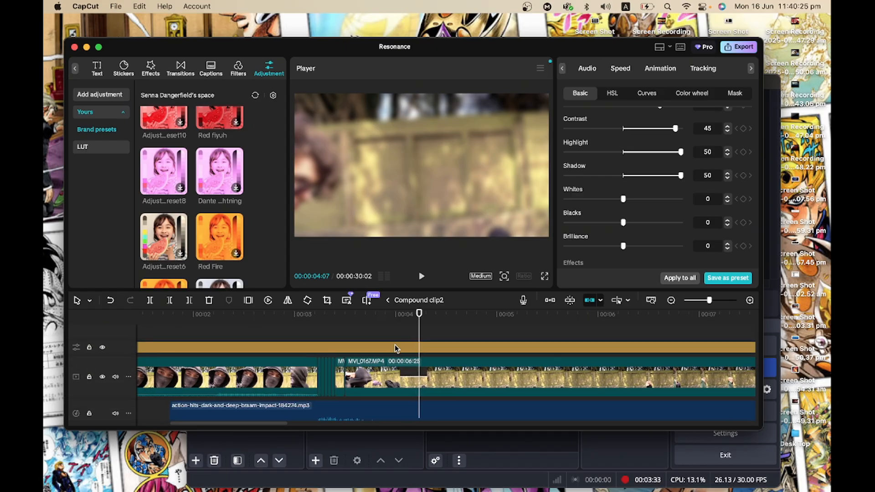
left_click_drag(459, 333, 452, 335)
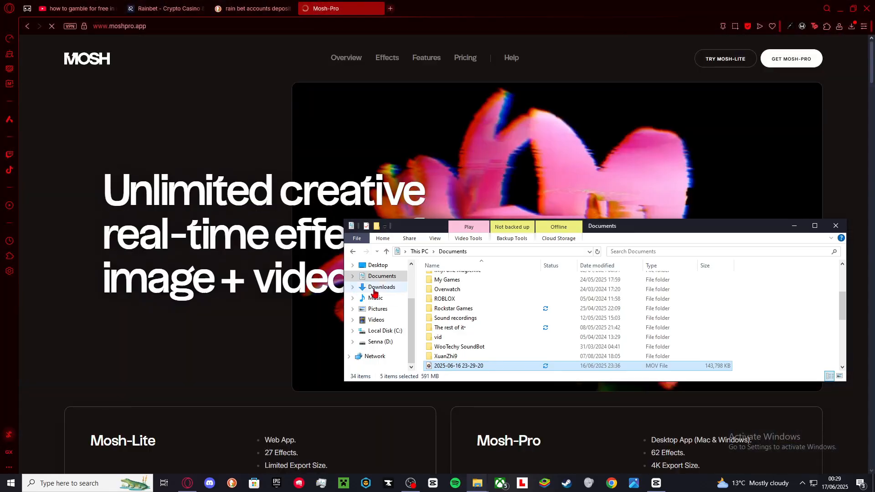
Switch to the Mosh website, open Mosh-Lite and load the Resonance: A requiem poster image into it.
left_click(382, 287)
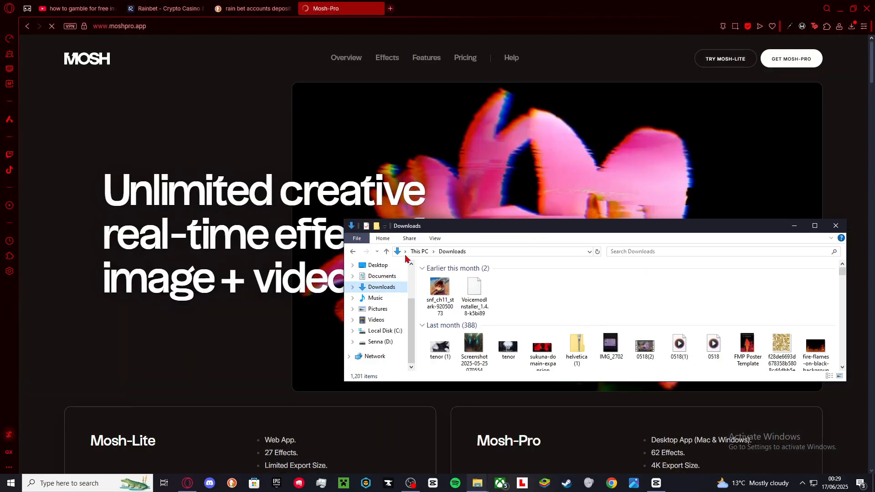
left_click(565, 180)
left_click(725, 59)
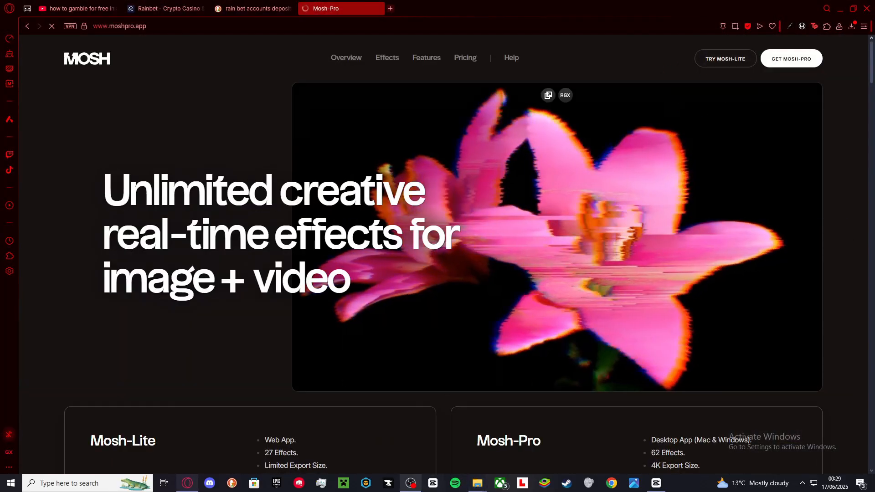
left_click(479, 486)
left_click(422, 452)
left_click_drag(747, 347, 302, 337)
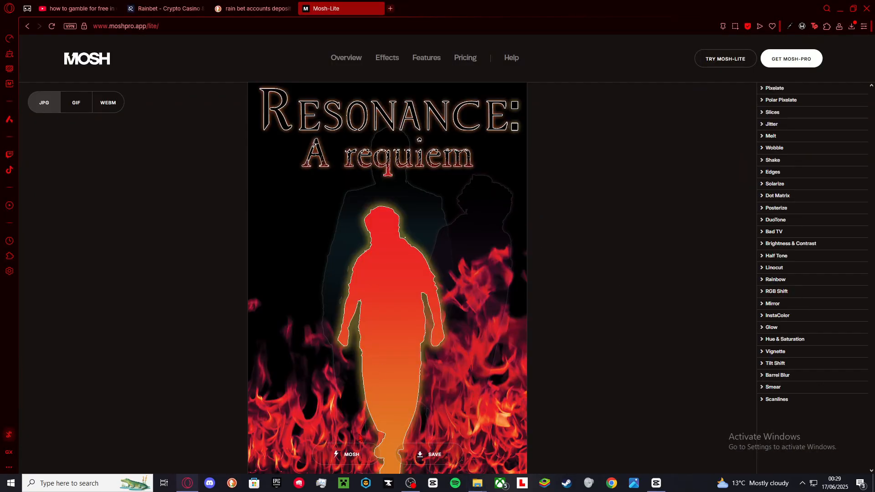
Repeatedly generate random Mosh effect combinations on the poster image.
left_click(349, 455)
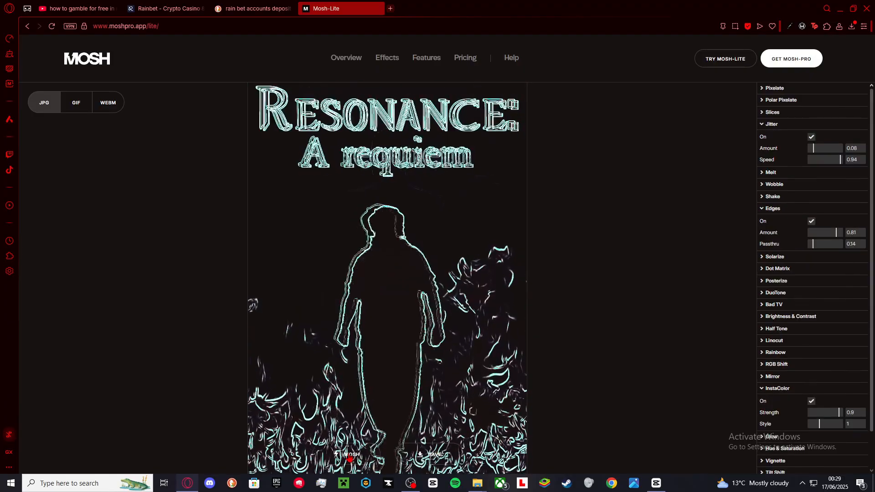
left_click(349, 455)
left_click(350, 455)
left_click(349, 455)
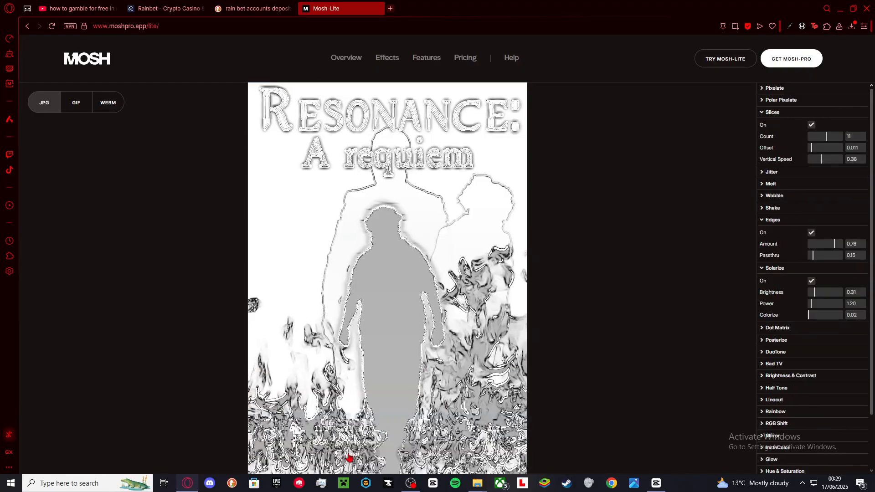
left_click(350, 455)
left_click(349, 455)
left_click(350, 456)
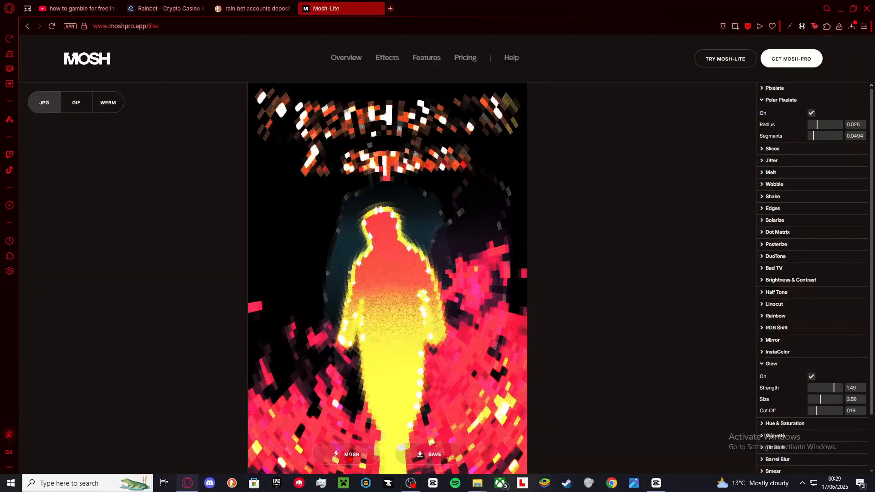
left_click(349, 455)
left_click(349, 456)
left_click(349, 455)
left_click(349, 456)
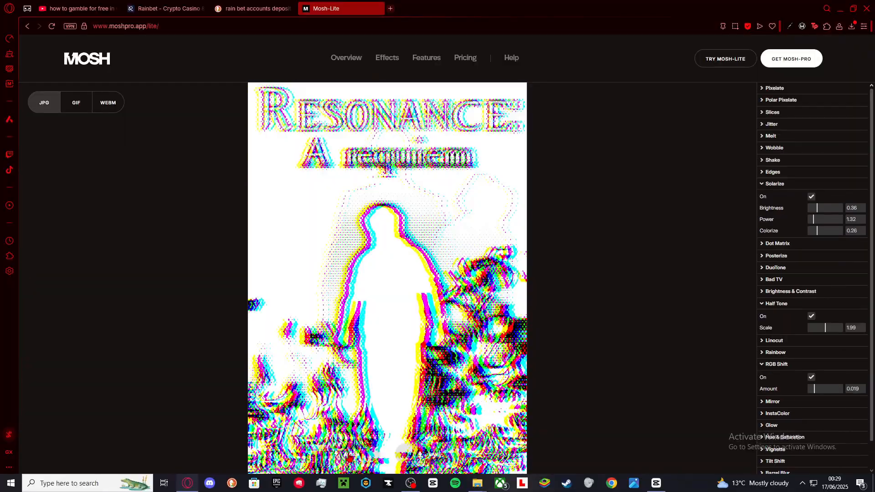
left_click(349, 456)
left_click(349, 456)
left_click(349, 455)
left_click(349, 456)
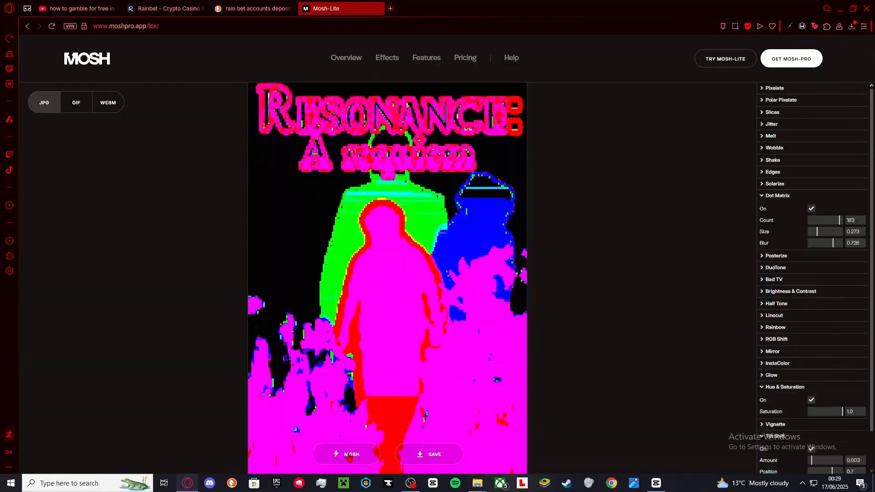
left_click(349, 456)
left_click(349, 456)
left_click(350, 456)
left_click(350, 456)
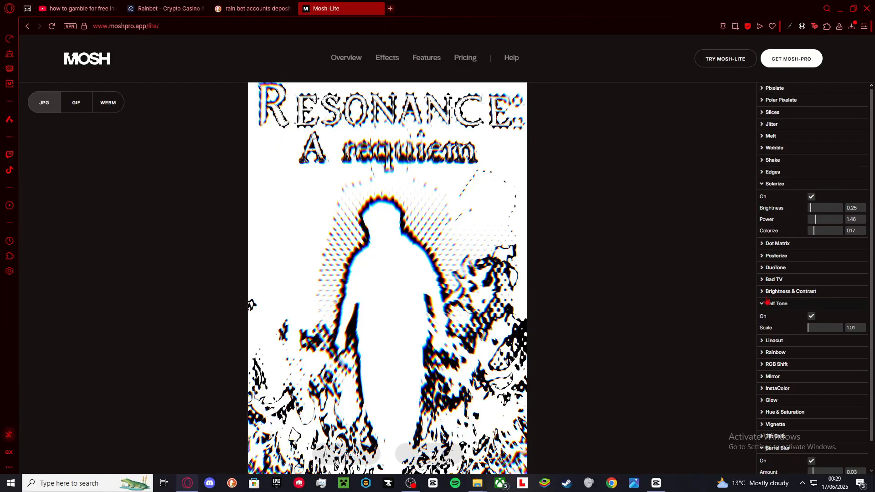
Expand the Posterize and Jitter settings and adjust the Jitter amount slider.
left_click(775, 256)
left_click(772, 124)
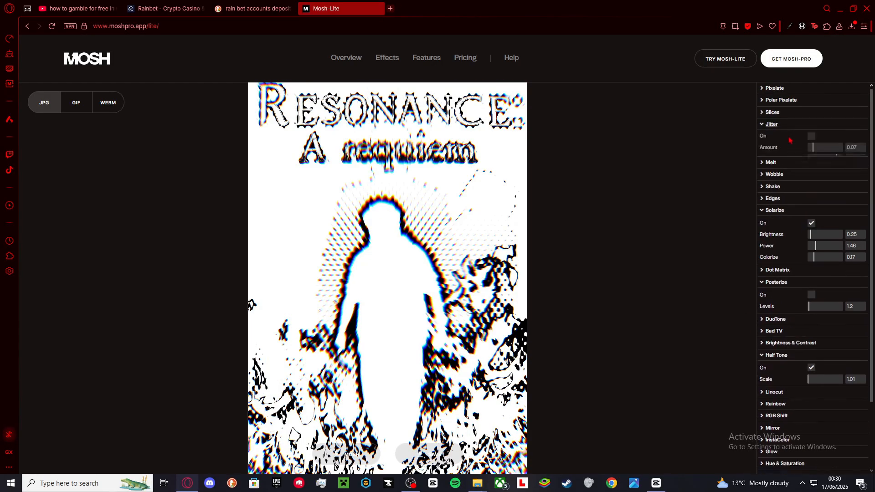
left_click_drag(817, 147, 852, 171)
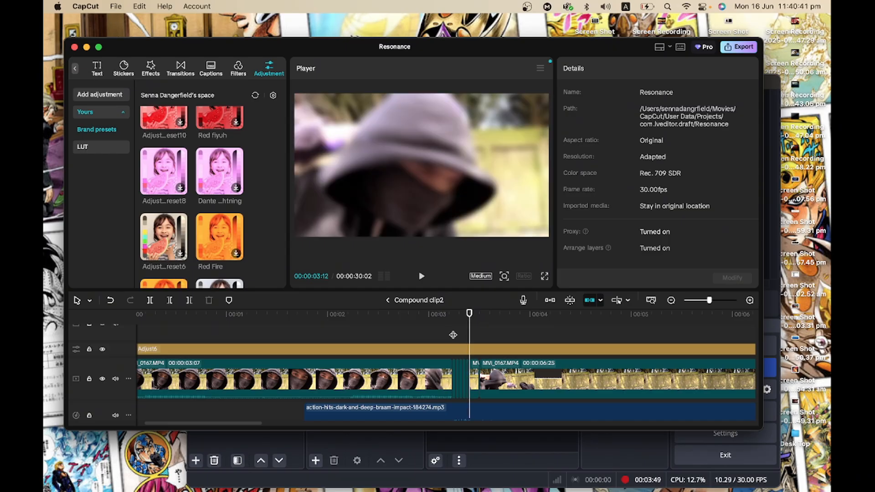
Return to CapCut and step frame by frame across the cut between the two MVI_0167 clips.
key("Left")
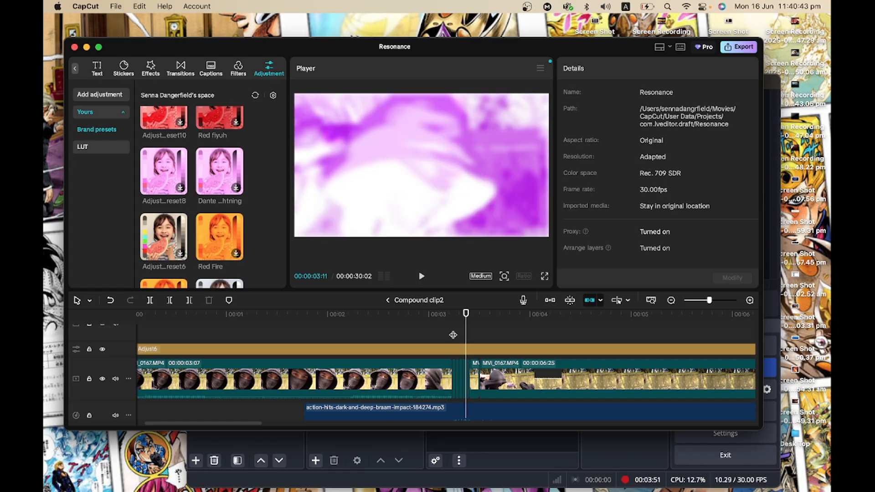
key("Right")
scroll(476, 364, "right", 3)
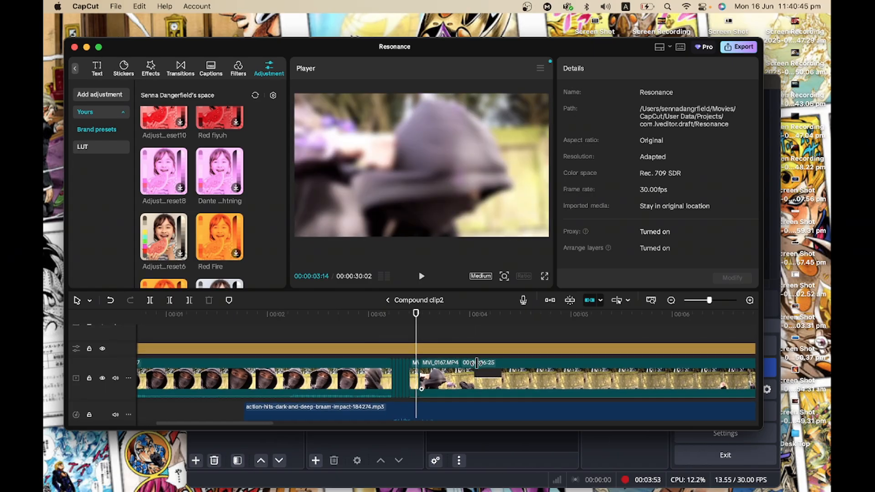
scroll(477, 363, "right", 2)
key("Right")
key("Right")
key("Right")
key("Right")
key("Right")
key("Right")
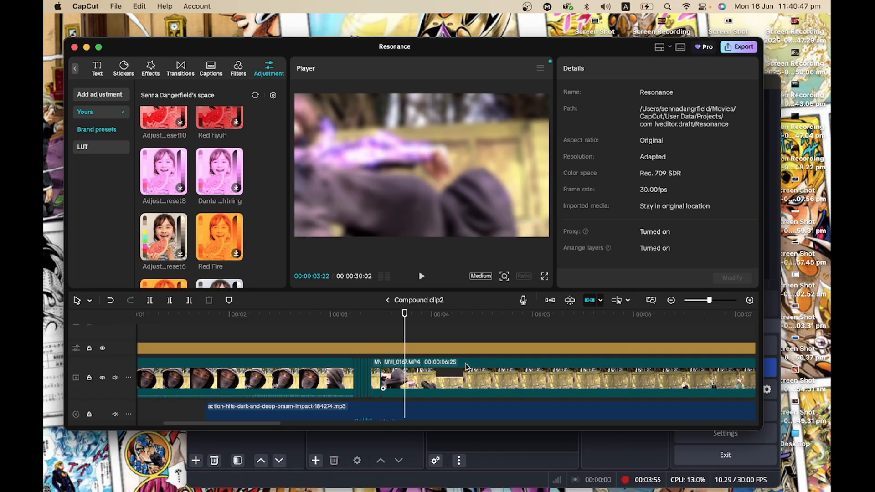
Select the Adjust6 adjustment layer and scroll through its Basic color, lightness and effects values.
left_click(418, 349)
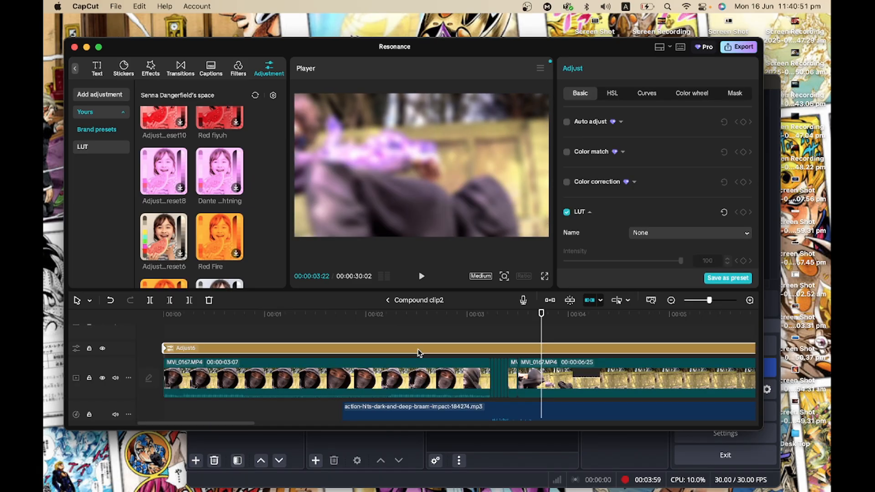
scroll(596, 194, "down", 8)
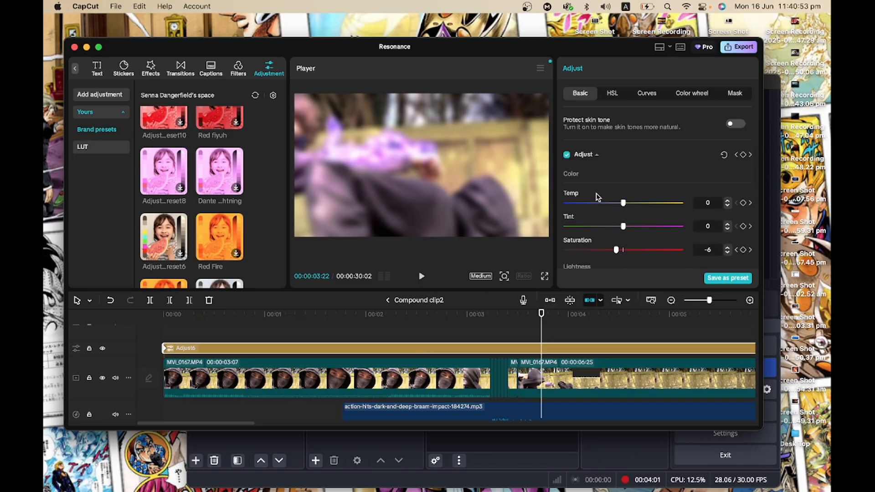
scroll(611, 204, "down", 5)
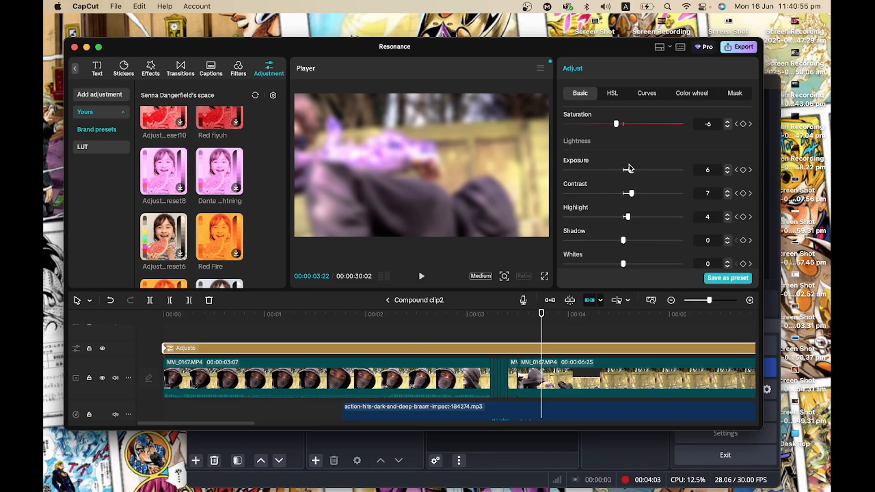
scroll(607, 234, "down", 8)
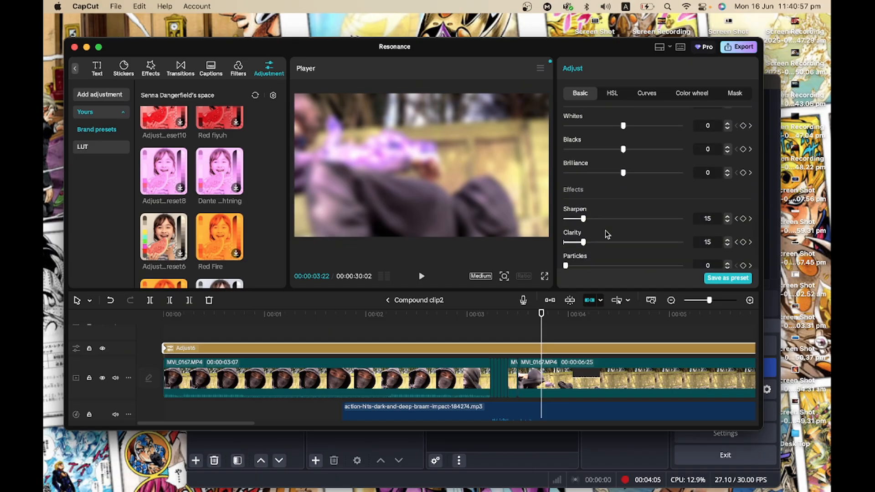
left_click(552, 319)
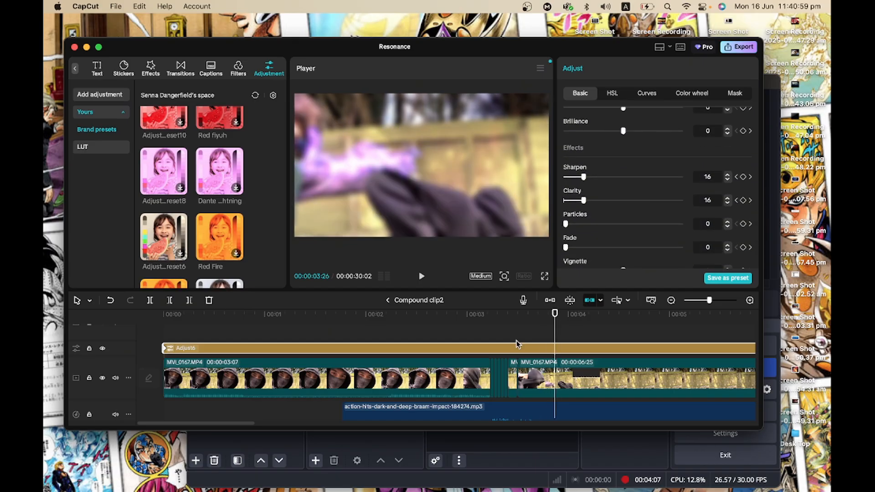
Scroll along the Compound clip2 timeline and scrub the playhead to the MVI_0173 clip.
scroll(518, 344, "right", 15)
scroll(518, 344, "right", 20)
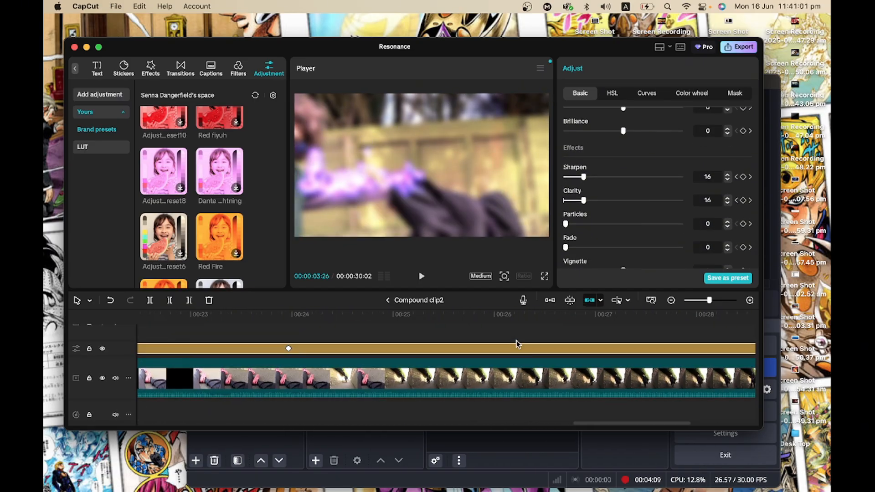
scroll(518, 344, "left", 20)
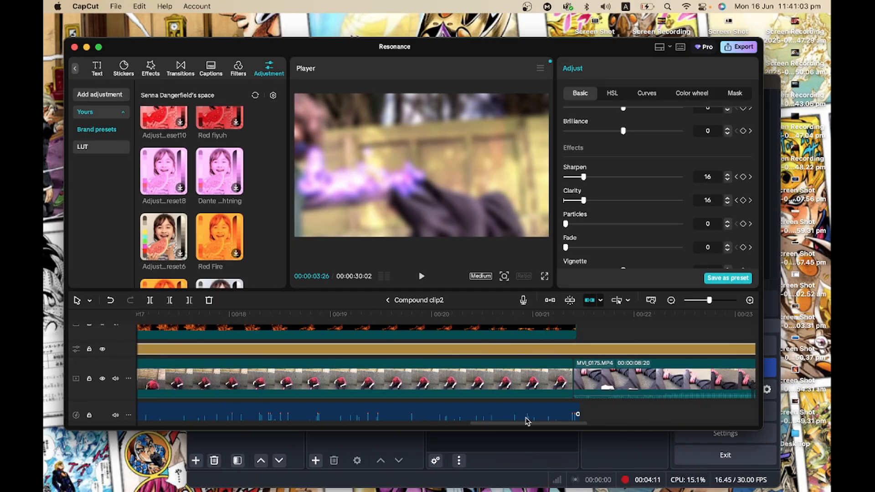
scroll(524, 418, "left", 10)
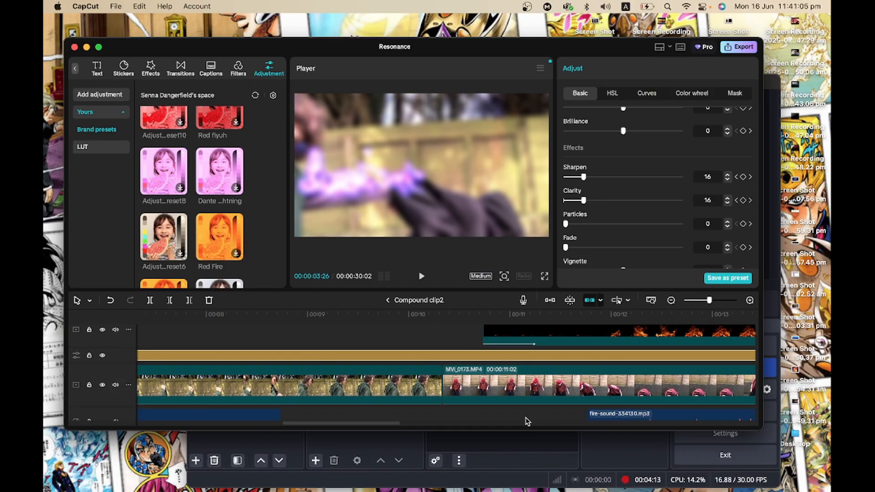
scroll(389, 363, "right", 10)
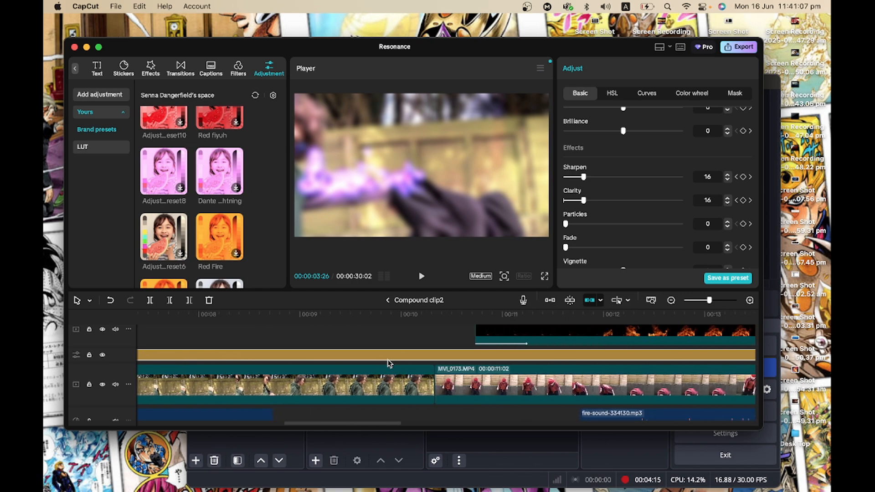
left_click(410, 347)
left_click_drag(410, 348, 487, 345)
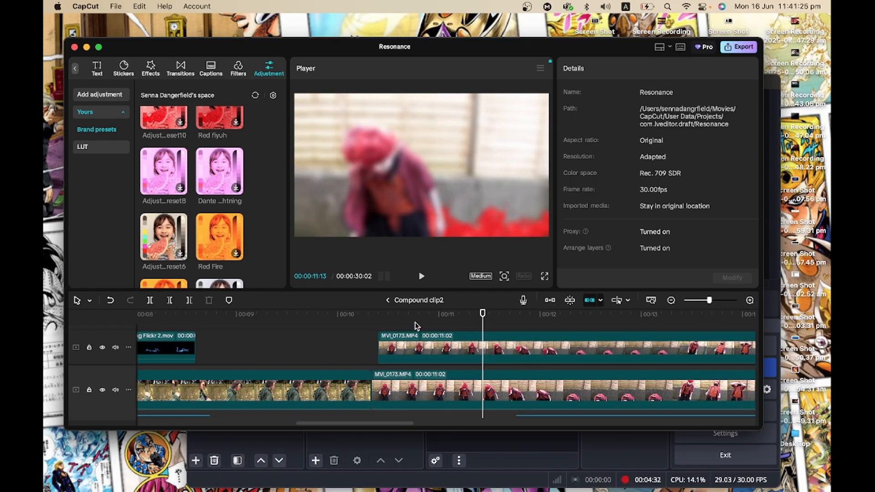
Select the Fire_AtCam_07 overlay clip and review its Basic, Curves and HSL adjustment settings.
left_click_drag(415, 321, 485, 330)
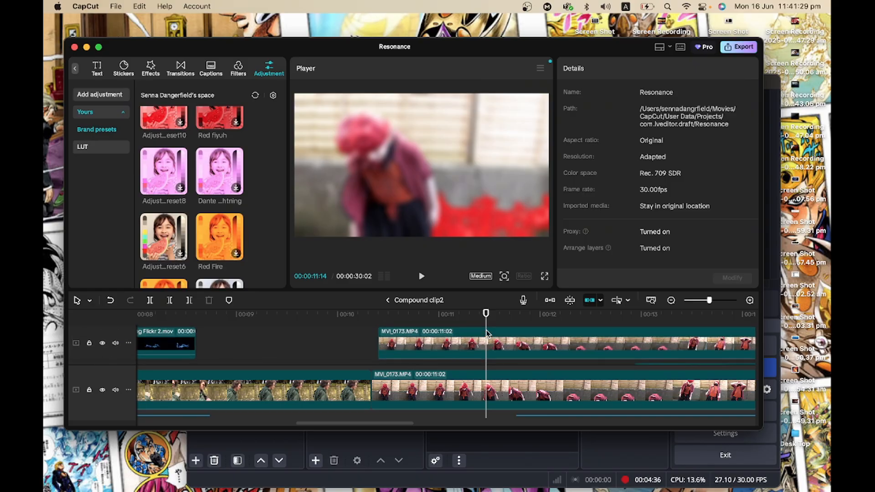
scroll(487, 330, "down", 3)
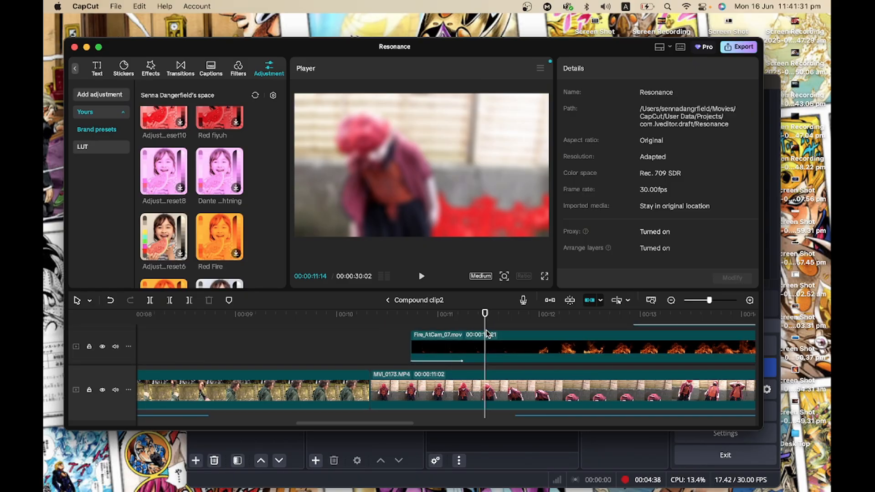
left_click(497, 341)
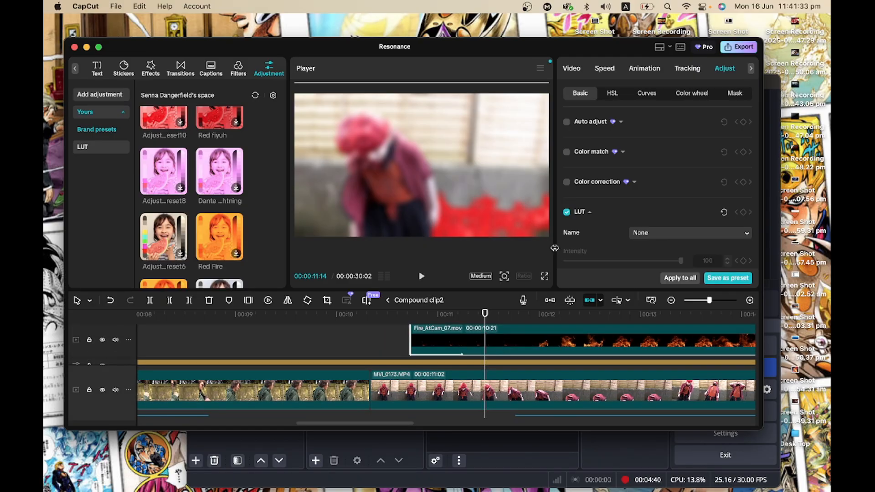
scroll(606, 195, "down", 10)
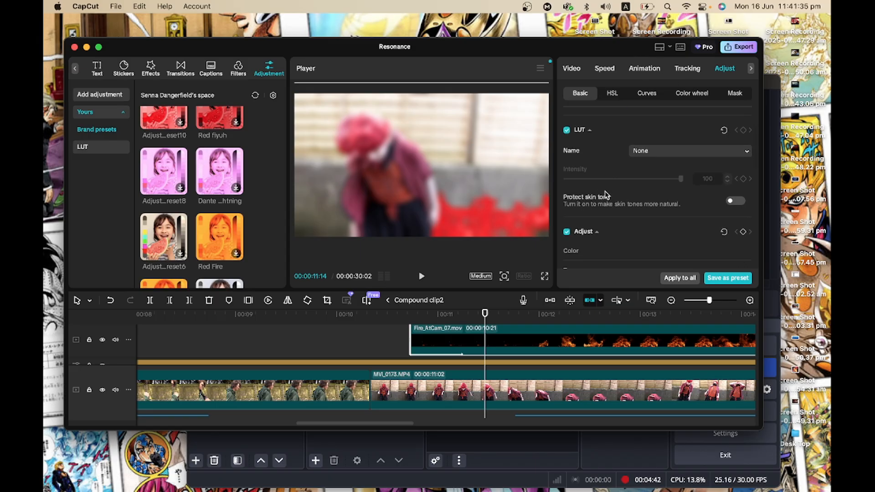
left_click(659, 98)
scroll(655, 210, "down", 8)
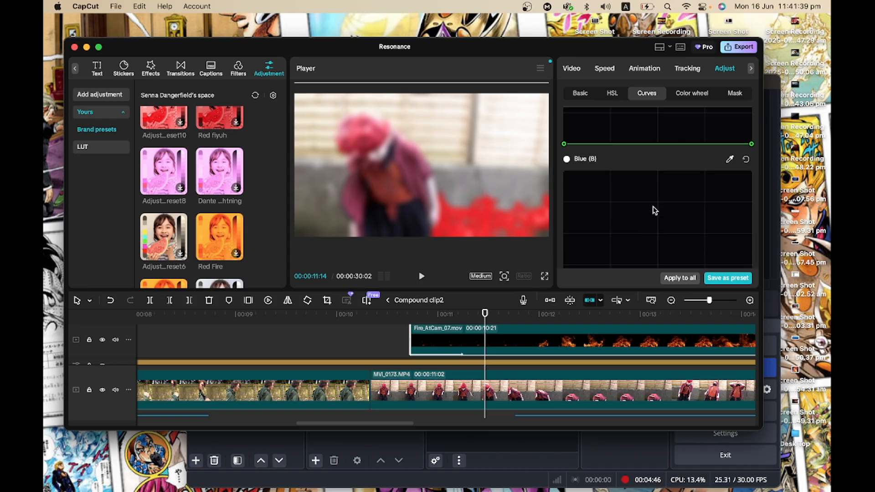
scroll(655, 209, "up", 6)
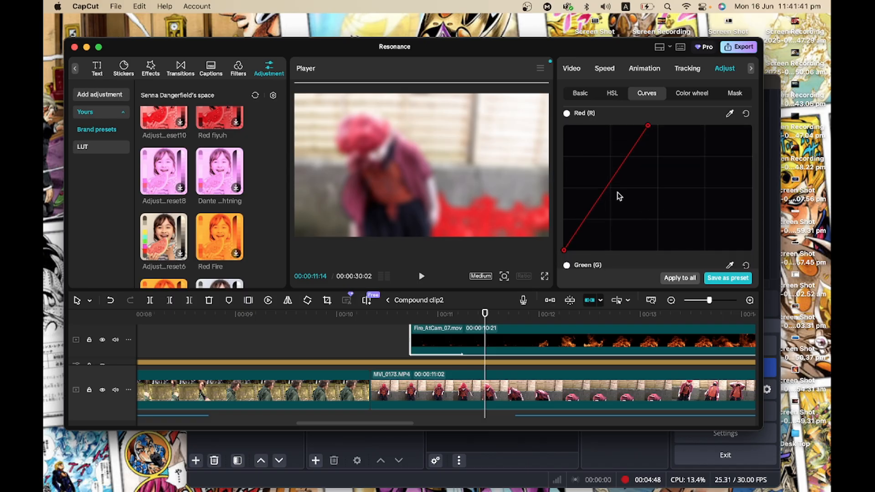
left_click(604, 96)
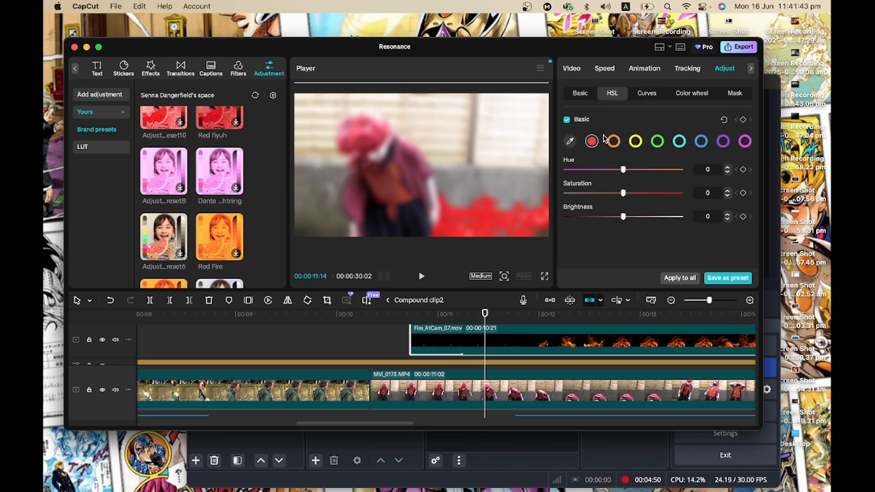
left_click(580, 95)
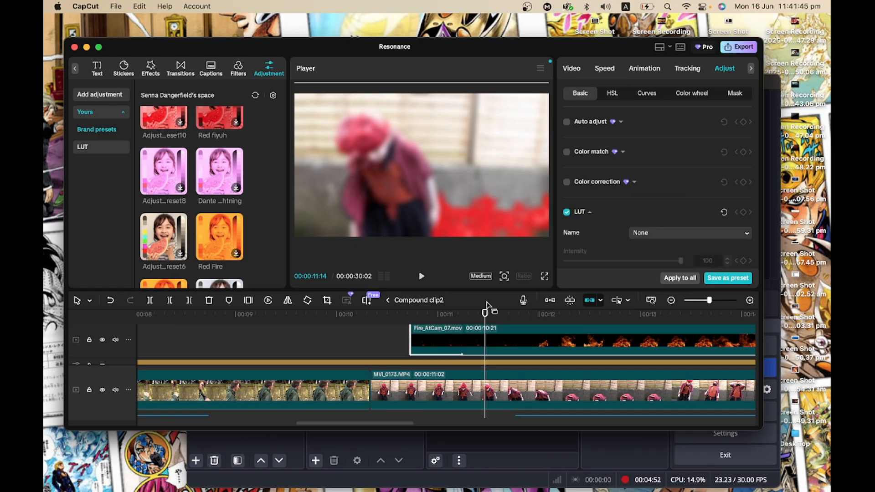
Scroll through the Compound clip2 tracks to examine the overlay clips, adjustment layer and audio clips.
scroll(488, 351, "right", 5)
scroll(488, 352, "down", 2)
scroll(488, 352, "right", 2)
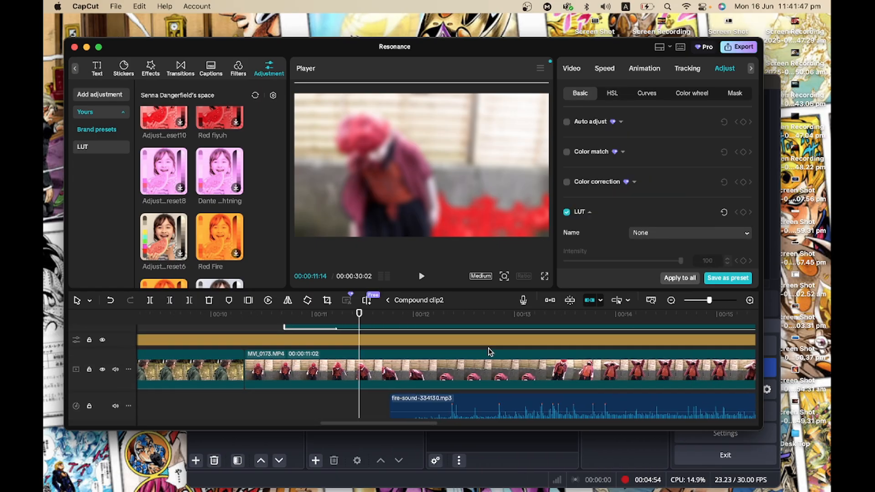
scroll(404, 351, "down", 2)
scroll(405, 351, "left", 10)
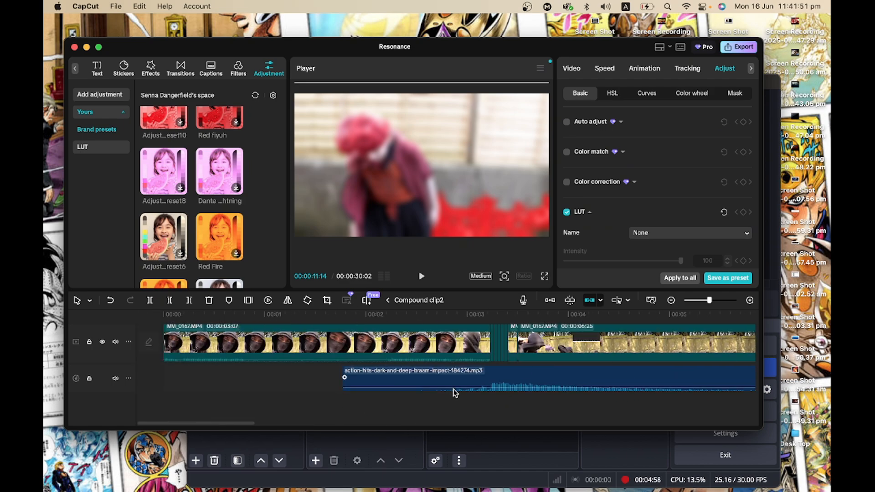
scroll(520, 407, "right", 10)
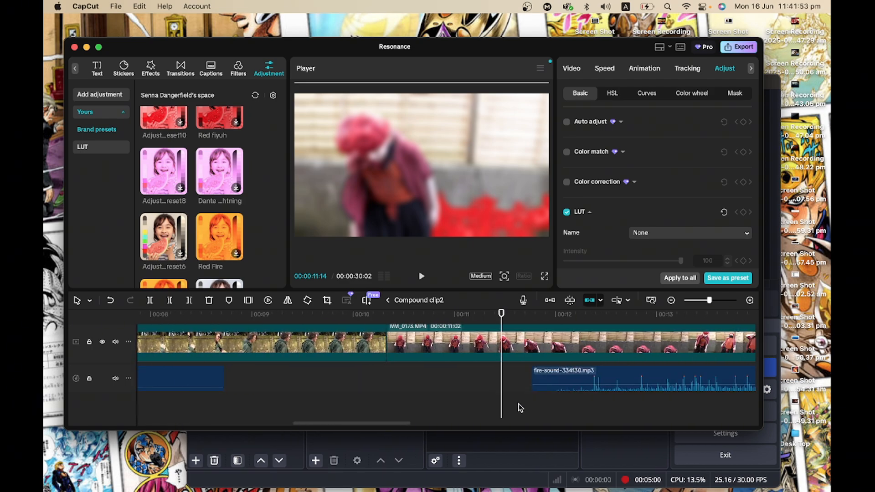
scroll(521, 407, "right", 5)
scroll(520, 407, "left", 3)
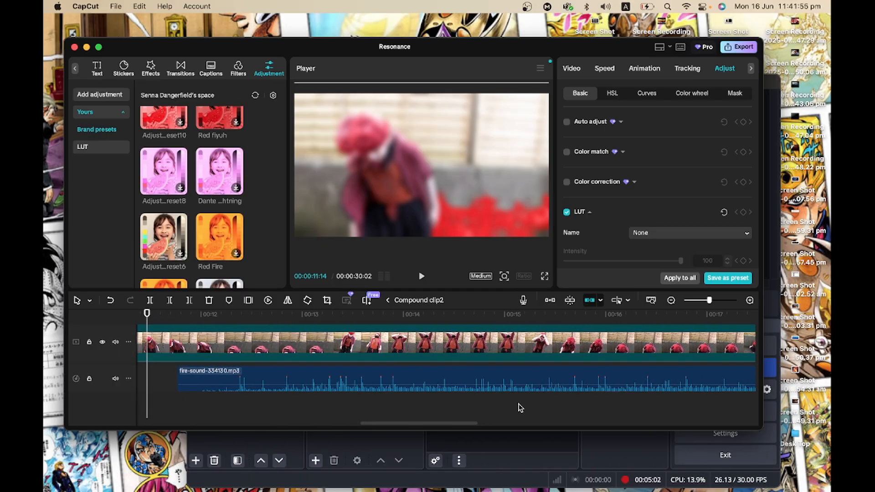
scroll(337, 345, "up", 3)
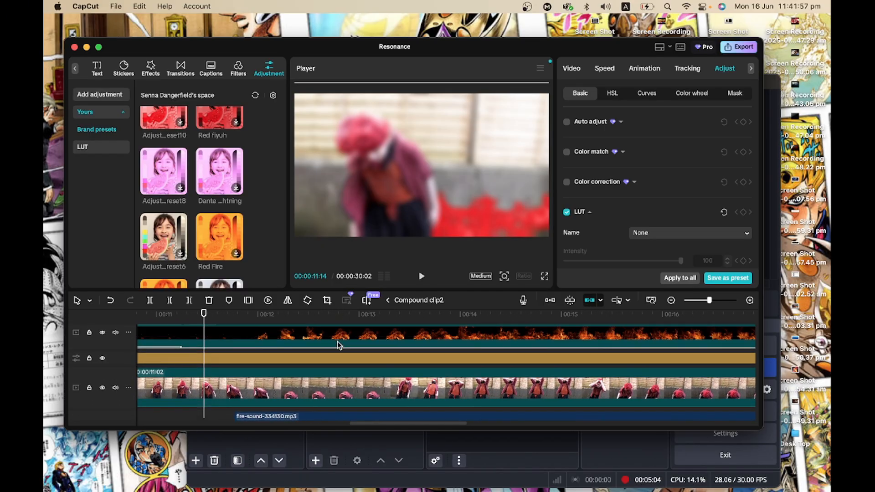
scroll(329, 343, "right", 1)
left_click(291, 333)
left_click_drag(293, 336, 322, 338)
scroll(322, 338, "left", 4)
scroll(323, 338, "right", 7)
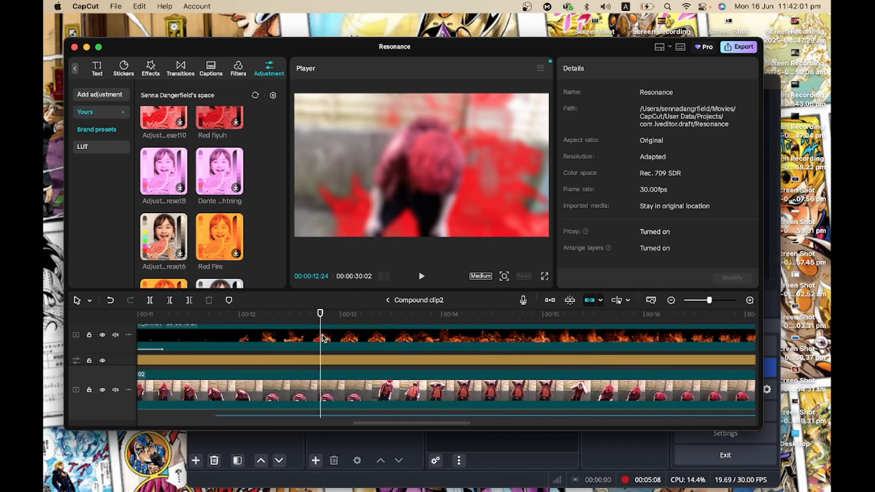
scroll(323, 338, "left", 2)
scroll(324, 339, "up", 3)
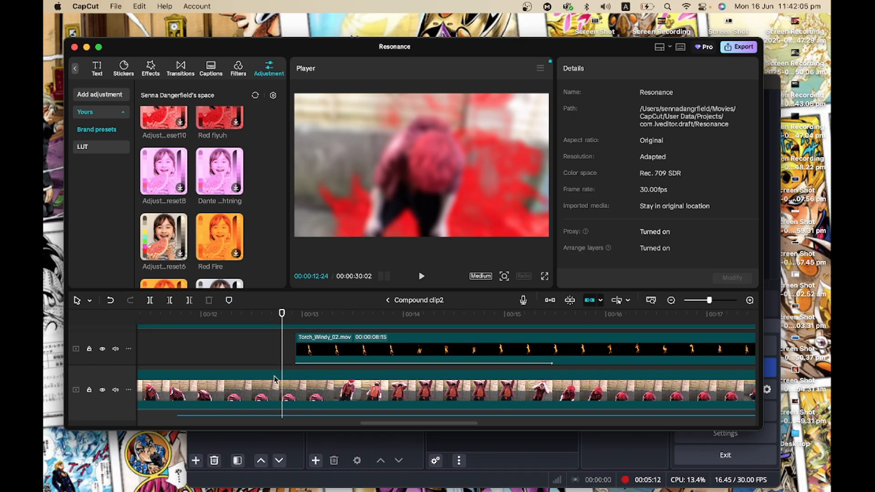
scroll(275, 379, "left", 3)
scroll(274, 378, "down", 2)
Select the upper MVI_0173 clip and browse its property tabs and surrounding overlay tracks.
left_click(249, 335)
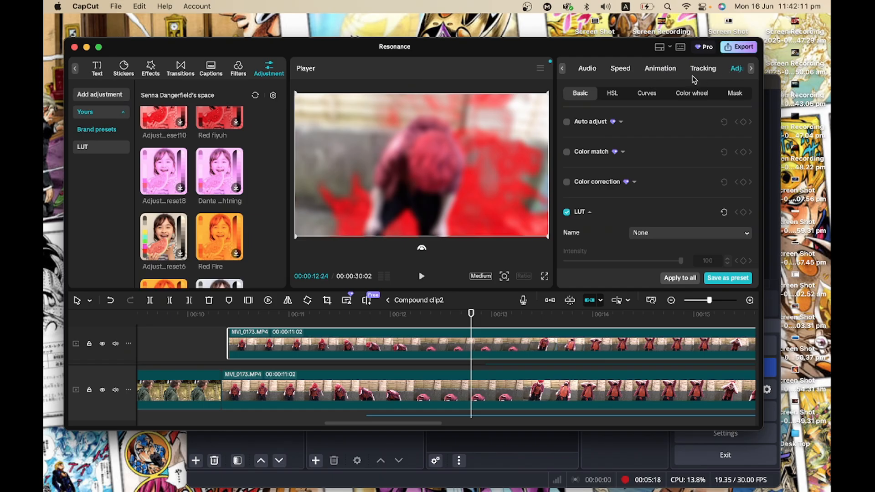
left_click(564, 69)
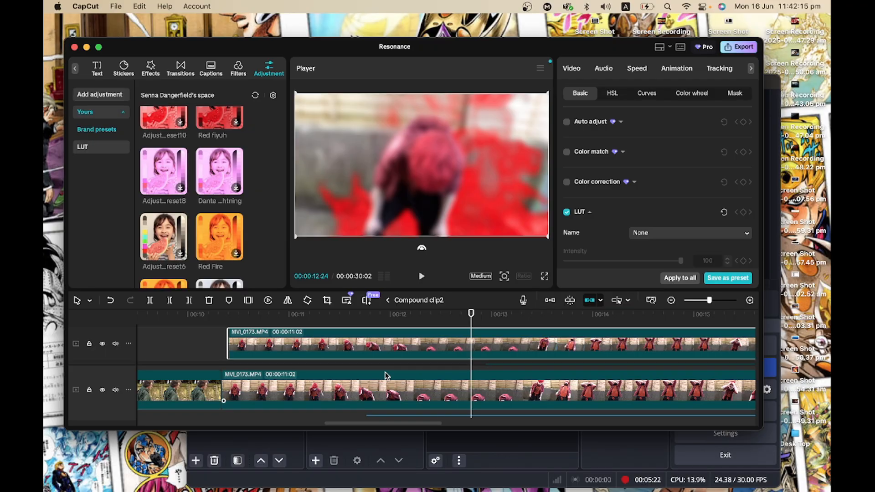
scroll(384, 376, "up", 1)
scroll(384, 376, "down", 3)
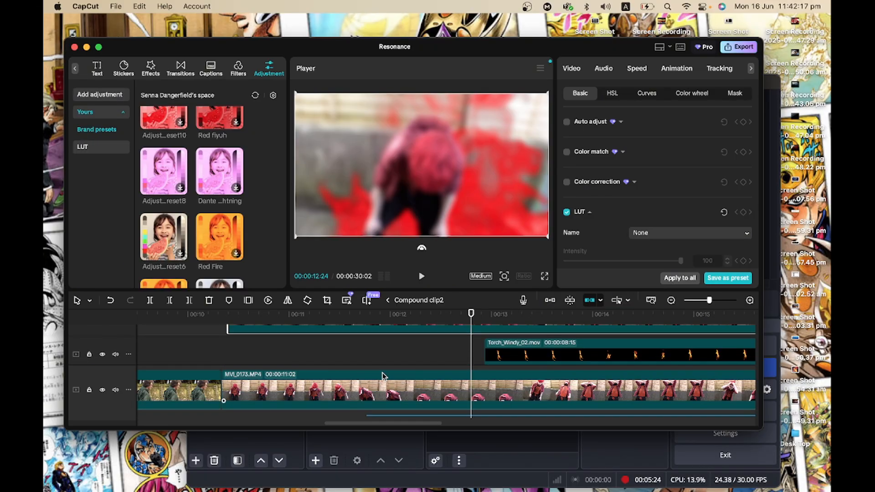
scroll(474, 355, "down", 2)
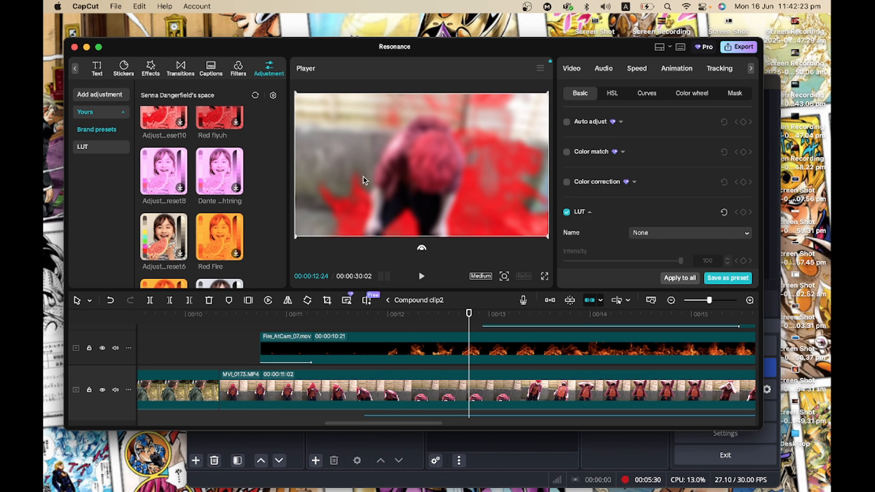
scroll(460, 358, "right", 3)
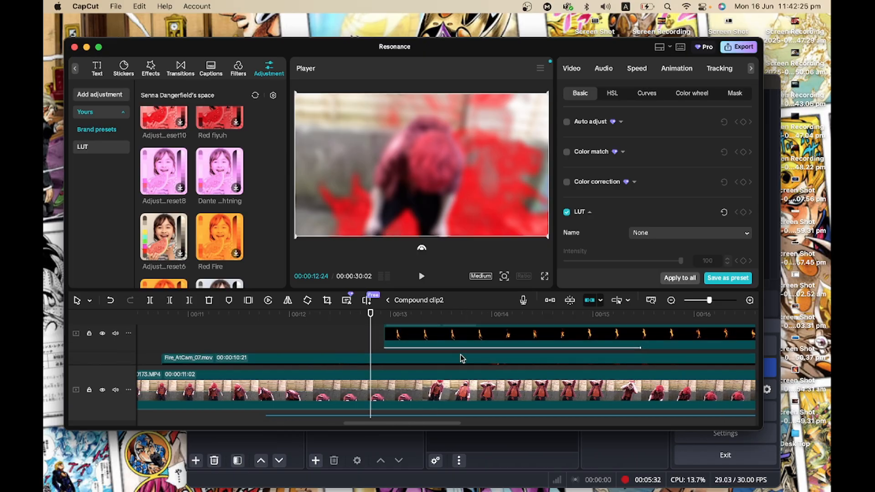
scroll(459, 357, "up", 2)
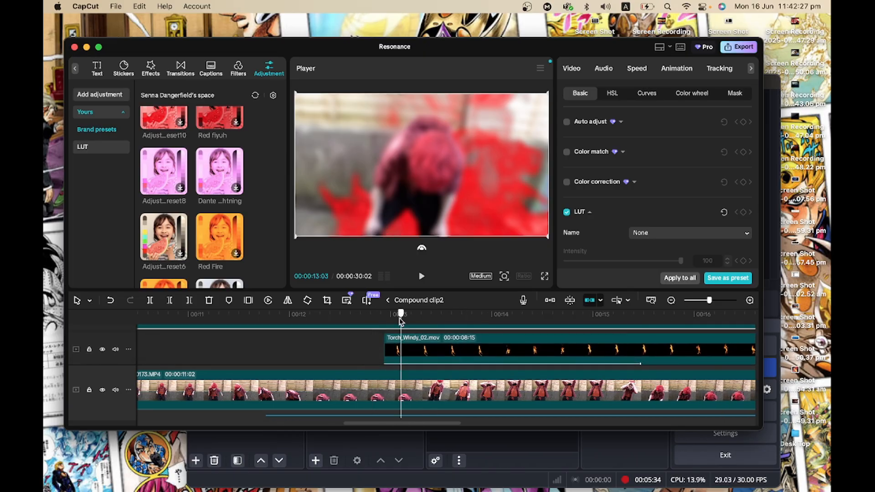
Scrub and play along the timeline through the cut into the MVI_0175 clip.
left_click_drag(400, 321, 493, 322)
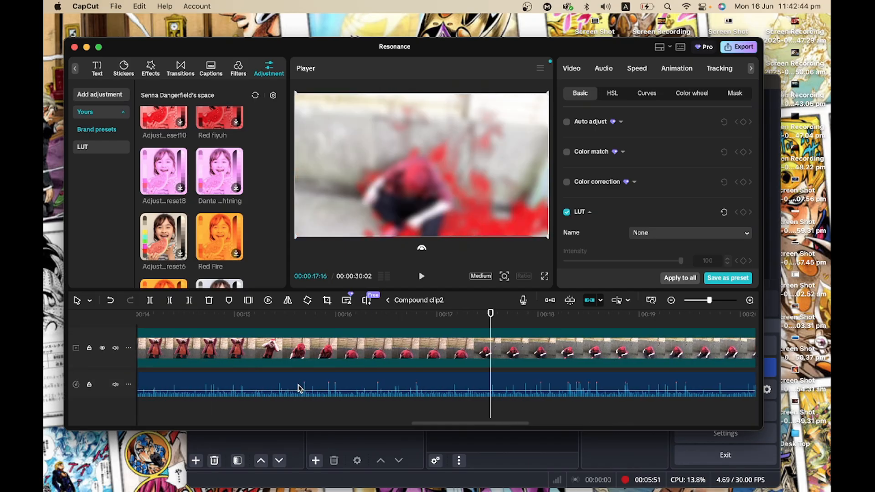
scroll(299, 388, "right", 5)
scroll(387, 366, "up", 2)
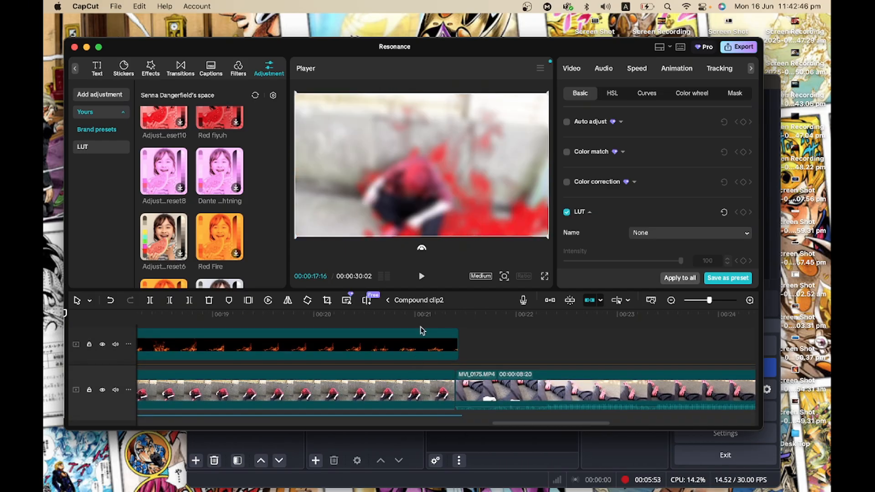
left_click_drag(436, 323, 526, 332)
scroll(526, 334, "right", 1)
key("space")
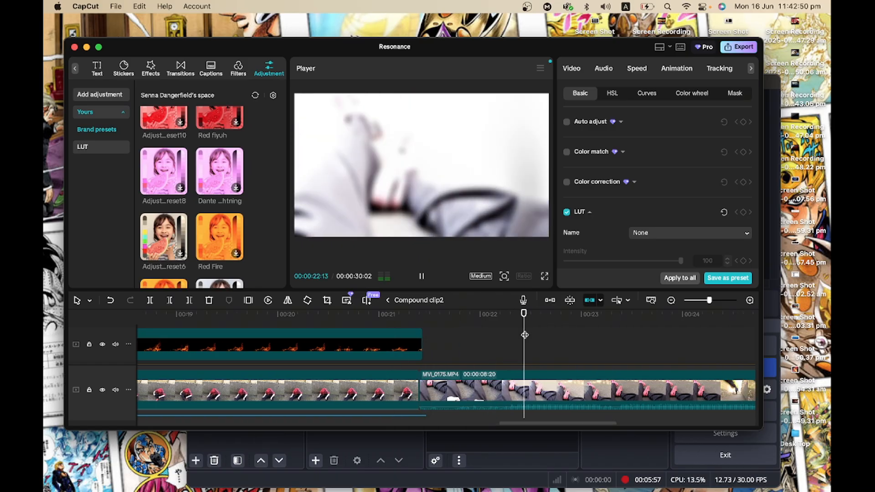
key("space")
scroll(525, 335, "down", 2)
scroll(525, 335, "up", 2)
scroll(524, 330, "right", 3)
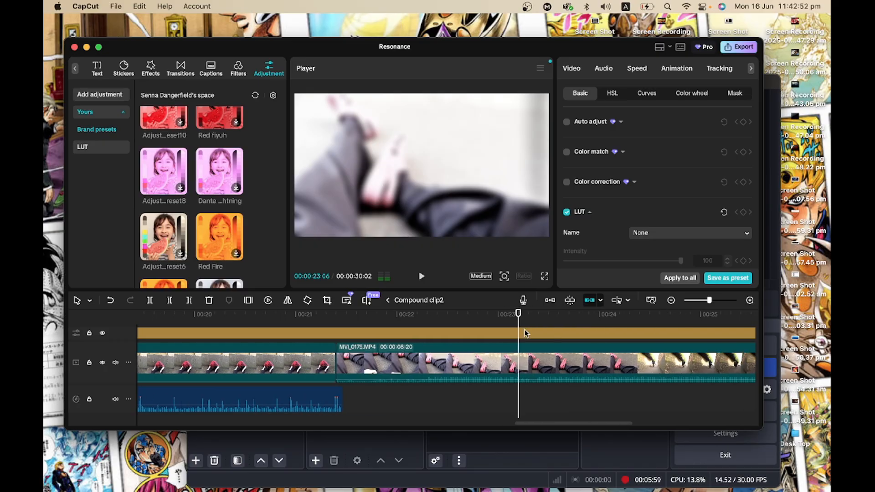
Select the adjustment layer above MVI_0175 and play across its section of the timeline.
left_click(524, 332)
key("space")
scroll(525, 332, "right", 1)
key("space")
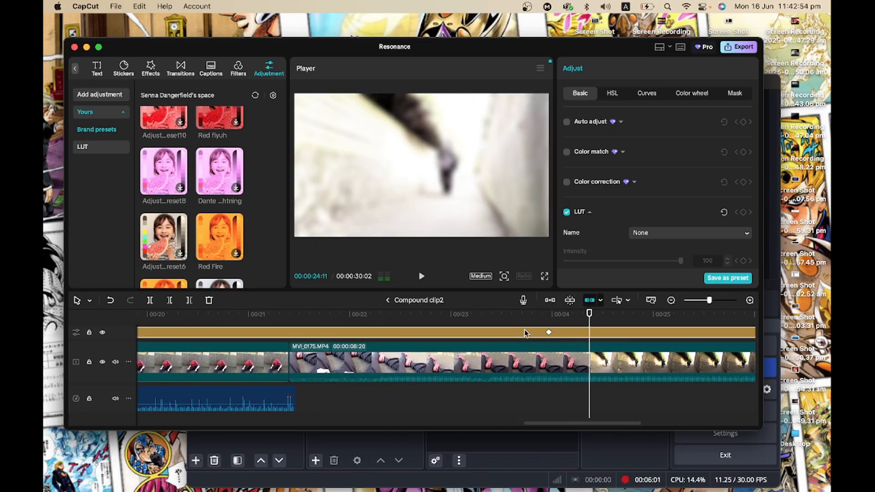
scroll(547, 345, "up", 3)
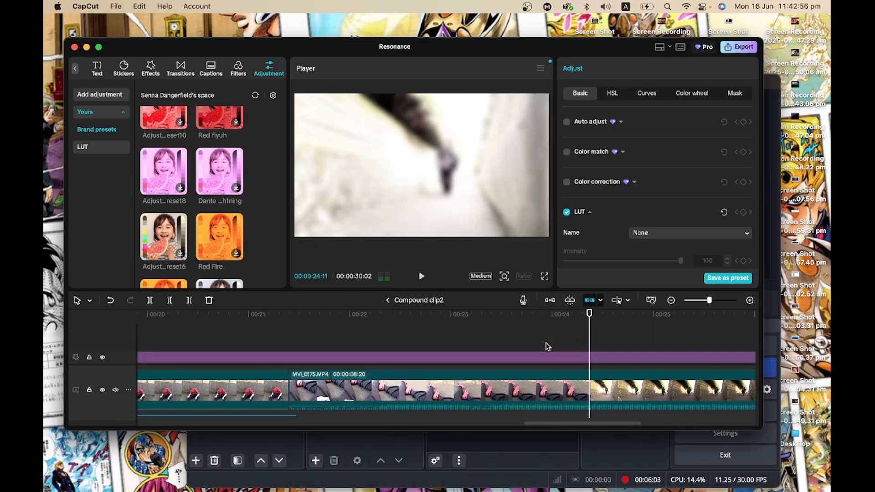
Select the Blur effect layer, inspect its keyframed Blur value and play through the end of the compound clip.
left_click(546, 360)
scroll(547, 363, "right", 1)
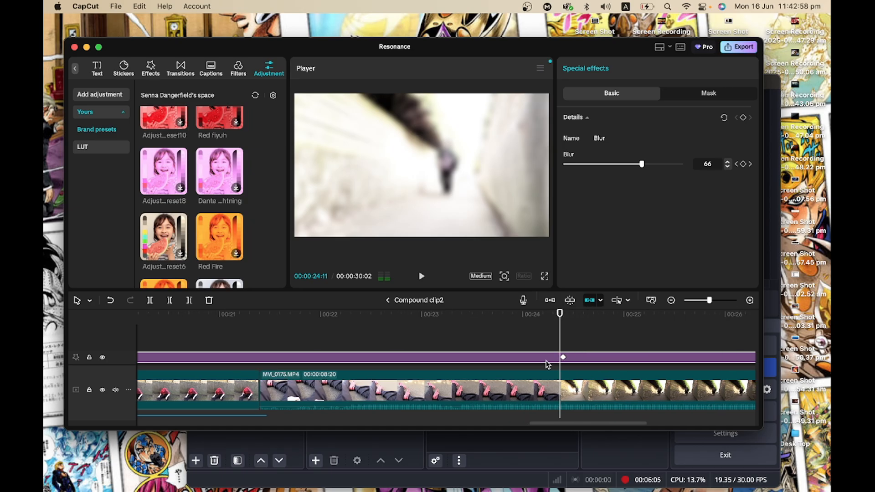
scroll(546, 363, "down", 3)
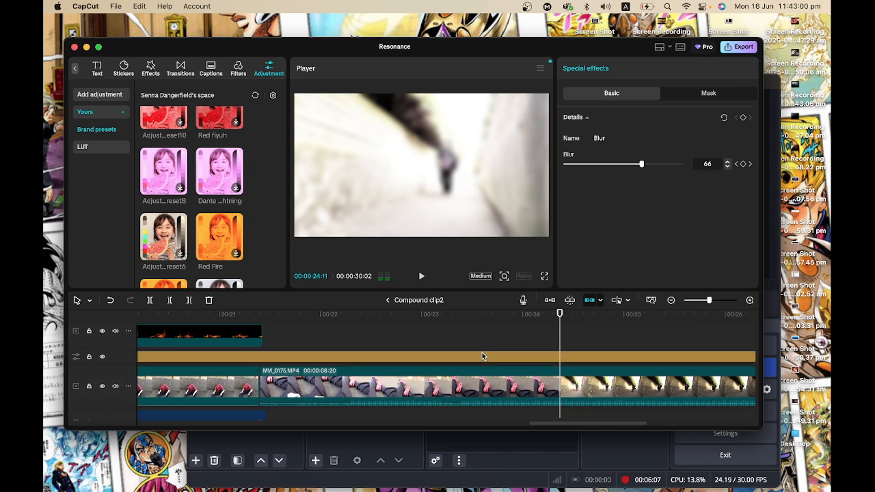
scroll(484, 356, "up", 3)
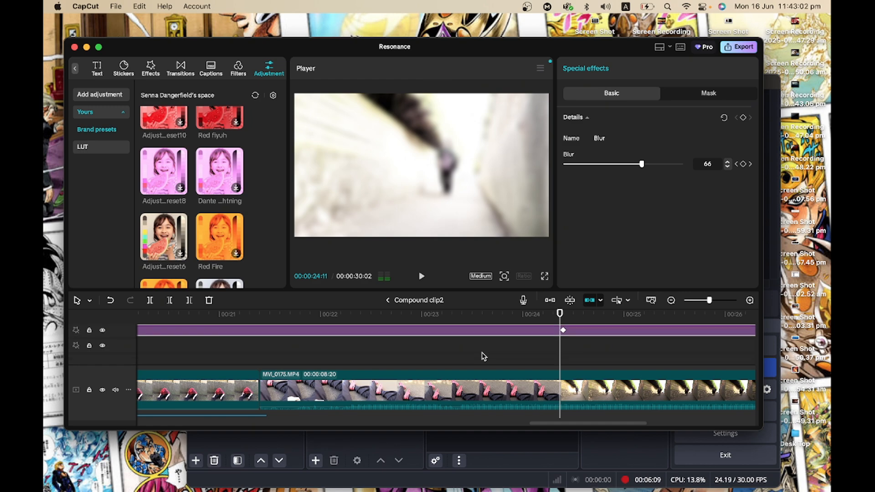
scroll(484, 357, "up", 2)
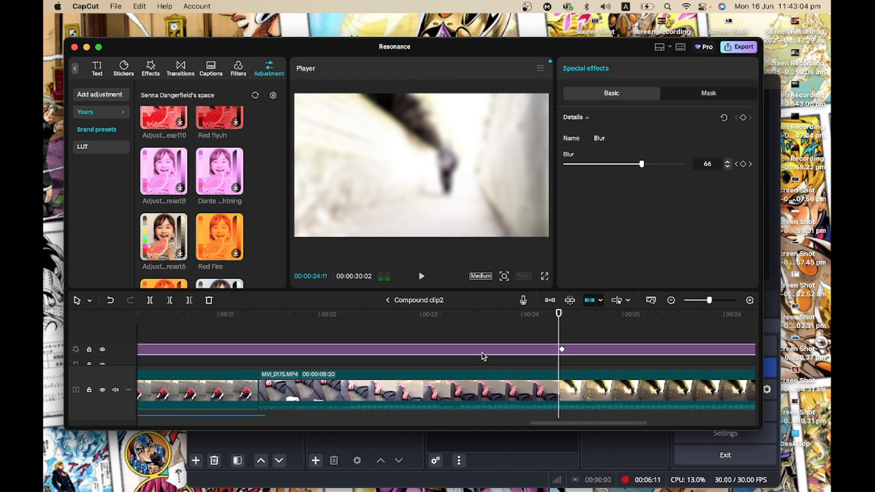
key("space")
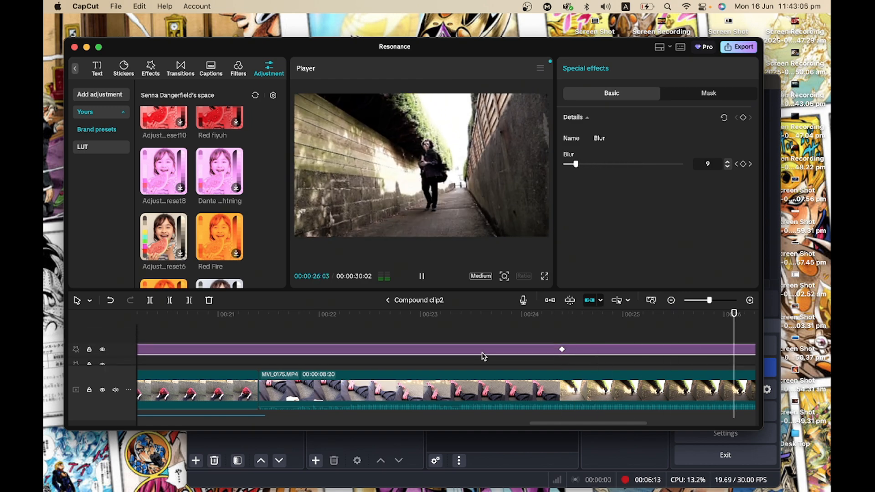
key("space")
scroll(484, 356, "down", 2)
scroll(484, 356, "up", 3)
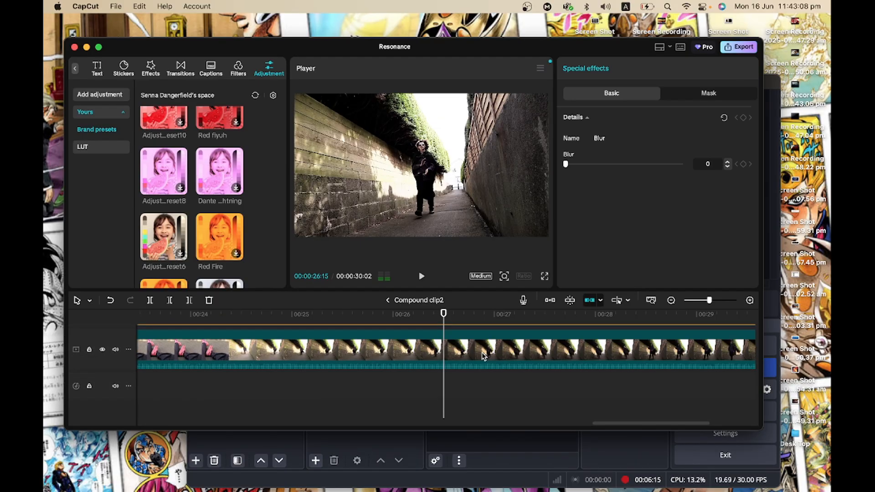
scroll(484, 356, "right", 5)
scroll(484, 356, "up", 1)
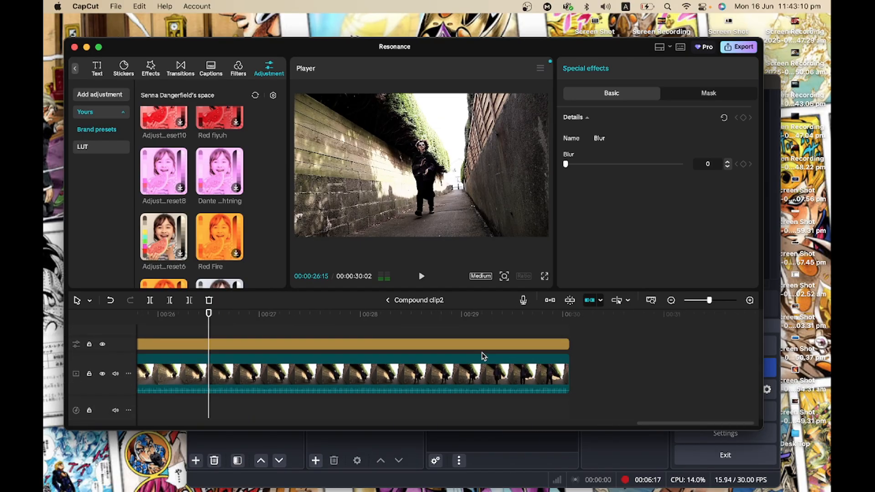
scroll(482, 355, "left", 10)
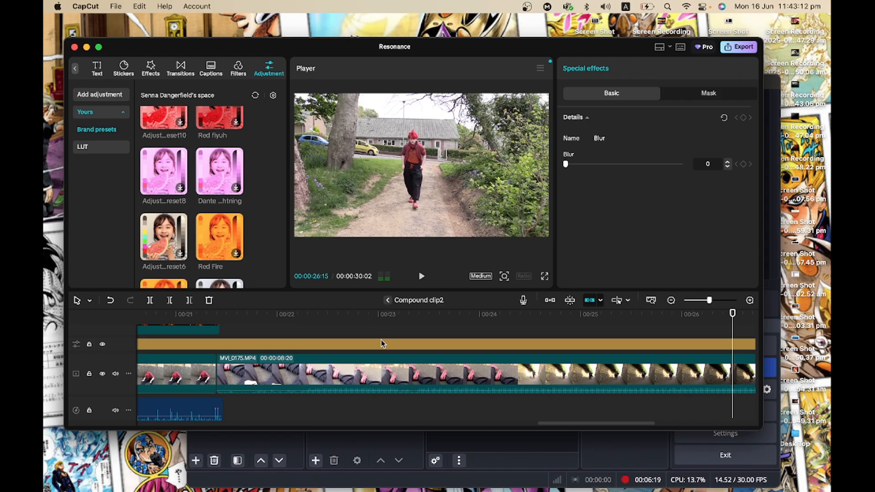
Leave Compound clip2 and move along the main timeline, scrubbing through the MVI_0176 and MVI_0179 clips.
left_click(388, 300)
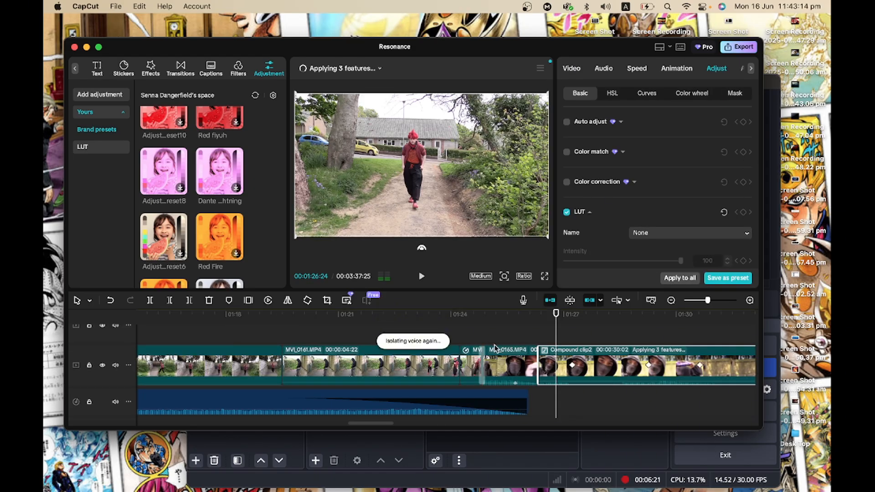
scroll(496, 348, "right", 20)
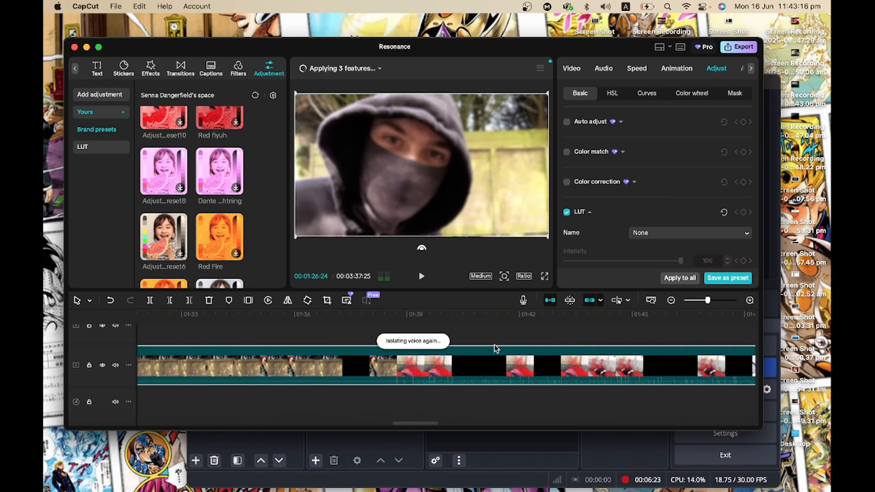
scroll(496, 349, "right", 20)
left_click_drag(420, 335, 555, 360)
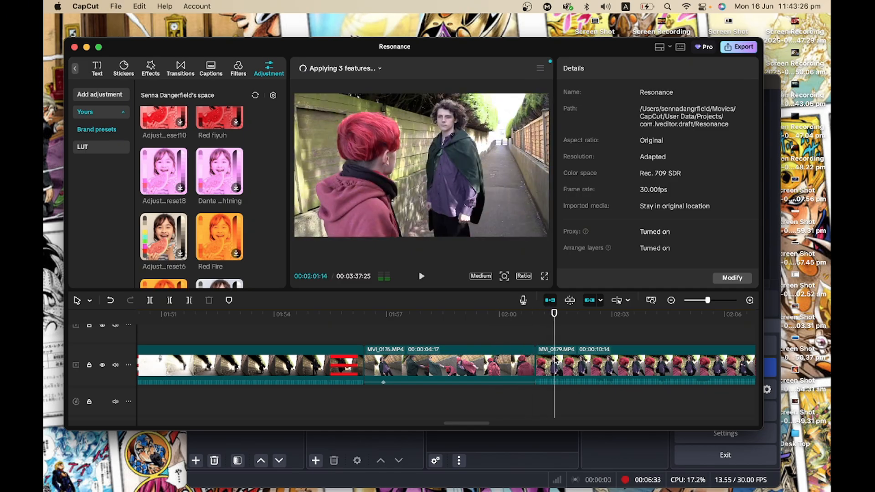
scroll(556, 360, "right", 5)
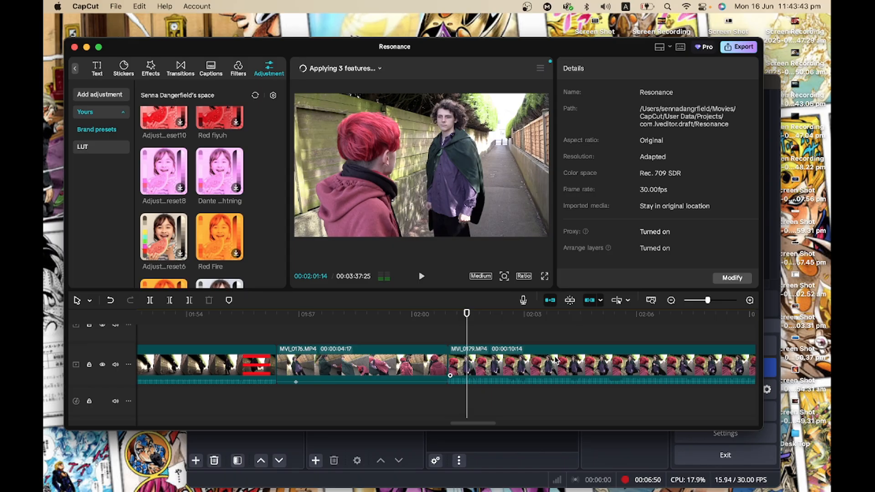
scroll(575, 343, "right", 5)
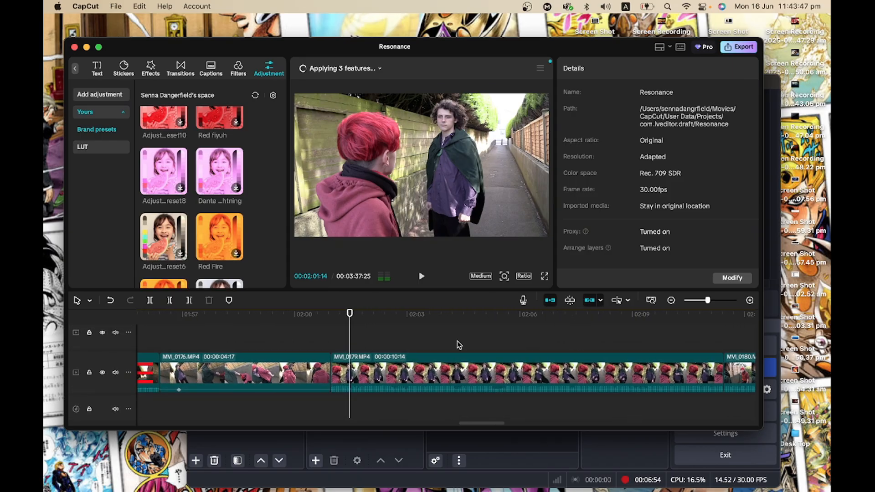
scroll(457, 347, "right", 5)
scroll(412, 361, "down", 2)
scroll(411, 361, "up", 2)
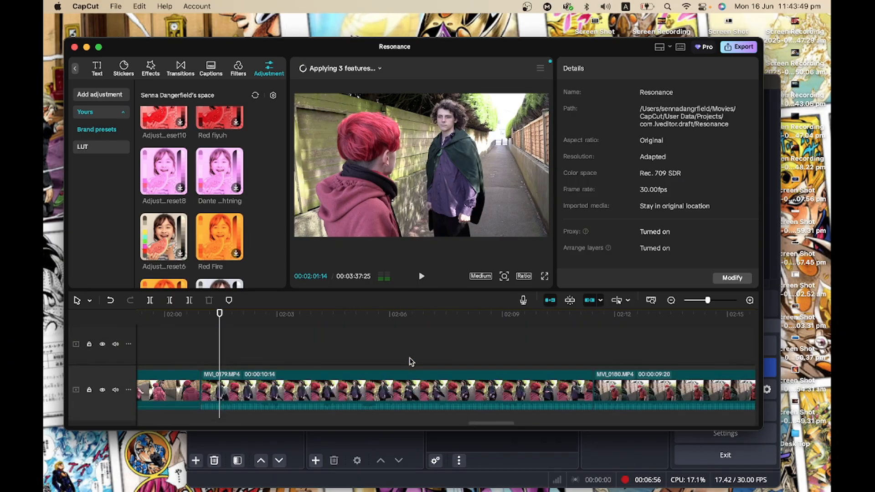
Continue along the main timeline past MVI_0180 and scrub the playhead into the MVI_0183 clip with its Mosh effect.
scroll(411, 361, "right", 5)
left_click_drag(422, 354, 627, 352)
scroll(626, 352, "right", 5)
left_click(537, 355)
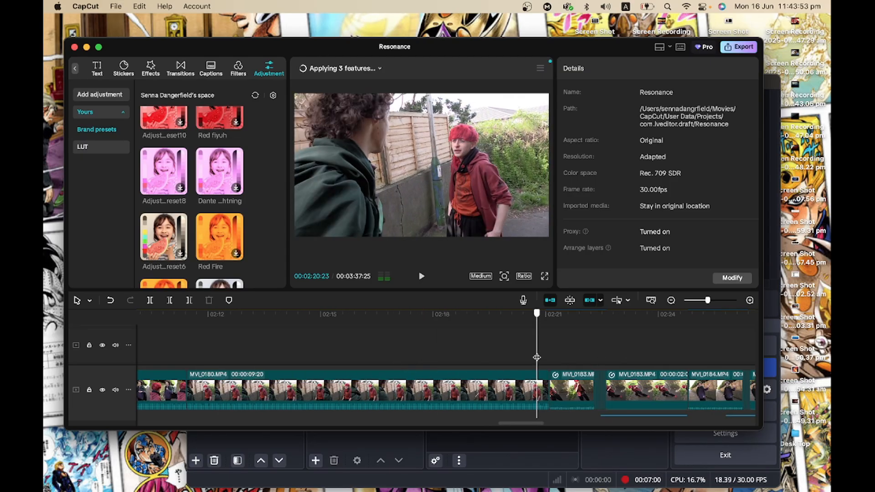
left_click_drag(537, 357, 564, 354)
scroll(565, 355, "up", 1)
scroll(564, 354, "down", 2)
scroll(565, 355, "up", 2)
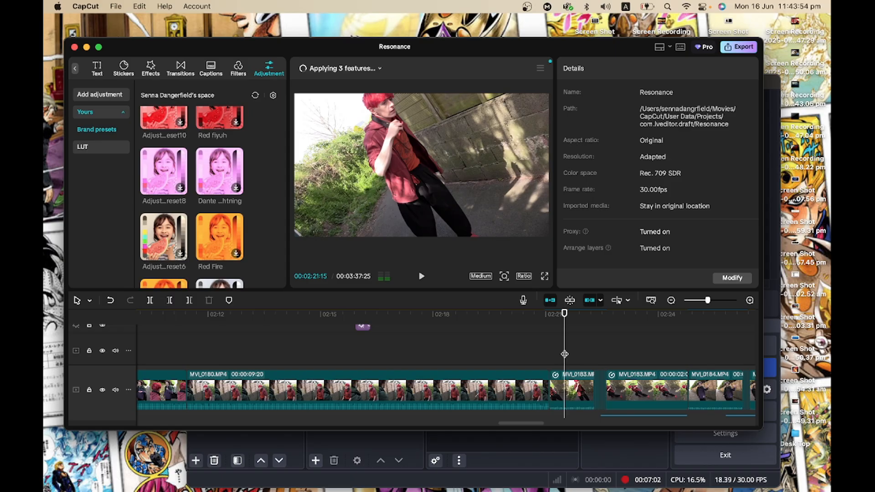
left_click(348, 337)
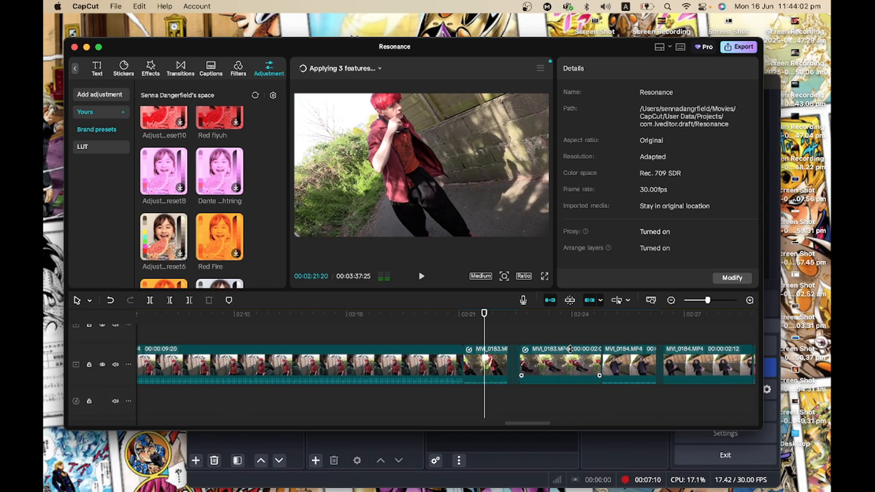
scroll(570, 349, "right", 1)
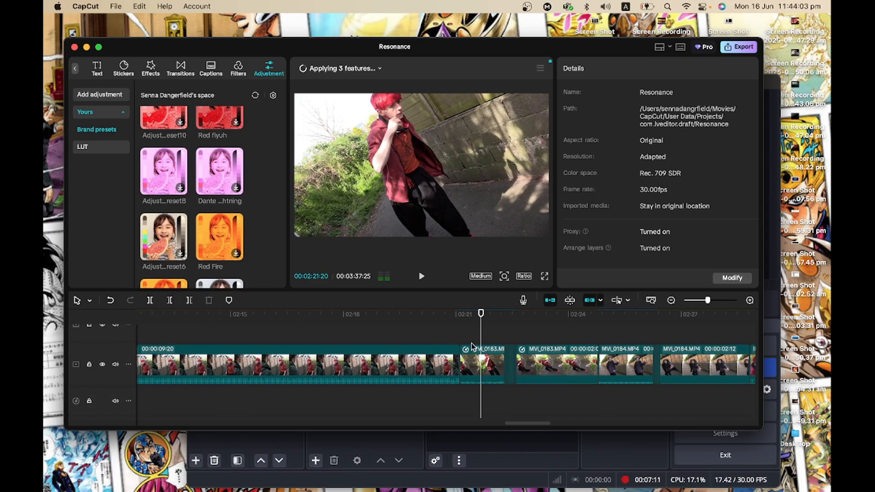
left_click_drag(481, 338, 510, 343)
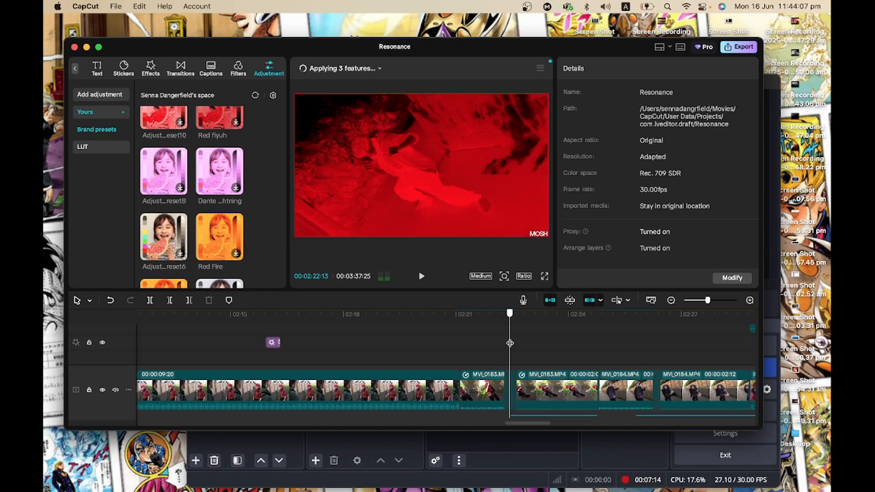
Select the MVI_0183 clip and inspect its Speed settings, including the Curve presets, before returning to Standard.
left_click(487, 382)
left_click(637, 69)
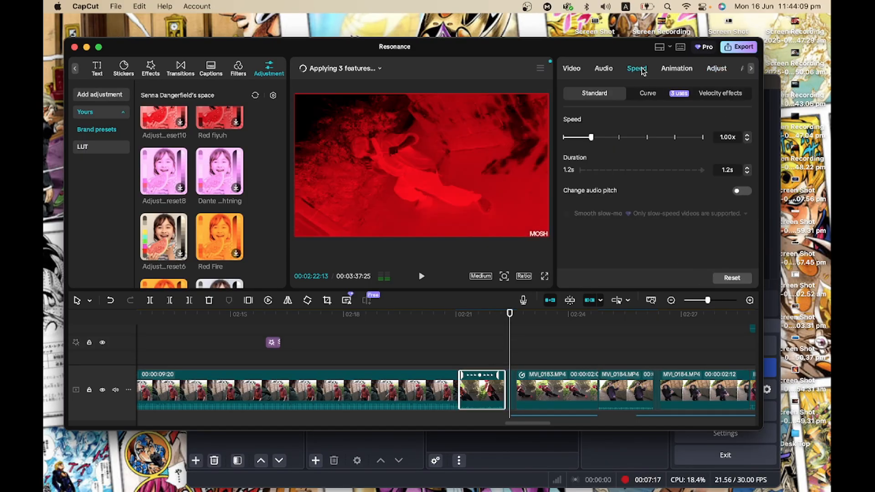
left_click(646, 95)
scroll(603, 194, "down", 3)
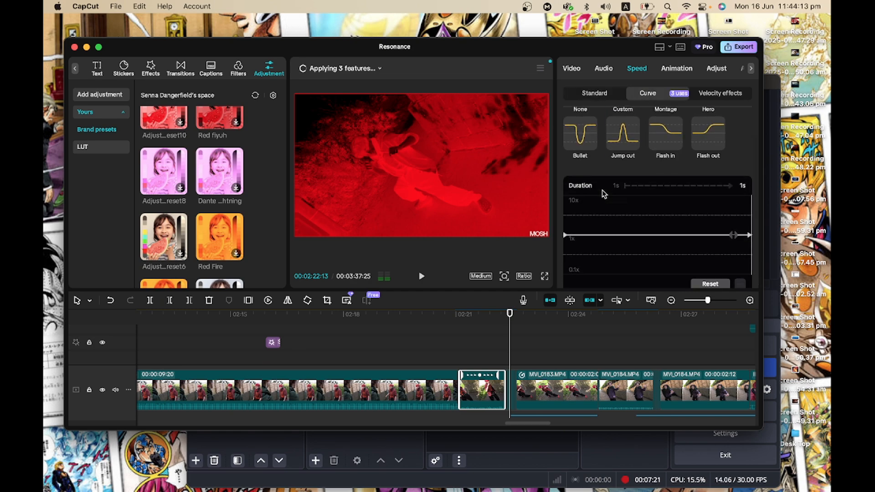
left_click(580, 96)
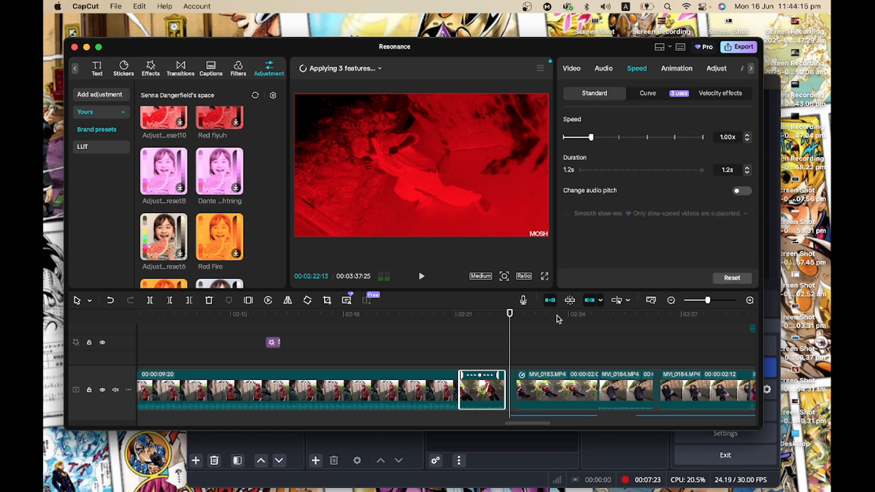
Scrub to Compound clip15 on the overlay track and open it to view the Torch_Windy_01 clip inside.
left_click_drag(506, 334, 565, 351)
scroll(564, 351, "down", 3)
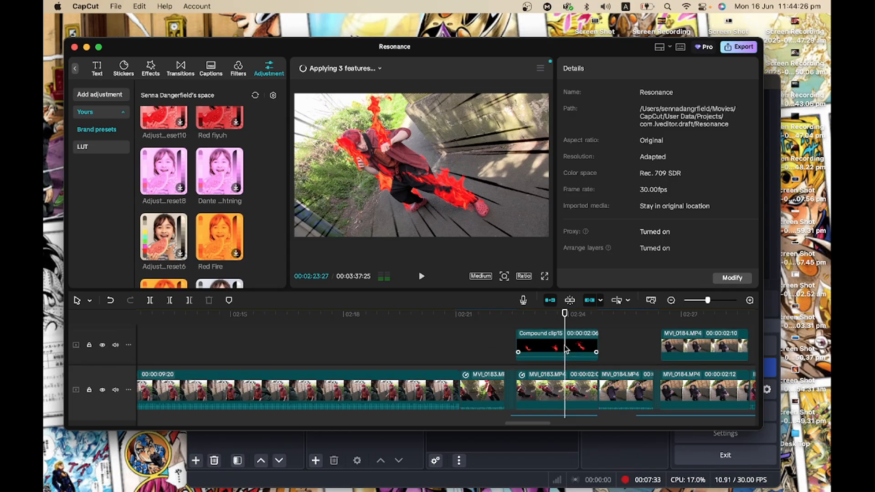
double_click(567, 349)
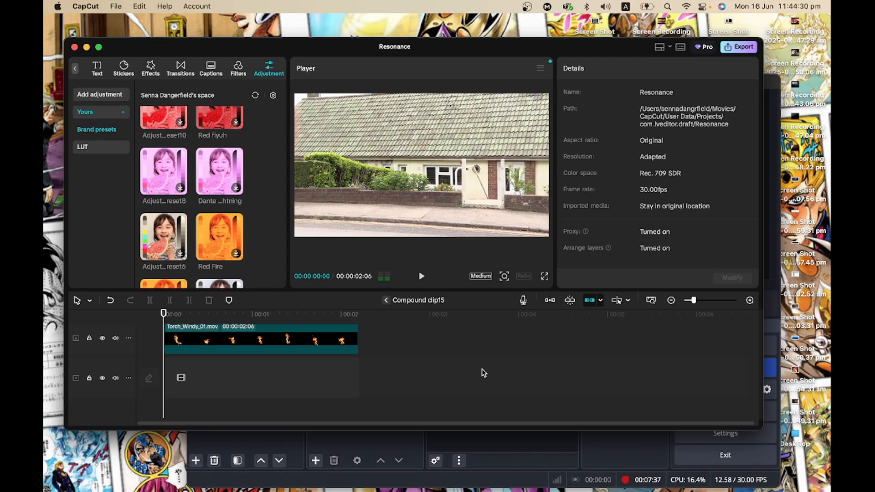
left_click(386, 300)
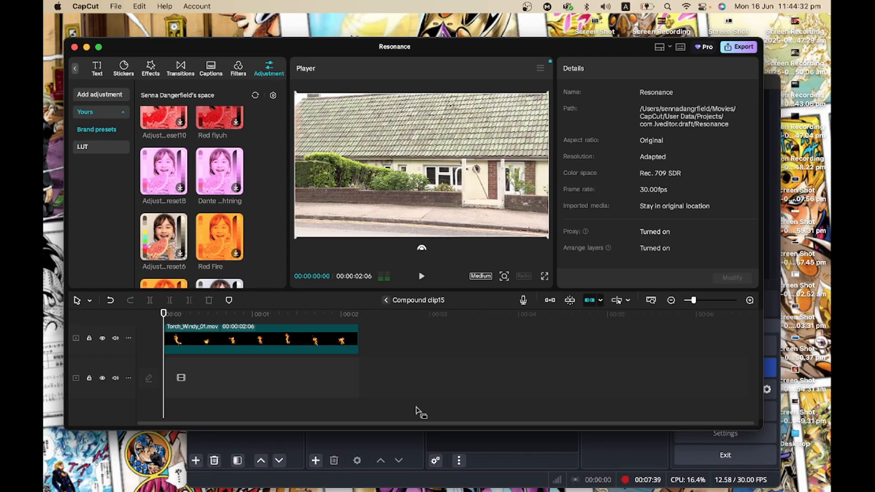
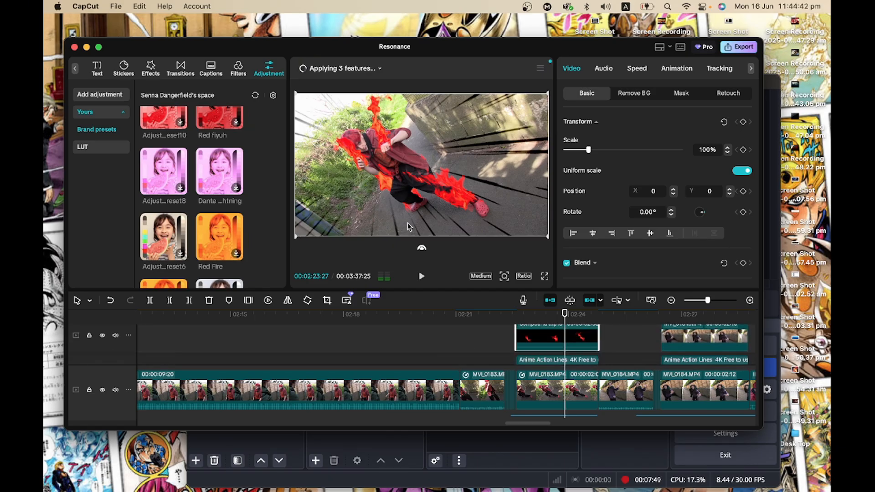
Undo an accidental nudge of the selected clip's position in the preview.
left_click_drag(389, 225, 386, 227)
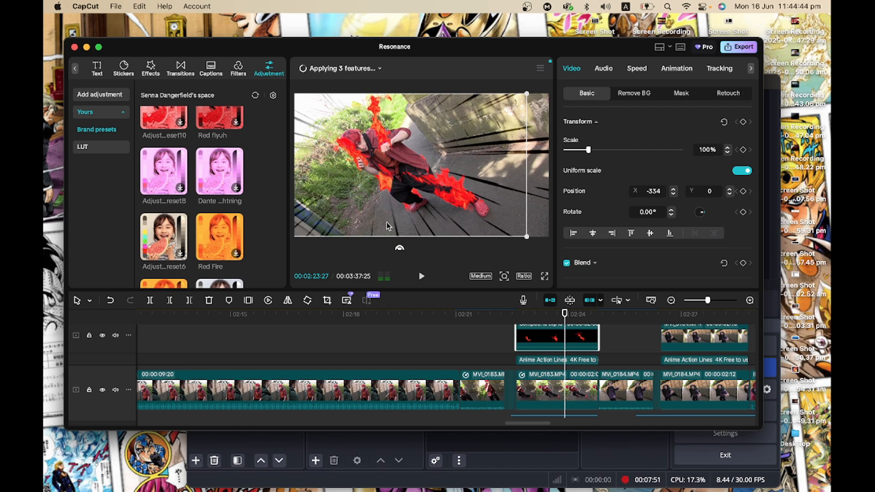
key("super+z")
scroll(535, 341, "up", 3)
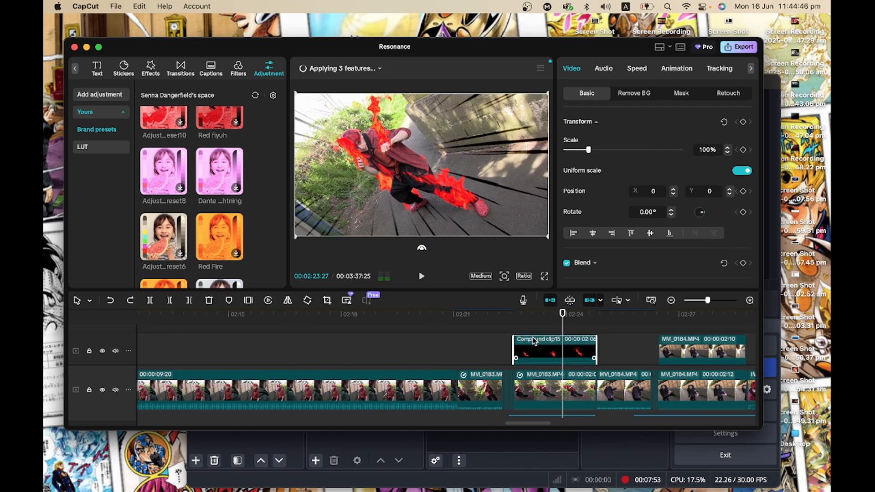
Scrub the playhead past Compound clip14 on the overlay track into the MVI_0184 clip.
scroll(535, 341, "up", 2)
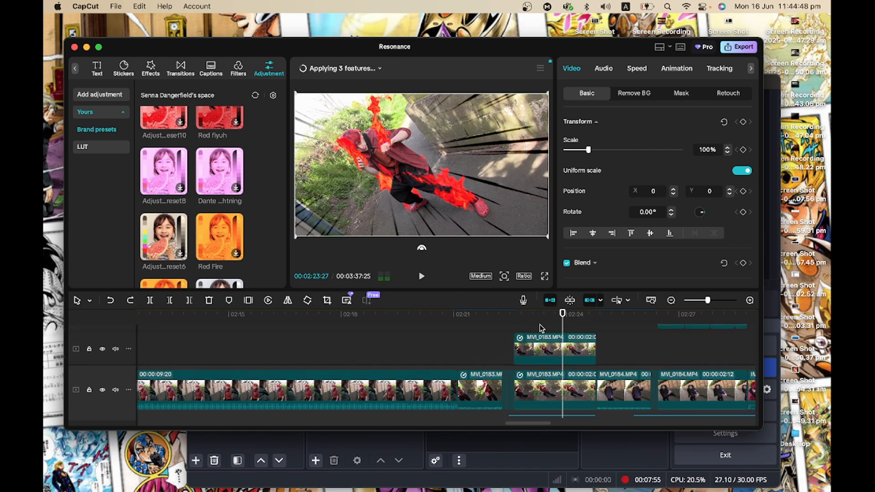
scroll(540, 324, "up", 3)
left_click(540, 324)
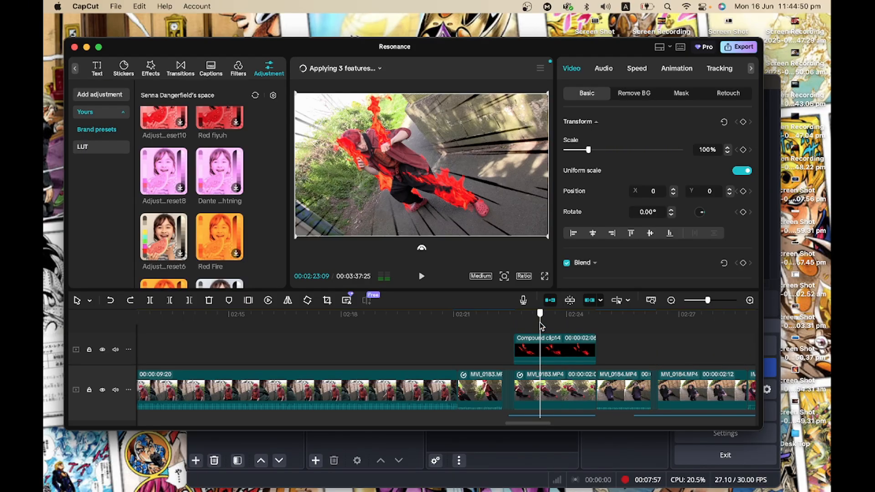
left_click_drag(541, 325, 615, 340)
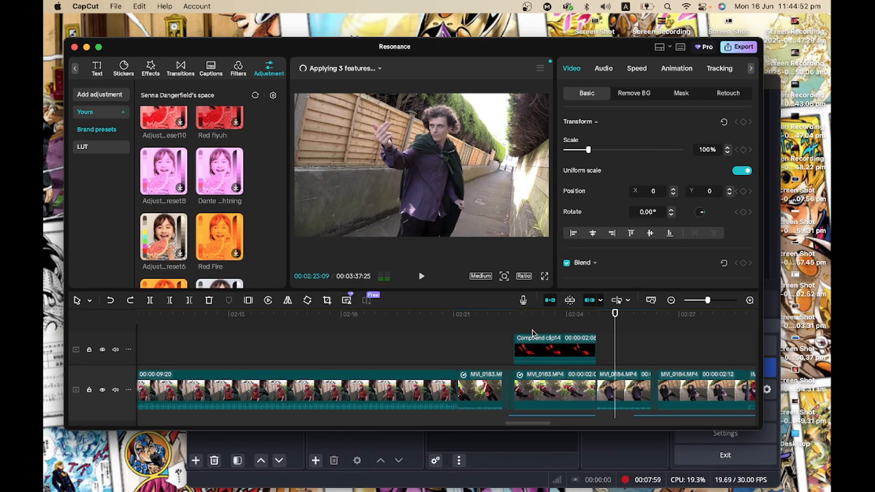
scroll(534, 335, "down", 3)
scroll(534, 334, "right", 4)
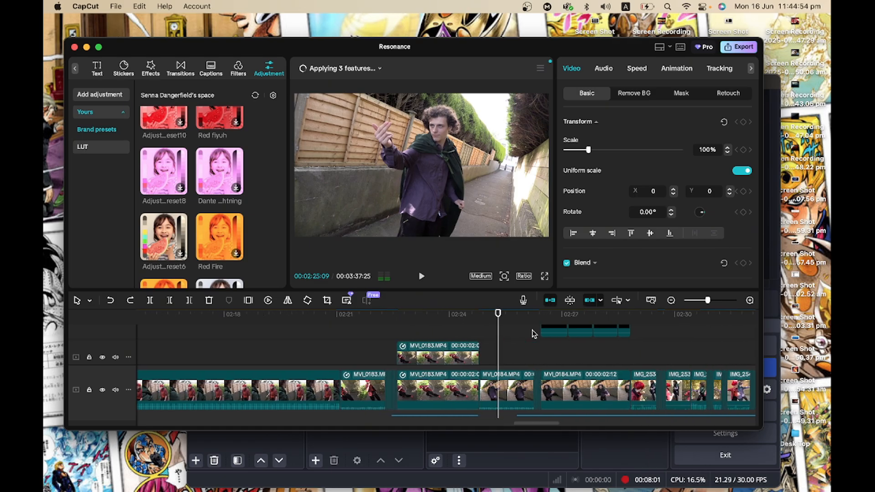
Examine the sound-effect tracks below the video and play back the fire explosion and zippo lighter sounds.
scroll(533, 334, "down", 5)
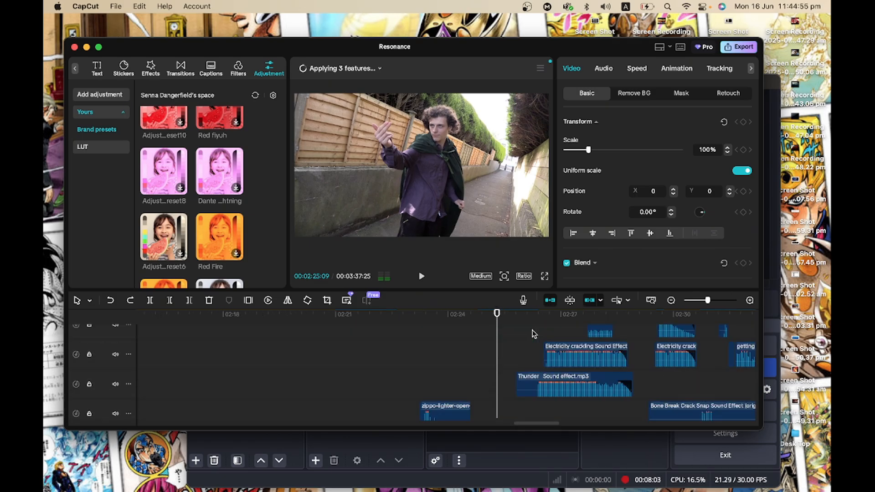
scroll(414, 406, "down", 3)
left_click(399, 384)
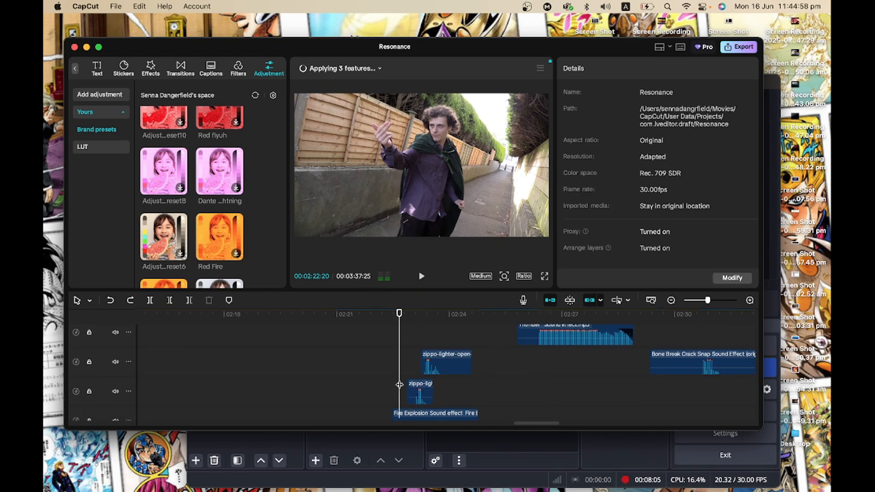
scroll(400, 384, "down", 2)
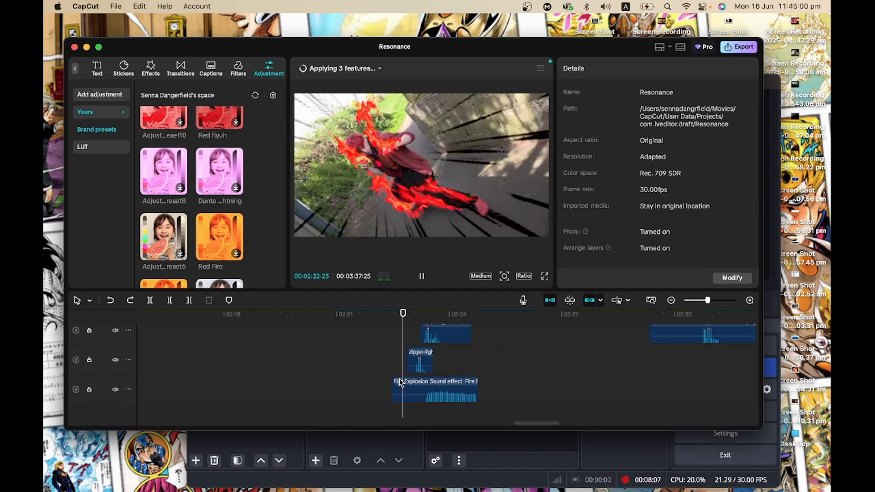
key("space")
scroll(399, 383, "up", 5)
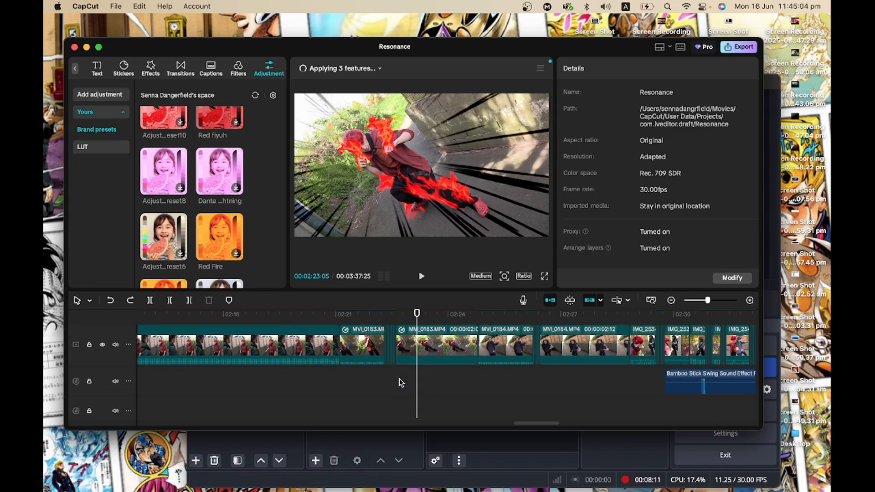
Scrub forward to MVI_0184 and examine the Anime Action Lines overlays stacked above it.
scroll(399, 384, "right", 3)
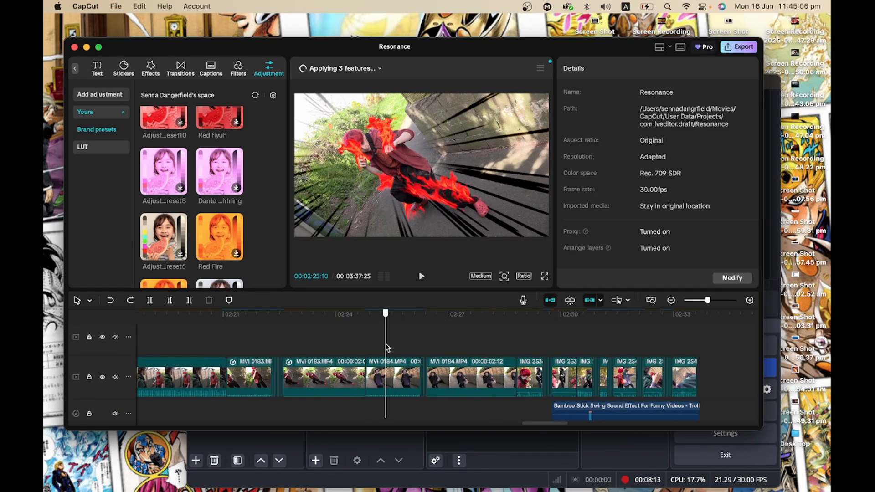
left_click_drag(385, 349, 461, 345)
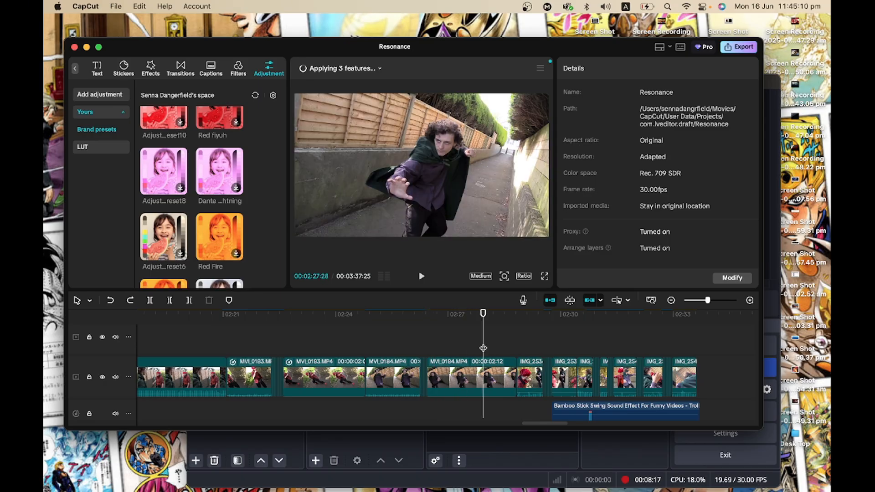
scroll(483, 348, "up", 5)
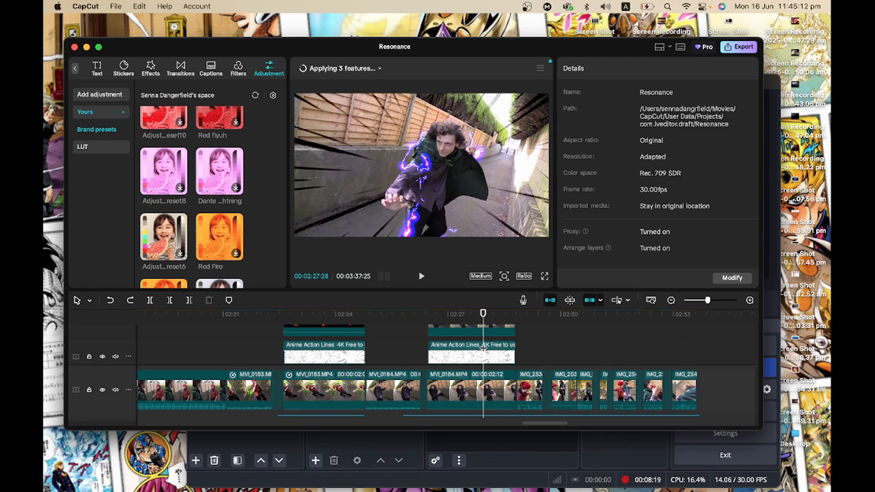
scroll(483, 349, "up", 2)
scroll(483, 349, "down", 2)
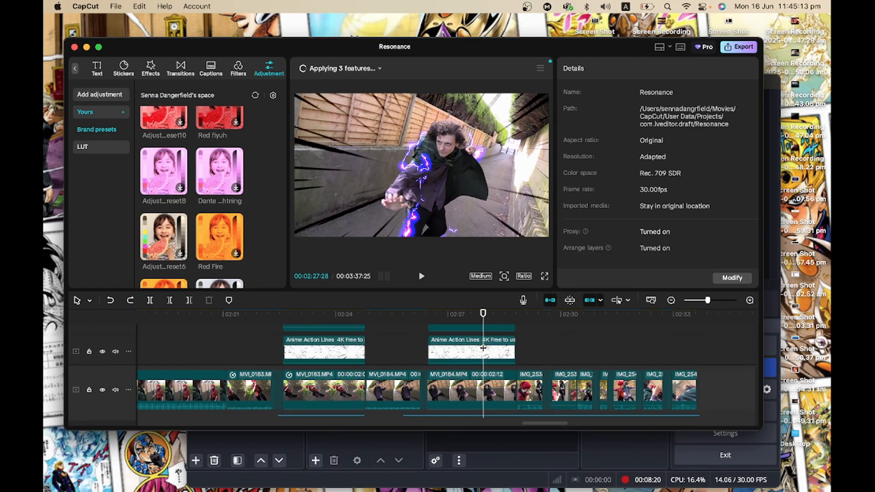
Select the MVI_0184 overlay clip and examine its transform settings and the overlay tracks around it.
left_click(449, 358)
scroll(449, 358, "up", 2)
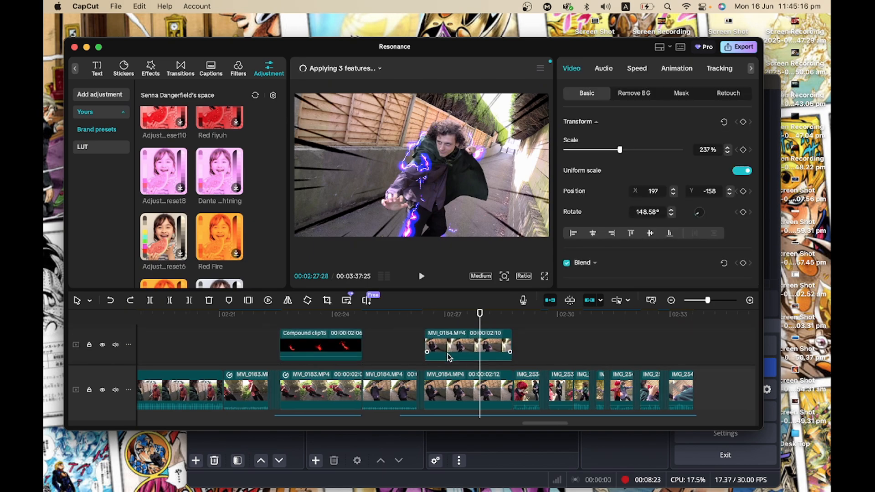
scroll(449, 358, "left", 5)
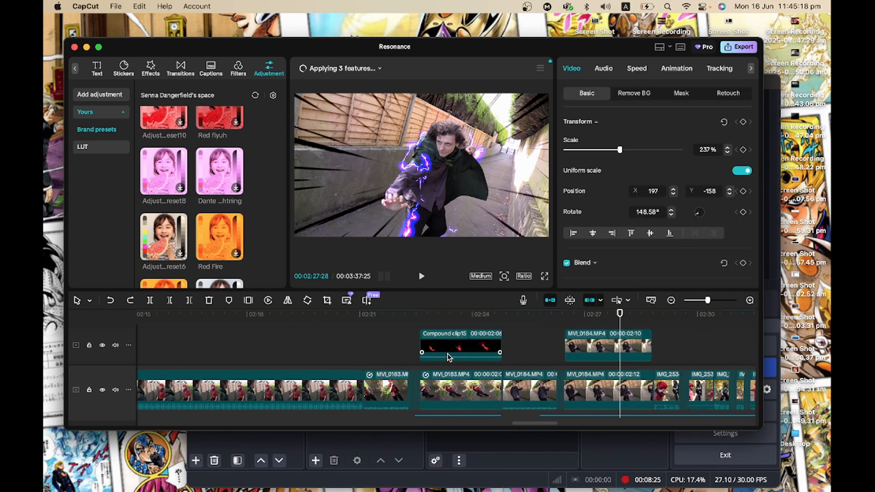
scroll(449, 357, "up", 2)
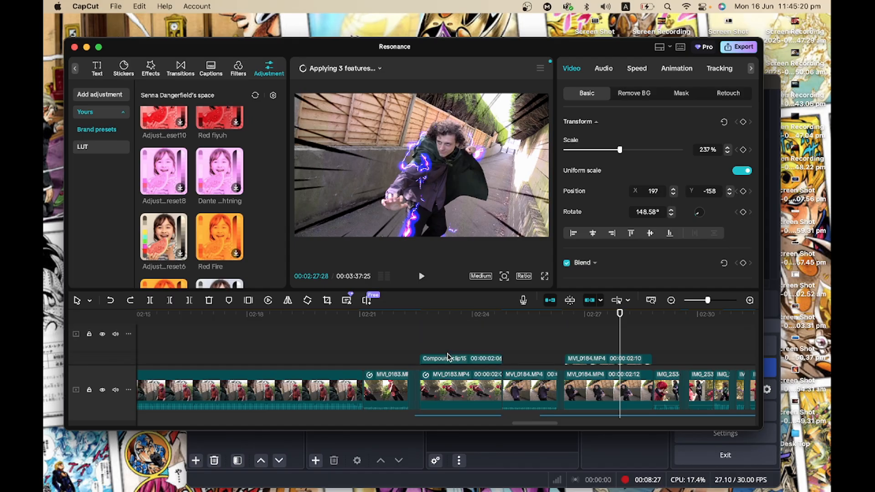
scroll(447, 357, "down", 2)
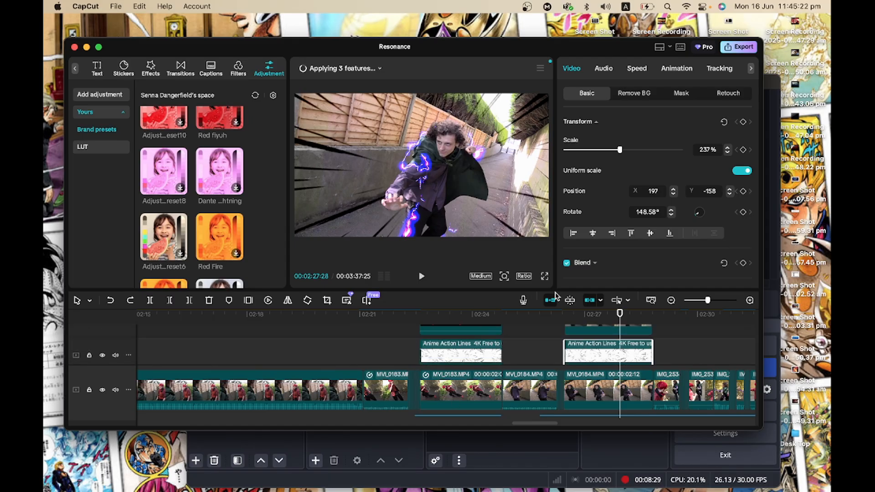
scroll(587, 367, "right", 7)
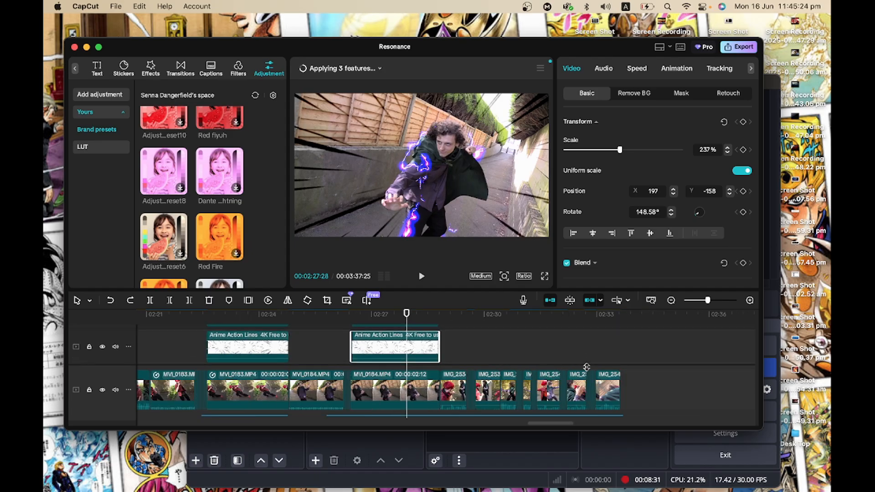
scroll(587, 367, "up", 2)
scroll(586, 367, "down", 2)
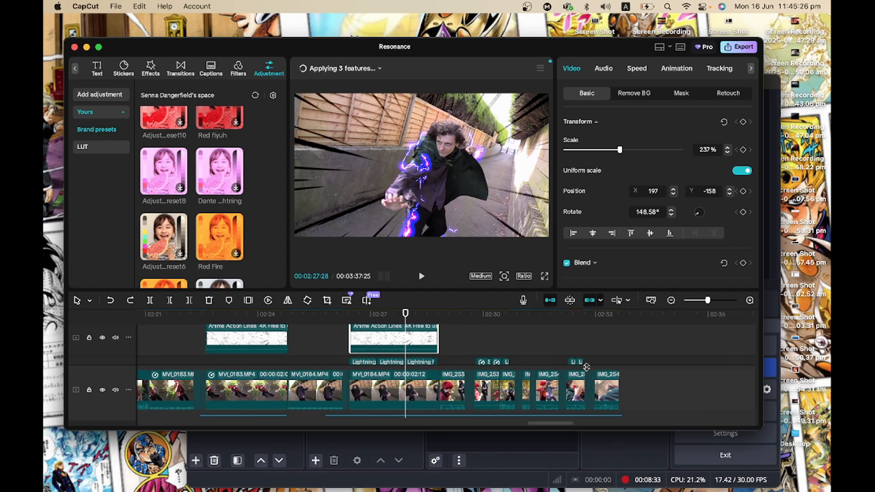
Select a Lightning overlay clip and expand its Blend settings to view its blend mode.
scroll(447, 345, "down", 1)
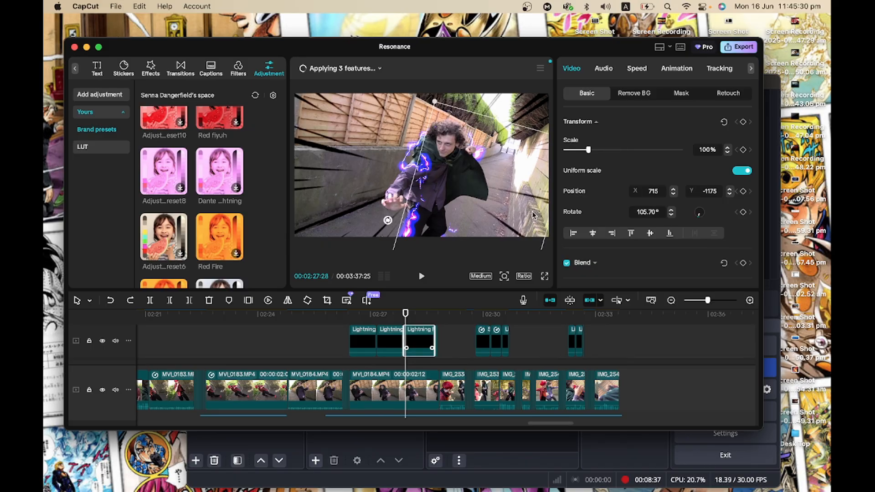
scroll(601, 185, "down", 5)
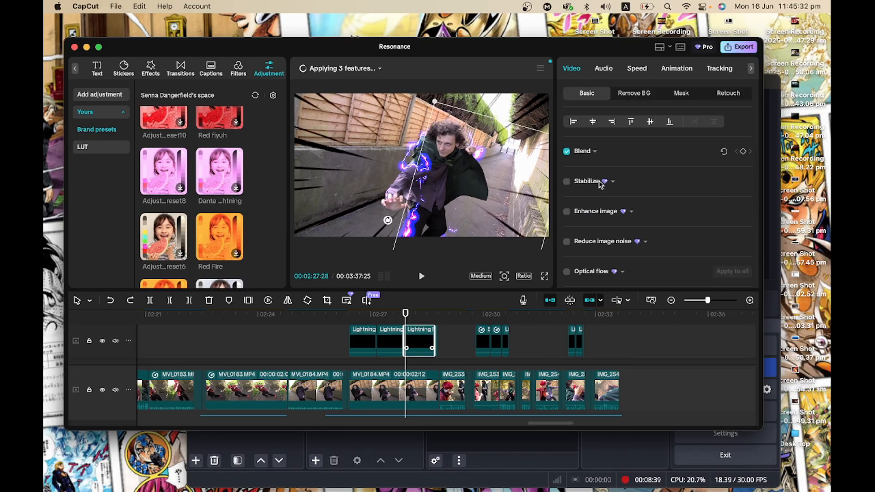
left_click(595, 152)
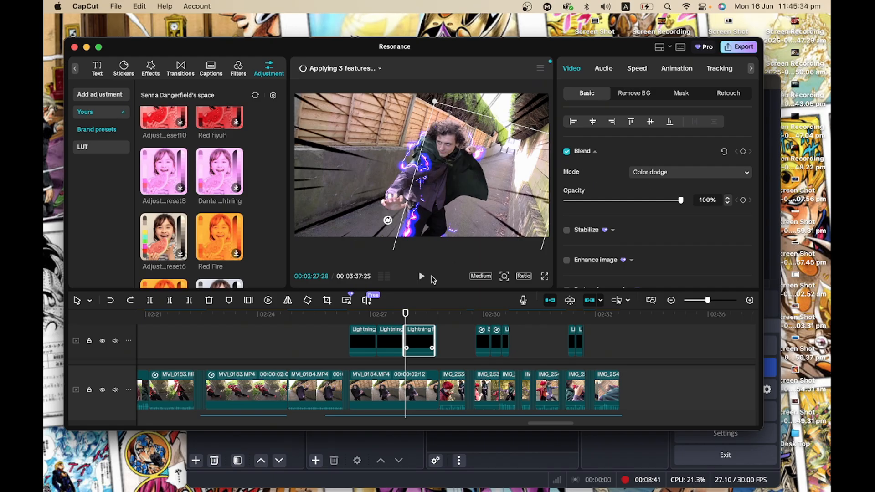
Scrub the playhead through the final IMG clips at the end of the main timeline.
scroll(429, 366, "right", 3)
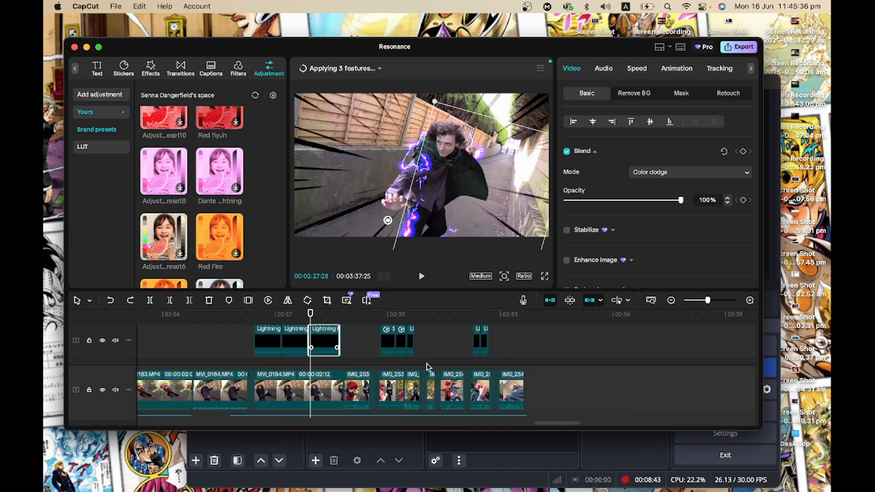
scroll(429, 367, "down", 1)
scroll(427, 364, "down", 2)
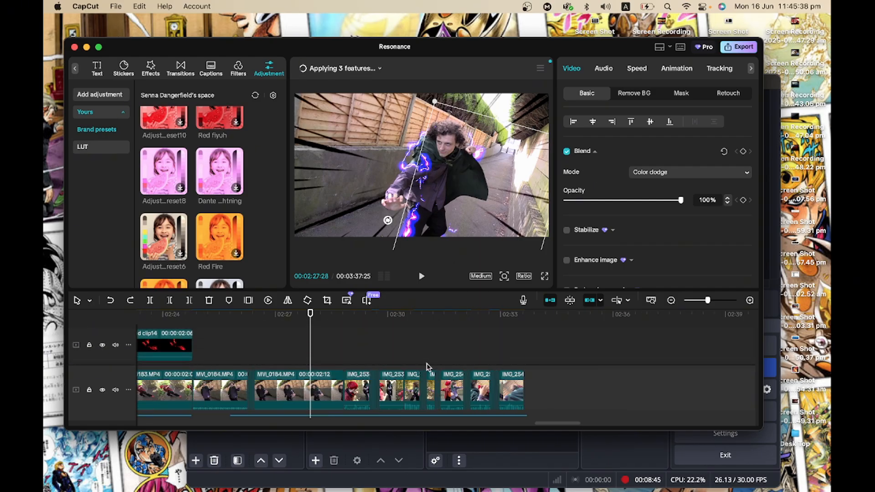
scroll(426, 362, "down", 4)
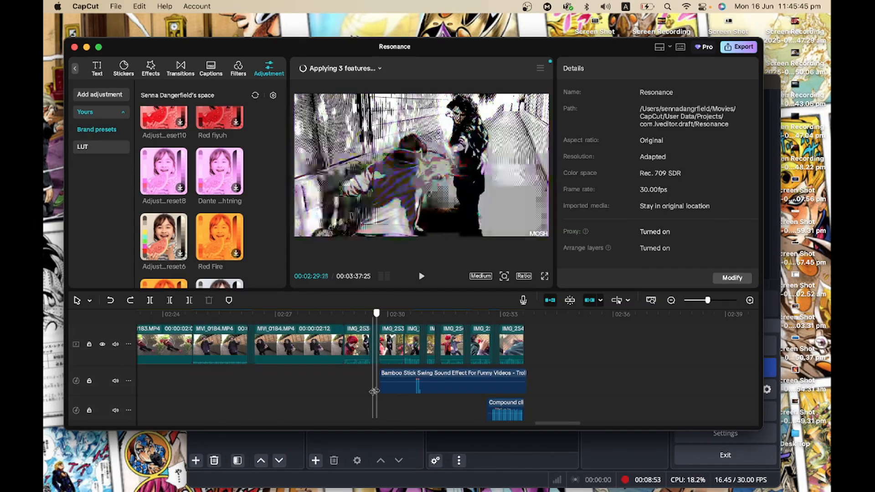
left_click_drag(373, 391, 526, 381)
Select the last compound clip on the overlay track and open it to view its contents.
scroll(367, 386, "up", 2)
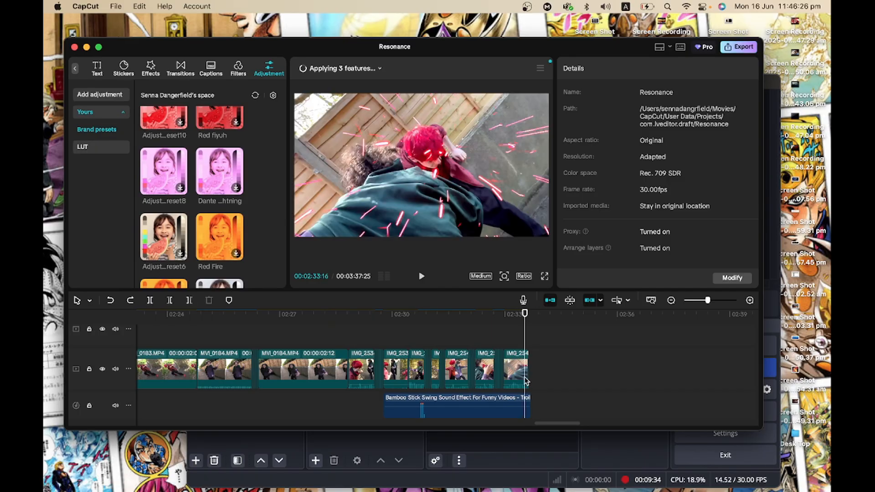
scroll(526, 382, "up", 5)
scroll(526, 381, "down", 3)
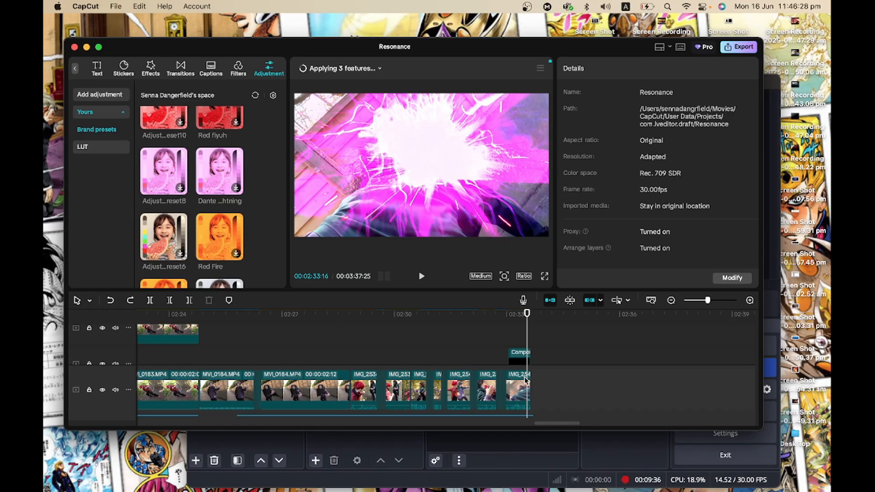
left_click(520, 352)
scroll(520, 358, "down", 2)
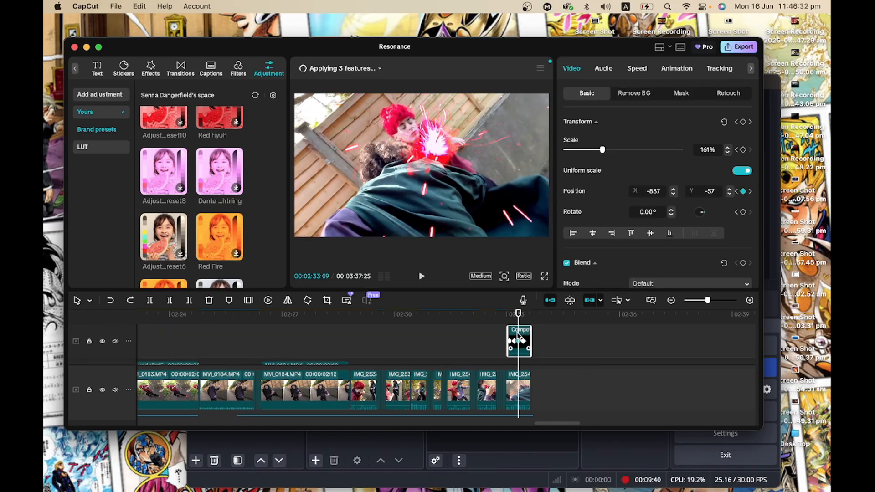
double_click(517, 336)
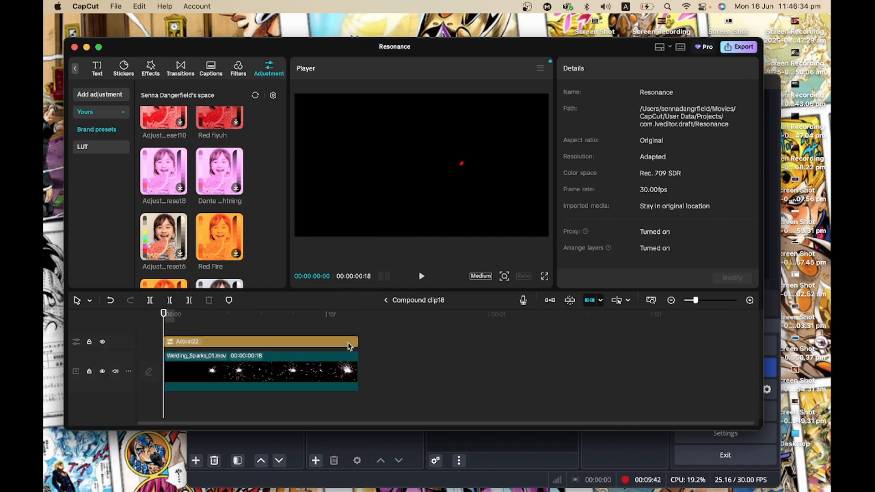
Scrub inside Compound clip18 and select the Adjust22 adjustment layer to view its settings.
left_click_drag(200, 320, 216, 323)
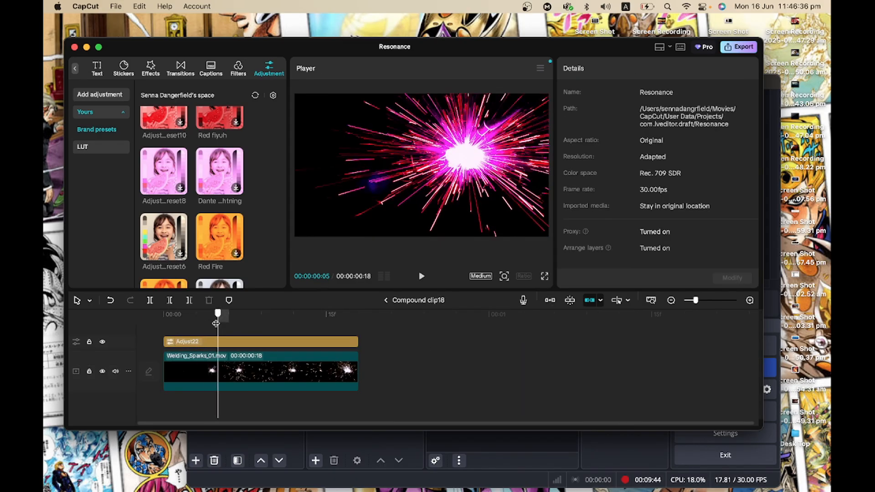
left_click(223, 346)
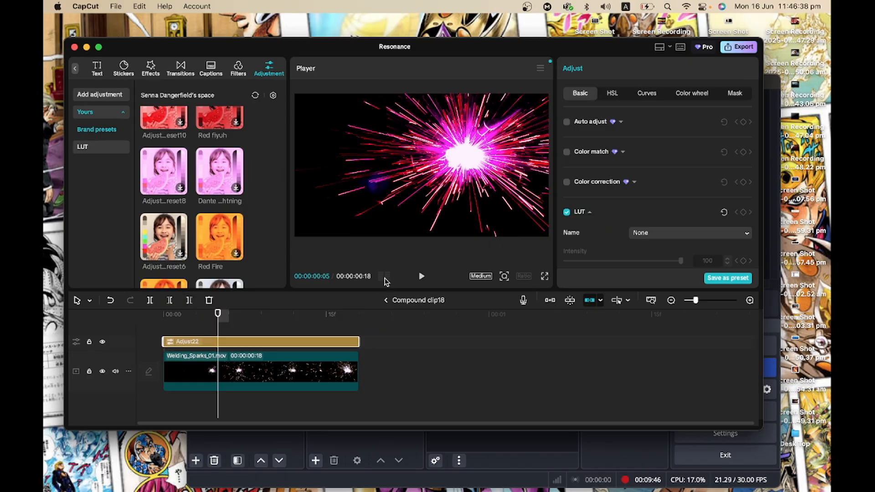
left_click_drag(288, 316, 329, 321)
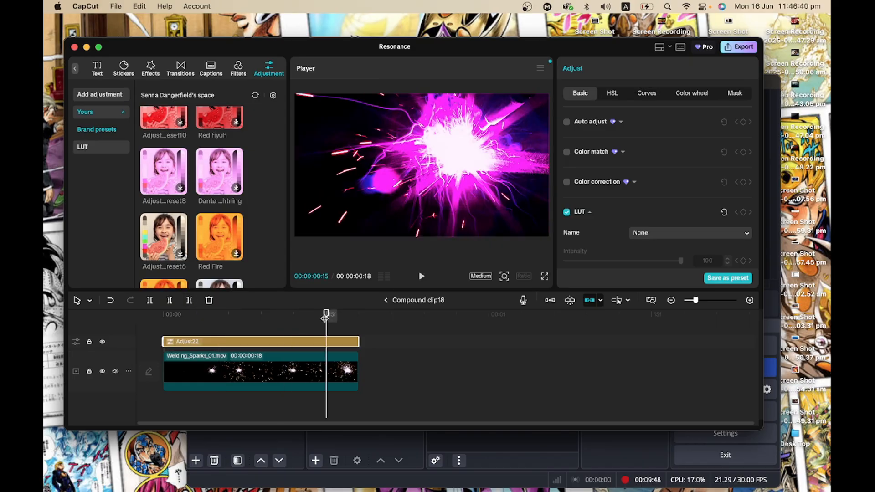
Switch to the OBS recording window.
left_click(386, 300)
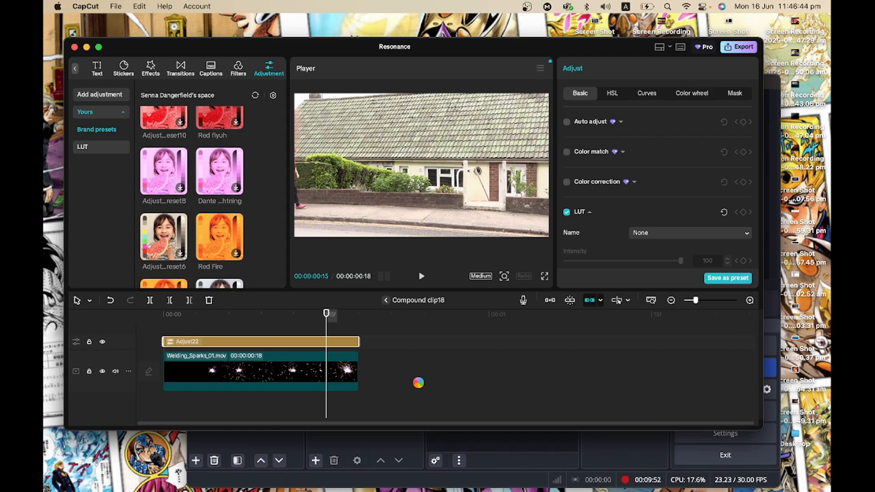
left_click(414, 444)
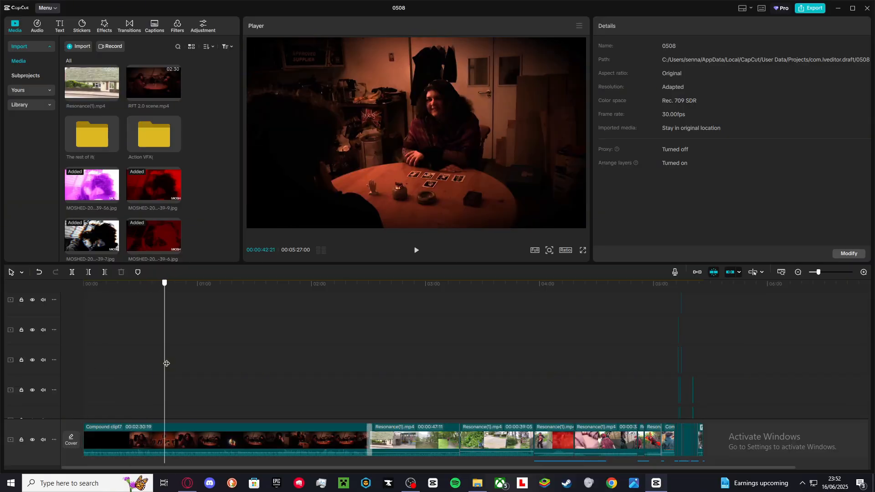
Select the Mix transition after Compound clip7 on the main track to view its settings, dismissing the duplicate-frames prompt.
left_click_drag(166, 363, 369, 362)
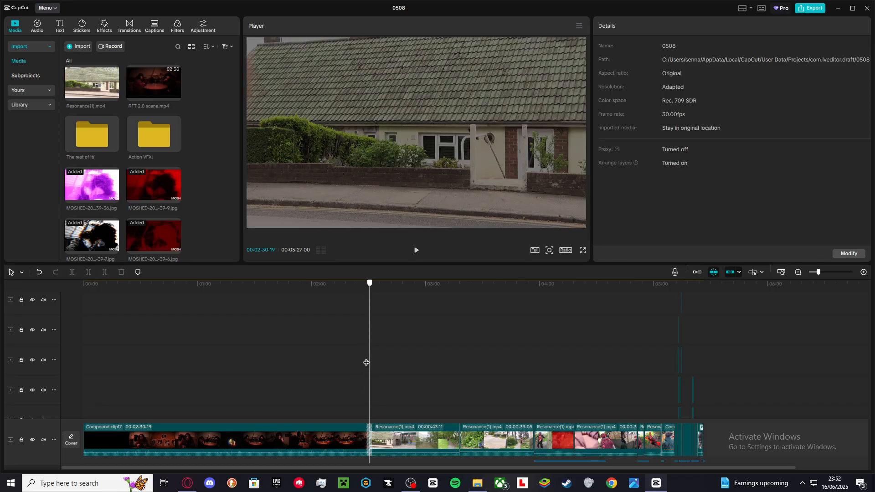
left_click(370, 429)
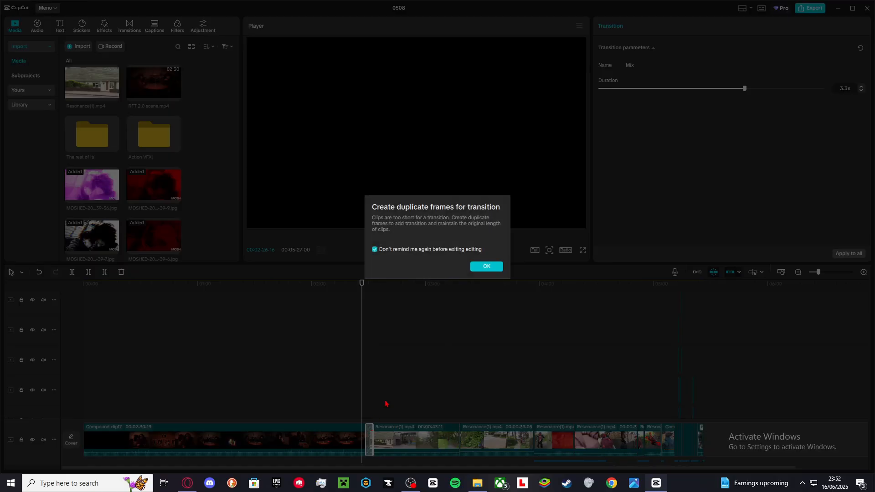
left_click(489, 270)
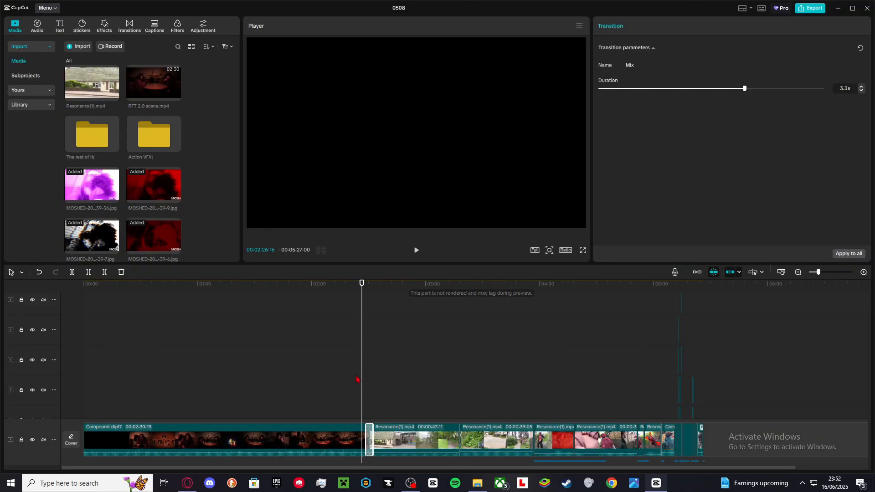
Scrub the main timeline to around 3:54 and scroll down to the audio tracks below.
left_click(386, 377)
left_click_drag(387, 378, 529, 389)
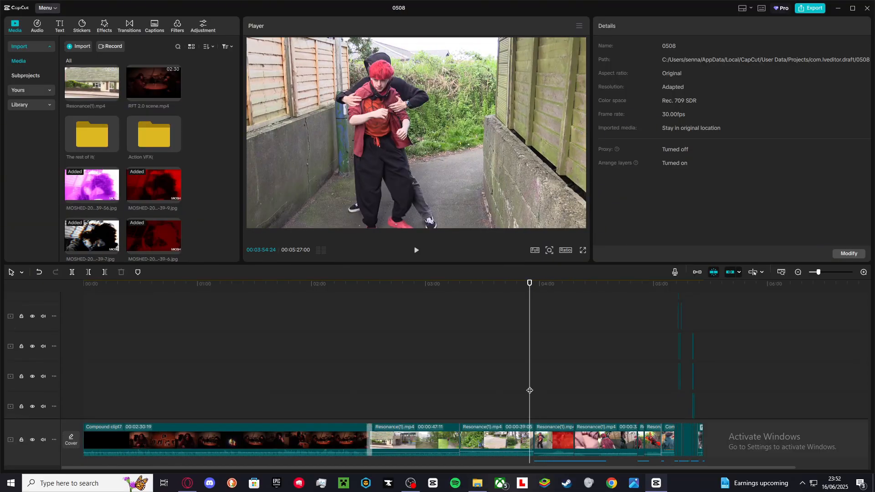
scroll(529, 389, "down", 3)
scroll(536, 405, "down", 3)
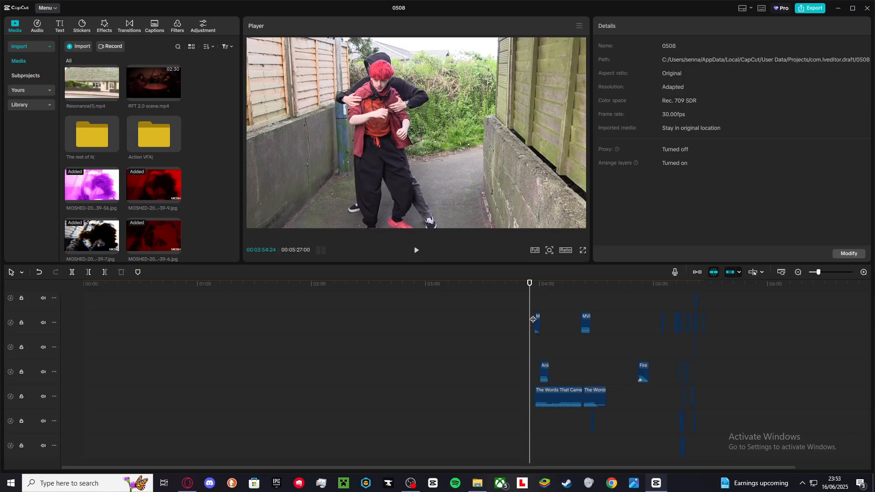
scroll(532, 319, "up", 5)
scroll(533, 319, "up", 5)
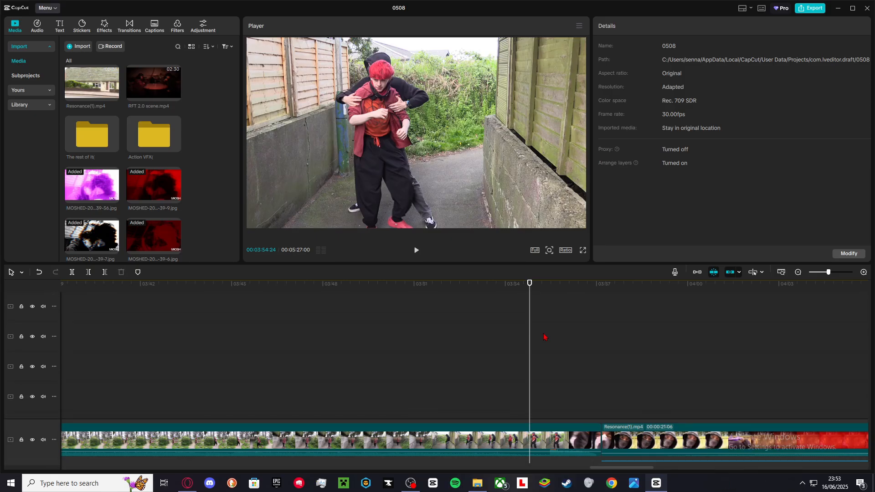
scroll(544, 340, "down", 5)
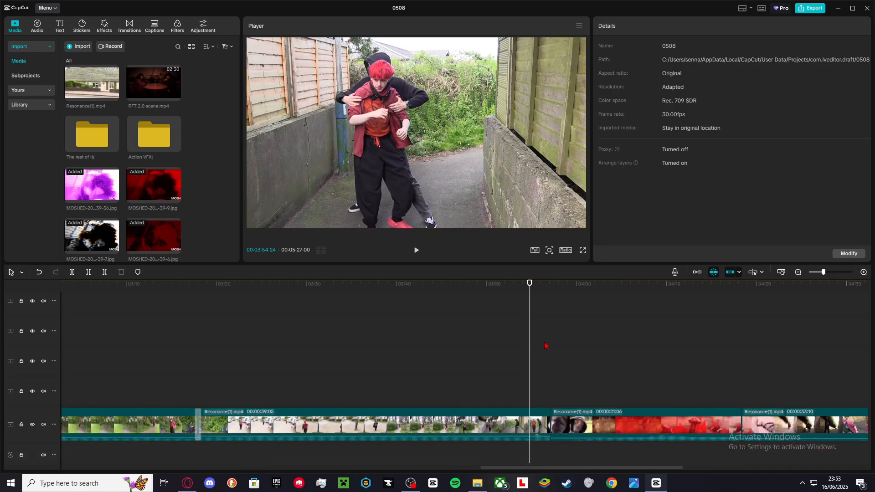
scroll(545, 347, "down", 2)
left_click(545, 347)
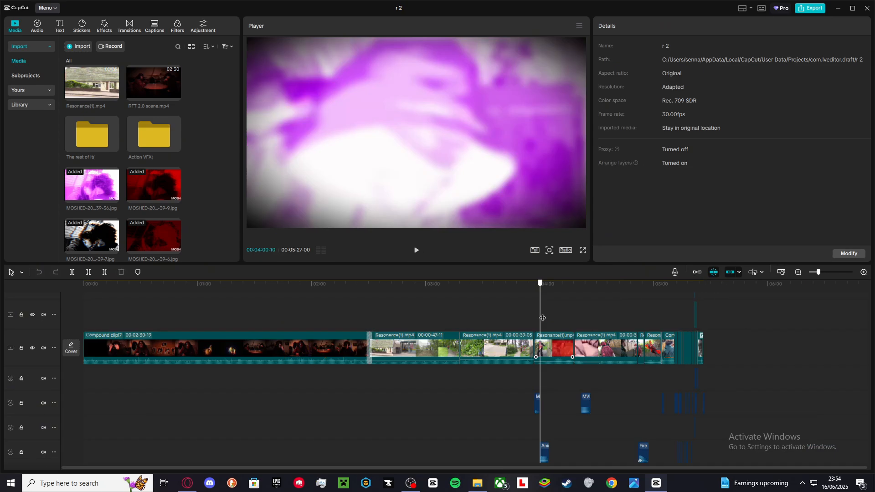
left_click_drag(542, 317, 533, 344)
scroll(531, 346, "down", 3)
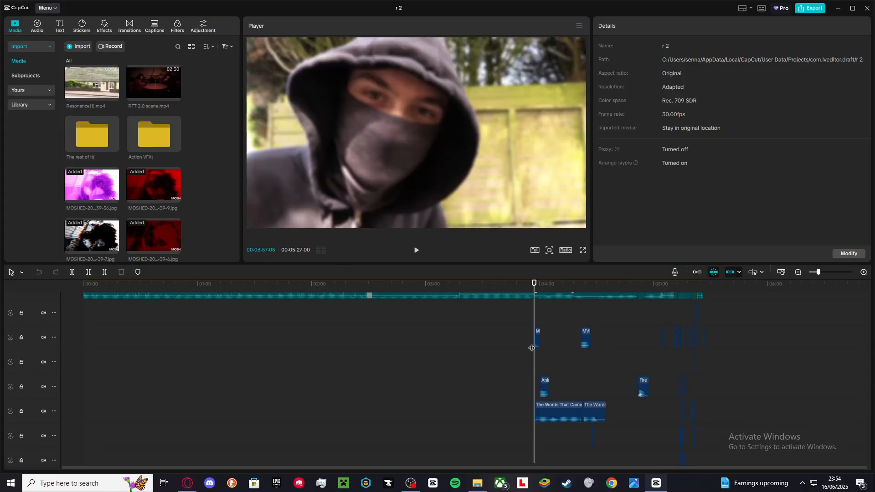
Select the MVI_0167 audio clip to view its volume settings and play back that section of the timeline.
left_click(536, 335)
key("space")
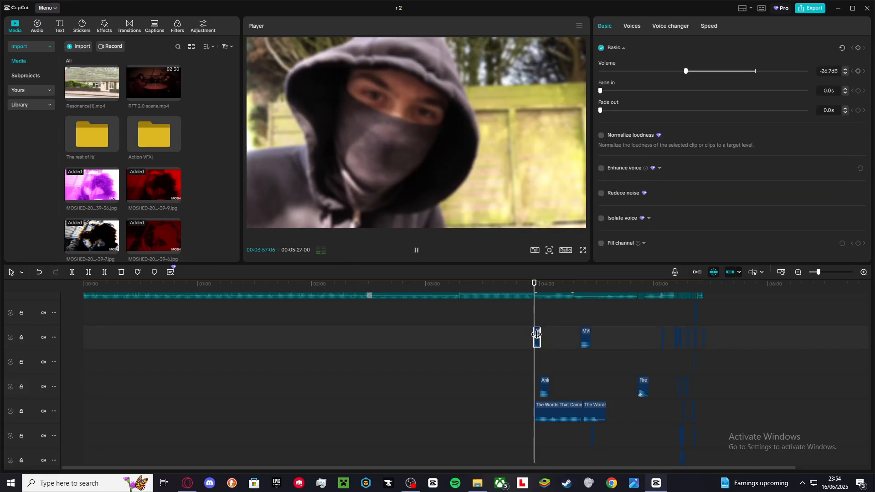
scroll(538, 337, "up", 5)
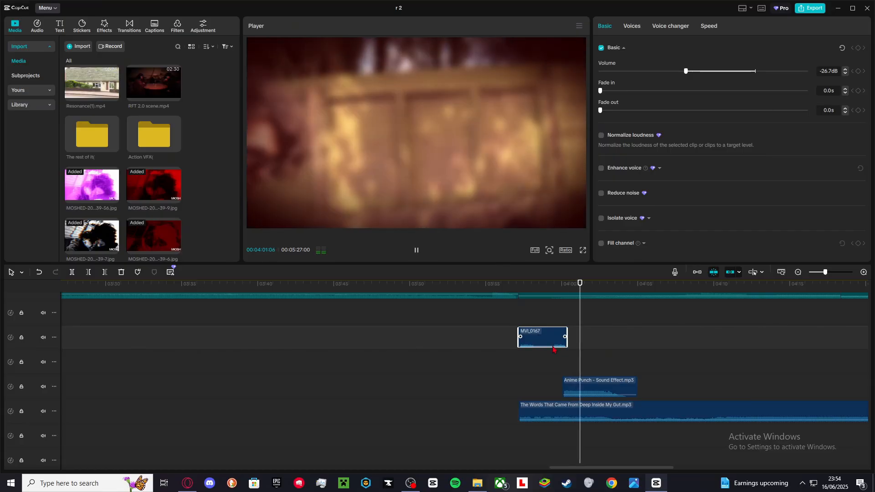
scroll(547, 423, "right", 4)
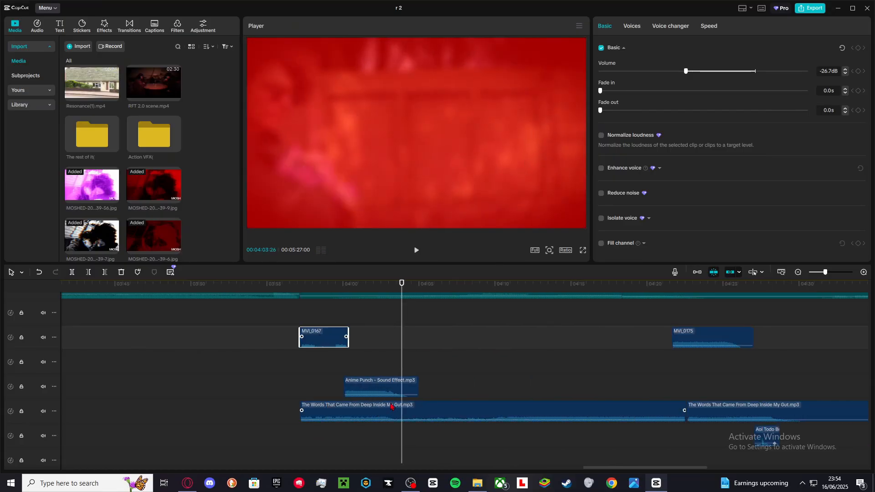
scroll(415, 373, "down", 1)
scroll(419, 375, "up", 3)
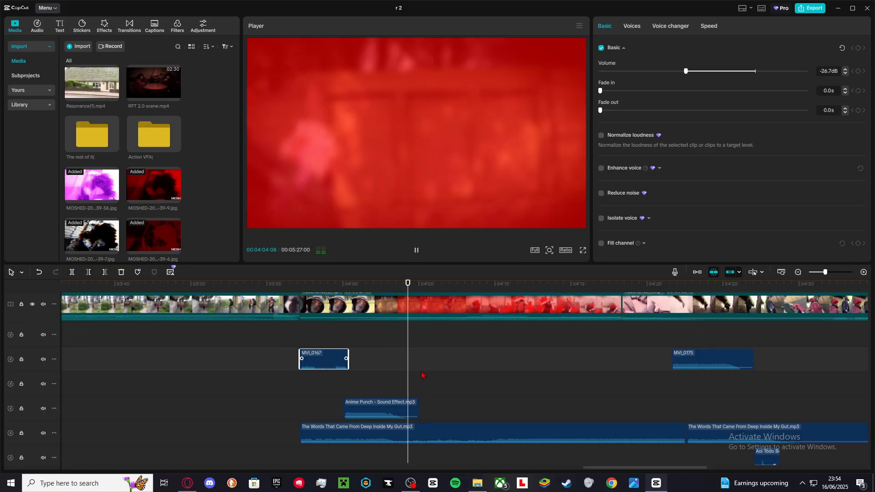
scroll(421, 375, "right", 3)
scroll(423, 375, "down", 1)
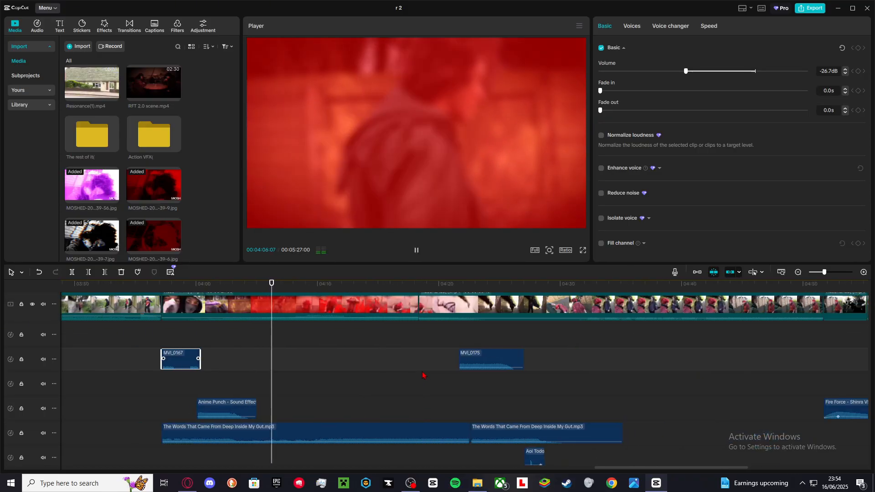
scroll(327, 359, "up", 2)
key("space")
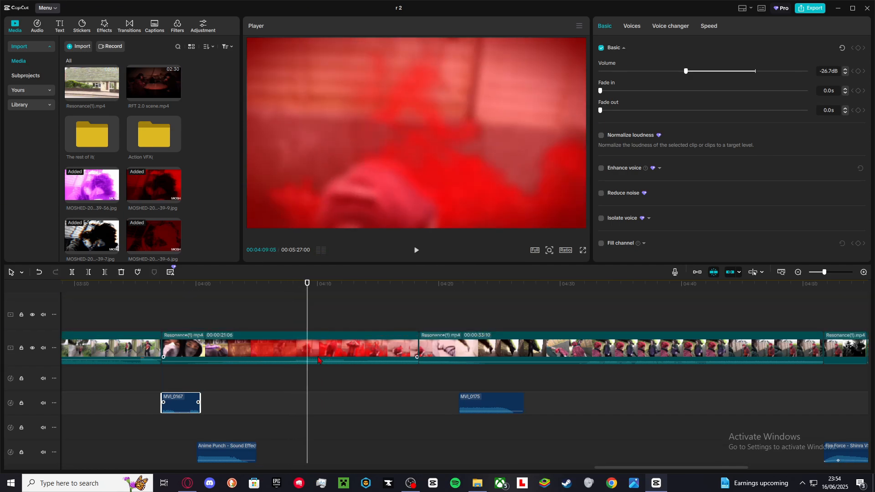
key("space")
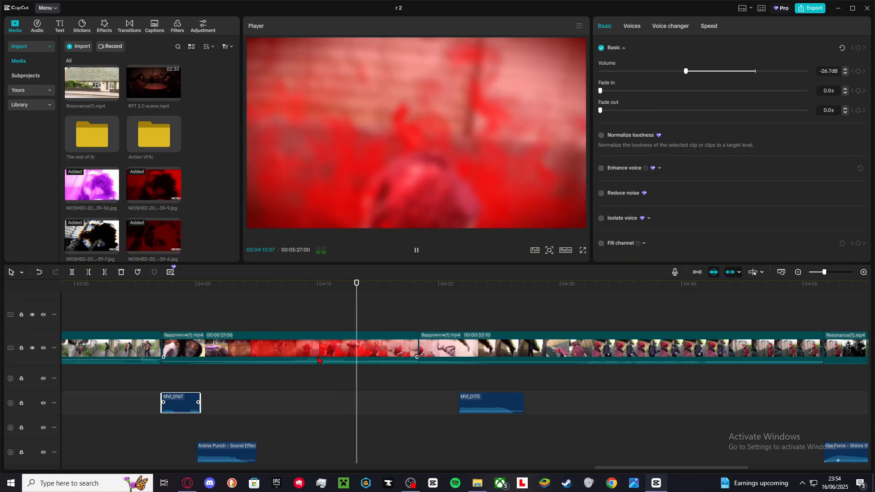
Scroll along the audio tracks and play through the music and sound-effect clips between about 4:20 and 4:55.
scroll(336, 358, "down", 4)
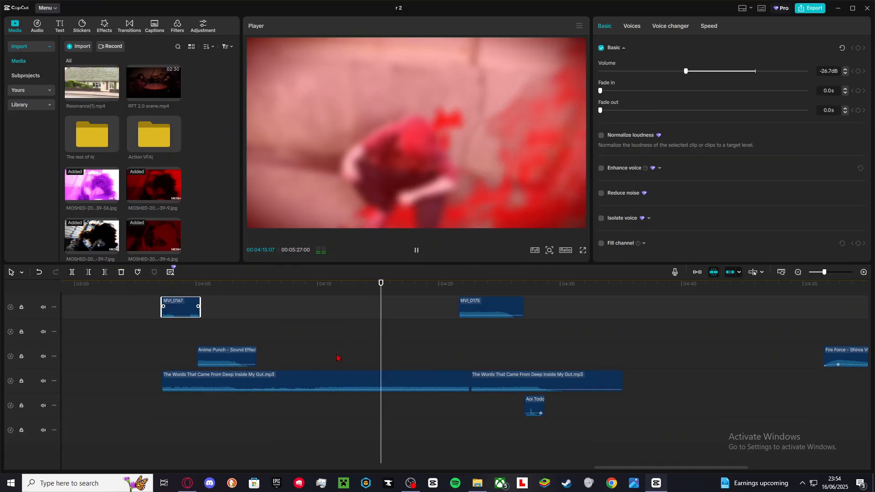
scroll(436, 360, "up", 3)
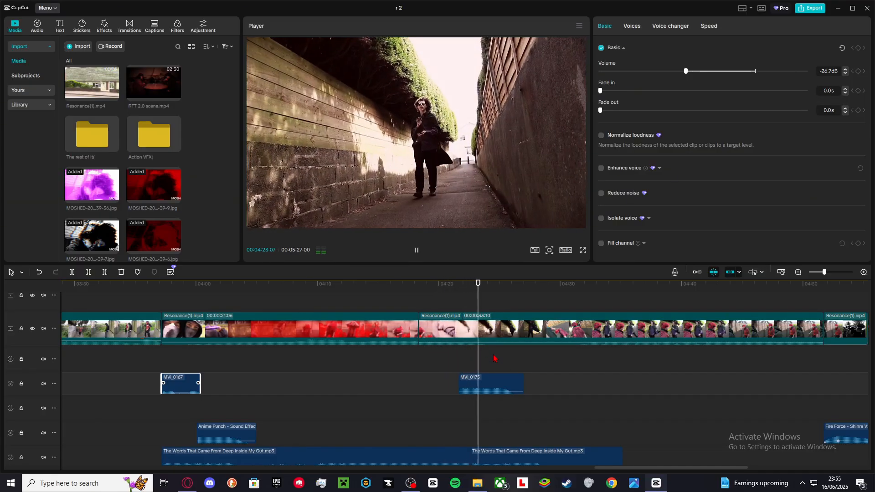
scroll(495, 358, "down", 1)
scroll(496, 358, "down", 1)
scroll(556, 382, "right", 2)
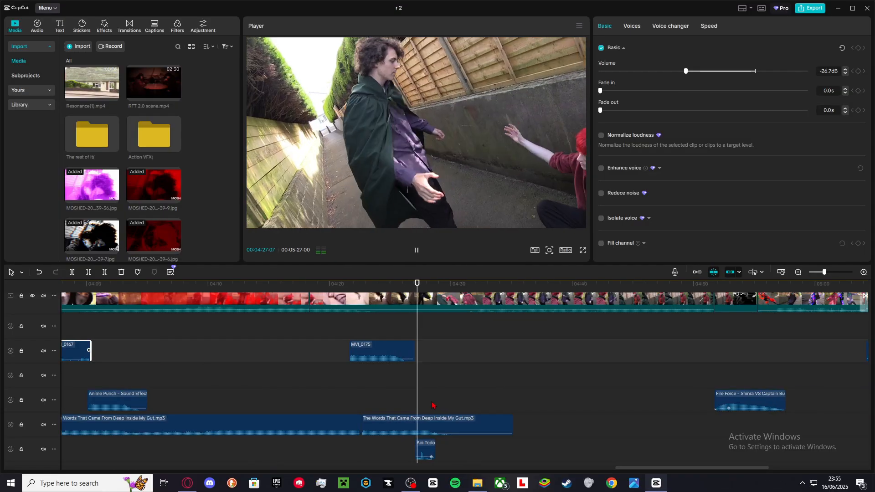
key("space")
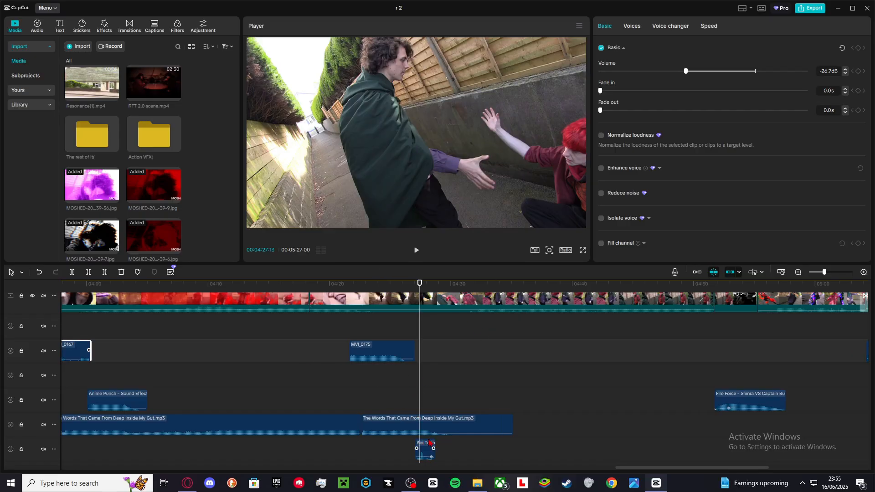
key("space")
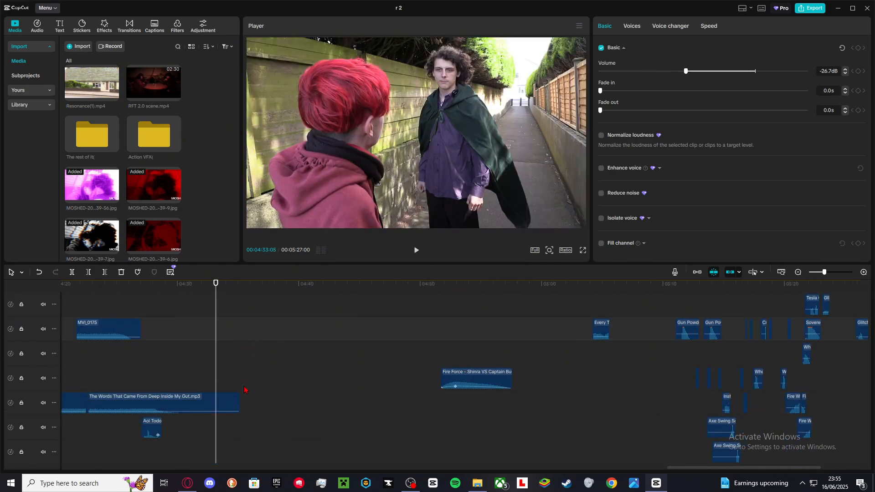
scroll(242, 392, "down", 1)
scroll(242, 390, "up", 2)
left_click_drag(307, 416, 437, 406)
key("space")
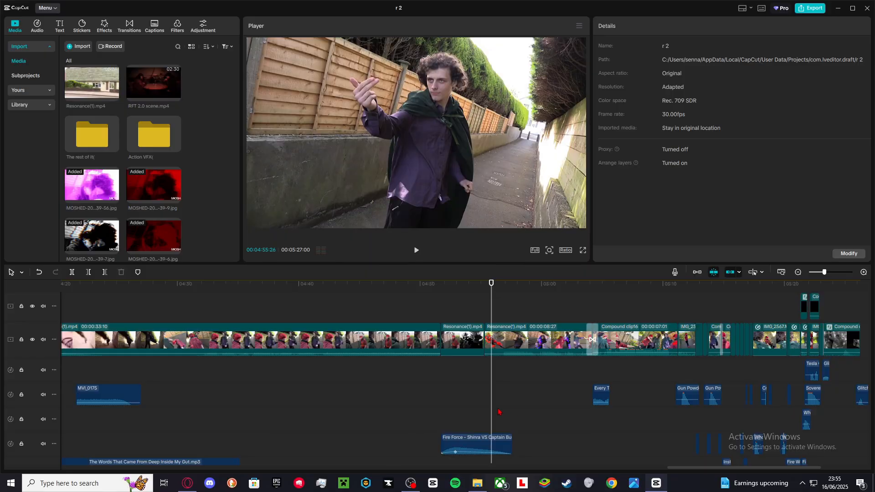
Play through the section after 4:55 and select the Black smoke transition before Compound clip16 to view its settings.
scroll(514, 413, "down", 1)
scroll(514, 413, "up", 2)
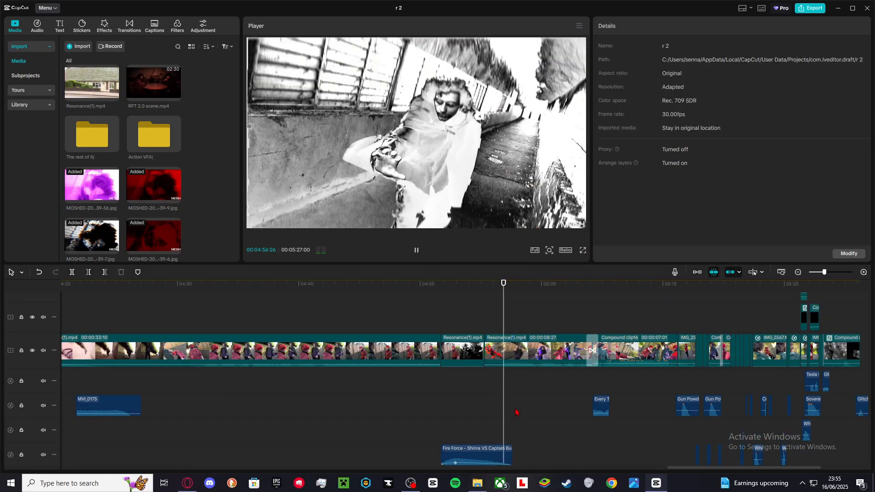
scroll(516, 412, "down", 1)
scroll(523, 413, "down", 8)
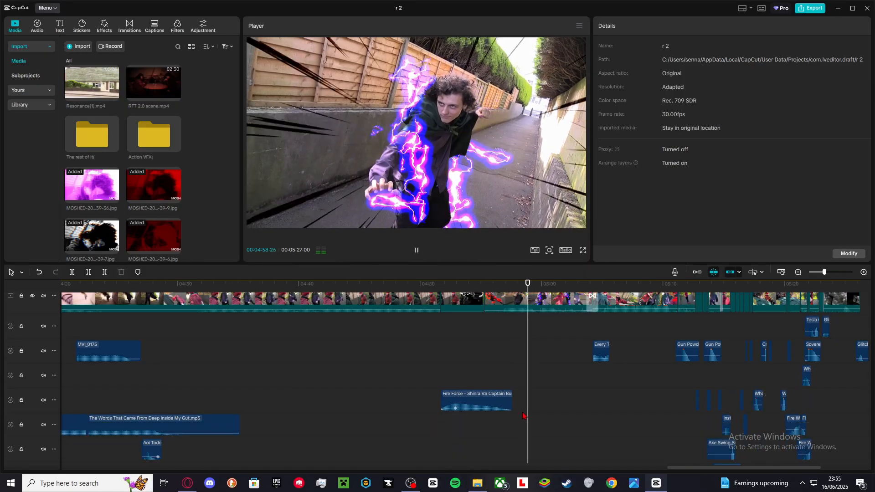
scroll(524, 413, "up", 7)
scroll(542, 416, "right", 5)
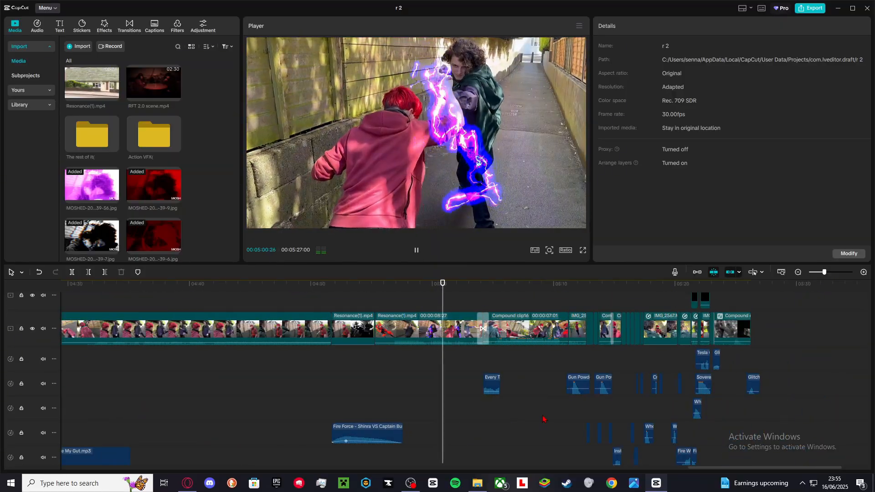
scroll(544, 420, "up", 1)
scroll(544, 423, "down", 3)
scroll(543, 424, "up", 1)
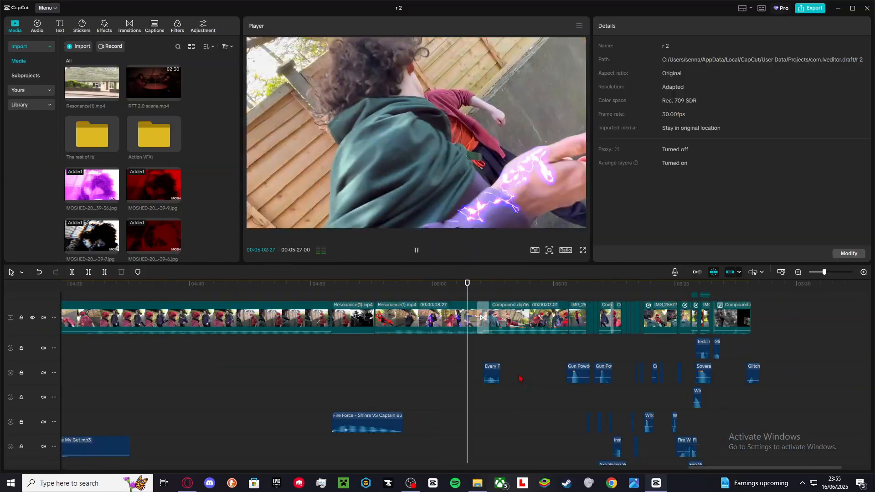
left_click(484, 325)
key("space")
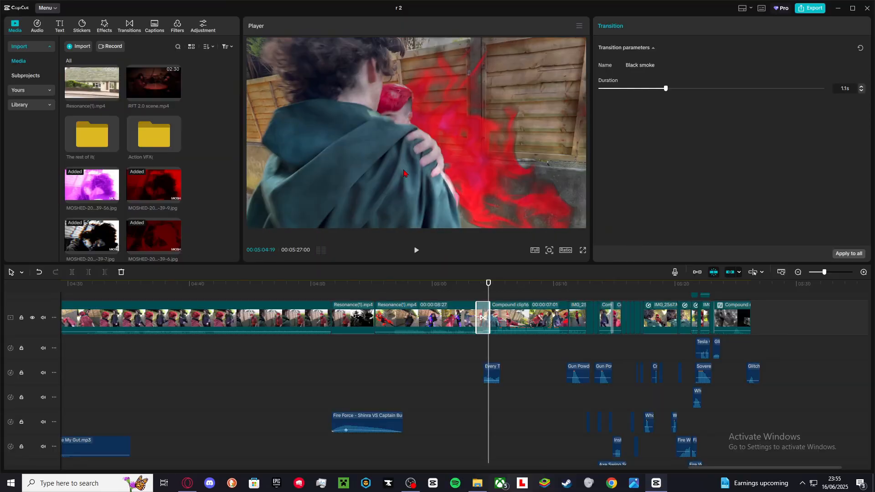
Scrub across the transition and select the "Every T" sound-effect clip below it, playing it back.
left_click(477, 359)
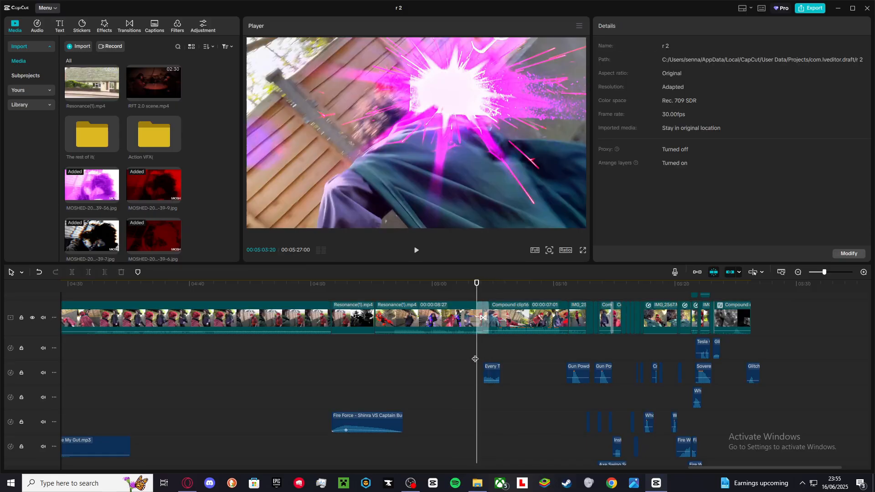
left_click_drag(475, 358, 488, 357)
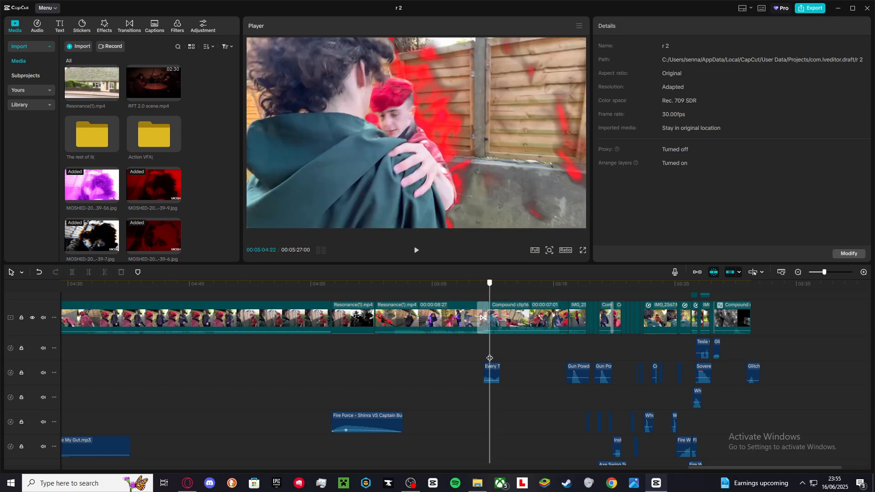
key("space")
left_click(491, 372)
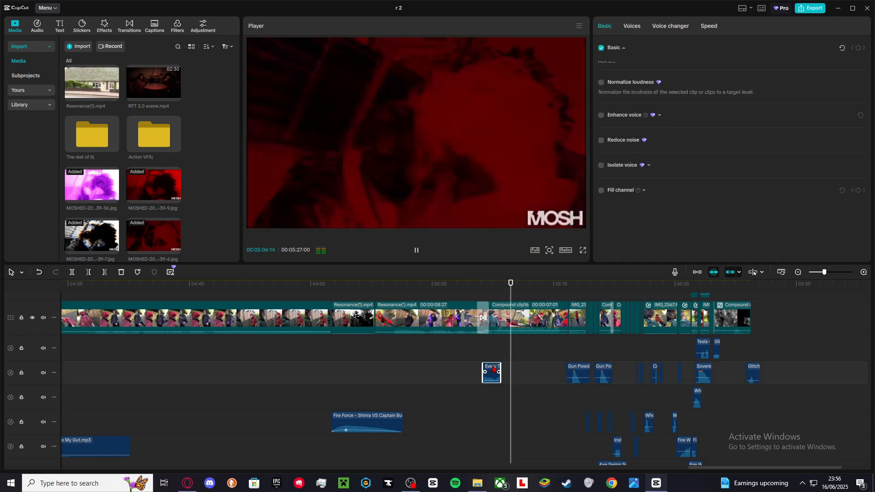
key("space")
Open Compound clip16 and scroll through its video layers and sound-effect tracks.
double_click(519, 325)
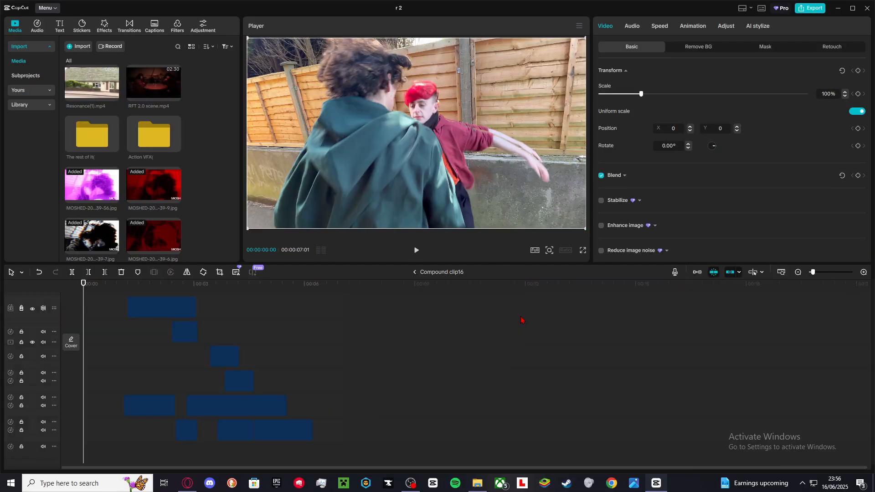
scroll(121, 341, "up", 5)
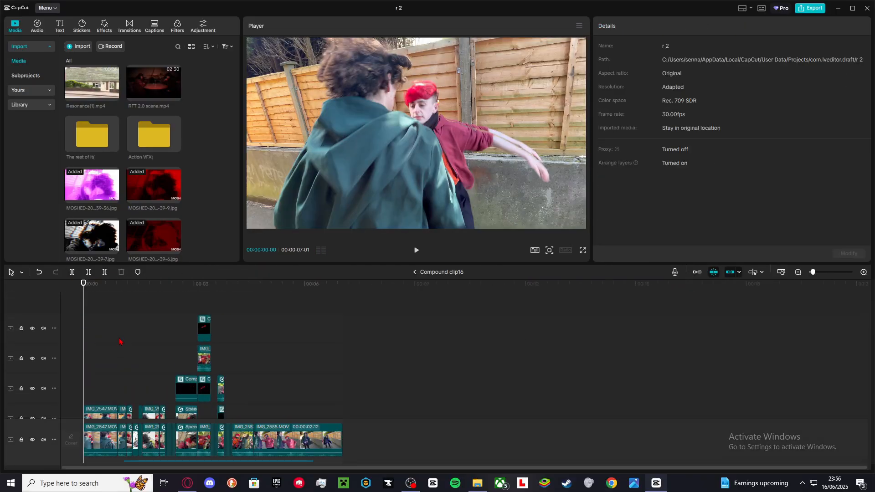
scroll(120, 342, "down", 5)
scroll(123, 364, "down", 1)
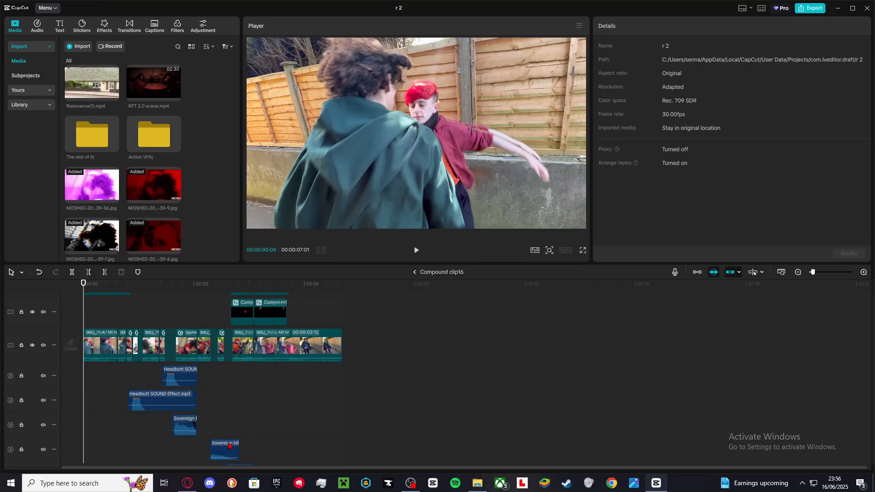
scroll(197, 426, "down", 5)
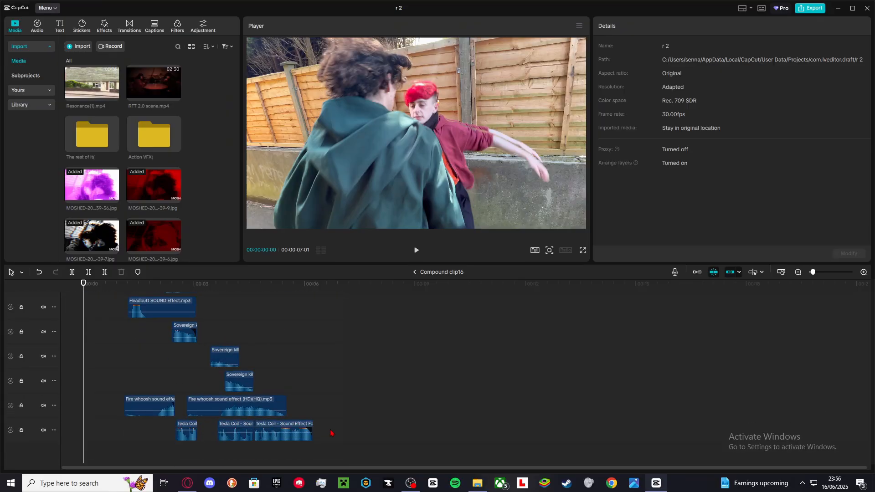
left_click_drag(346, 431, 358, 413)
scroll(109, 381, "up", 8)
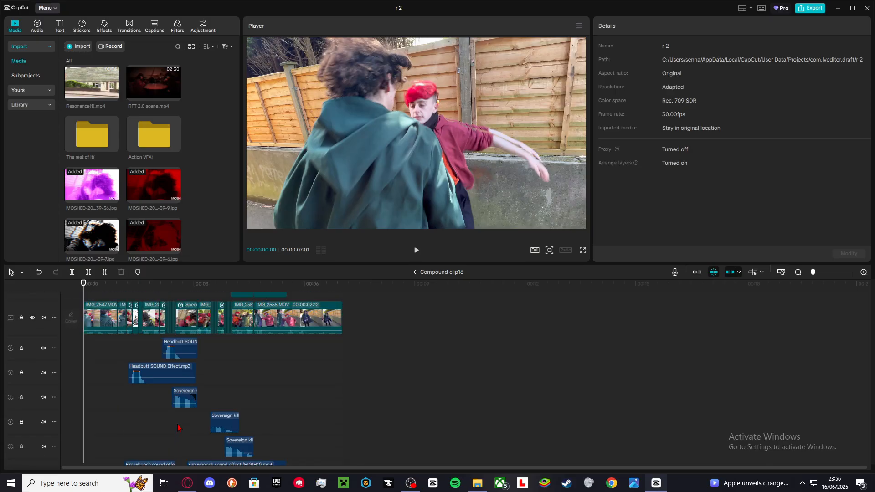
Select the first IMG_2547 clip inside Compound clip16 and view its Remove BG and Basic settings while briefly playing it.
scroll(109, 380, "up", 5)
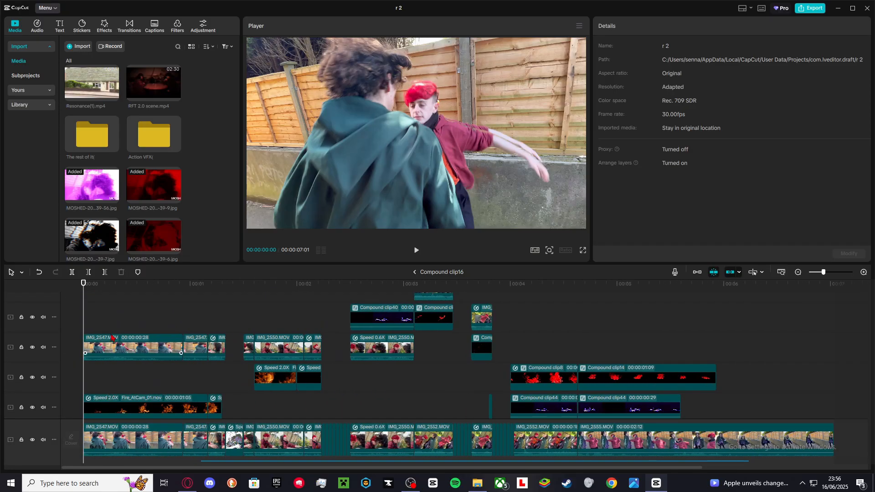
left_click(98, 347)
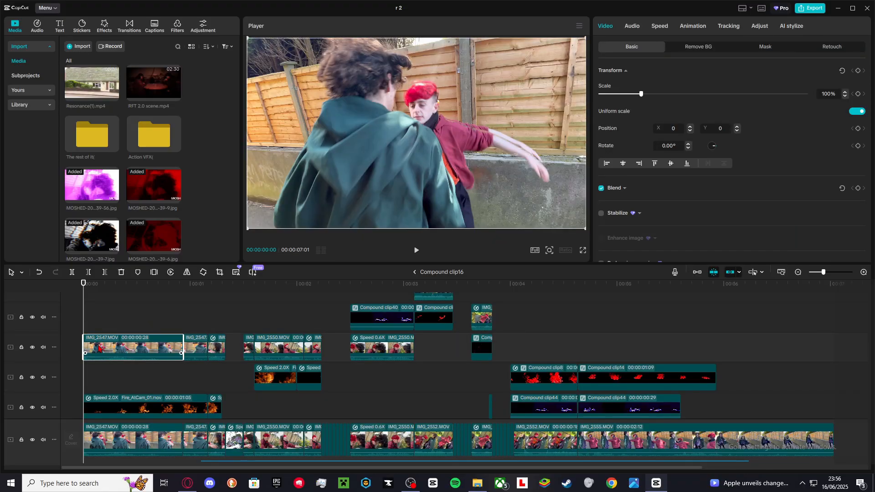
left_click(701, 49)
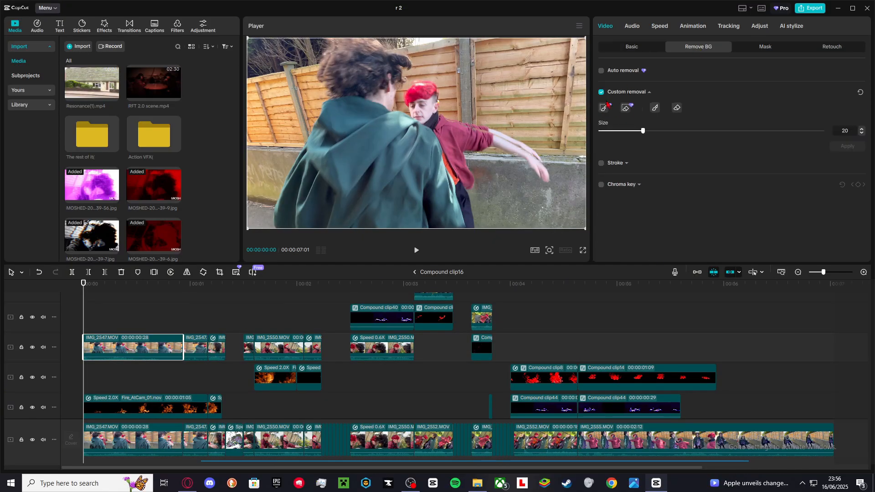
key("space")
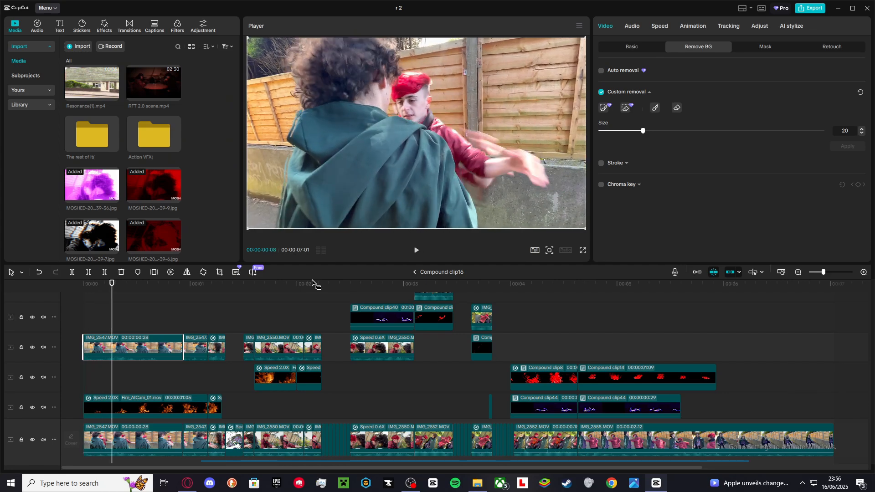
left_click(630, 49)
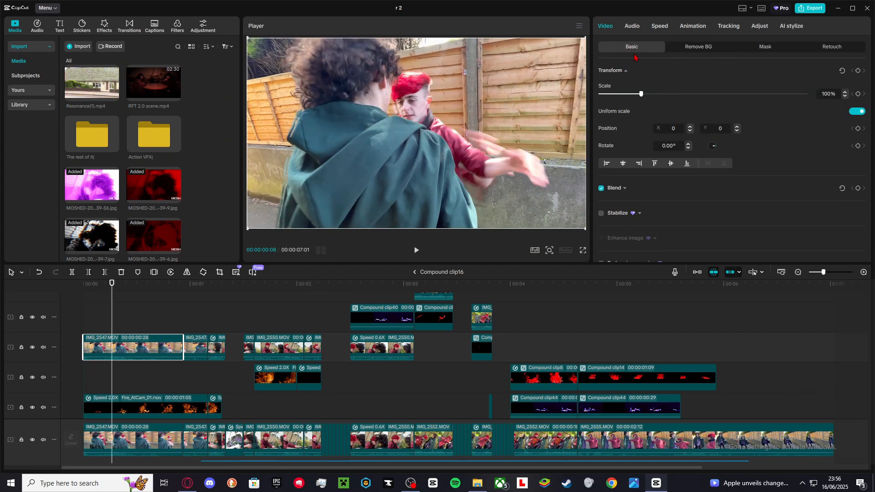
Undo the last change and select the Fire_AtCam_01 overlay clip to view its keyframed transform settings.
key("ctrl+z")
scroll(100, 365, "down", 2)
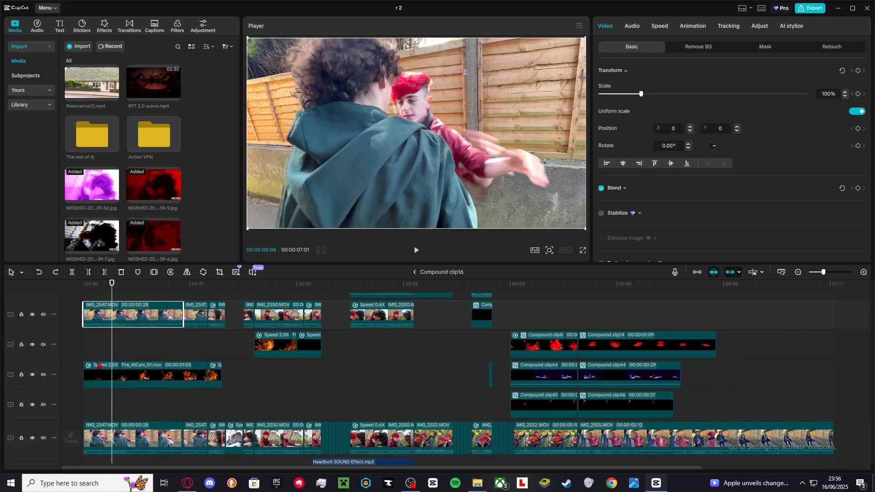
left_click(127, 368)
left_click(125, 356)
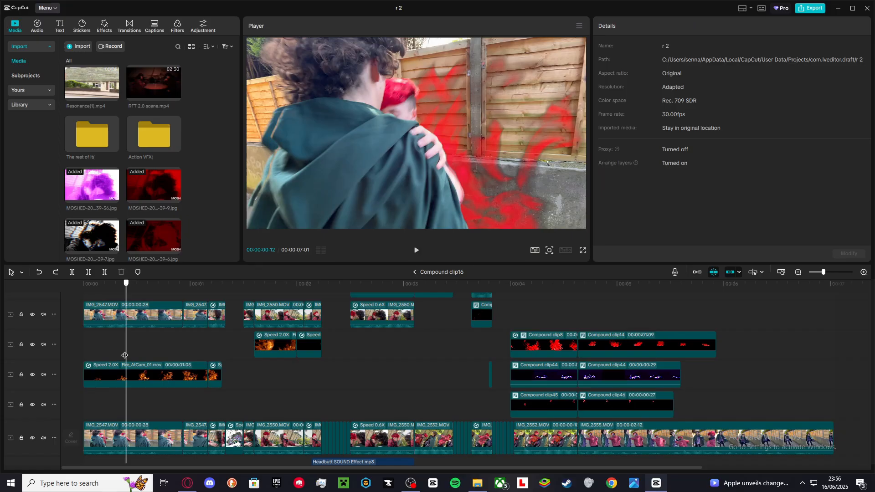
left_click(133, 367)
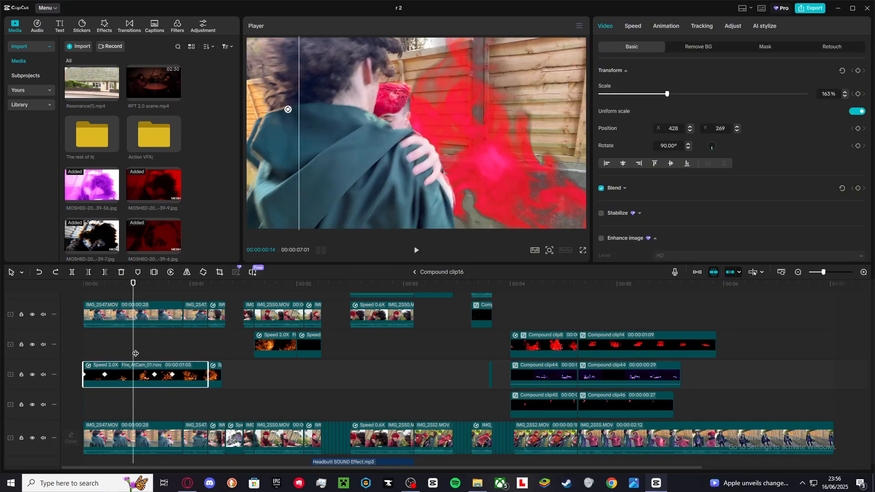
Step frame by frame through the Fire_AtCam_01 clip and scrub the playhead along it.
key("Right")
key("Right")
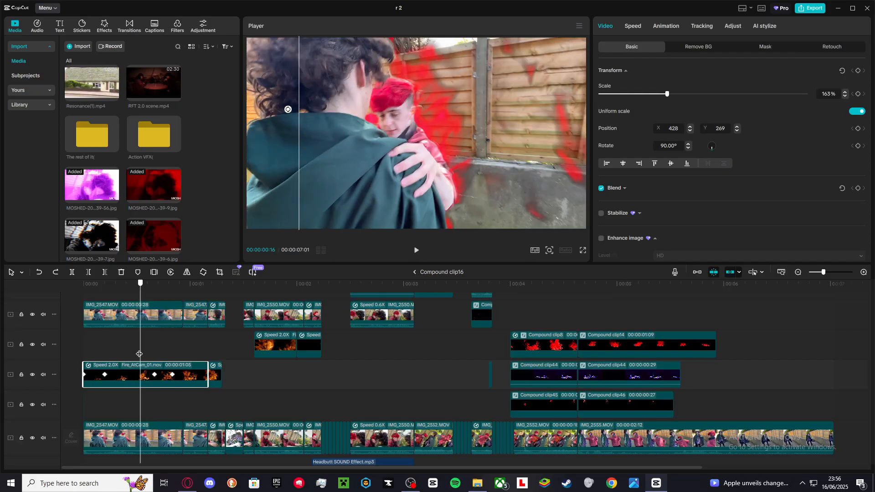
key("Right")
key("Right")
key("Right")
key("Right")
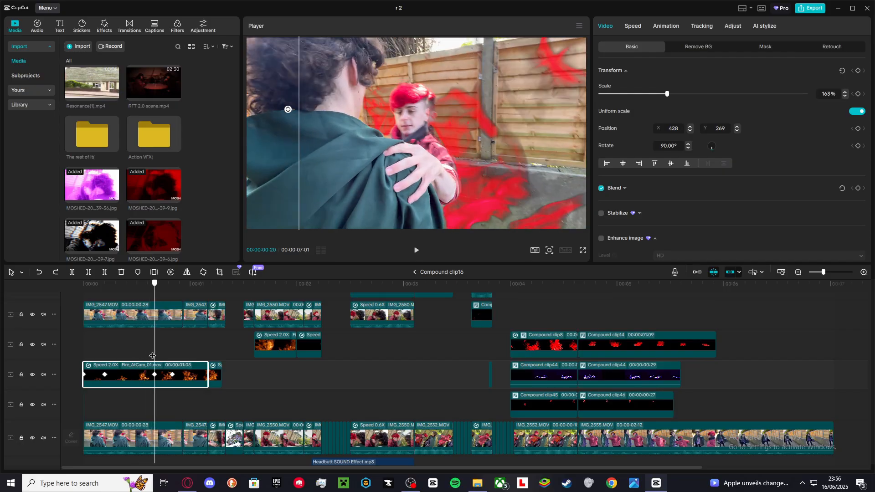
key("Right")
key("Right")
left_click_drag(163, 355, 205, 358)
Scroll through Compound clip16's video and audio tracks and scrub the playhead back to Compound clip40.
scroll(206, 351, "down", 5)
scroll(205, 348, "up", 2)
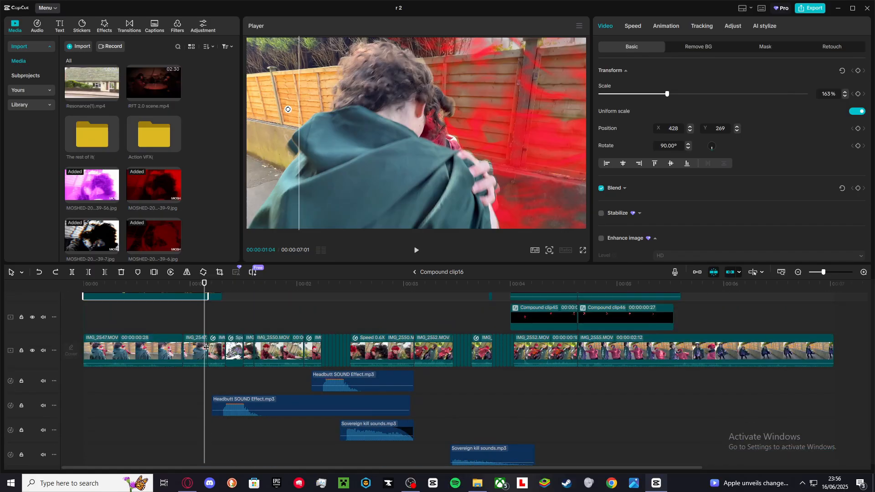
left_click(210, 321)
left_click_drag(206, 322, 419, 331)
scroll(416, 329, "up", 5)
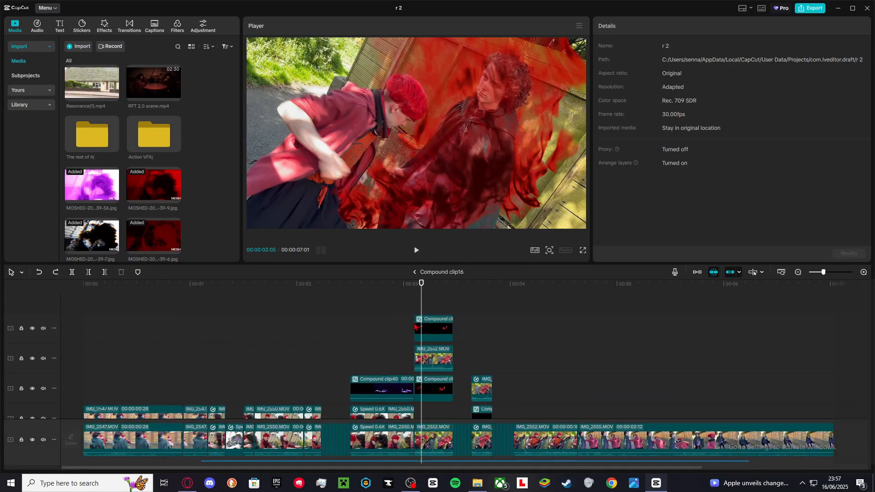
scroll(414, 326, "down", 3)
scroll(369, 353, "down", 3)
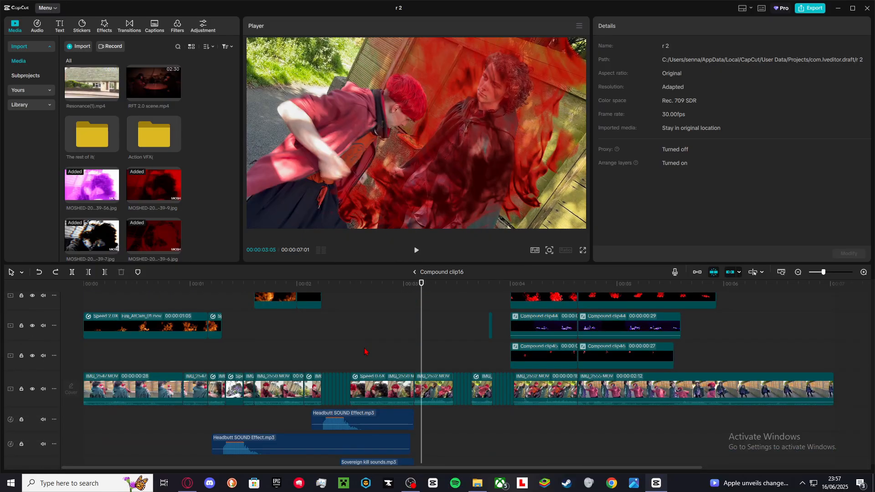
scroll(370, 358, "up", 4)
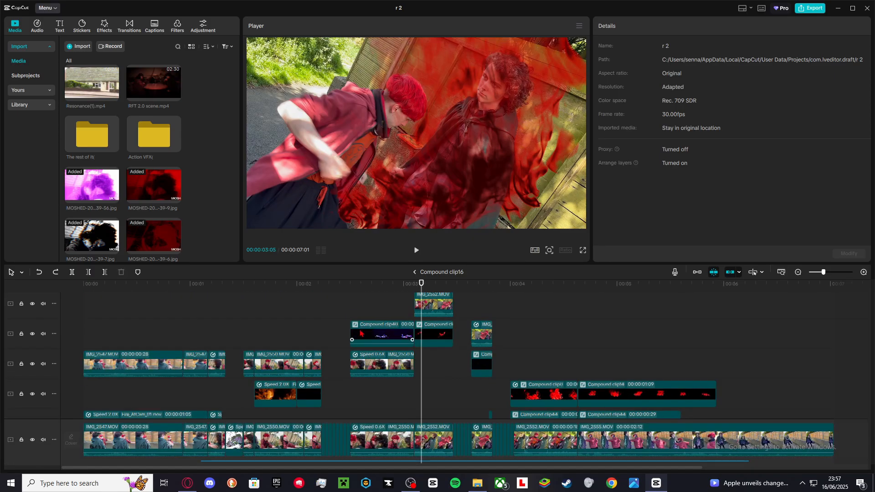
left_click(373, 330)
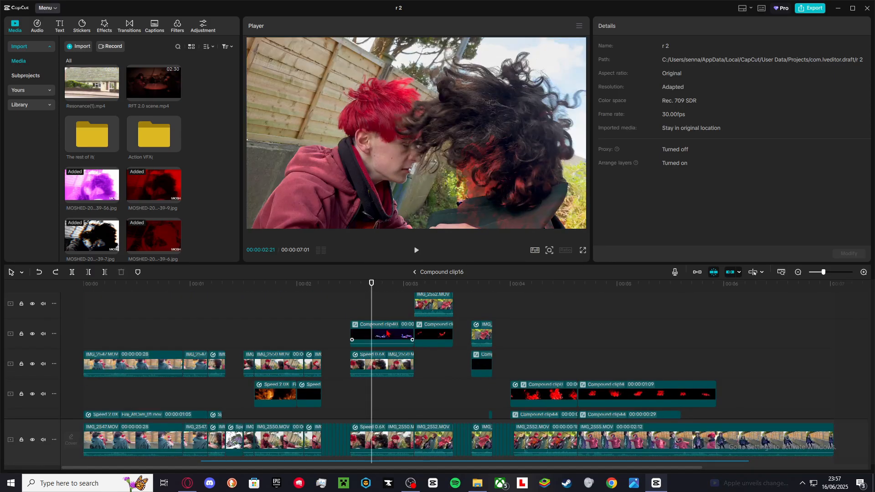
Open Compound clip40 and delete its Adjust1 adjustment layer.
double_click(388, 334)
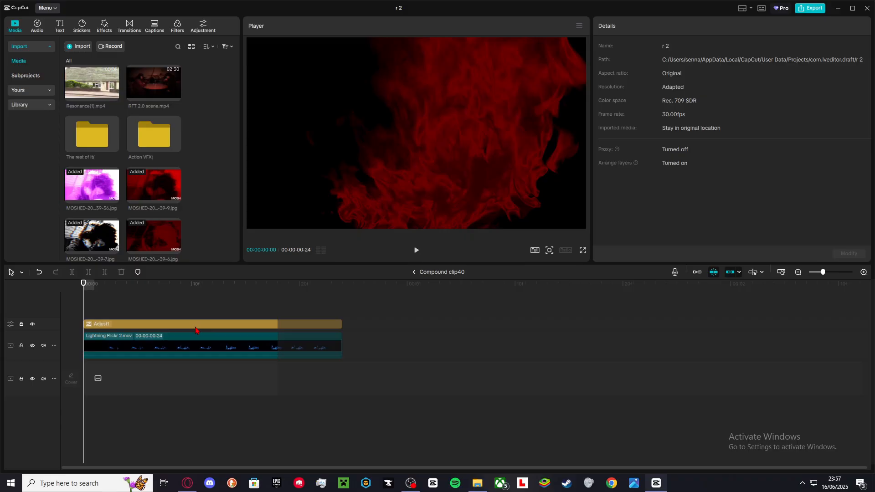
left_click(196, 326)
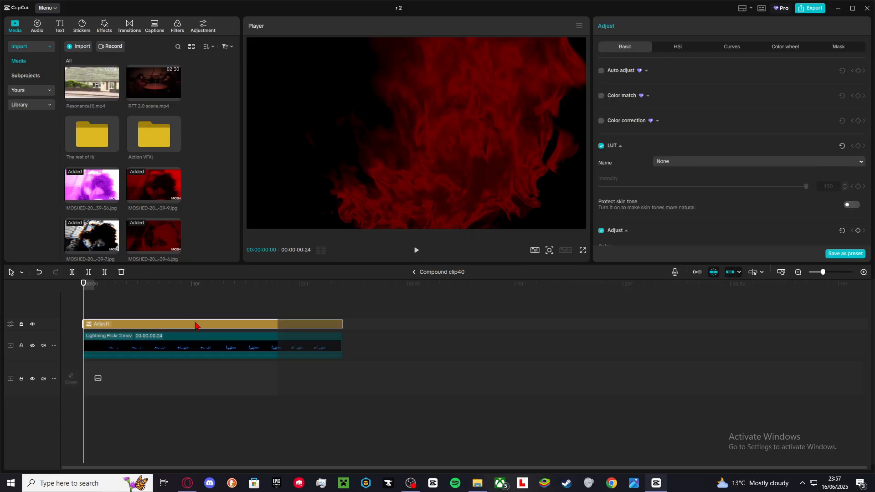
left_click(211, 29)
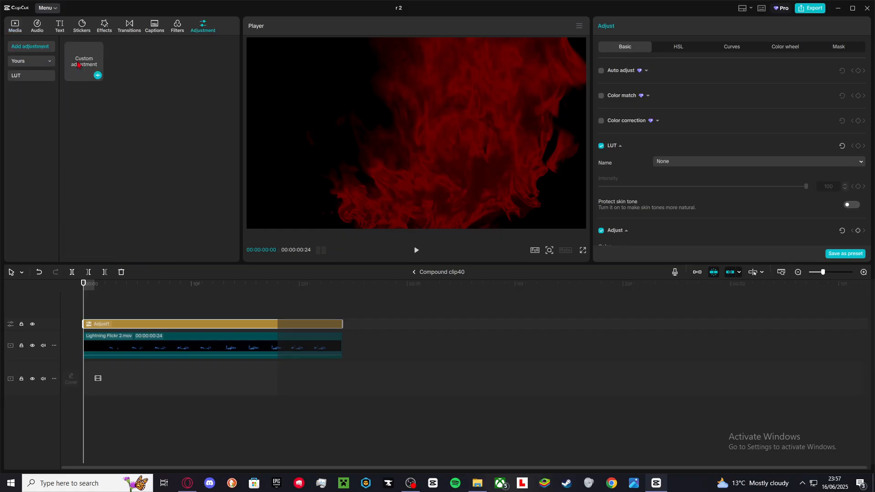
key("Delete")
left_click_drag(78, 65, 181, 318)
key("ctrl+z")
Add the saved Adjust...eset13 adjustment preset as an adjustment layer above the Lightning Flicker 2.mov clip.
left_click(176, 29)
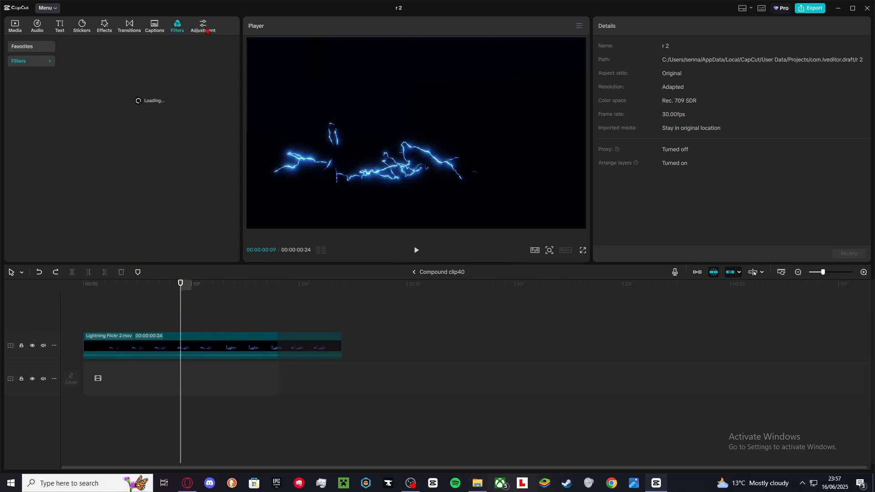
left_click(210, 29)
left_click(33, 61)
left_click_drag(84, 85, 128, 308)
key("ctrl+z")
left_click_drag(130, 84, 140, 302)
left_click(152, 305)
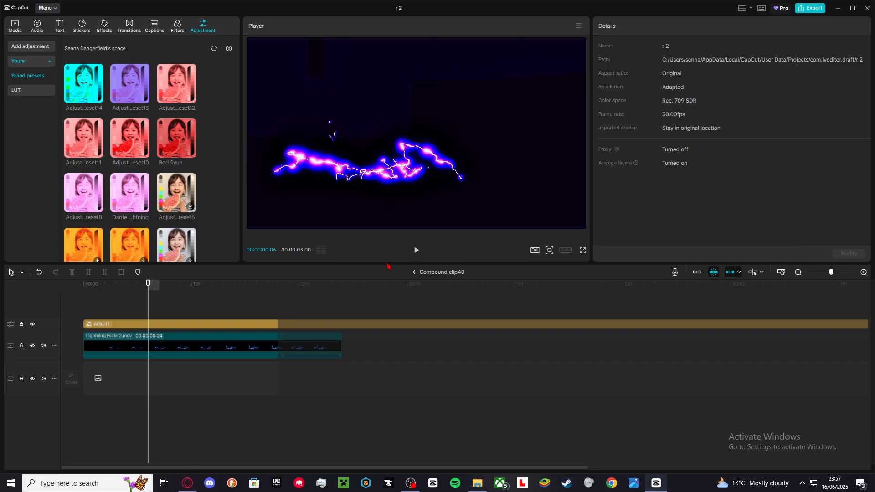
Return to the main timeline, reopen Compound clip16 and select Compound clip40 inside it.
left_click(421, 273)
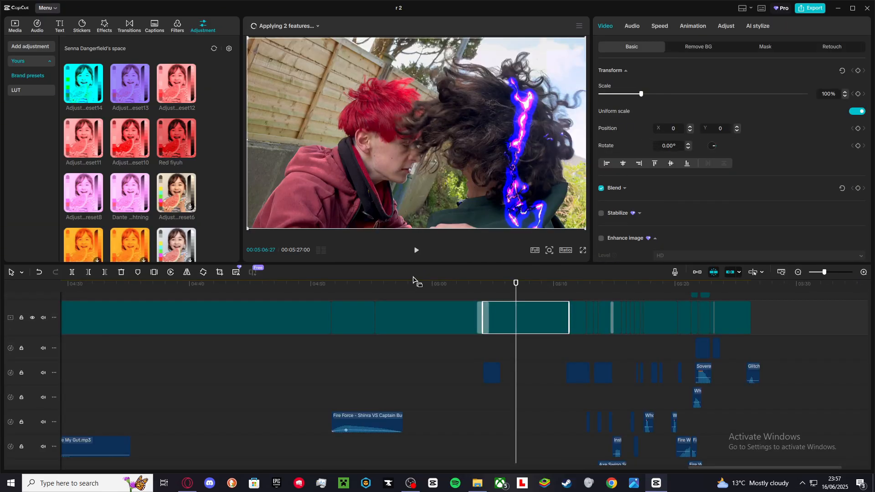
left_click_drag(516, 290, 548, 300)
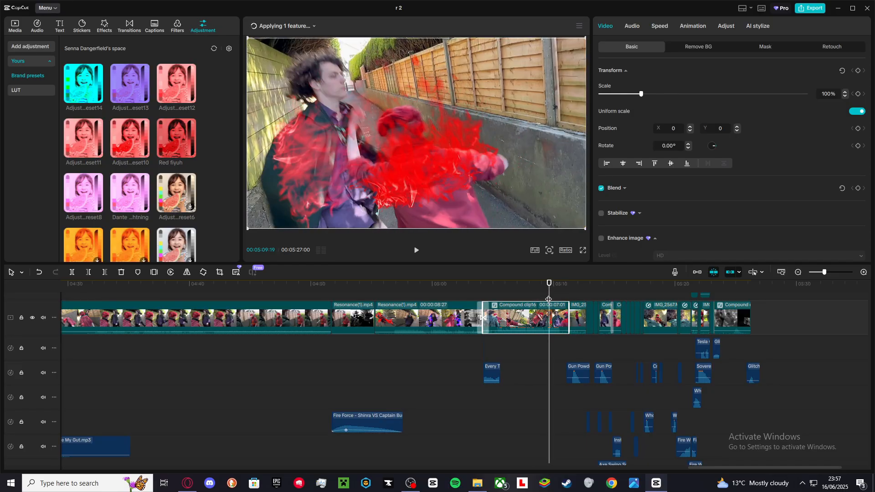
double_click(539, 327)
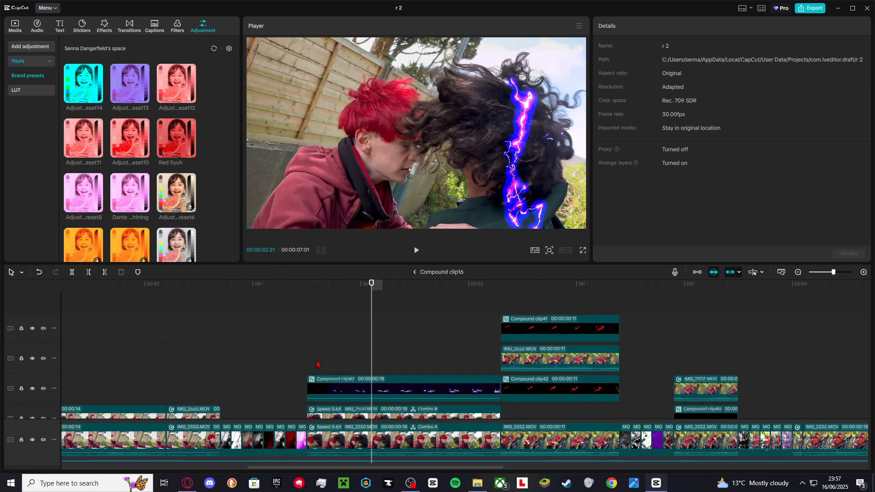
left_click(401, 352)
scroll(392, 347, "down", 1)
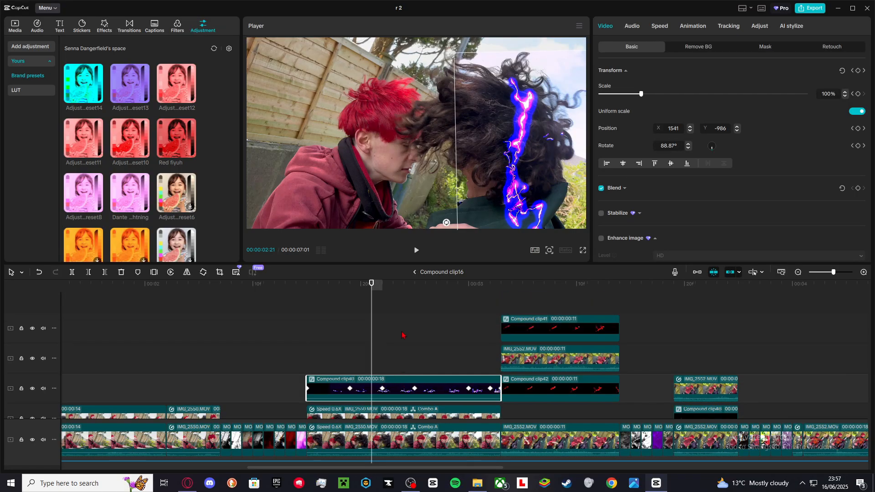
scroll(392, 345, "up", 3)
scroll(400, 341, "right", 4)
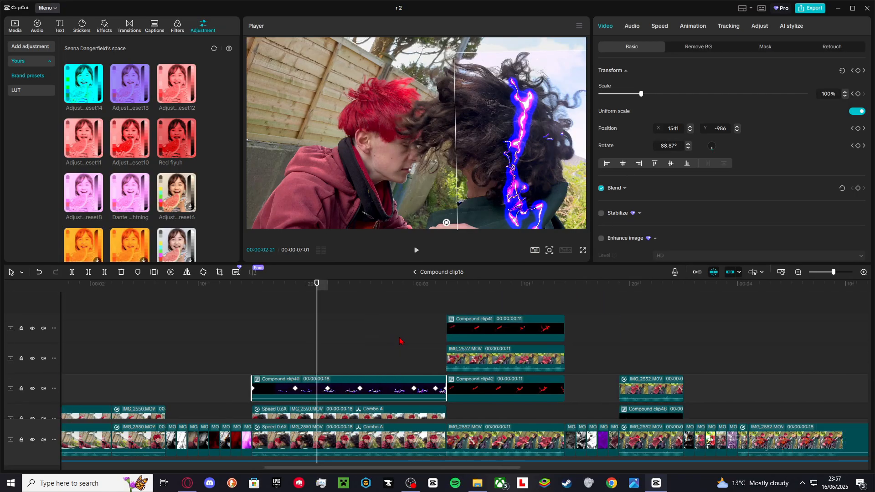
Open Compound clip41, select its Adjust2 adjustment layer and browse the saved adjustment presets.
left_click(412, 312)
double_click(424, 319)
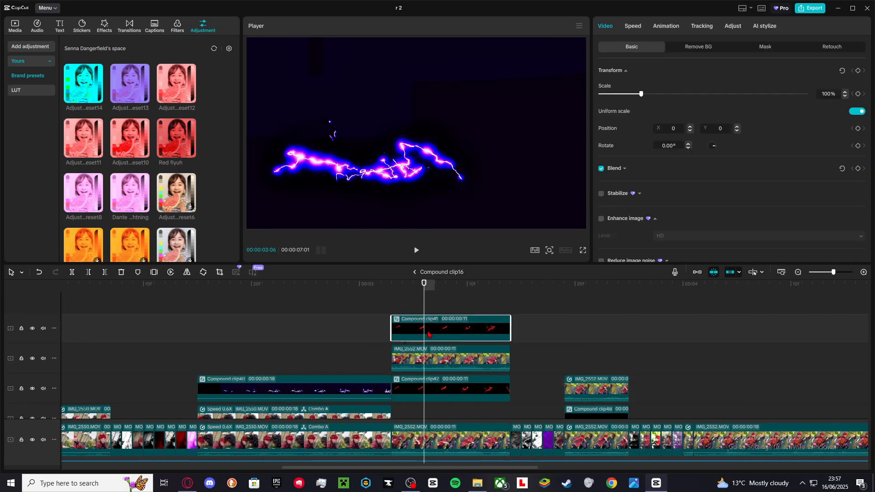
left_click(174, 324)
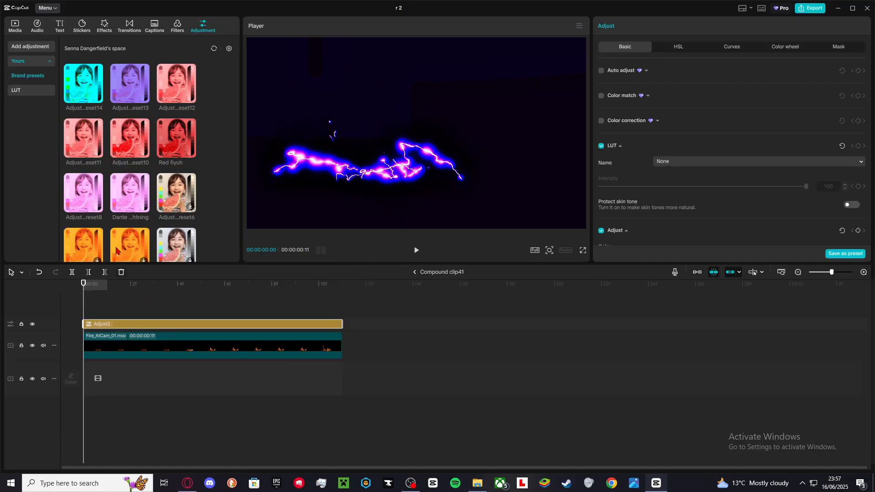
scroll(154, 166, "down", 2)
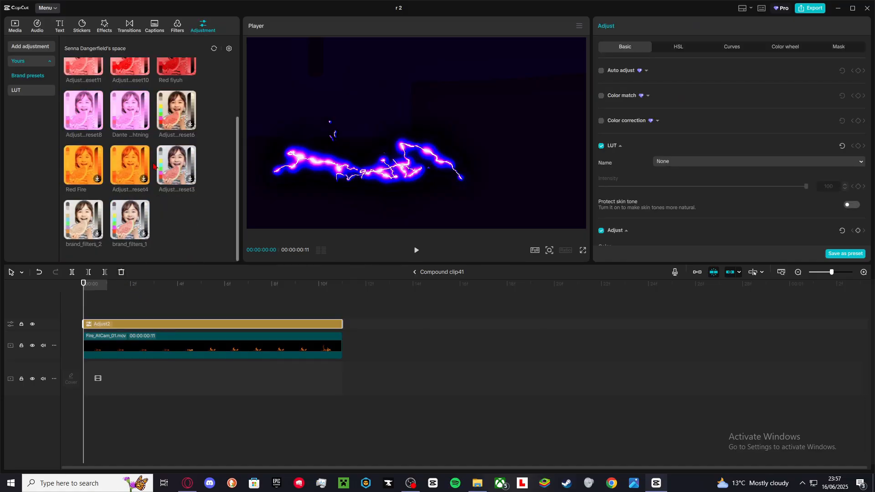
scroll(150, 167, "up", 2)
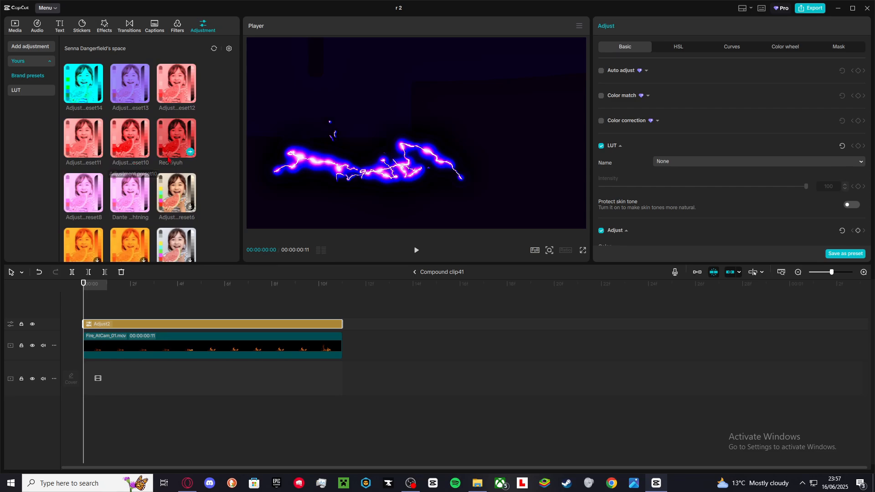
Delete the Adjust2 layer and add a saved adjustment preset as a new adjustment layer above the Fire_AtCam_01 clip.
key("Delete")
left_click_drag(179, 147, 77, 321)
left_click_drag(129, 298, 205, 264)
key("ctrl+z")
left_click_drag(144, 182, 77, 320)
left_click(109, 303)
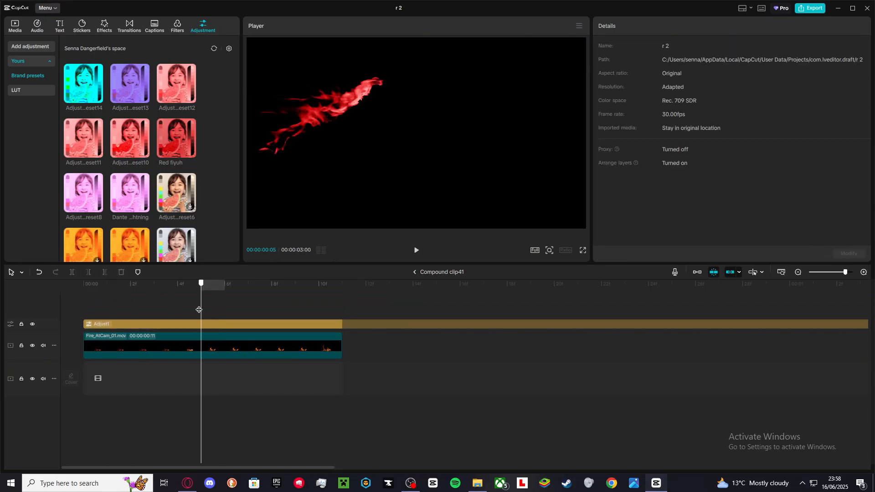
Scrub through Compound clip41 and select the Fire_AtCam_01 clip to view its keyframed position and rotation.
left_click_drag(201, 283, 271, 284)
left_click(207, 342)
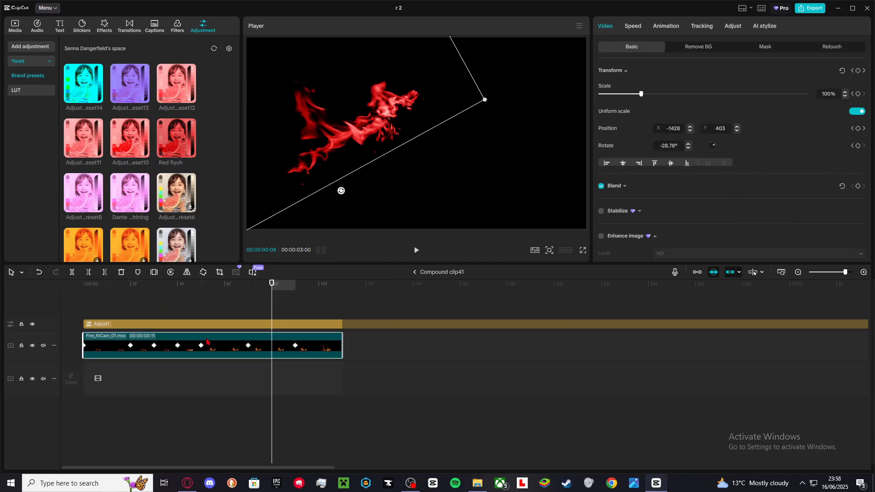
left_click(117, 318)
left_click(147, 318)
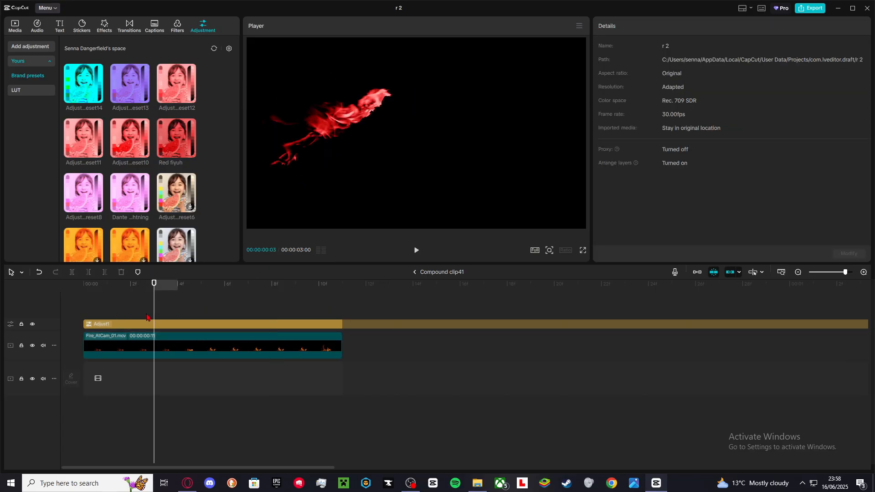
left_click(230, 311)
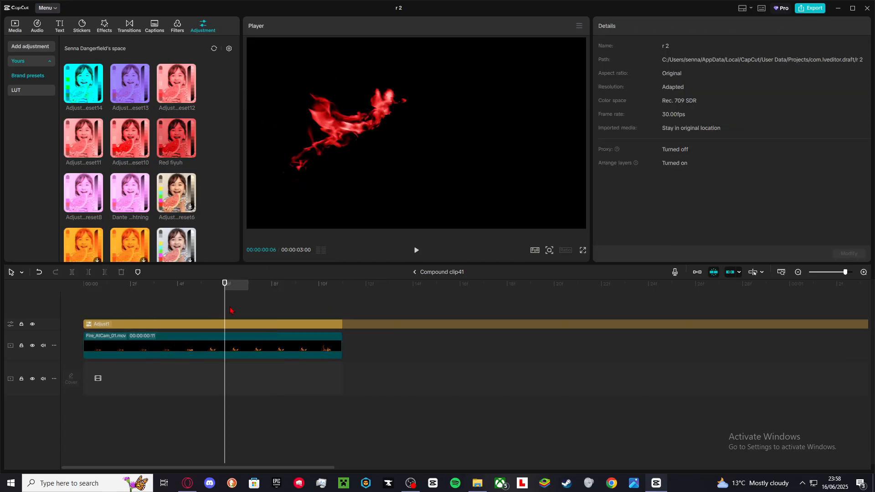
left_click(249, 350)
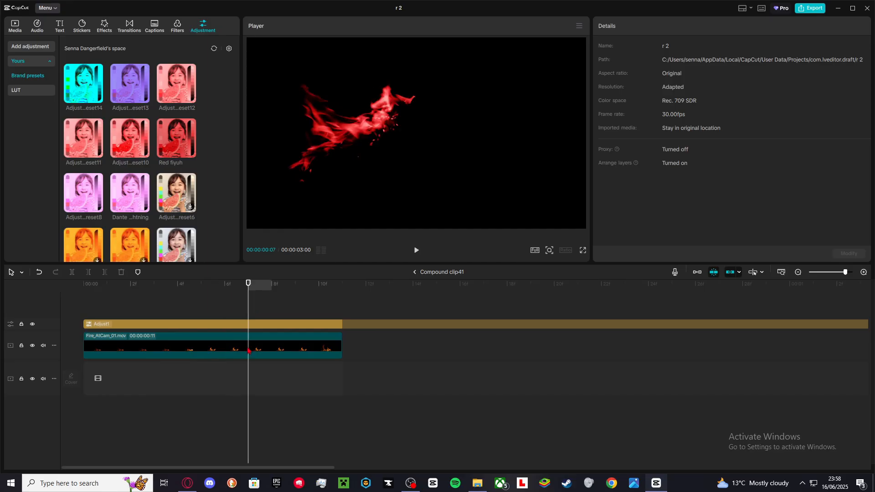
left_click(292, 347)
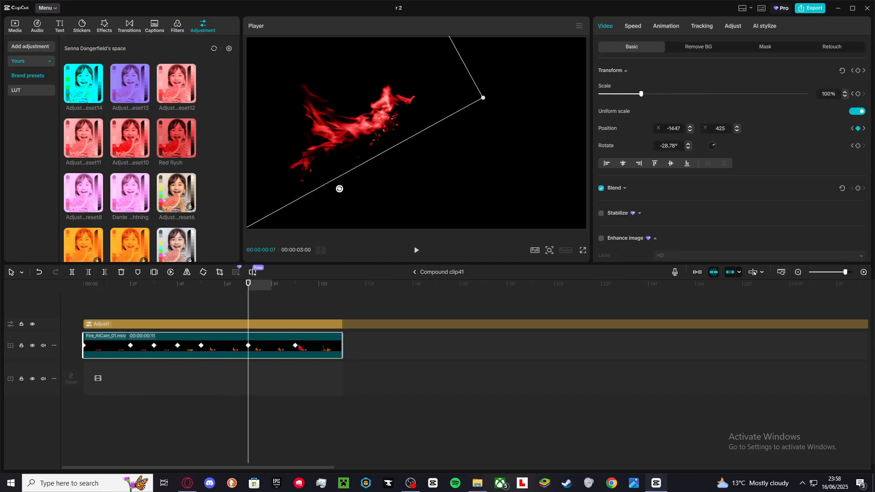
Return to Compound clip16, select a clip on its stacked tracks and scrub the playhead forward.
left_click(414, 273)
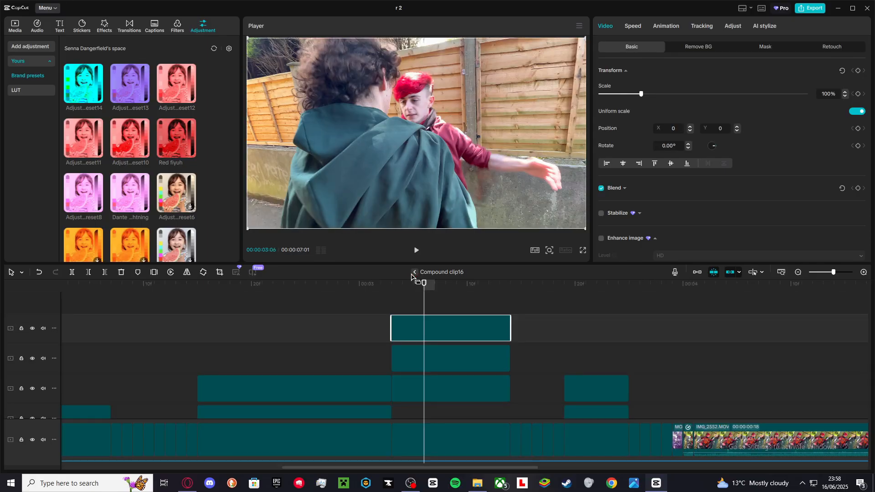
left_click(445, 340)
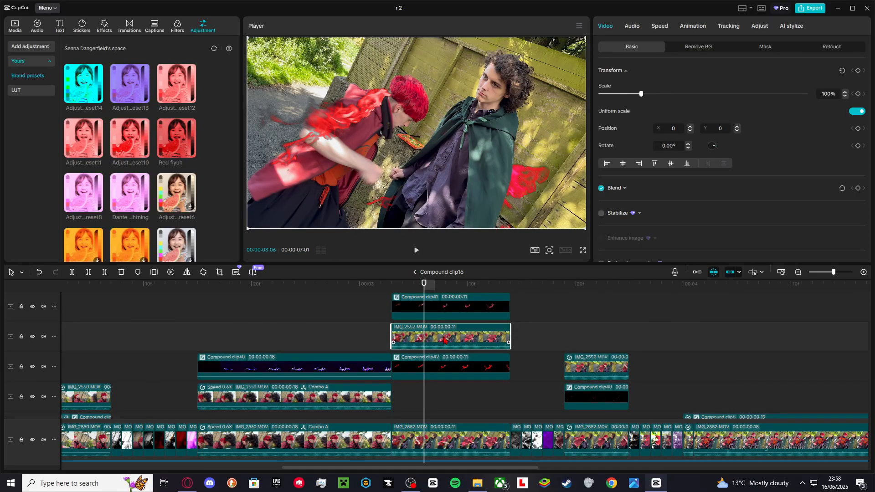
scroll(445, 340, "down", 2)
left_click(461, 350)
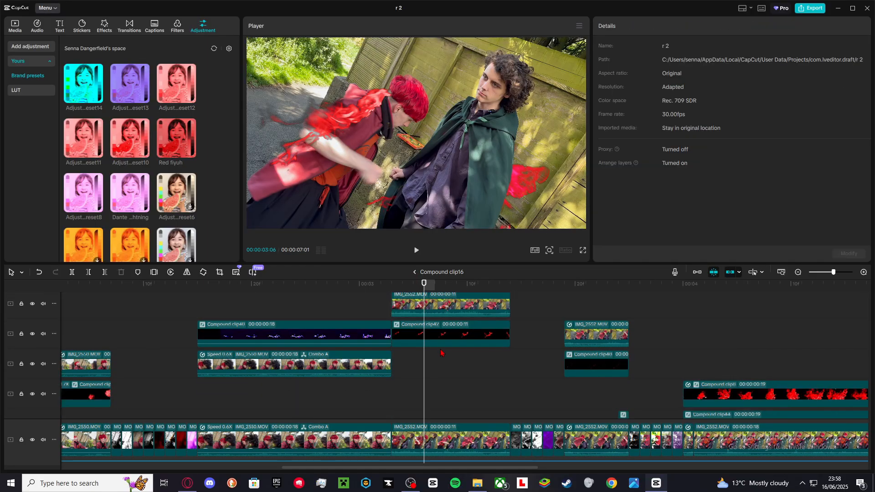
left_click_drag(506, 354, 702, 379)
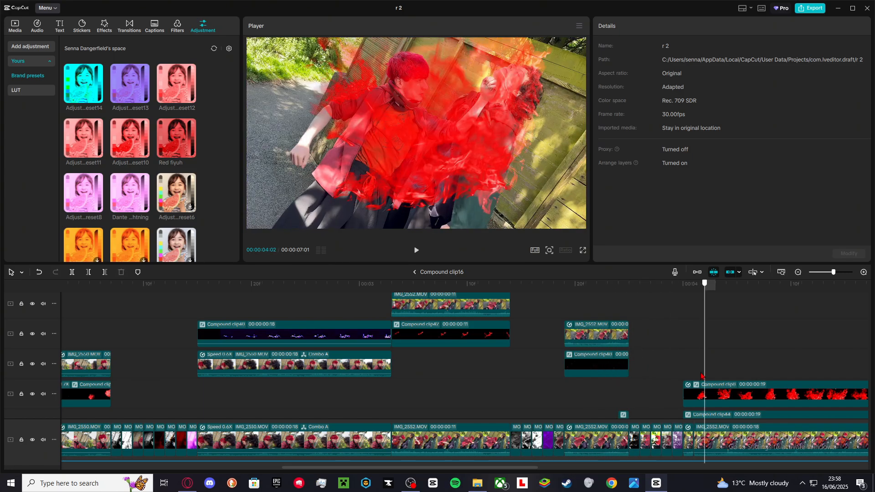
Inspect the clips stacked near the end of Compound clip16, ending with Compound clip8 selected.
scroll(701, 381, "down", 1)
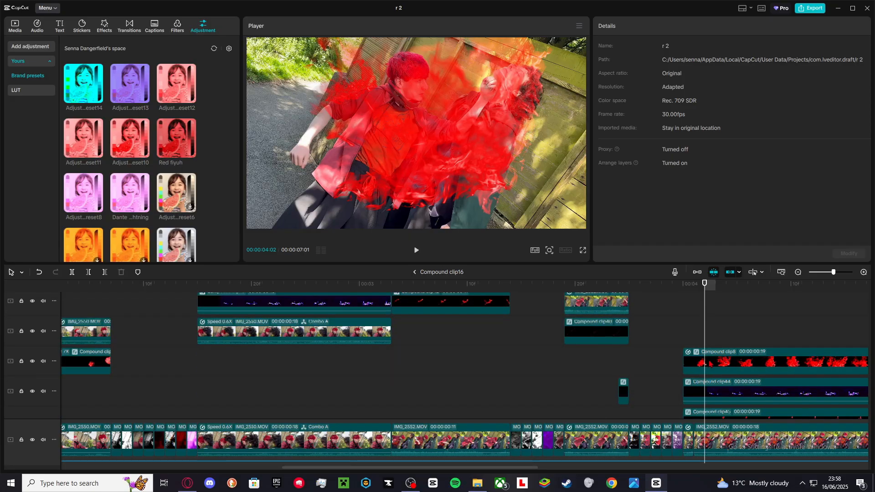
scroll(698, 365, "down", 1)
scroll(710, 364, "right", 3)
double_click(610, 347)
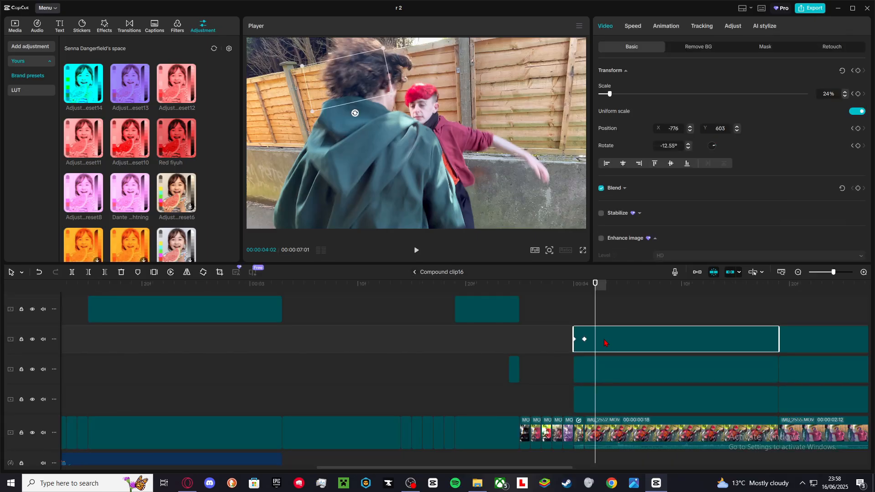
scroll(605, 344, "down", 1)
left_click(611, 411)
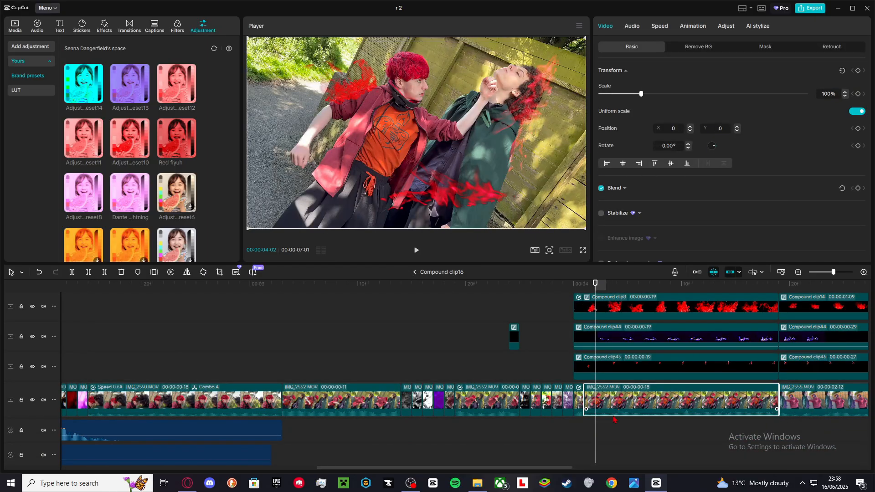
left_click(626, 425)
left_click(735, 425)
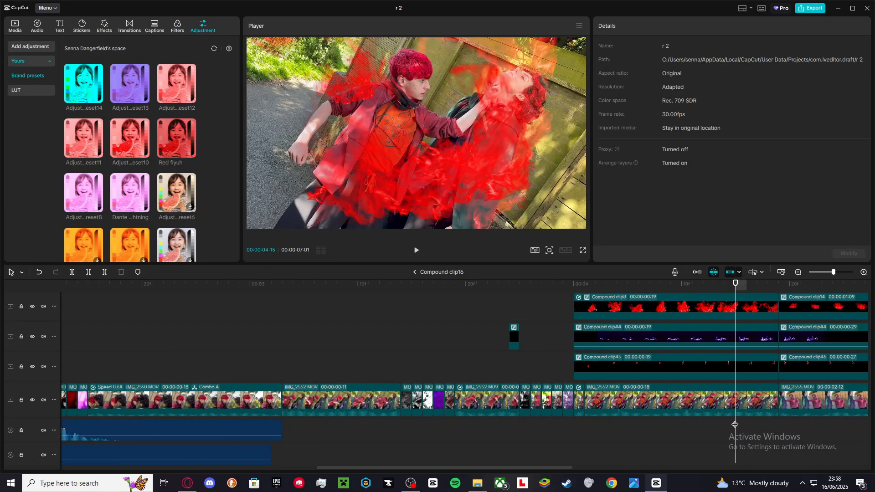
left_click(635, 303)
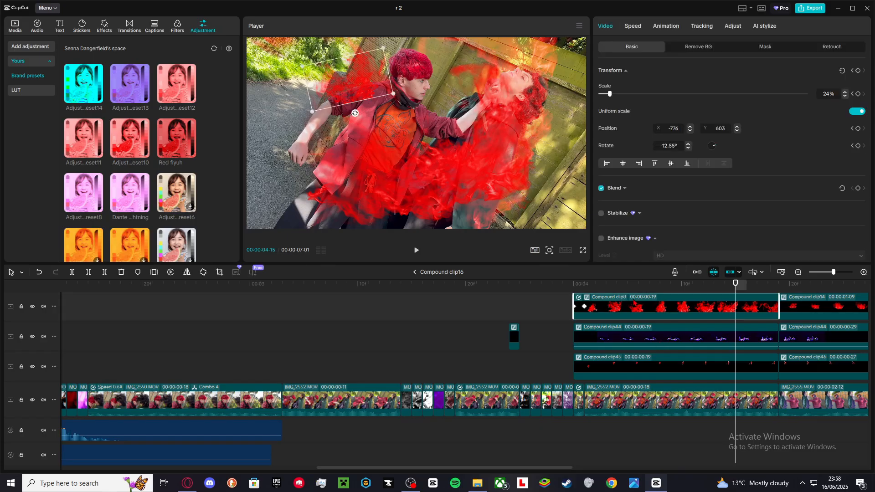
Open Compound clip44, delete its Adjust3 layer and add a saved adjustment preset as a new adjustment layer.
double_click(627, 334)
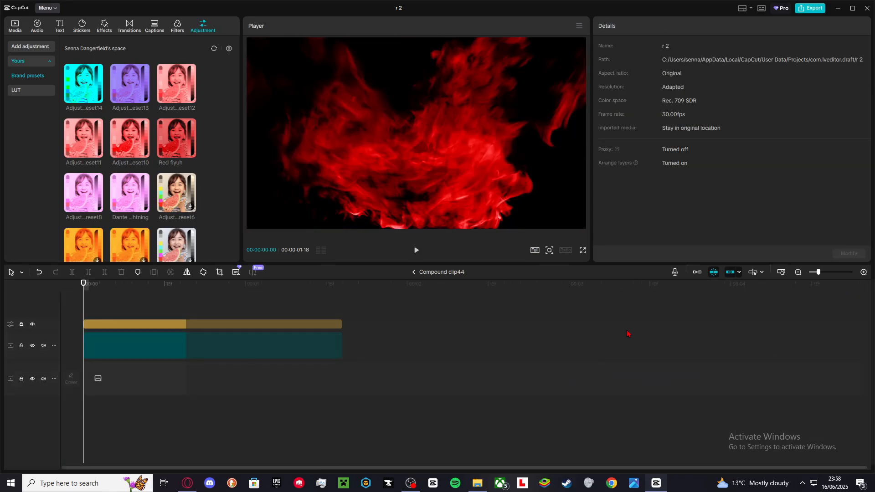
left_click(135, 326)
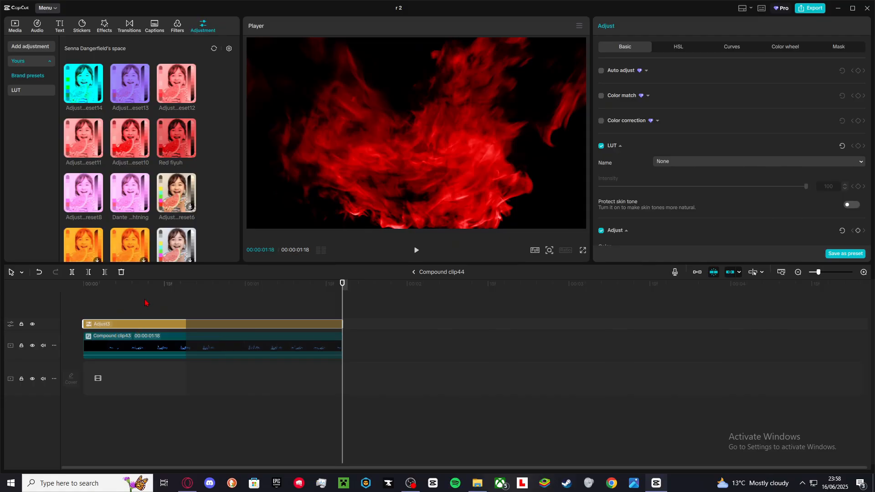
key("Delete")
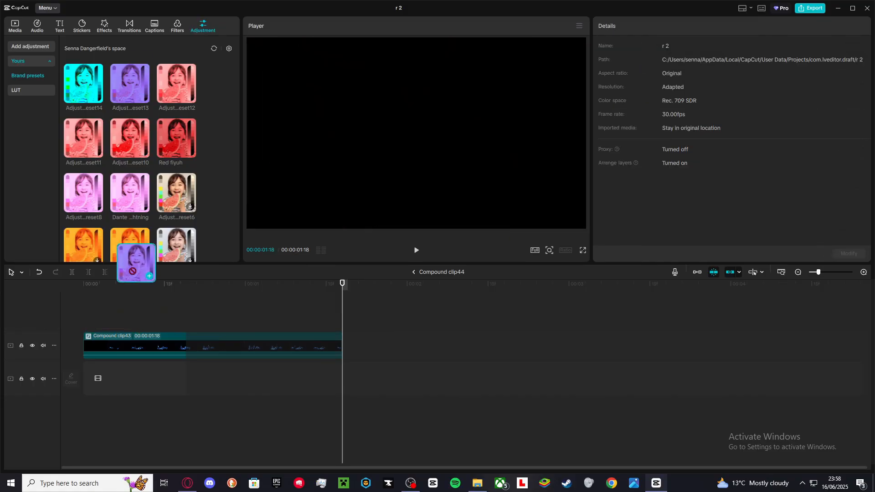
left_click_drag(130, 191, 181, 310)
left_click(93, 309)
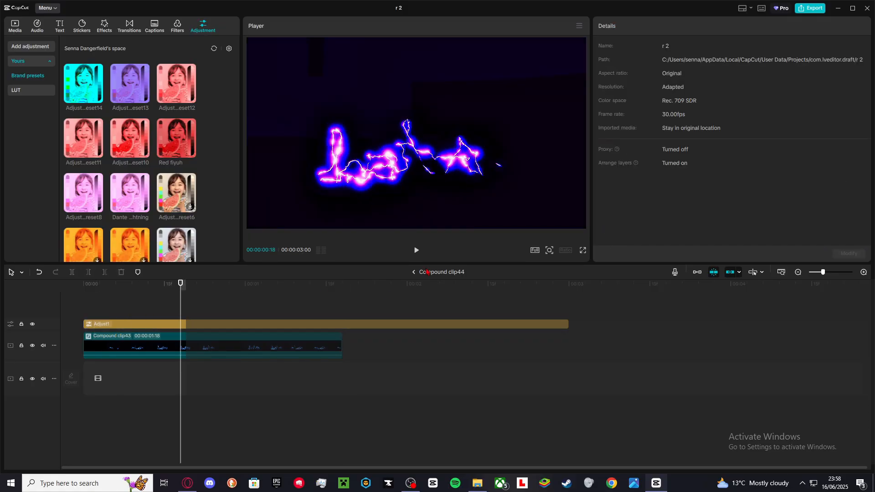
Return to the main timeline, locate Compound clip16 and play through the section after it.
left_click(413, 272)
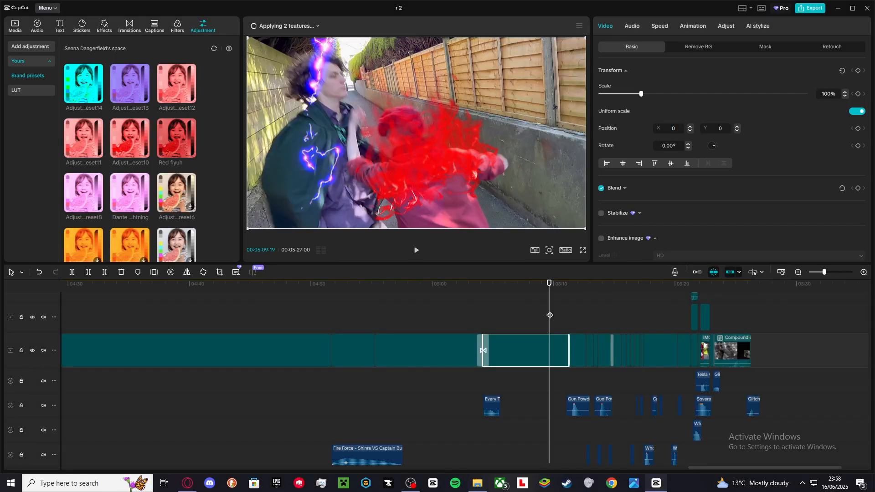
scroll(551, 311, "up", 2)
scroll(550, 314, "down", 3)
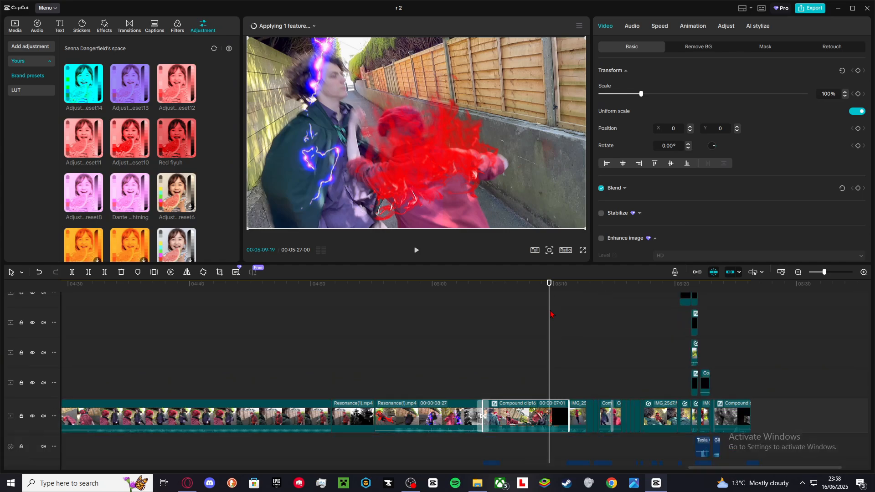
scroll(550, 314, "down", 3)
scroll(551, 315, "down", 6)
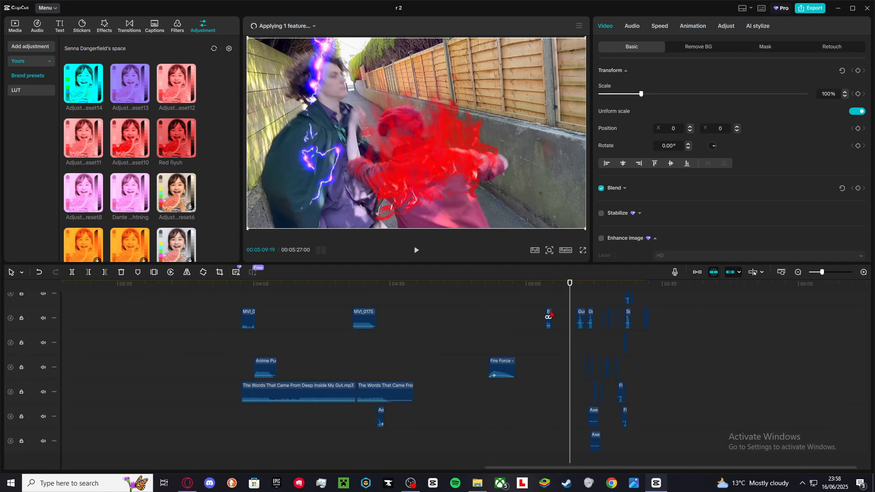
scroll(553, 313, "up", 5)
scroll(549, 317, "right", 1)
scroll(545, 322, "up", 4)
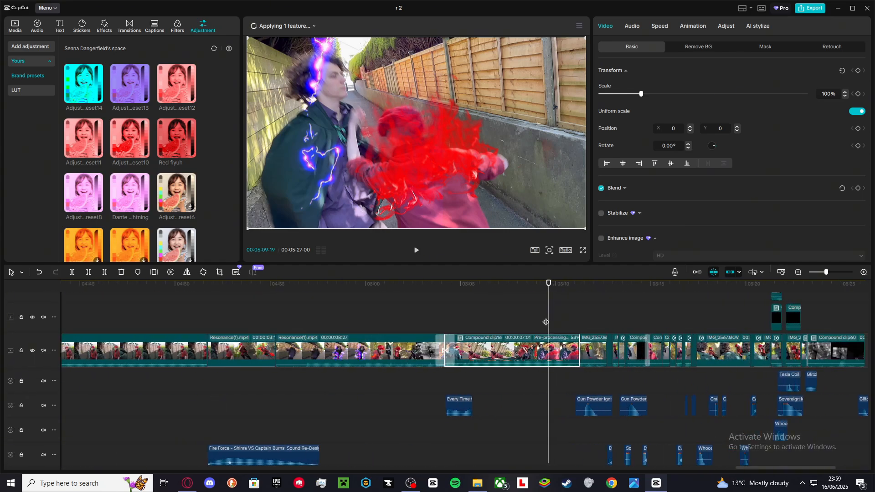
scroll(420, 341, "up", 2)
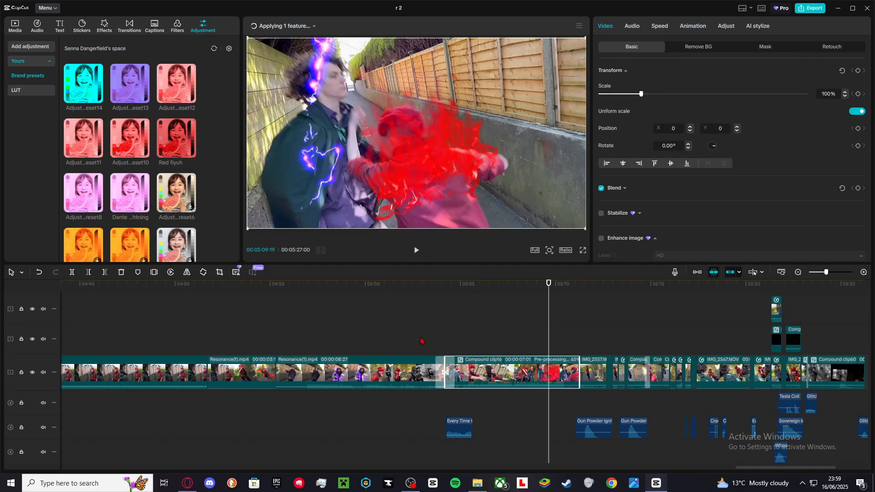
scroll(420, 341, "up", 1)
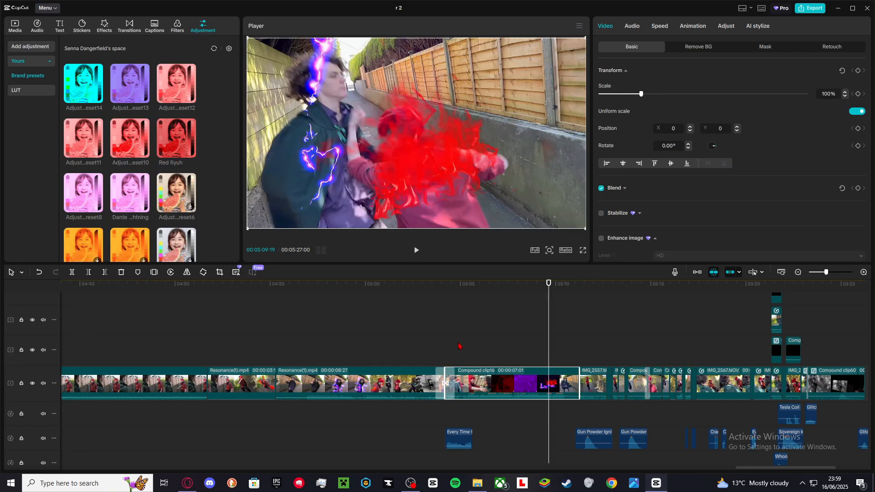
left_click(557, 353)
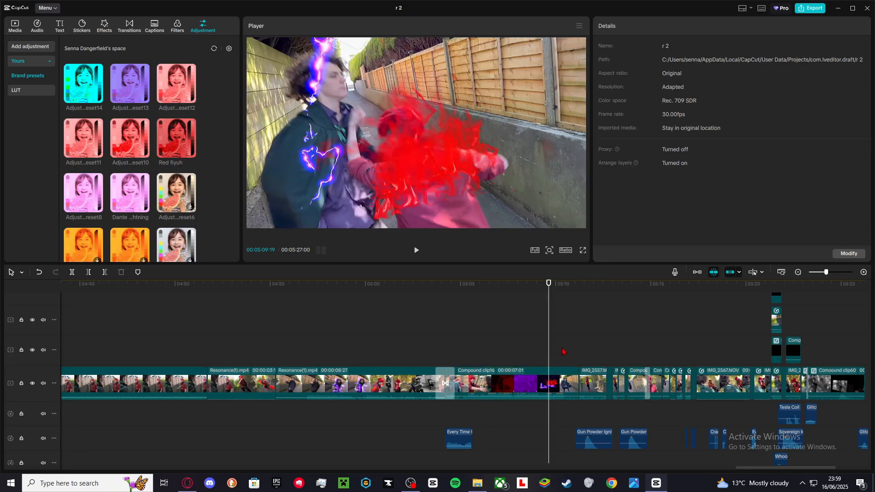
key("space")
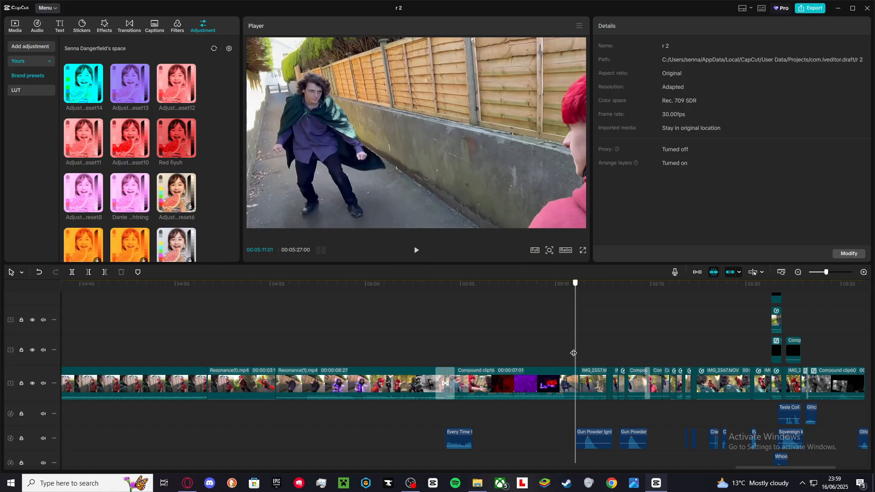
left_click_drag(573, 353, 607, 361)
scroll(607, 362, "up", 3)
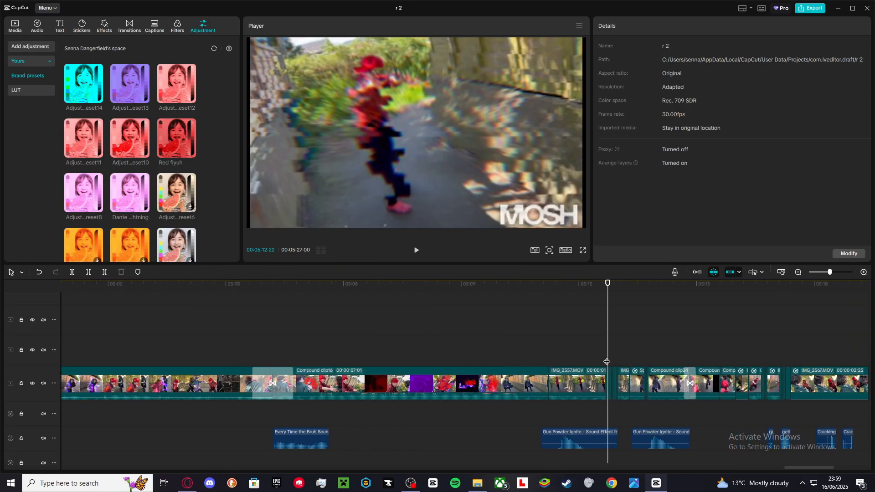
Step frame by frame through the clips following Compound clip16 to review the Mosh glitch effects.
key("Right")
key("Right")
key("Right")
key("Right")
key("Right")
key("Right")
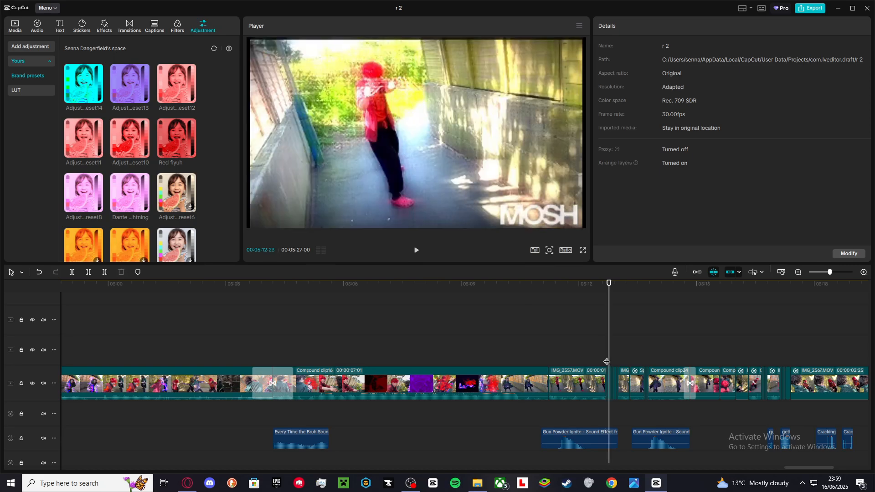
key("Right")
key("Right")
key("Right")
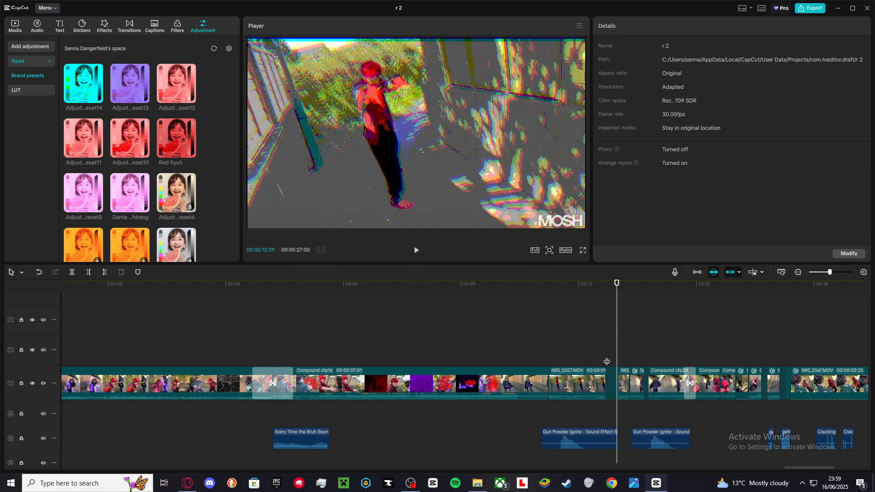
key("Right")
key("Right")
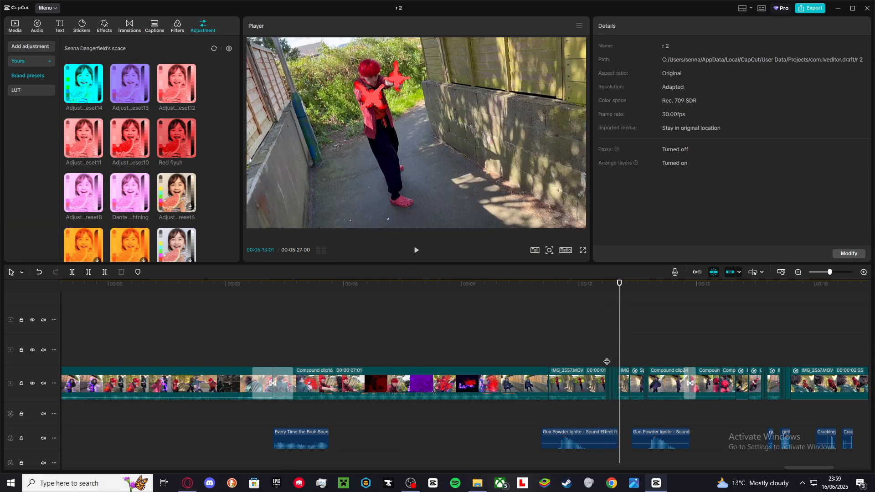
key("Right")
key("Right")
key("Right")
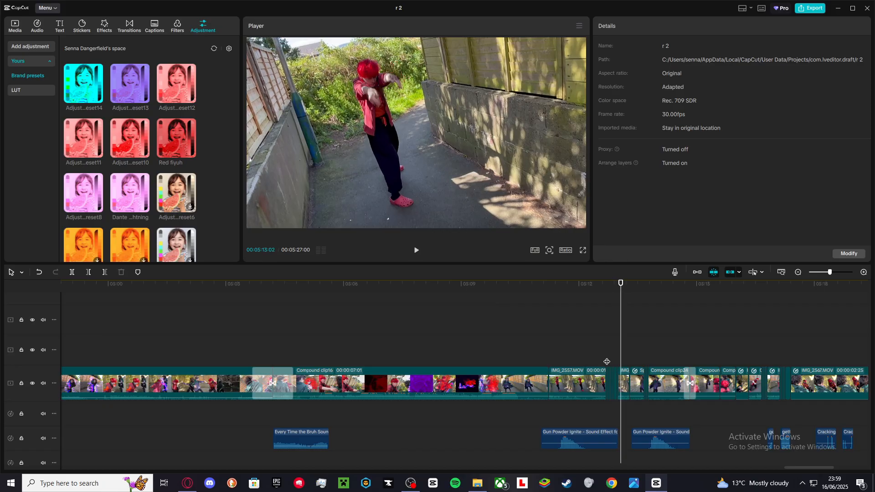
key("Left")
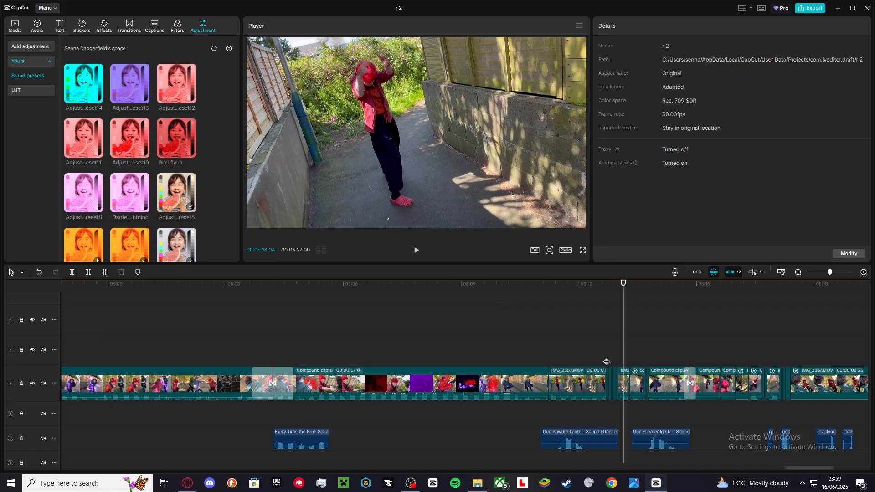
key("Right")
key("Right")
key("Right")
key("Right")
key("Right")
key("Right")
key("Right")
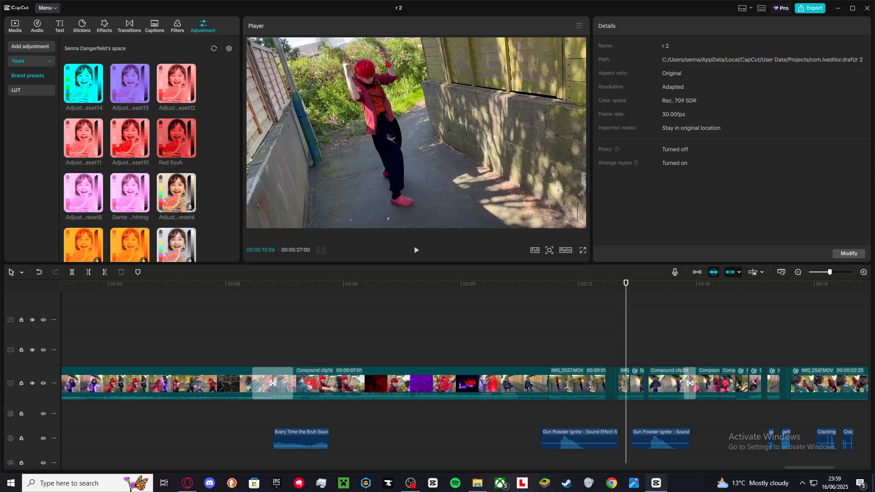
key("Right")
key("Right")
key("Right")
key("Right")
key("Right")
key("Right")
key("Right")
key("Right")
key("Right")
key("Right")
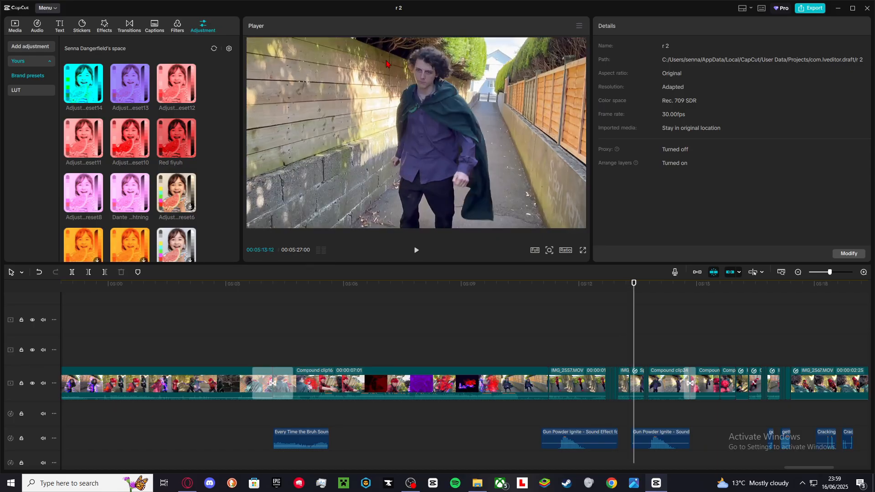
key("Right")
key("Right")
key("Right")
key("Right")
key("Right")
key("Right")
key("Right")
key("Right")
key("Right")
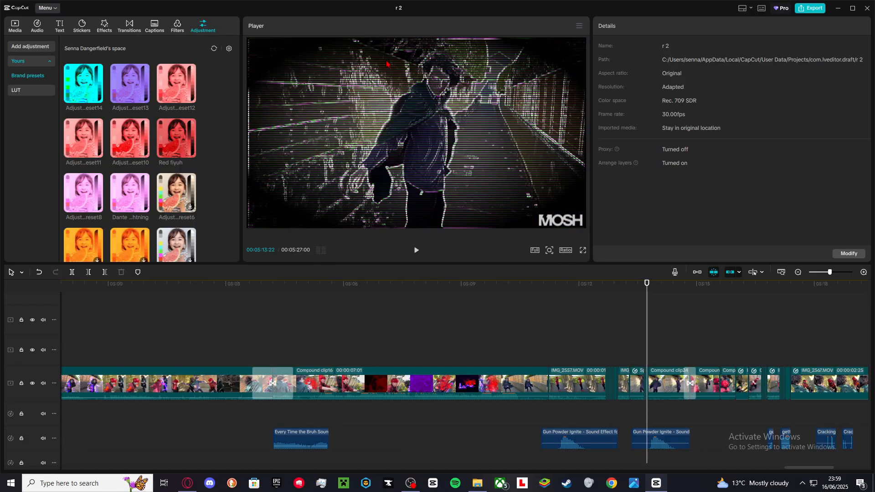
key("Right")
key("Right")
key("Right")
key("Right")
key("Right")
key("Right")
key("Right")
key("Right")
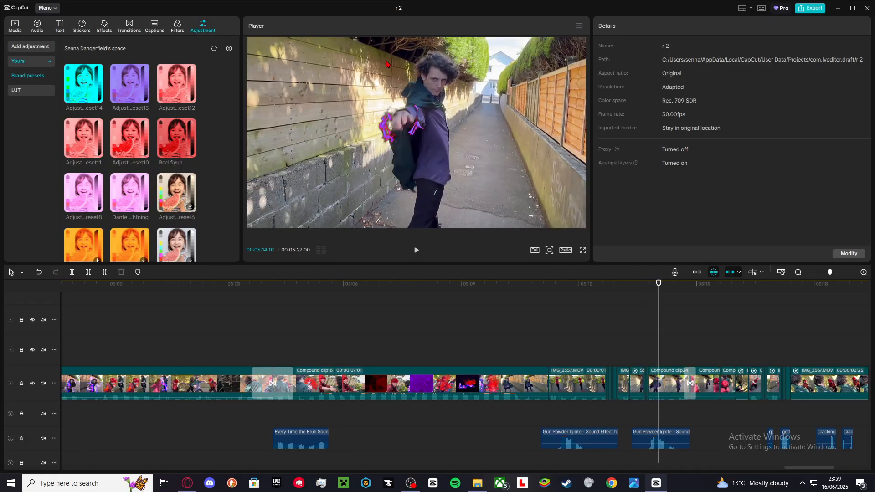
key("Right")
key("Right")
key("Right")
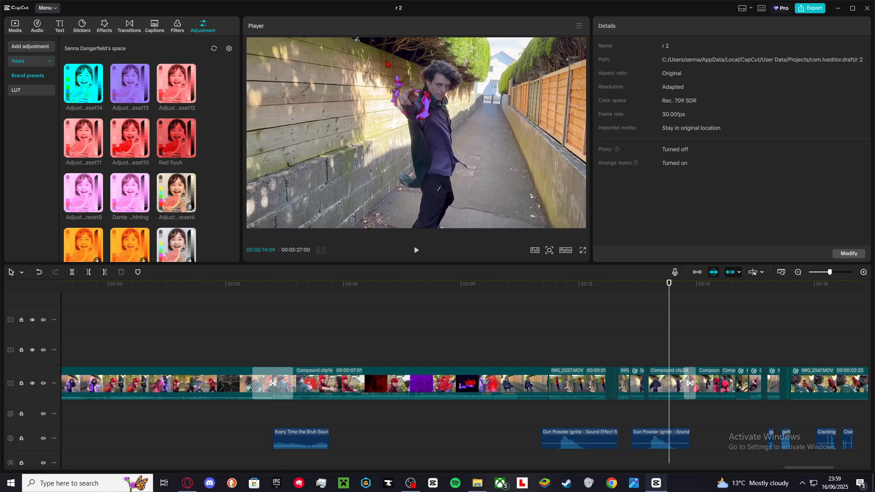
key("Right")
key("Right")
key("Right")
key("Right")
key("Right")
key("Right")
key("Right")
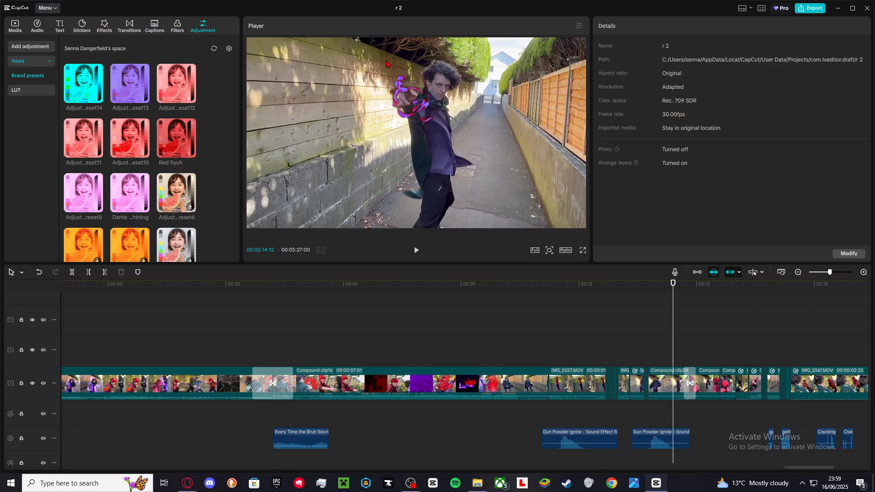
key("Right")
key("Right")
key("Right")
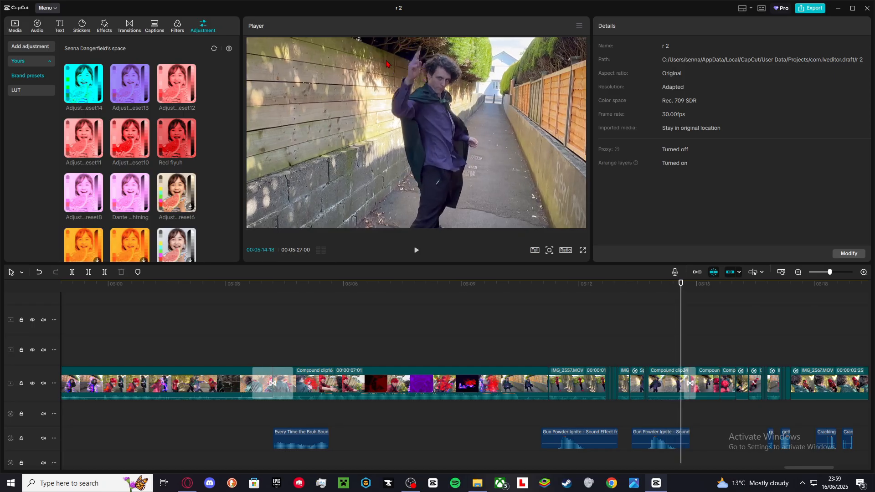
Step frame by frame back and forth around the clip following Compound clip16 to compare the frames.
key("Right")
key("Right")
key("Right")
key("Right")
key("Right")
key("Right")
key("Right")
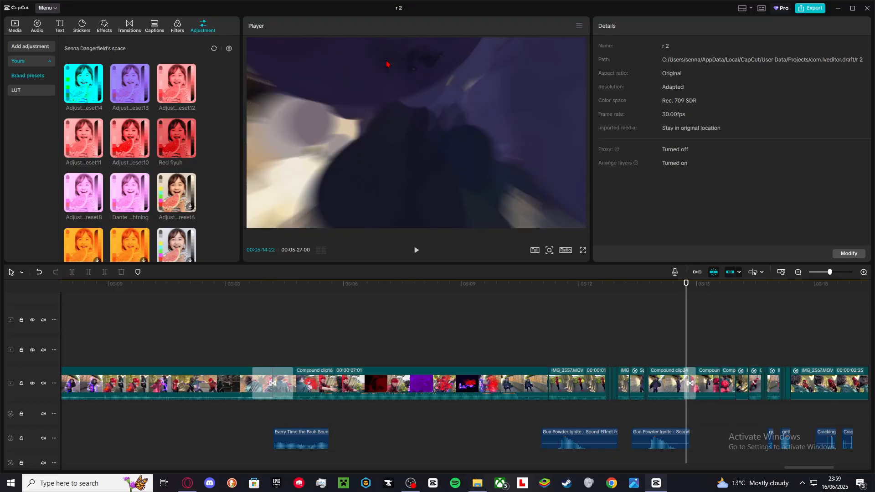
key("Right")
key("Right")
key("Right")
key("Right")
key("Right")
key("Right")
key("Right")
key("Right")
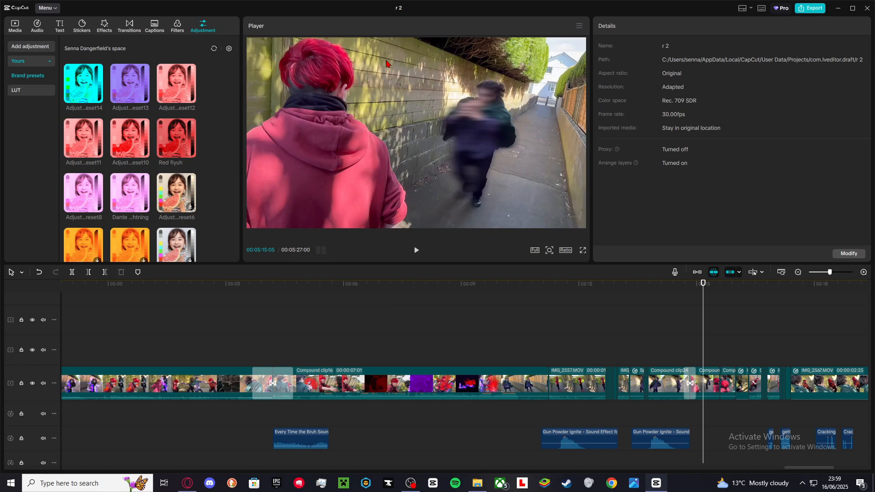
key("Left")
key("Left")
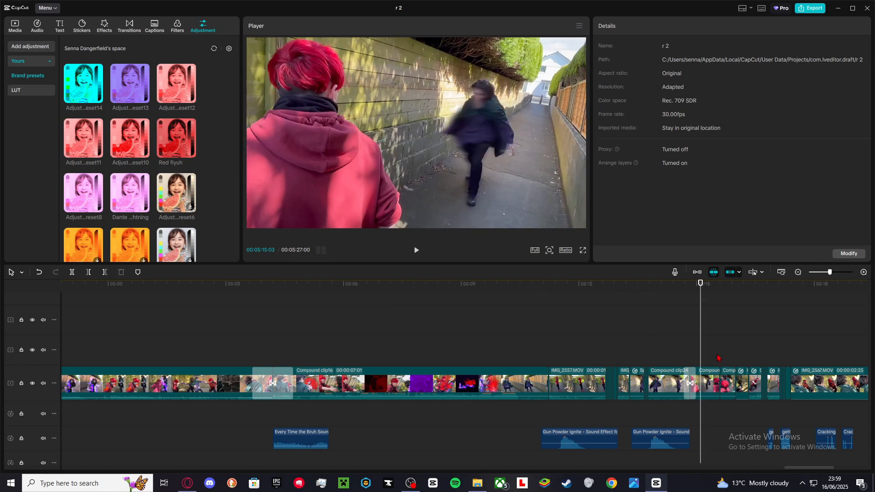
Open Compound clip29 and inspect the effects applied to its Special effects clip while scrubbing through it.
double_click(706, 381)
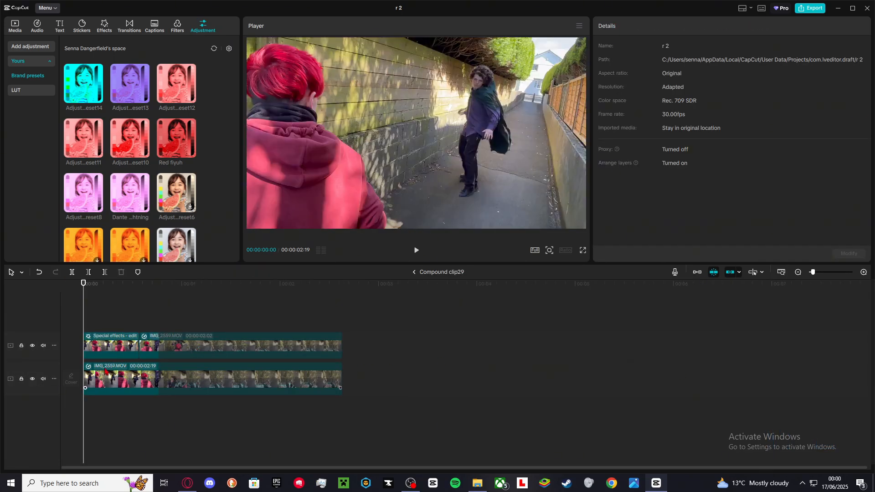
scroll(105, 370, "up", 1)
left_click(104, 337)
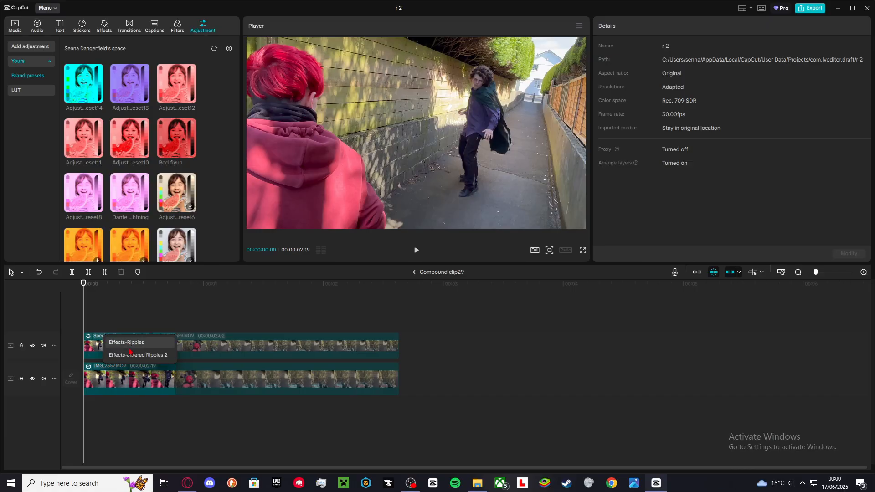
left_click(98, 316)
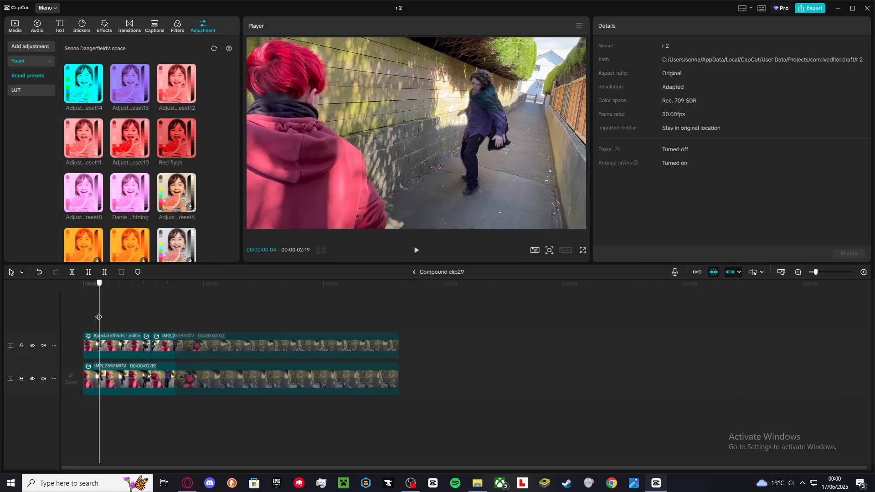
left_click_drag(99, 317, 153, 313)
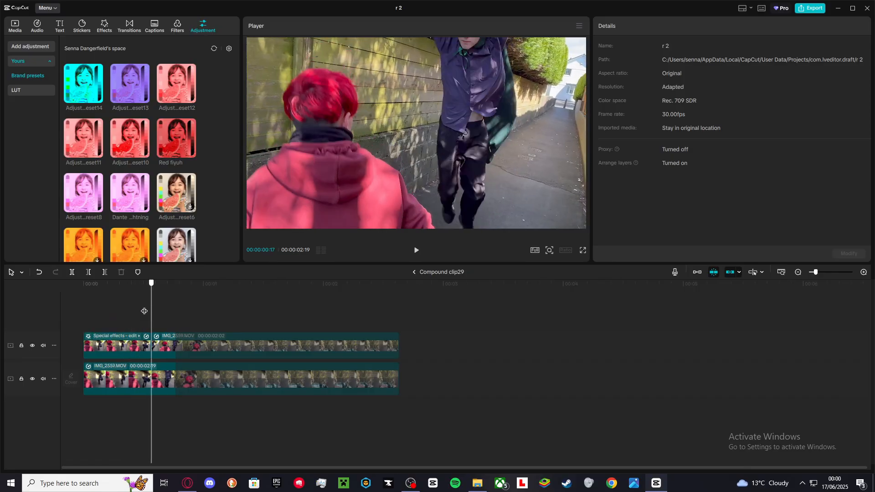
Review the Special effects clip's speed settings, including its custom speed curve.
left_click(133, 349)
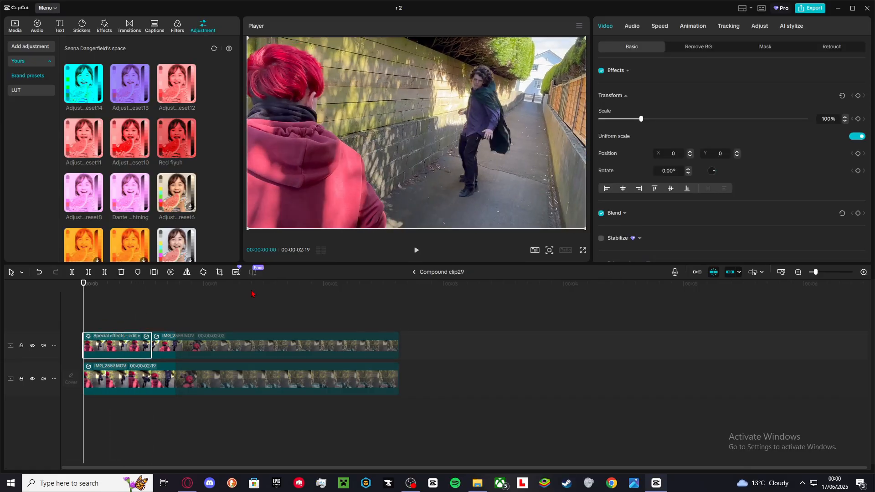
left_click(660, 27)
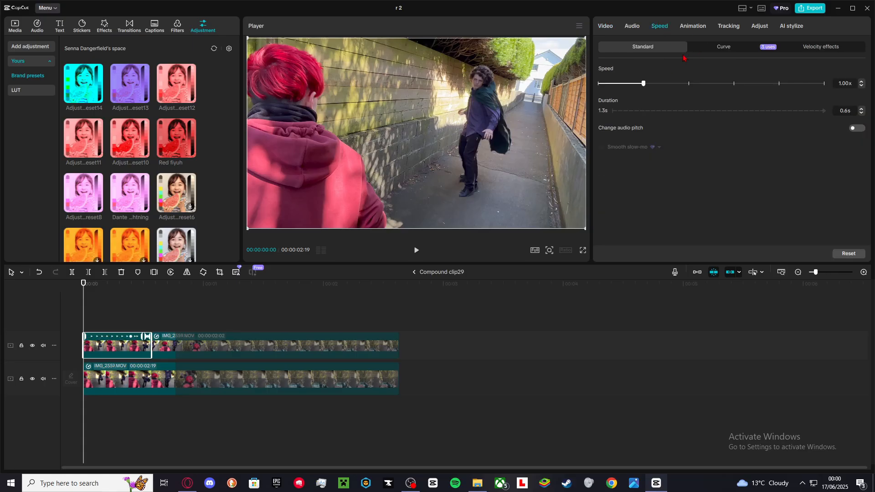
left_click(722, 47)
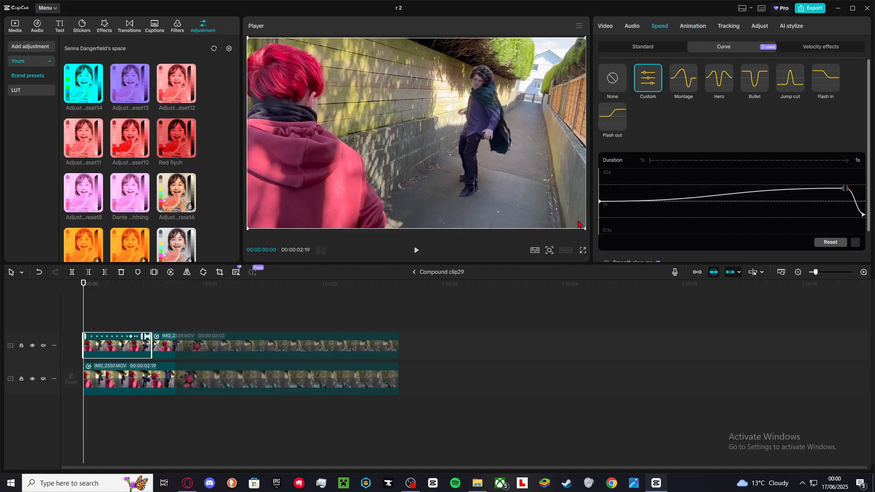
left_click_drag(85, 314, 352, 300)
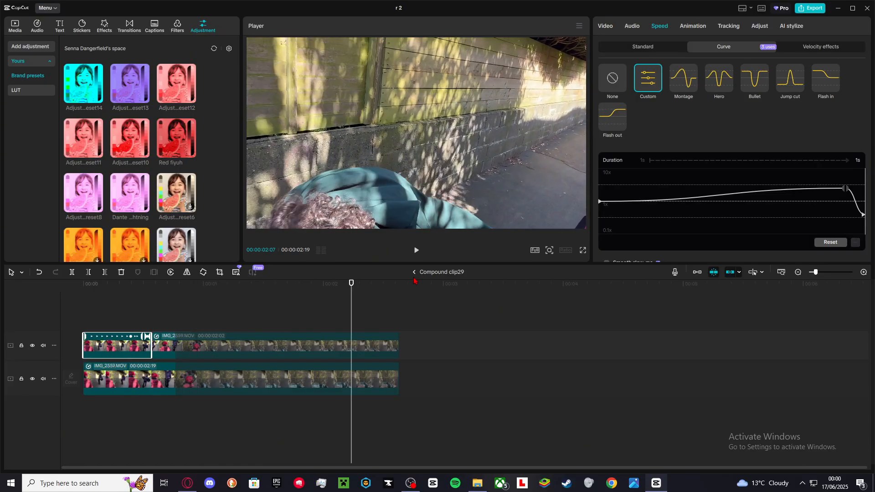
Return to the main timeline and scroll across to the section after Compound clip16.
left_click(414, 272)
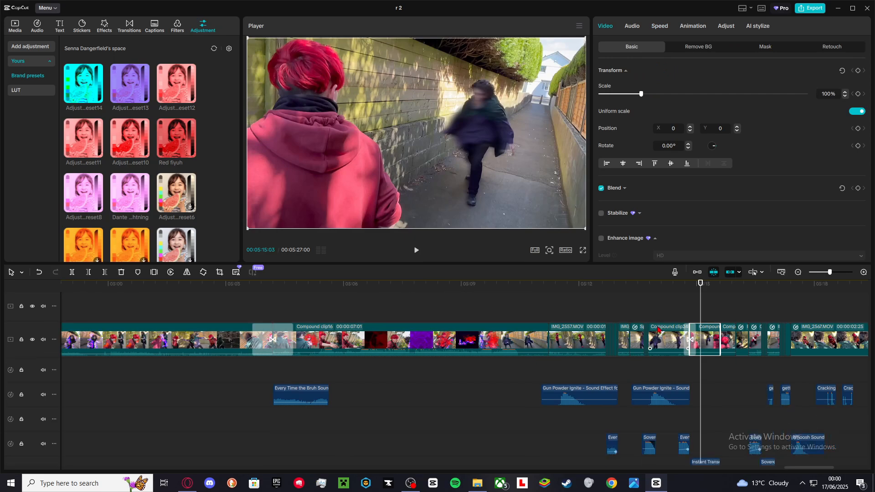
scroll(716, 342, "right", 5)
scroll(688, 345, "up", 3)
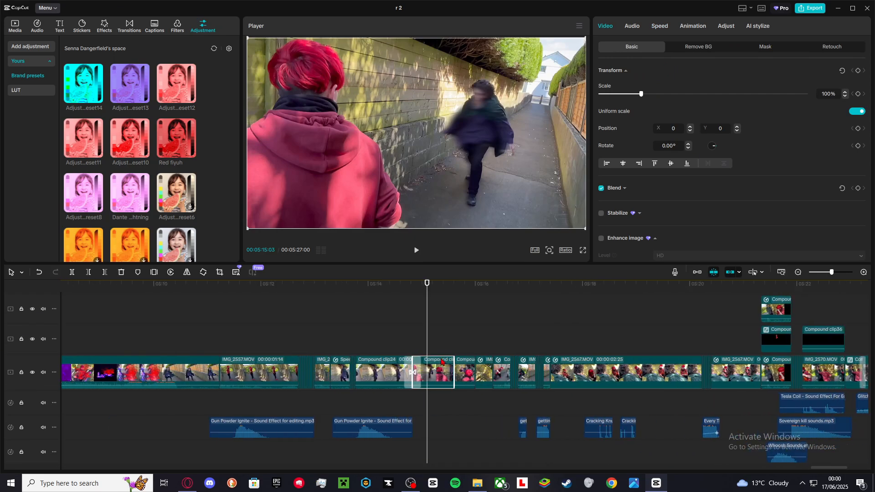
Reopen Compound clip29, review the Special effects clip's effects list, then return to the main timeline.
left_click(480, 344)
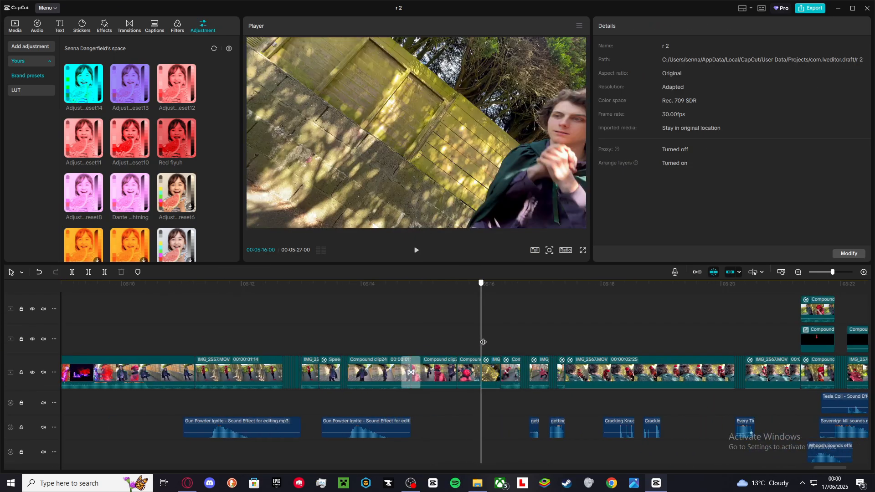
left_click(435, 344)
double_click(433, 372)
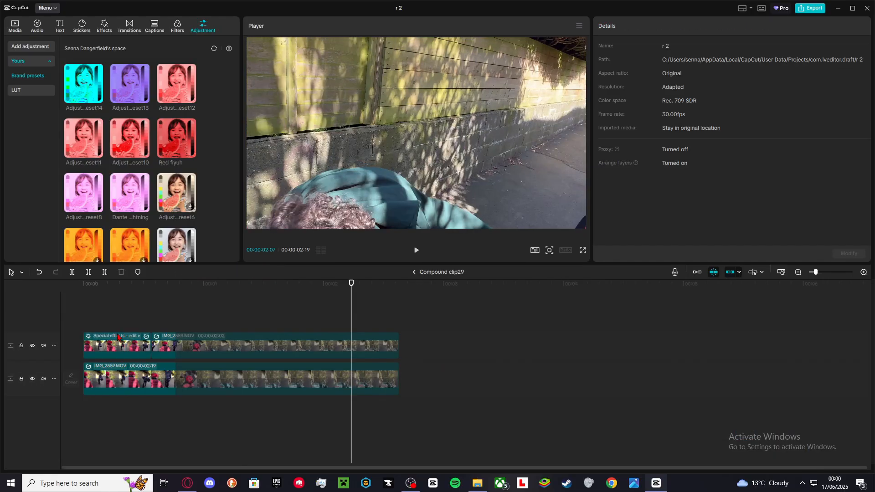
left_click(119, 338)
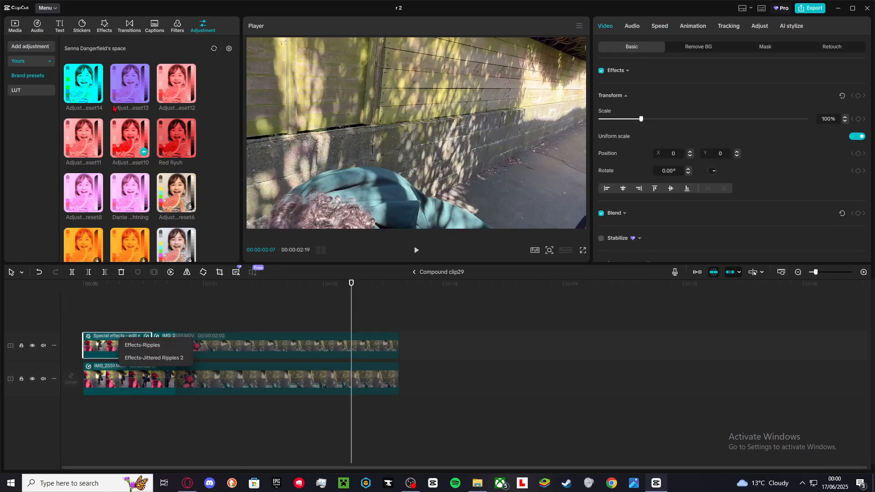
left_click(104, 26)
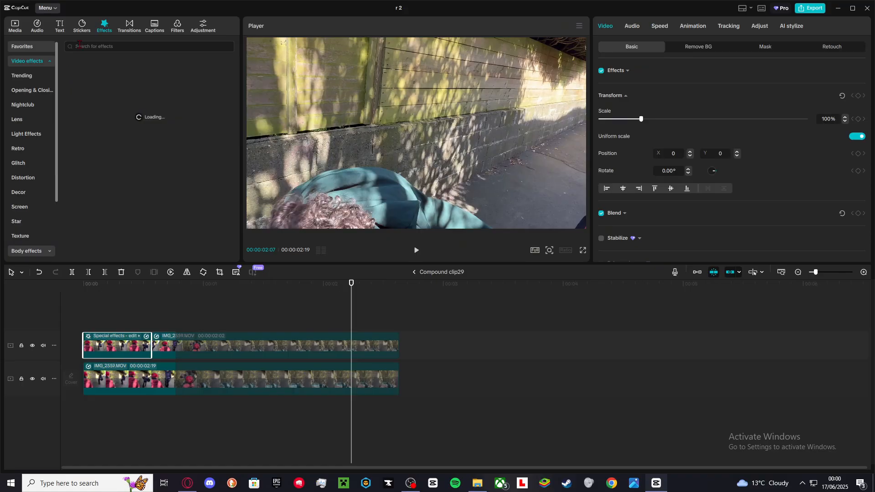
left_click_drag(119, 323, 136, 323)
left_click(413, 273)
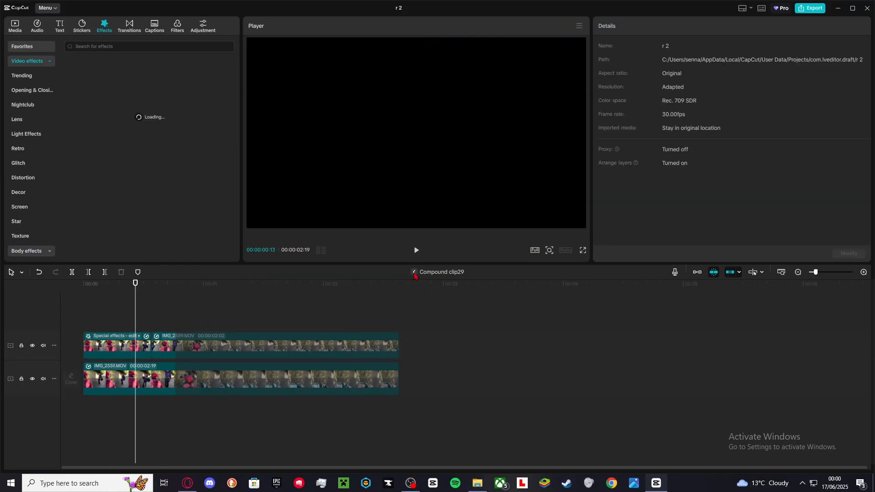
Play through the main timeline section and review the IMG_2567.MOV clip's custom speed curve.
left_click_drag(403, 340, 557, 304)
scroll(421, 327, "down", 4)
scroll(420, 326, "up", 3)
key("space")
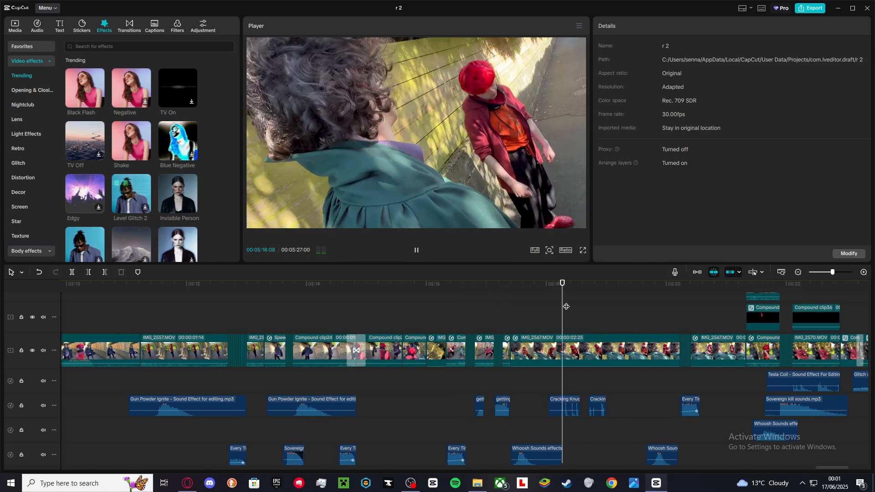
left_click(570, 338)
key("space")
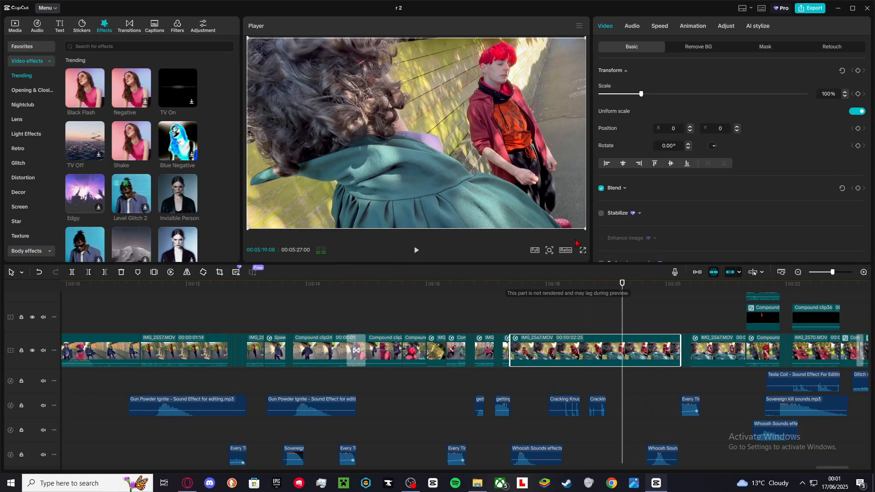
left_click(654, 26)
key("space")
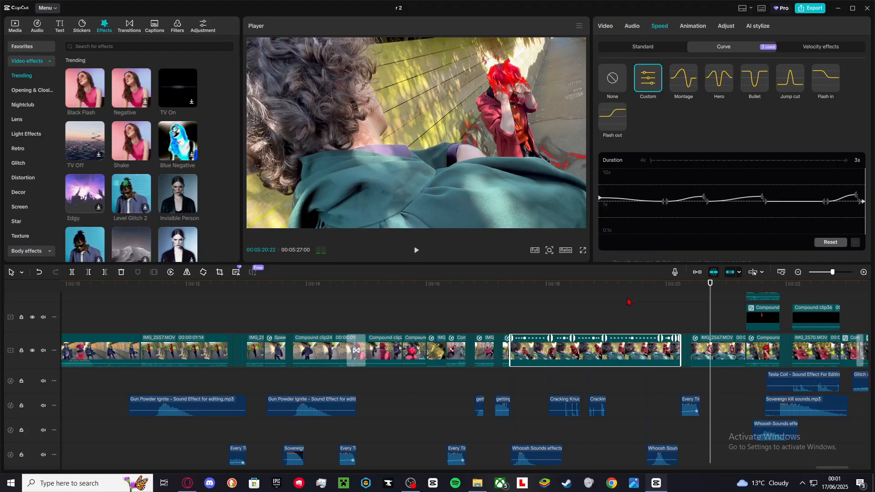
key("space")
key("space")
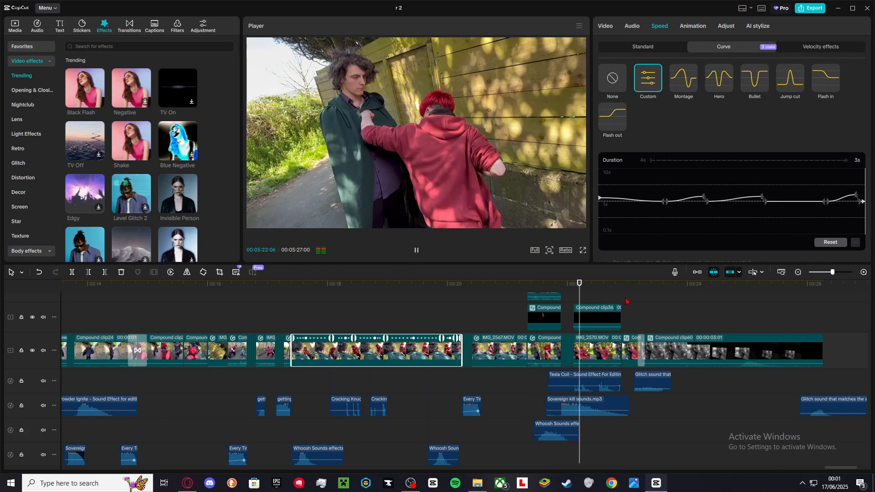
key("space")
Scroll through the stacked video and audio tracks around Compound clip60 and play that section.
left_click_drag(568, 333, 630, 330)
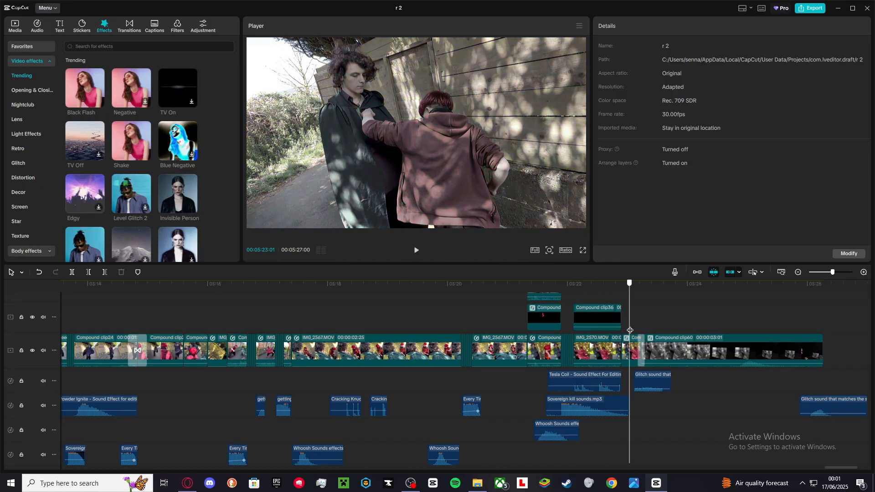
scroll(629, 330, "up", 4)
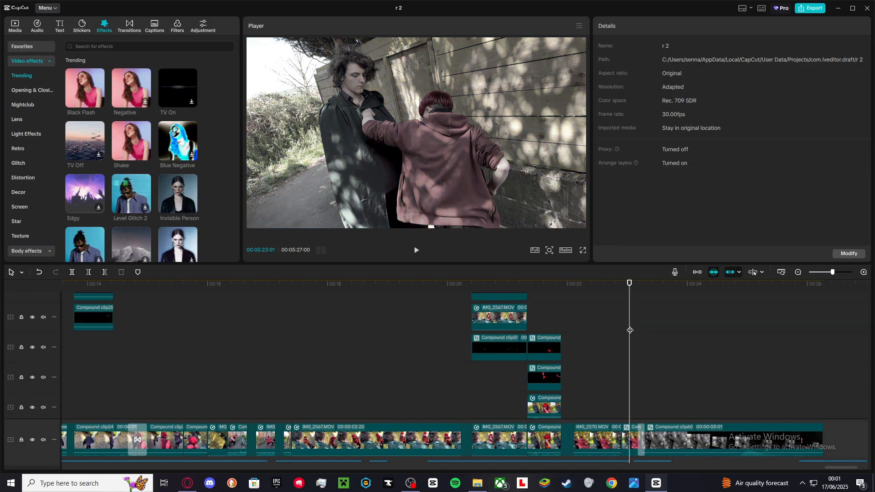
scroll(630, 330, "down", 3)
scroll(630, 330, "down", 3)
scroll(547, 328, "right", 4)
scroll(487, 325, "left", 1)
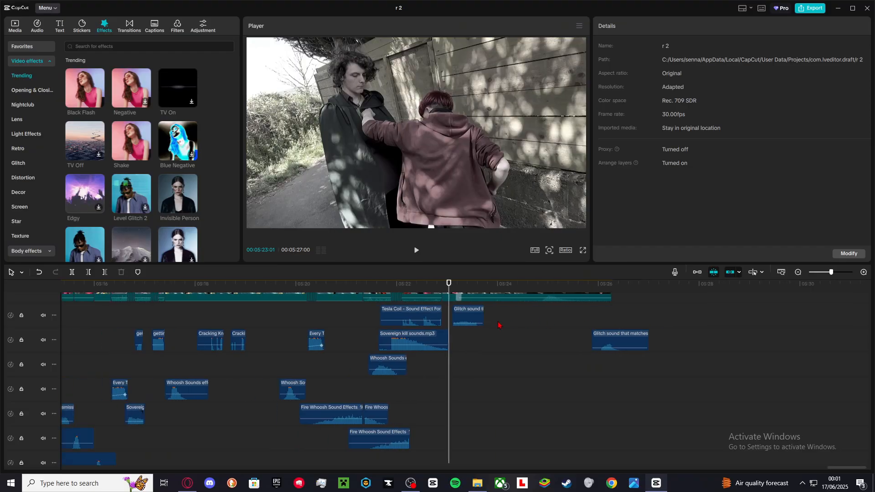
scroll(486, 325, "up", 2)
key("space")
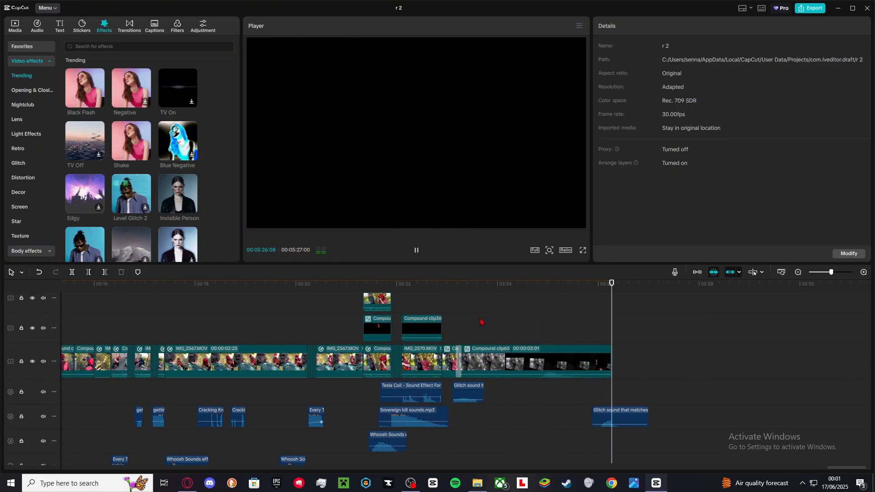
key("space")
Open Compound clip60 and temporarily set the Special effects clip's opacity to 0% before restoring it to 100%.
left_click(518, 323)
left_click_drag(517, 324, 577, 330)
double_click(518, 360)
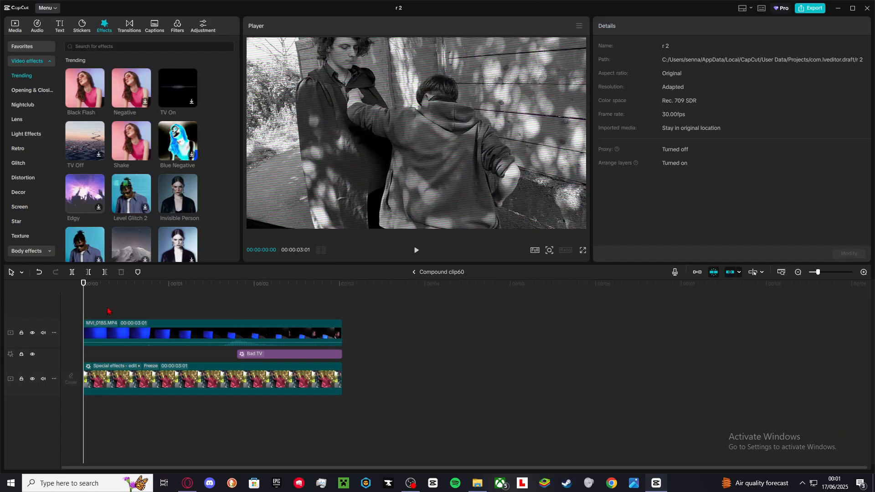
left_click_drag(108, 311, 97, 310)
left_click(114, 372)
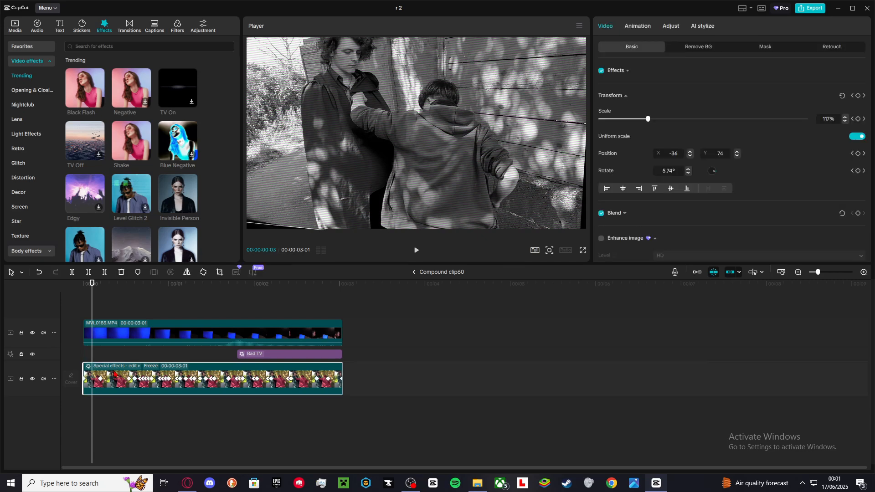
scroll(652, 116, "down", 5)
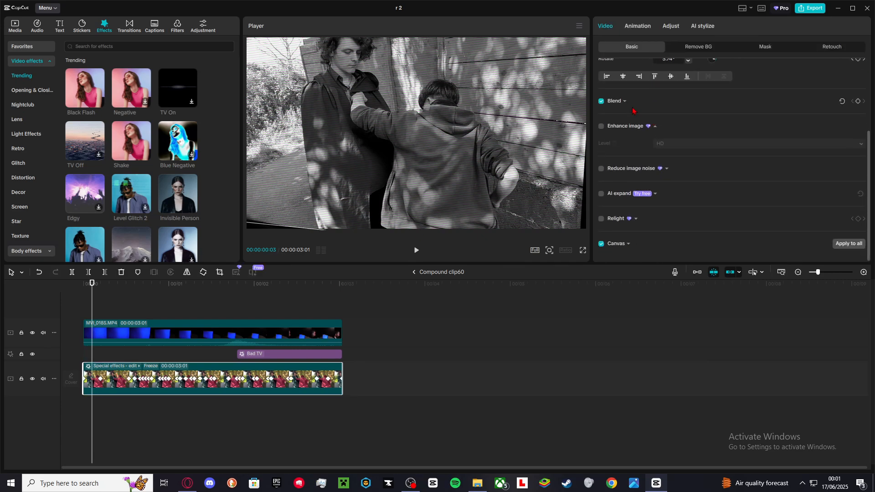
left_click(618, 104)
left_click_drag(807, 142, 539, 145)
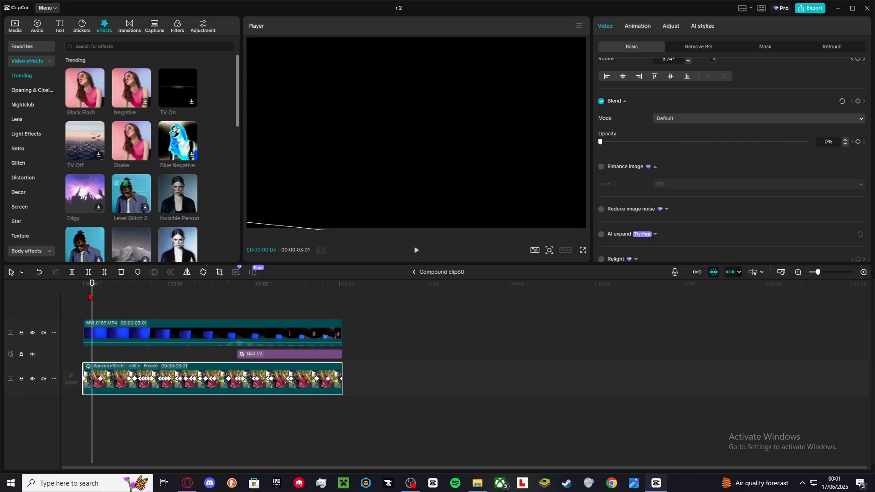
left_click_drag(93, 297, 263, 291)
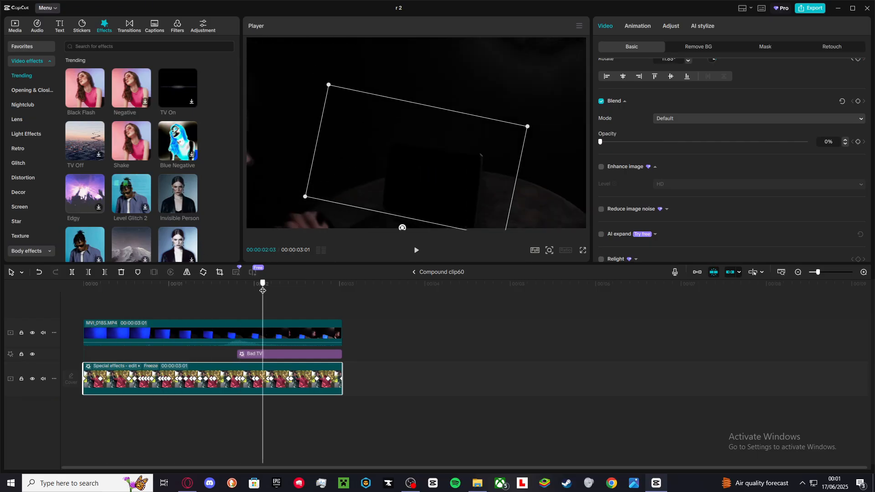
left_click_drag(664, 144, 808, 142)
Toggle the MVI_0165.MP4 overlay's chroma key off and back on to compare the keyed result.
left_click(296, 326)
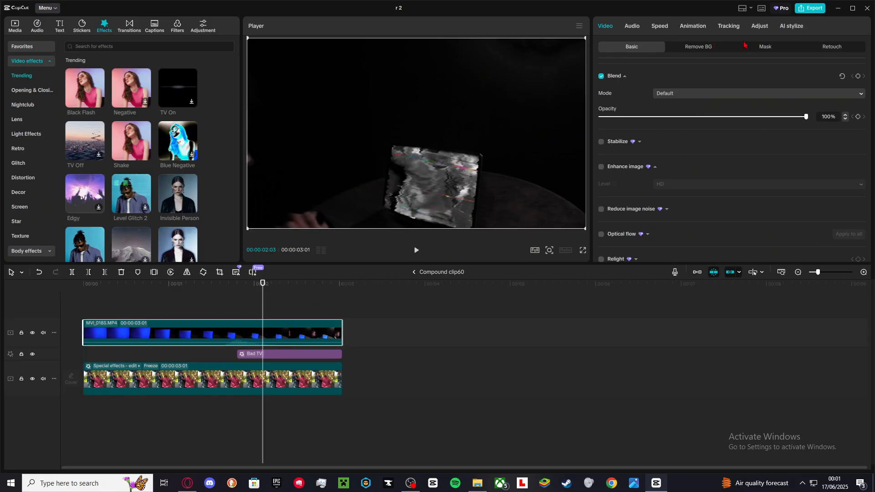
left_click(710, 46)
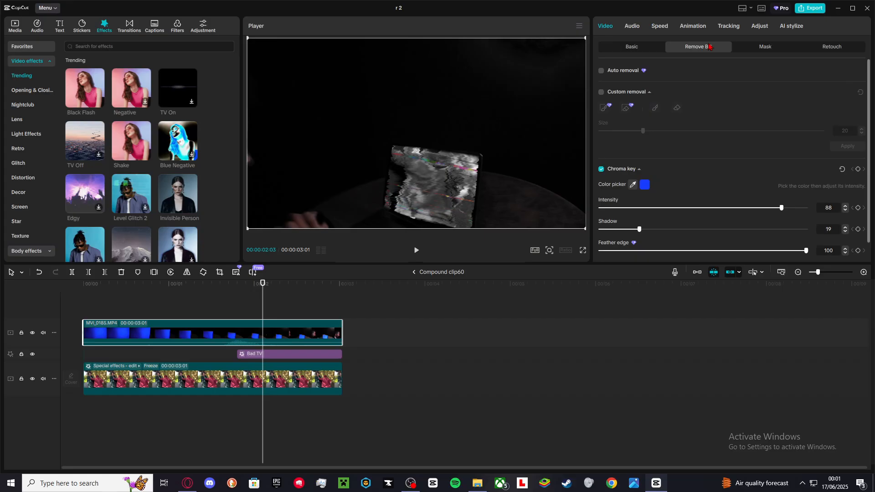
left_click(601, 172)
left_click(601, 169)
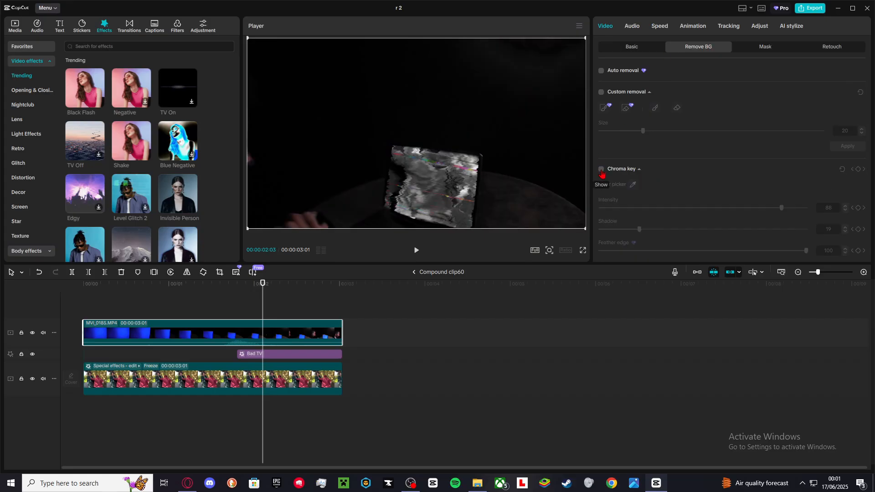
left_click(632, 184)
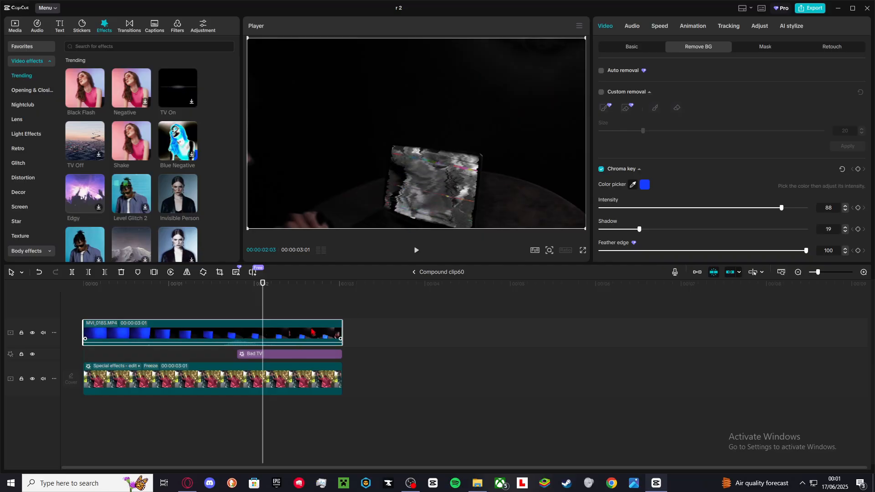
left_click(288, 315)
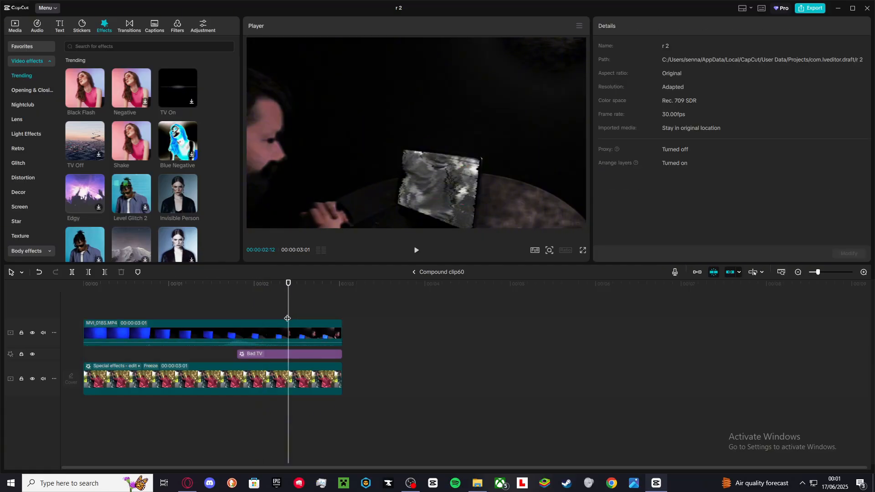
Scrub through Compound clip60 and return to the main timeline.
left_click_drag(296, 295, 344, 302)
left_click(414, 272)
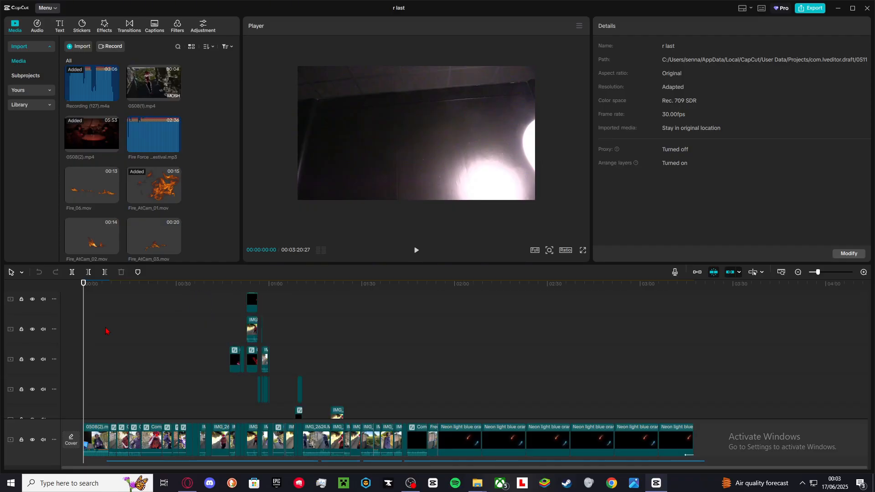
Play through the opening section of the main timeline while scrolling between the video layers and audio tracks.
left_click(106, 332)
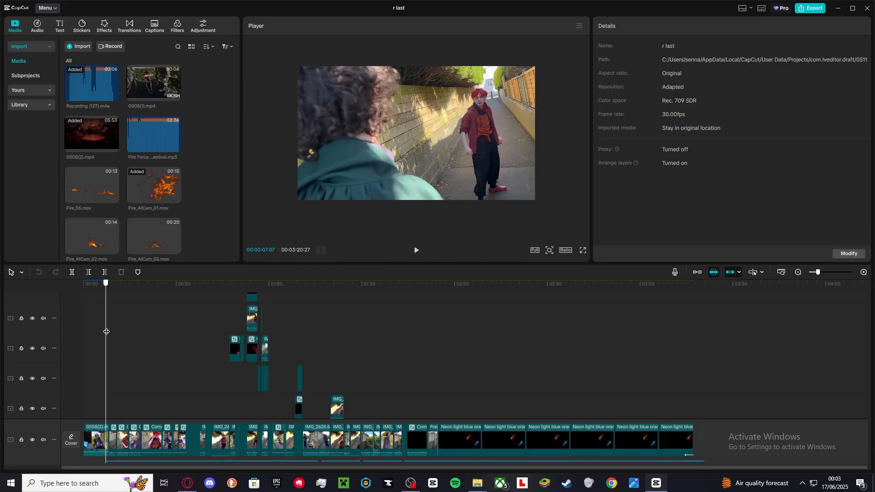
left_click(106, 333)
left_click_drag(109, 333, 141, 343)
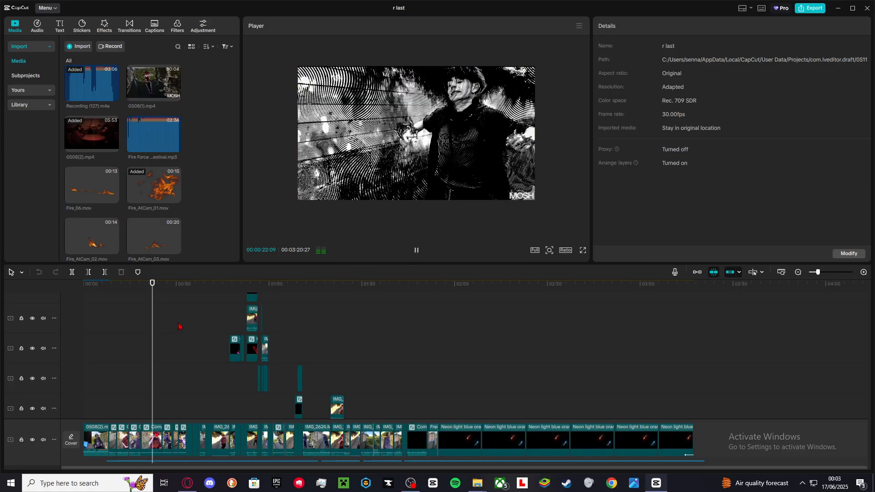
key("space")
scroll(178, 323, "down", 5)
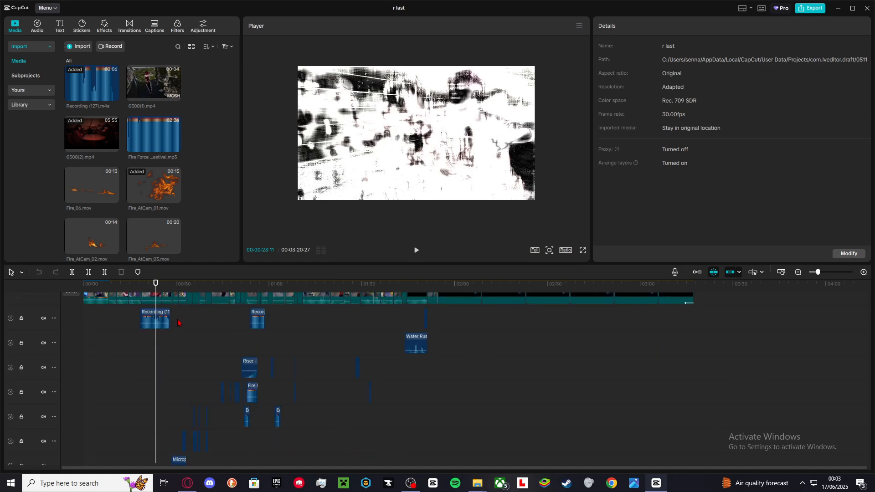
scroll(164, 335, "up", 5)
left_click(112, 352)
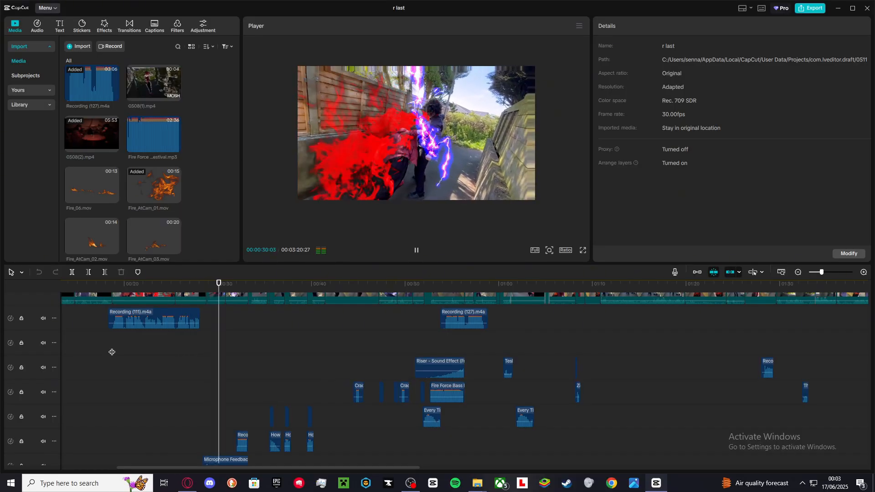
key("space")
scroll(122, 352, "up", 1)
scroll(121, 351, "up", 3)
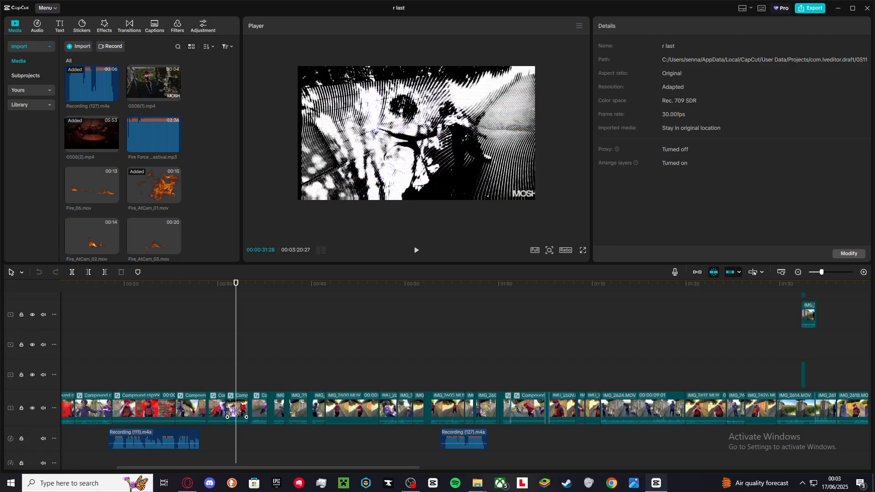
Open Compound clip127 to inspect its stacked compound and IMG_2583.MOV layers, then return to the main timeline.
left_click(233, 399)
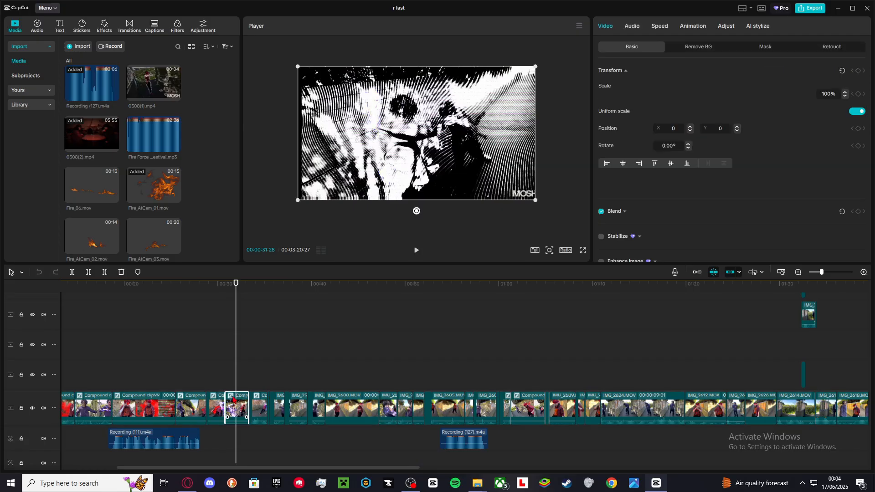
double_click(233, 399)
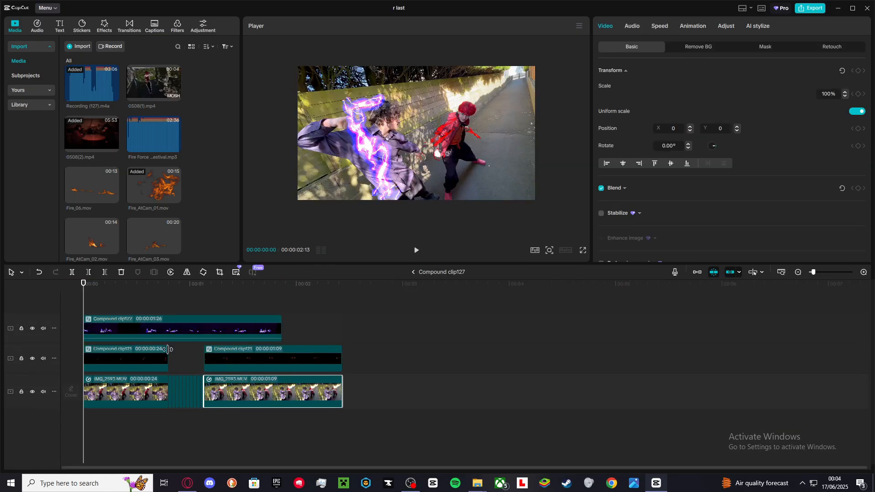
left_click(413, 272)
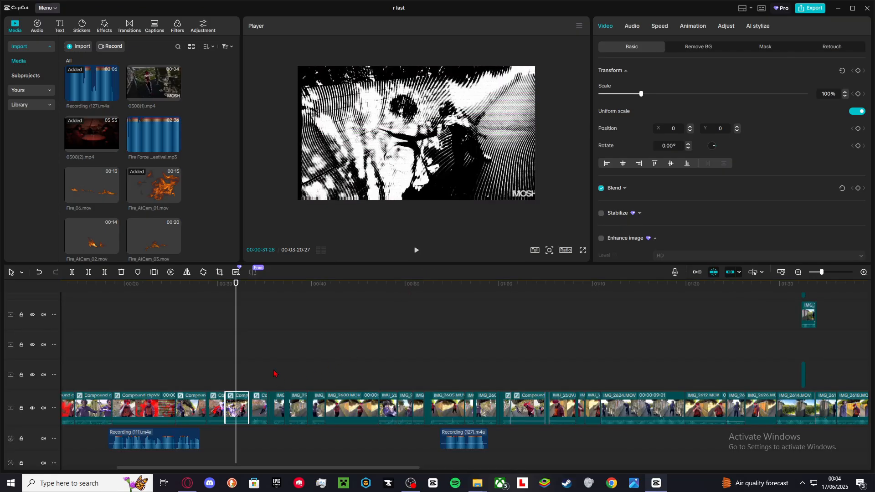
Scrub ahead and open Compound clip138 to view its adjustment layer over Compound clip60, then return.
left_click(272, 373)
left_click_drag(272, 373, 464, 355)
scroll(464, 355, "up", 6)
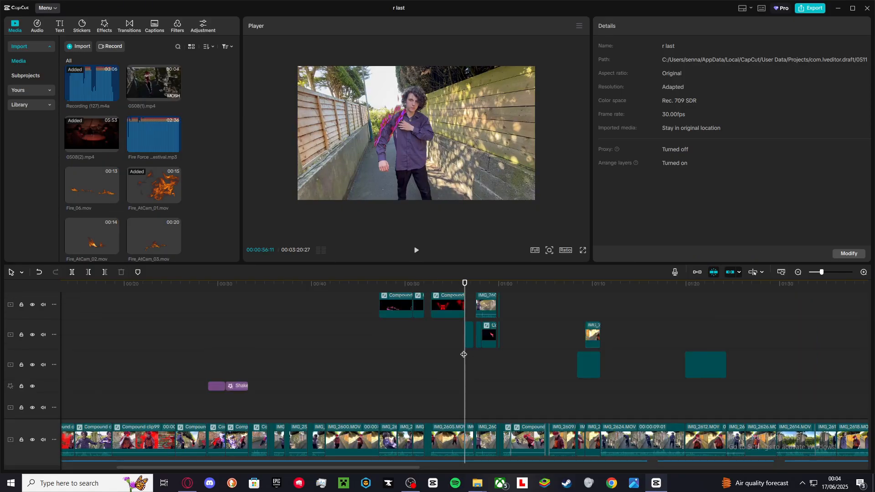
double_click(446, 332)
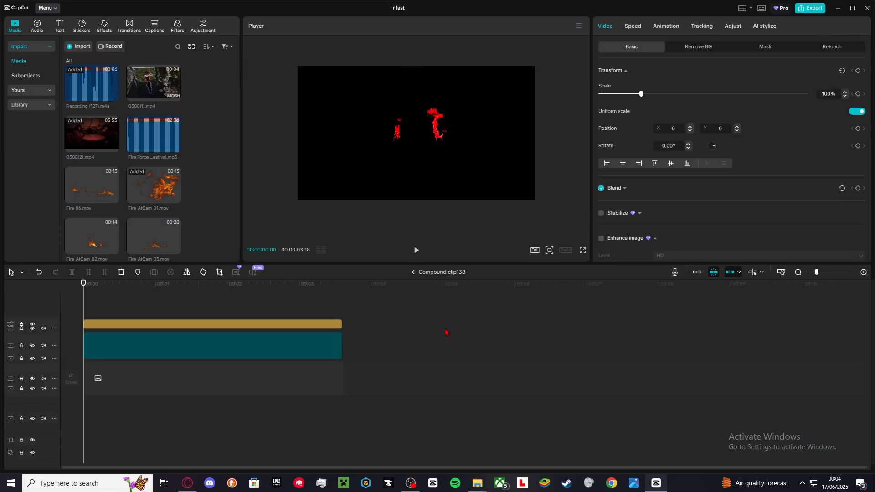
left_click(413, 272)
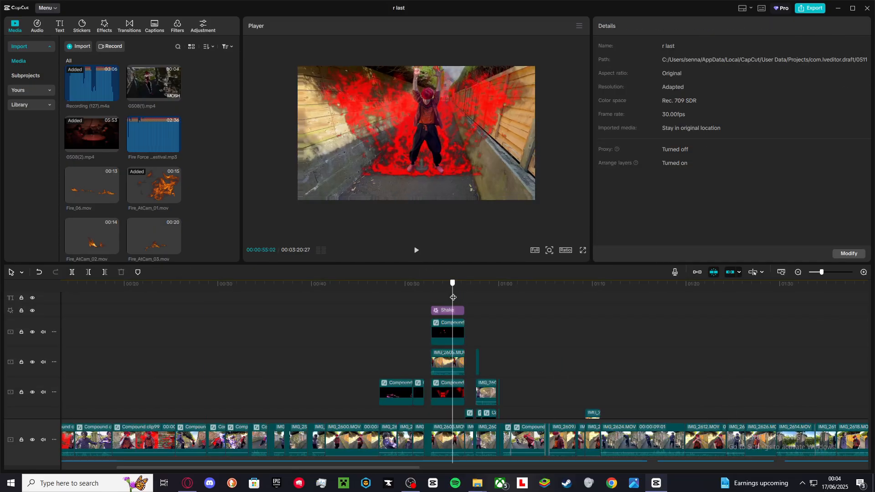
Play the section with the Shake effect and stacked overlays, scrolling down to the main track and zooming in.
left_click_drag(453, 297, 542, 314)
key("space")
scroll(540, 315, "down", 3)
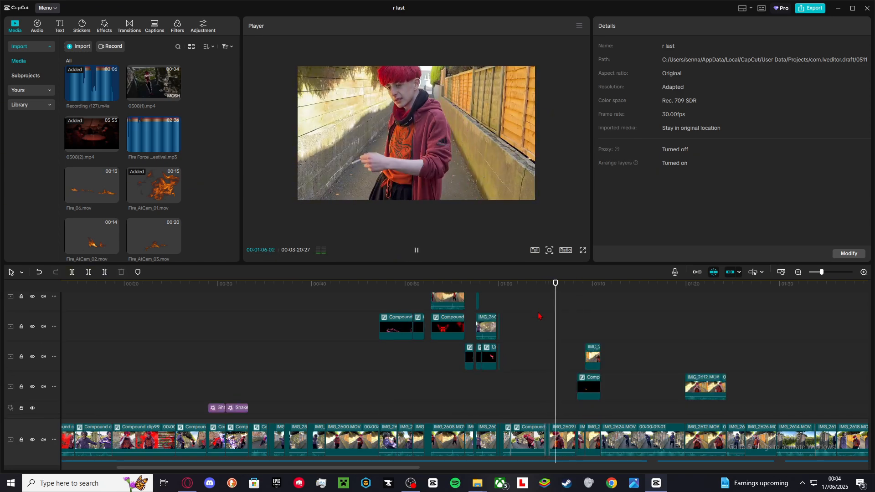
scroll(531, 321, "down", 5)
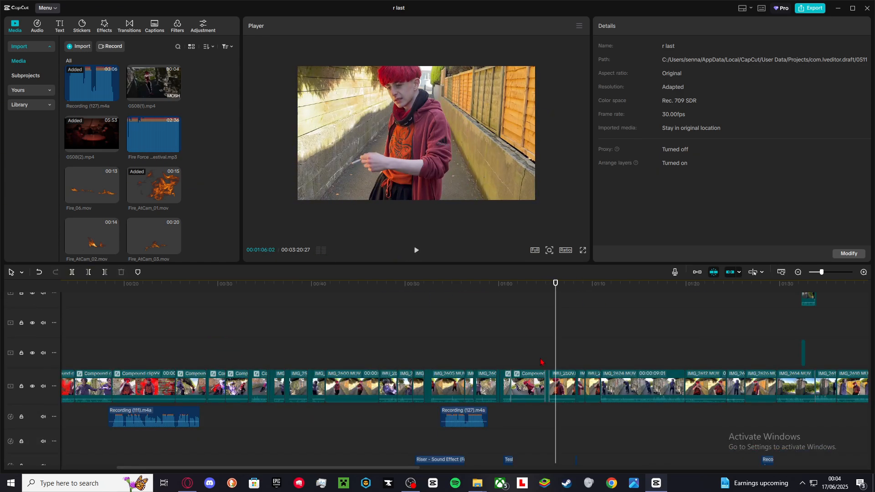
scroll(541, 362, "up", 5)
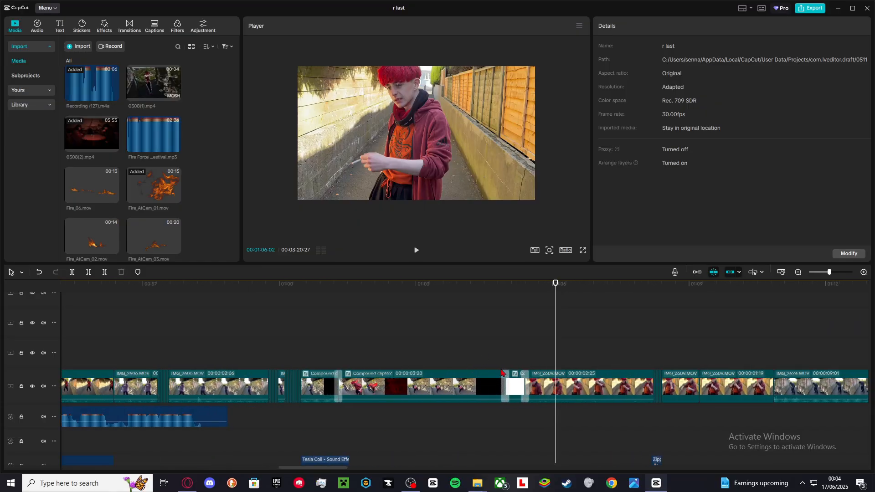
Inspect the Mix transition between Compound clip162 and IMG_2609.MOV, then deselect it and scrub forward.
left_click(505, 376)
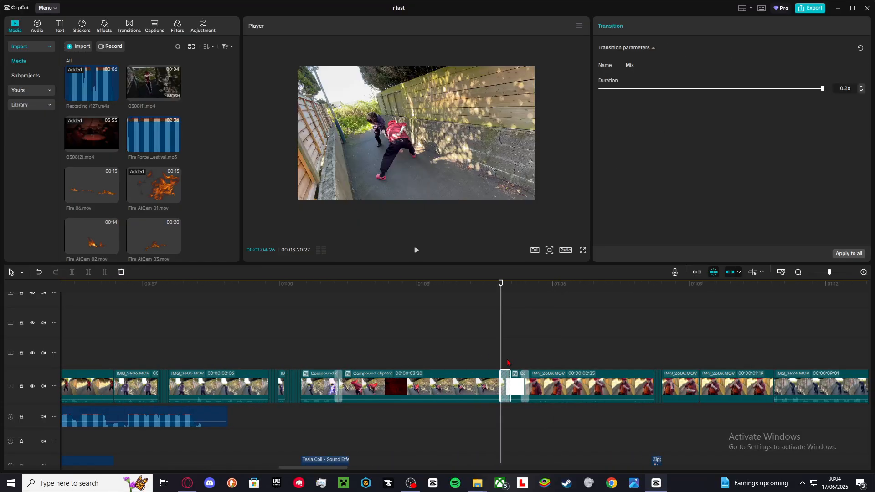
left_click(524, 386)
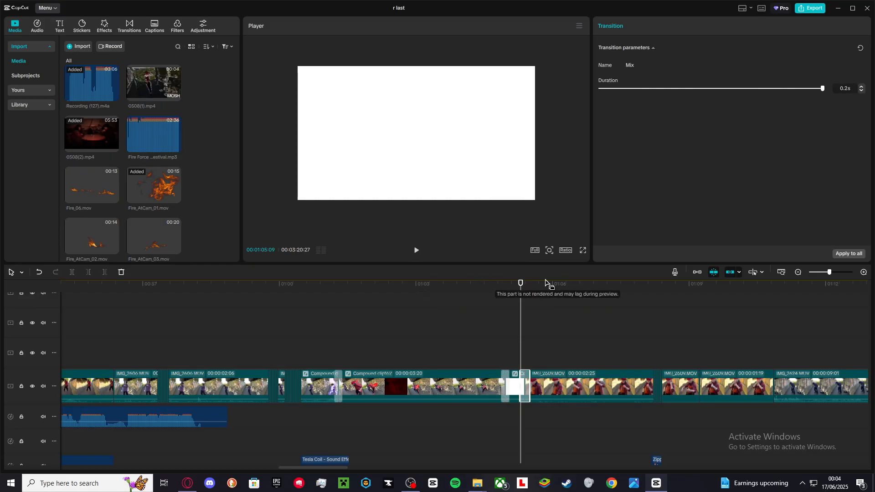
left_click(516, 387)
left_click(536, 342)
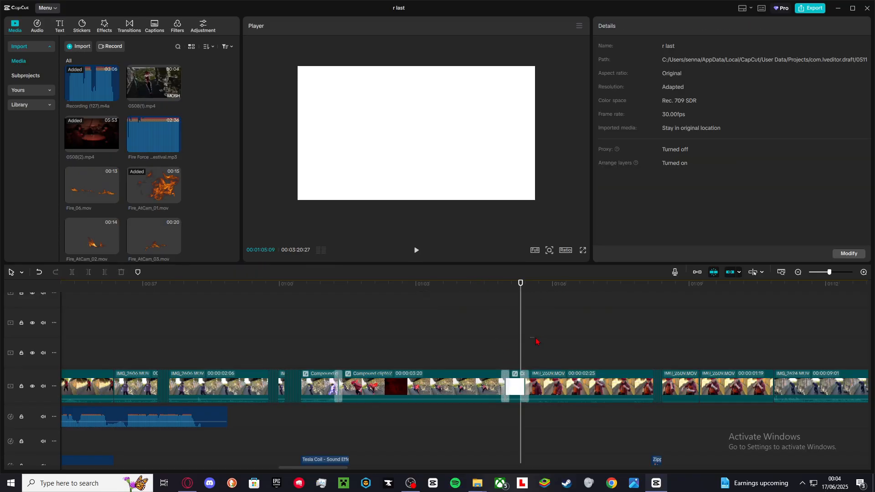
left_click_drag(536, 342, 643, 366)
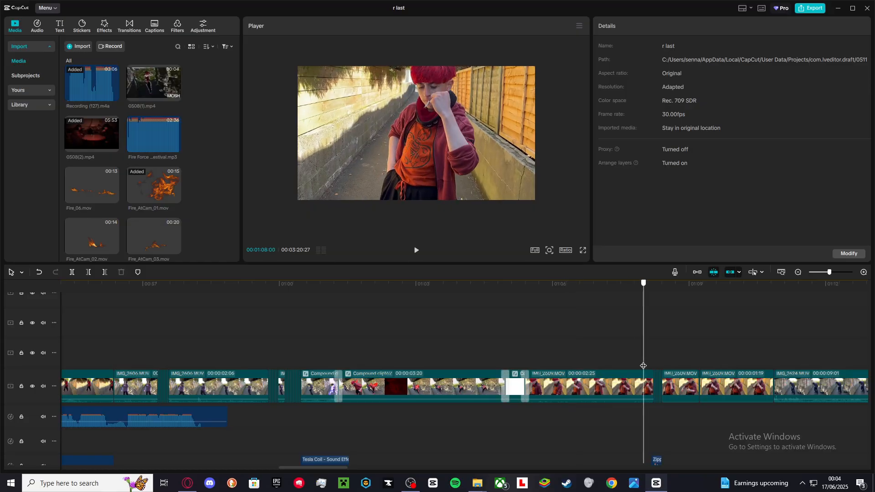
Scroll through the layers around IMG_2609.MOV and play that section of the timeline.
scroll(643, 366, "up", 2)
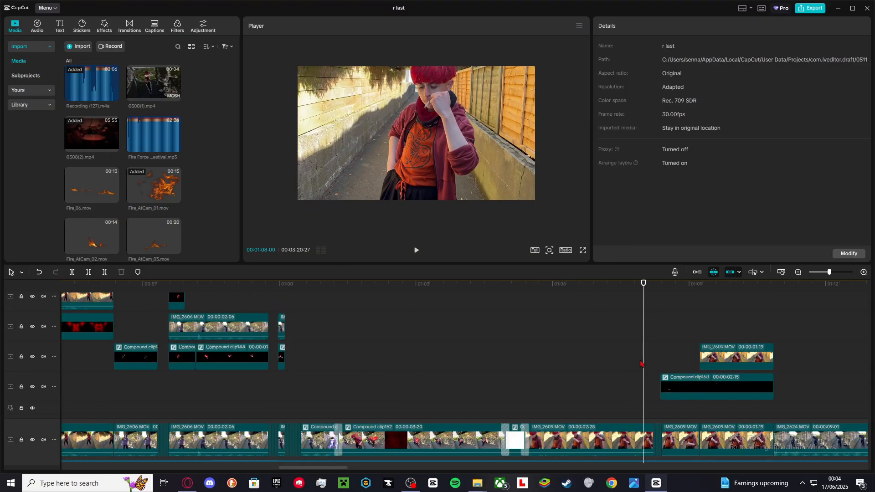
scroll(640, 364, "right", 3)
scroll(632, 364, "down", 2)
key("space")
key("space")
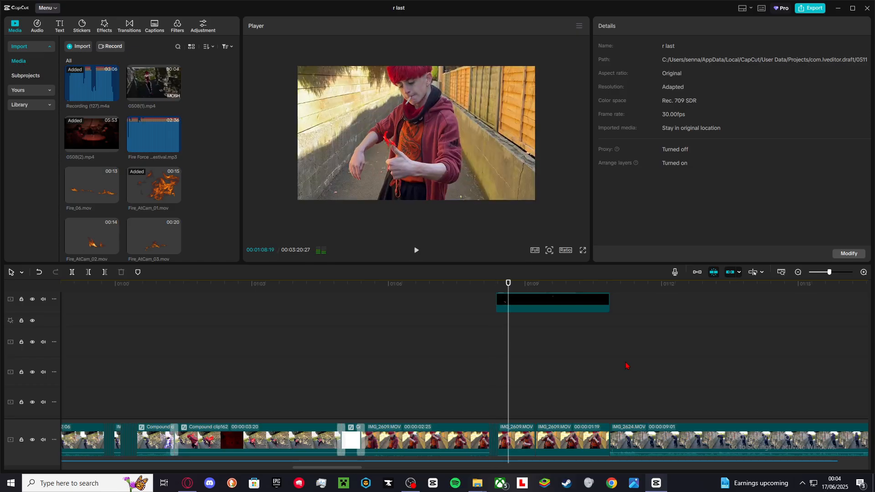
scroll(488, 396, "down", 2)
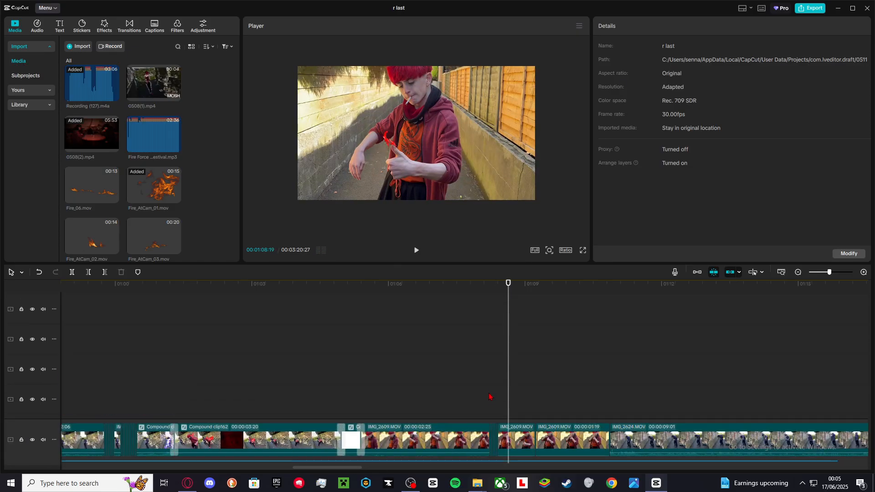
left_click(488, 395)
key("space")
key("space")
scroll(490, 392, "up", 2)
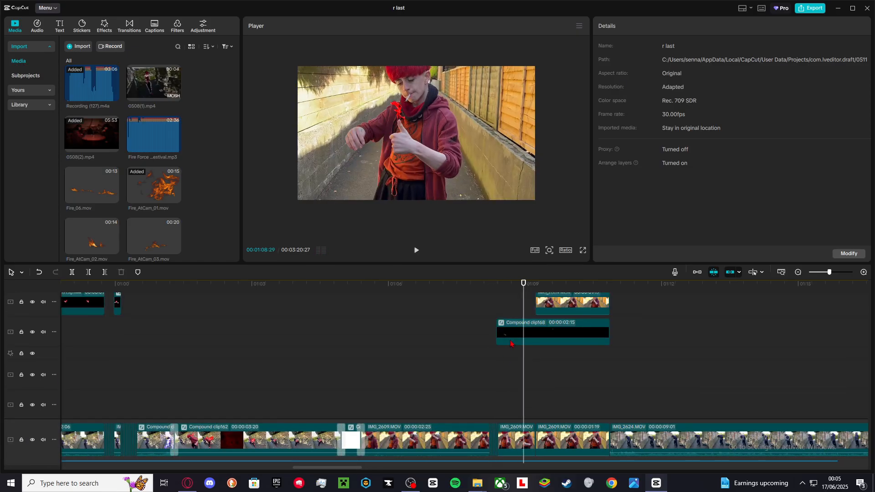
Open Compound clip168 to preview its Torch_Windy_02.mov fire layer and adjustment, then return.
double_click(520, 329)
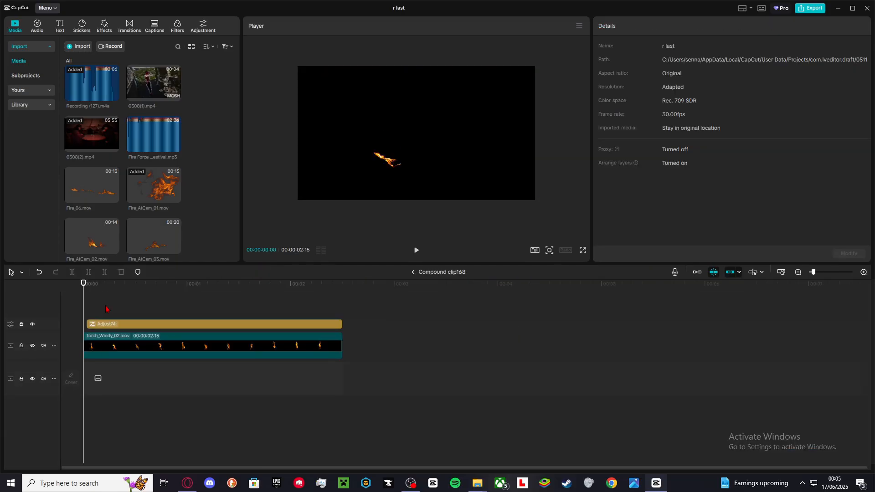
left_click_drag(105, 309, 305, 327)
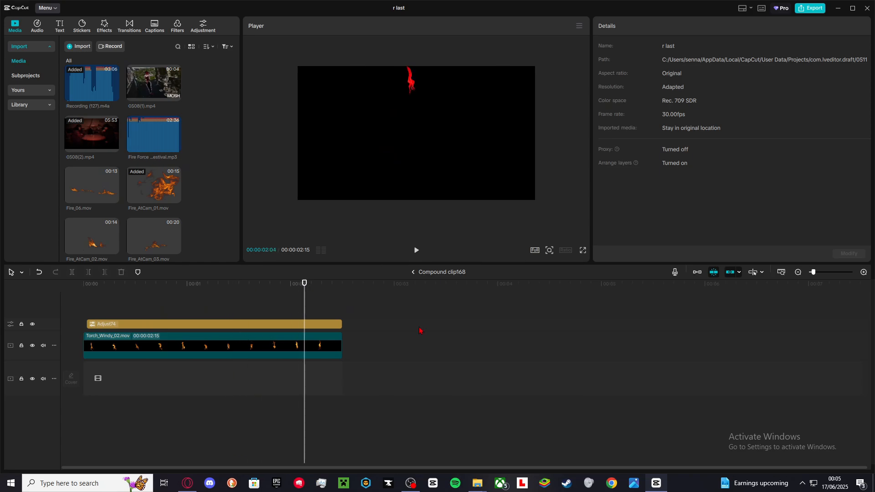
left_click(414, 275)
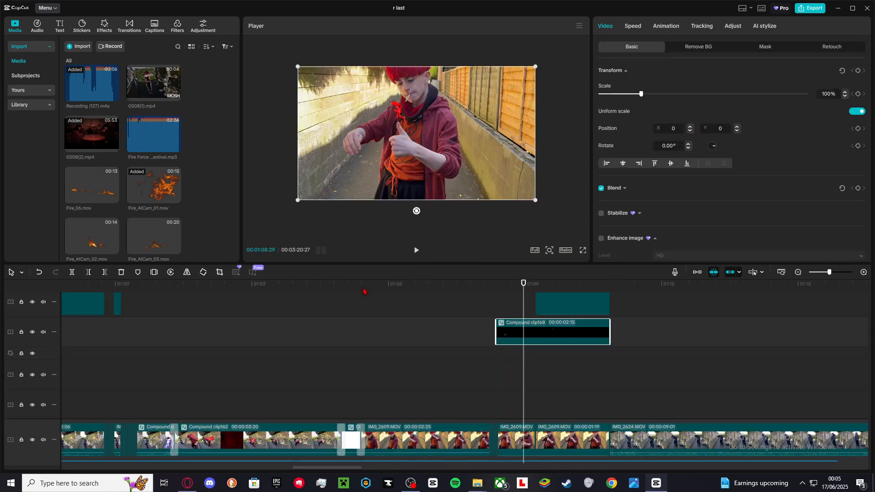
Select the IMG_2609.MOV overlay, open its background removal settings, try a custom removal stroke and undo it.
scroll(522, 354, "up", 1)
left_click(540, 322)
left_click(550, 350)
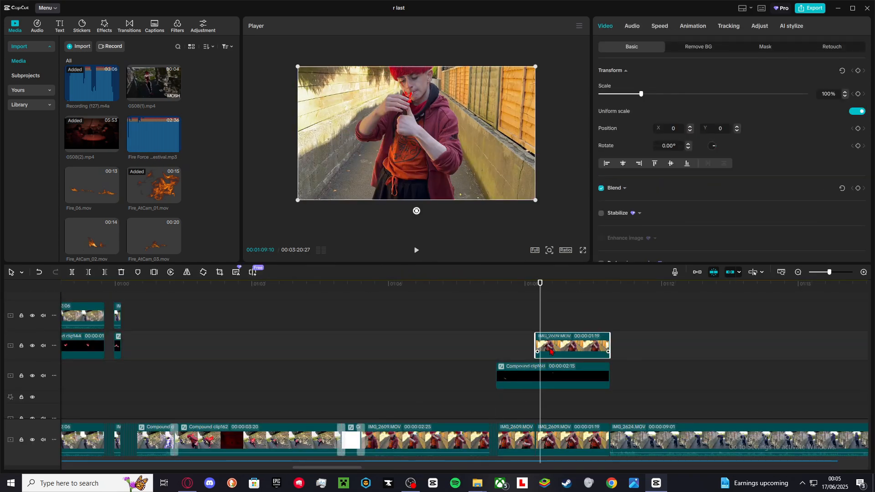
left_click(691, 47)
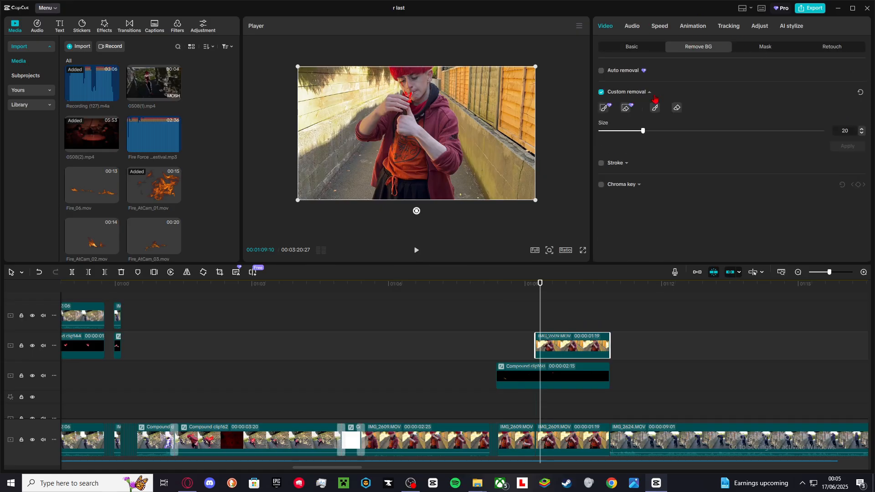
left_click_drag(459, 167, 418, 182)
key("ctrl+z")
Play the following section and scroll down to the Roundabout music tracks.
key("space")
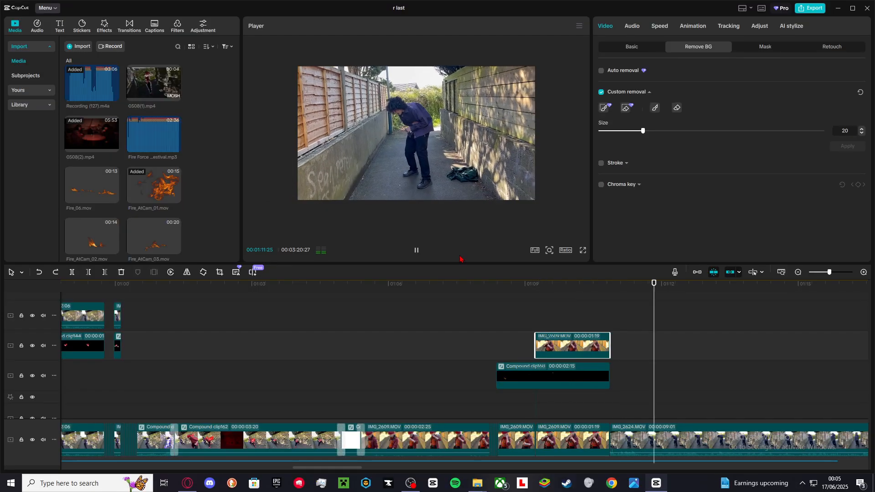
scroll(637, 348, "down", 5)
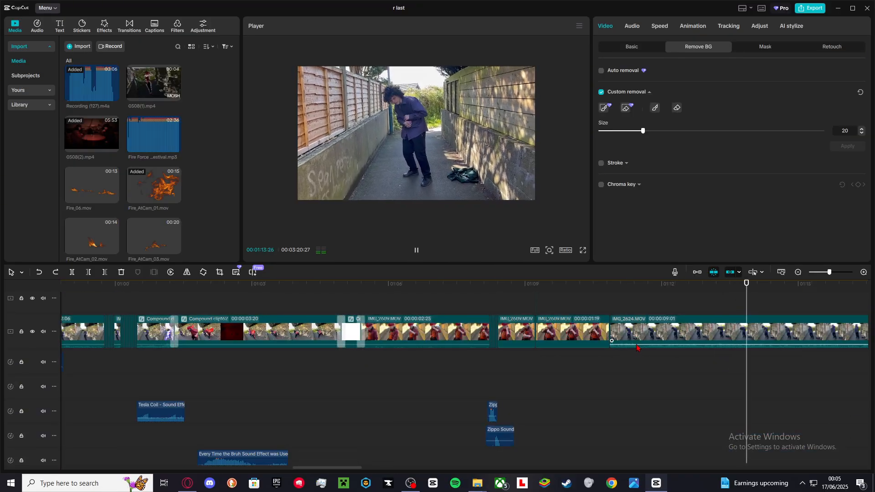
key("space")
scroll(637, 348, "up", 3)
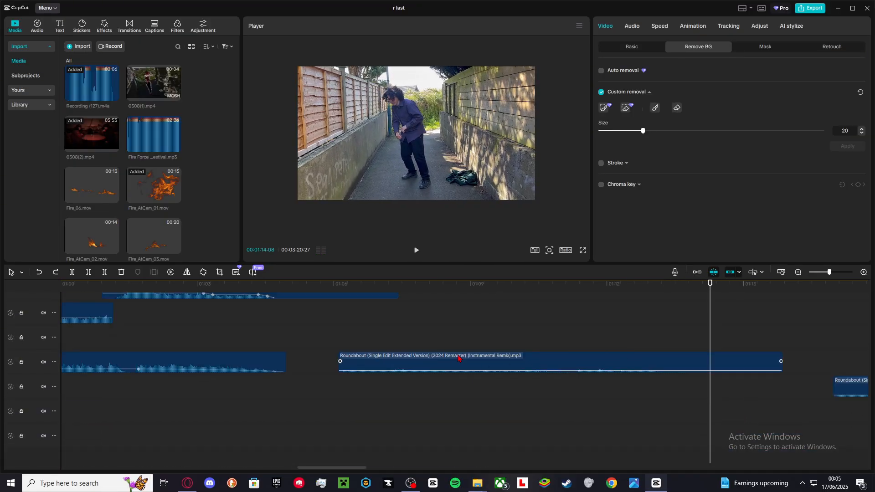
key("space")
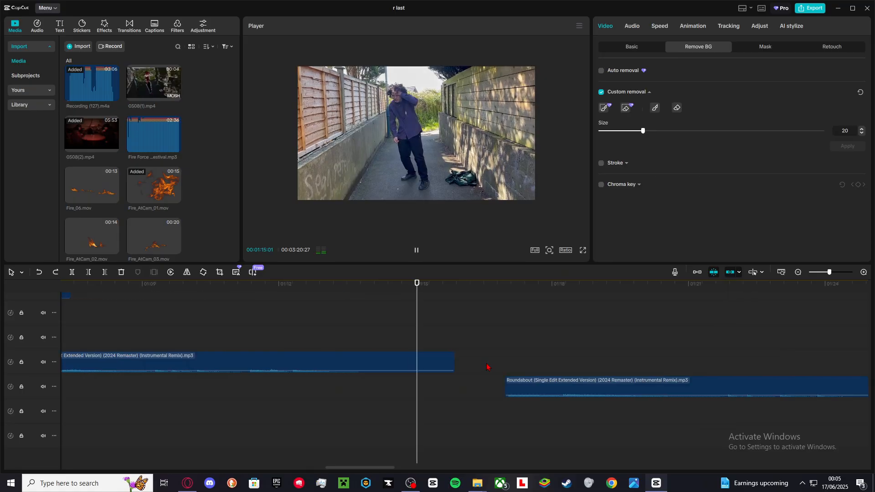
Scroll through the video and audio tracks toward the Neon light clips and scrub the playhead there.
scroll(486, 367, "up", 3)
scroll(486, 364, "down", 3)
scroll(487, 364, "up", 4)
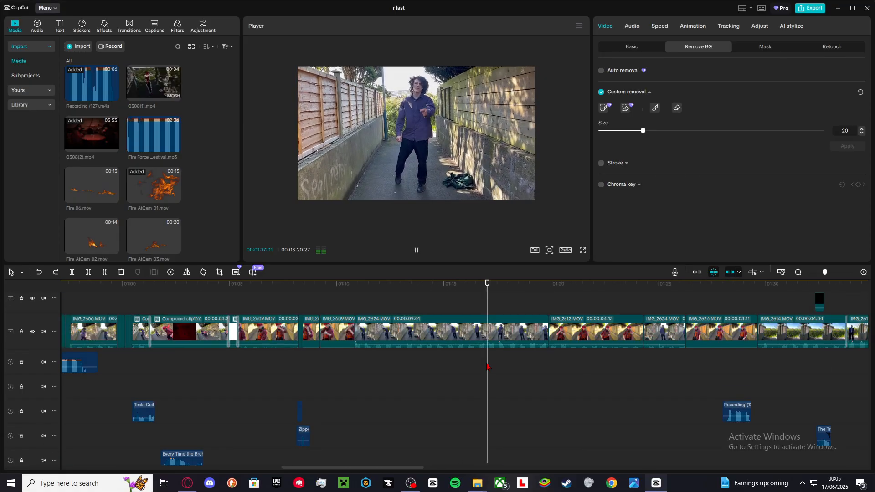
scroll(487, 365, "up", 1)
scroll(487, 364, "down", 2)
scroll(487, 366, "down", 2)
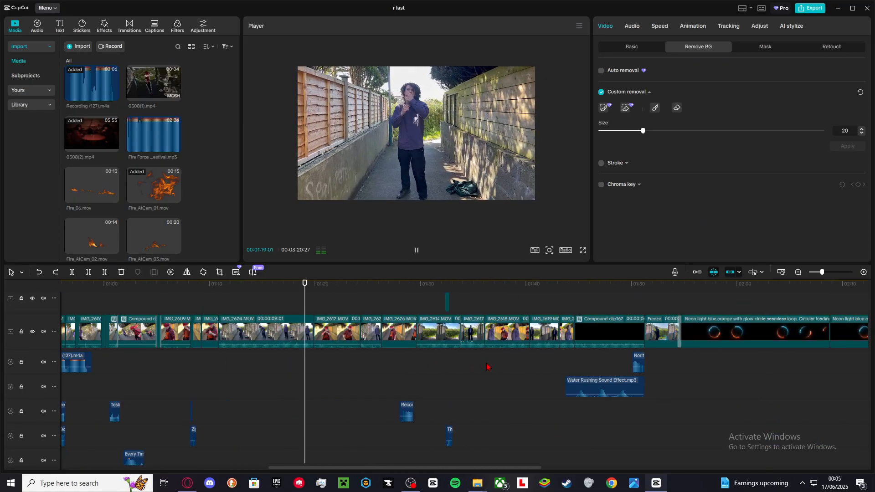
scroll(451, 360, "down", 1)
left_click(387, 366)
left_click_drag(388, 366, 420, 372)
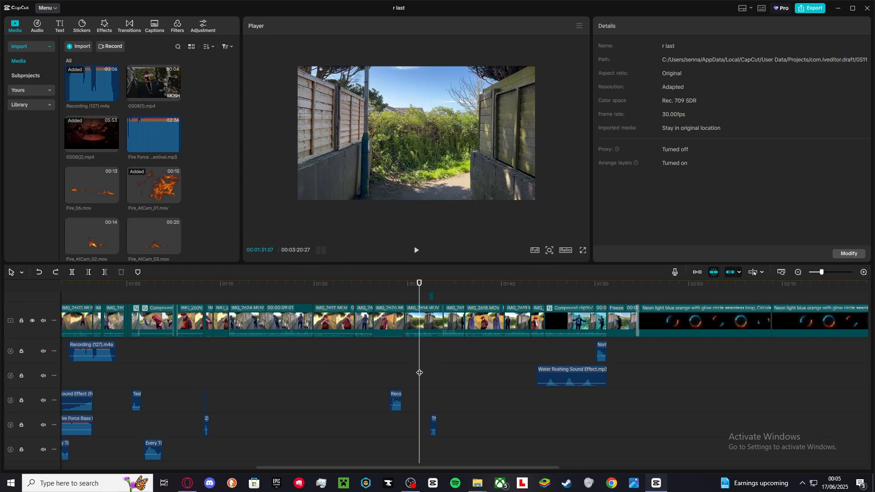
Play a short stretch, then zoom the timeline in around the small compound clip near 1:32 and scrub there.
scroll(419, 373, "up", 5)
scroll(419, 372, "down", 2)
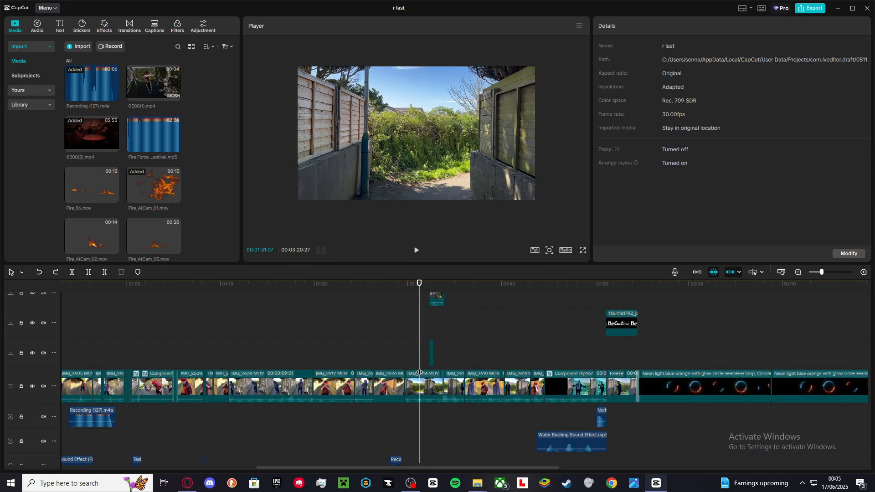
scroll(419, 372, "up", 3)
key("space")
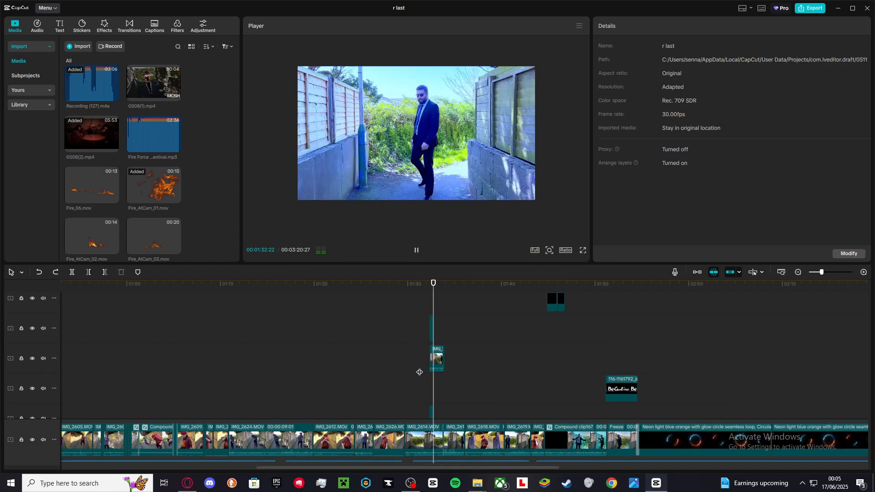
key("space")
scroll(419, 372, "up", 3, "ctrl")
scroll(419, 372, "down", 3)
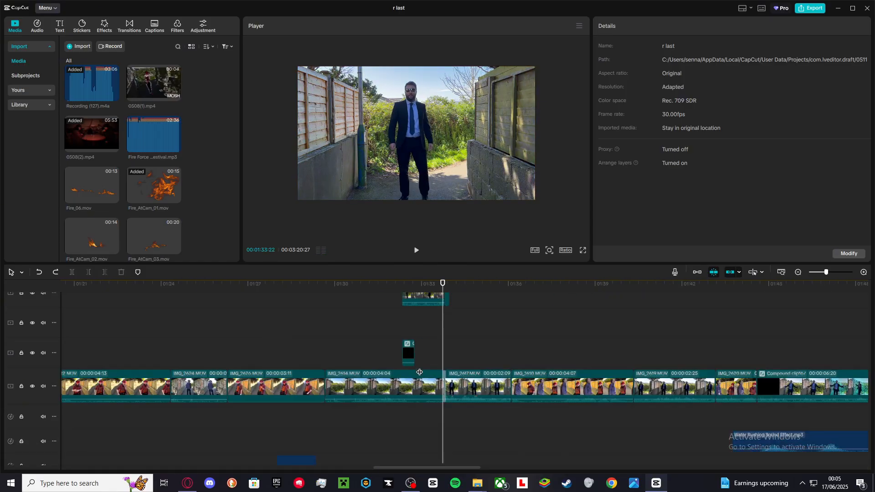
scroll(419, 373, "down", 2)
left_click(384, 321)
scroll(383, 321, "up", 5)
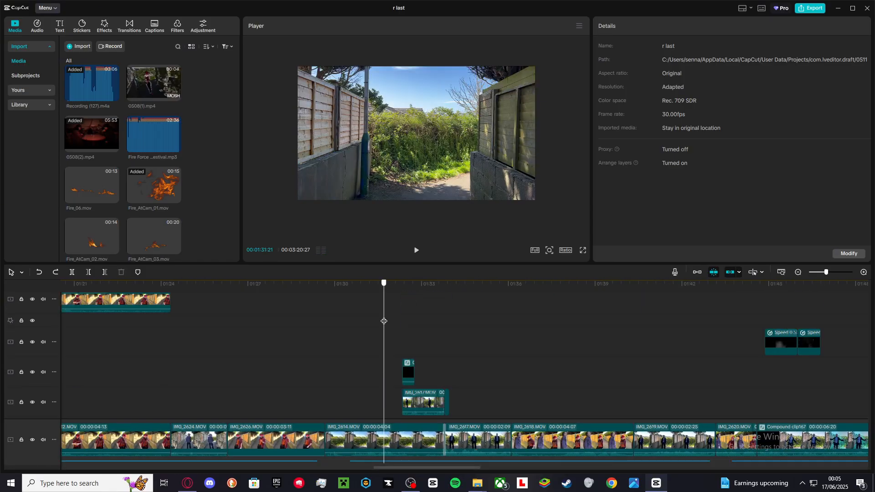
left_click_drag(384, 321, 407, 322)
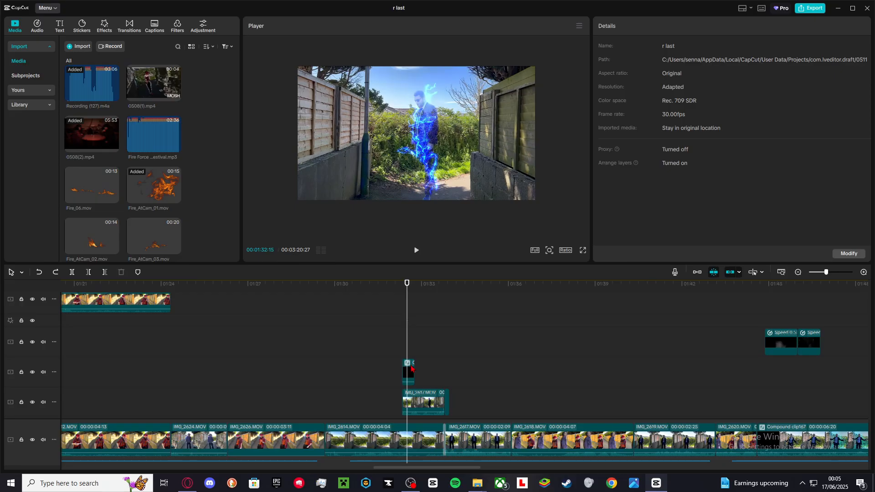
Open Compound clip164 to preview its Lightning Flicker 2.mov layers, return, and view the overlay's background removal settings.
double_click(412, 368)
left_click_drag(128, 306, 109, 319)
left_click(413, 273)
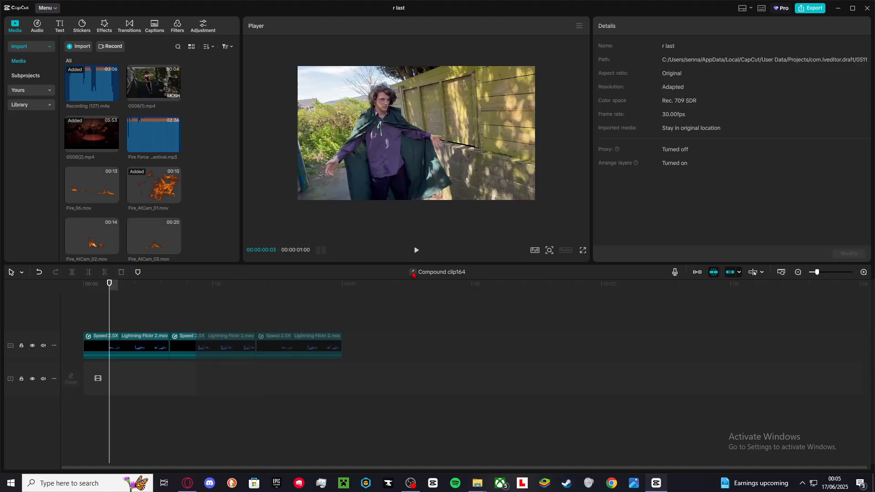
scroll(425, 345, "down", 2)
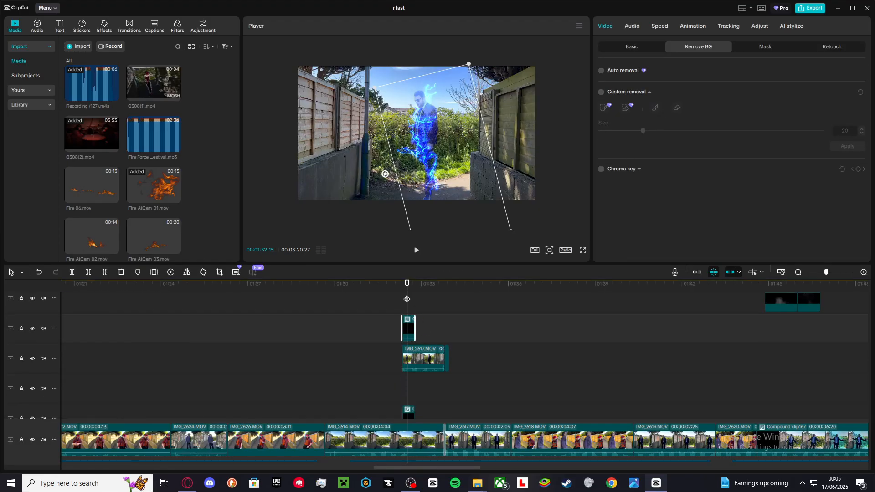
scroll(407, 299, "up", 2)
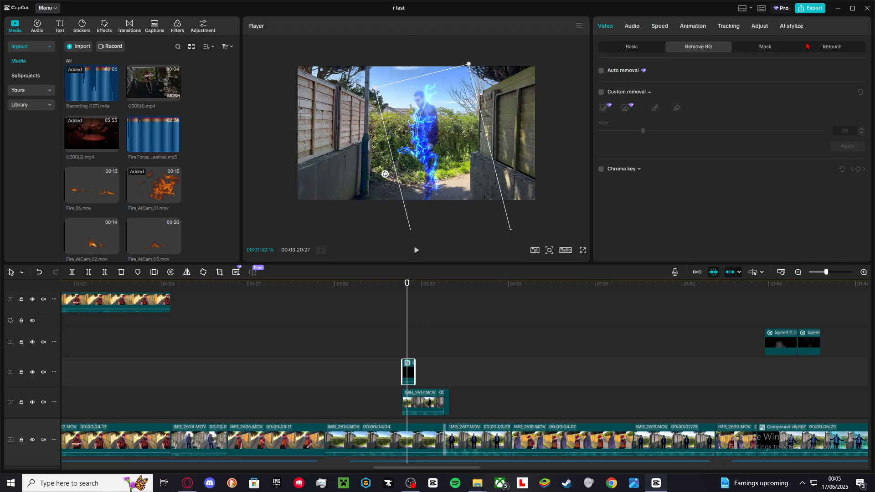
left_click(762, 31)
left_click_drag(374, 349, 429, 315)
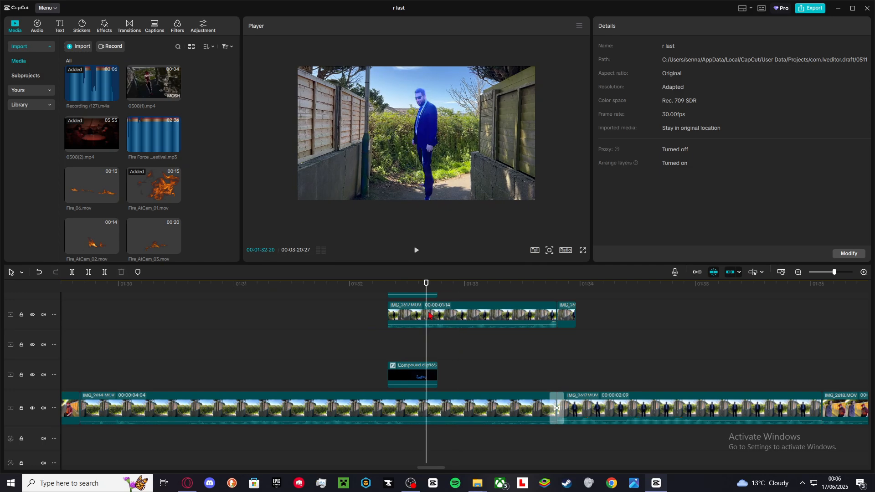
Select the IMG_2617.MOV overlay, expand its Blend settings and play through its opacity fade keyframes.
left_click(431, 313)
left_click(637, 48)
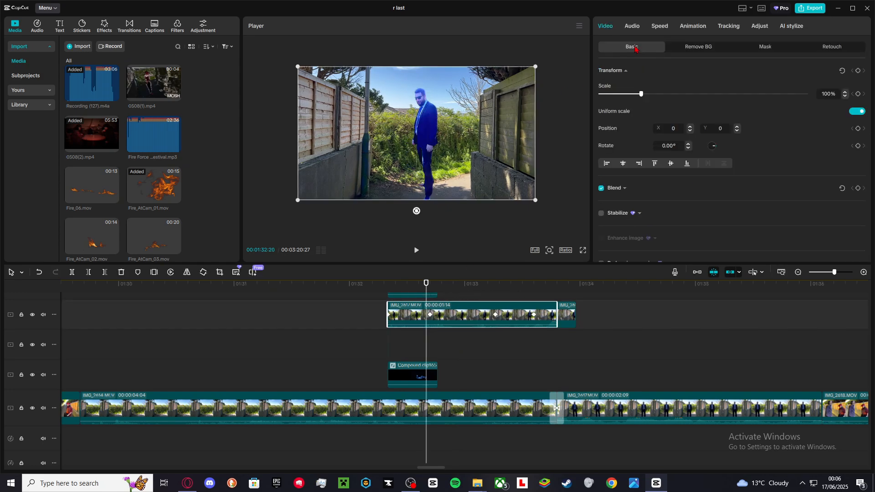
left_click(617, 189)
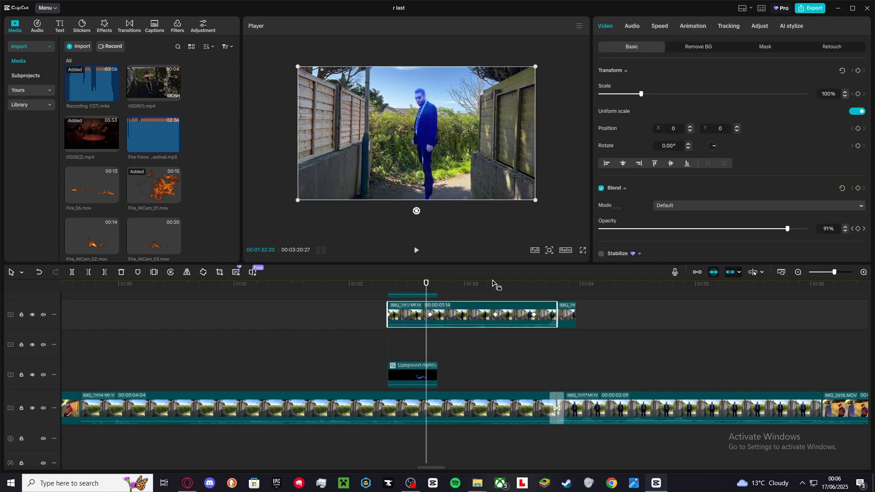
left_click(394, 347)
left_click(396, 306)
left_click(385, 286)
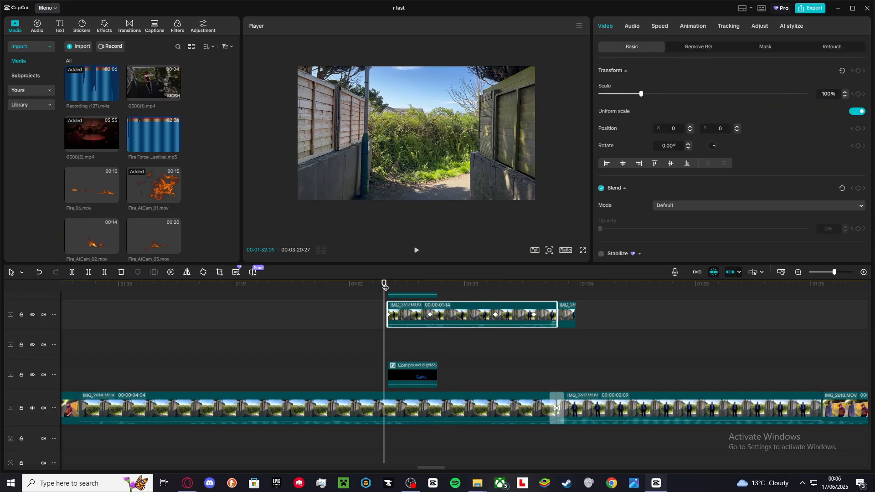
key("space")
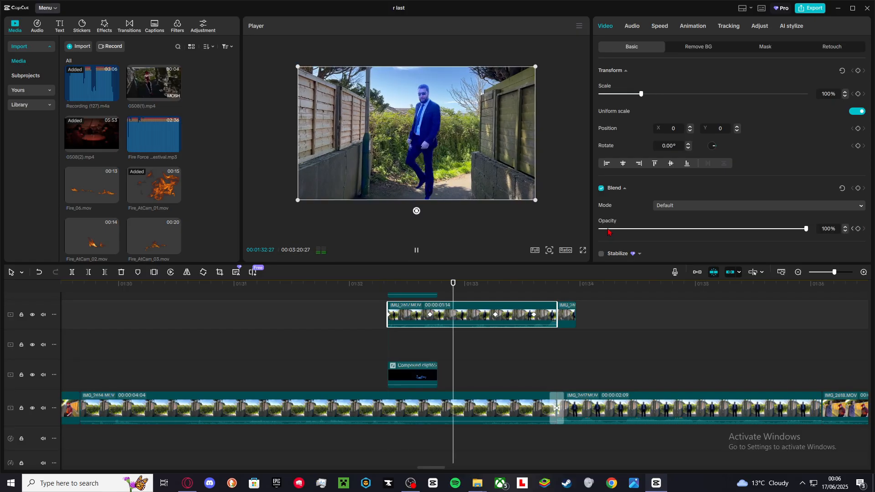
key("space")
key("space")
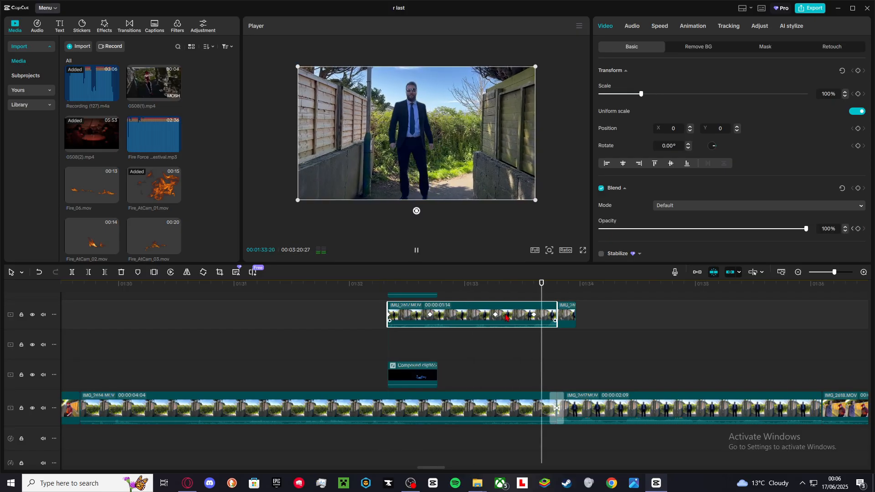
key("space")
Scrub the section and reselect the IMG_2617.MOV overlay, checking its Remove BG, Animation and Adjust settings.
left_click(535, 340)
mouse_move(535, 342)
left_mouse_down()
mouse_move(546, 344)
mouse_move(484, 348)
mouse_move(526, 347)
left_mouse_up()
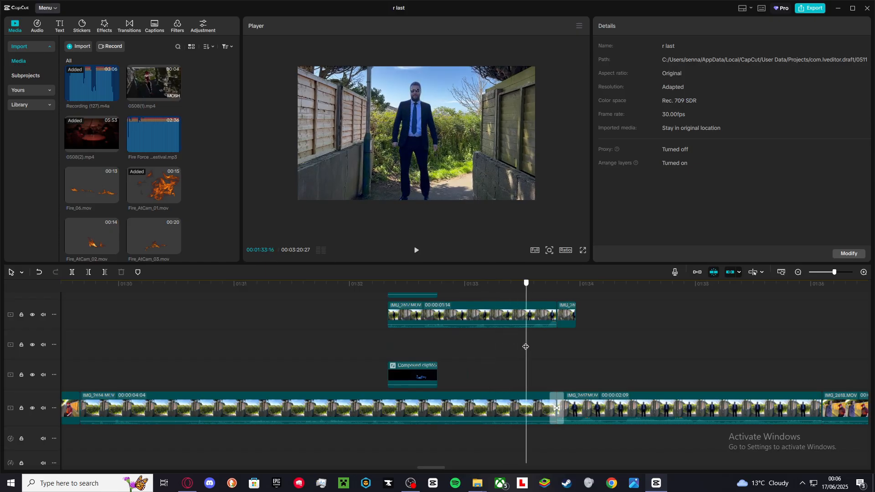
left_click(522, 320)
left_click(465, 342)
left_click(467, 319)
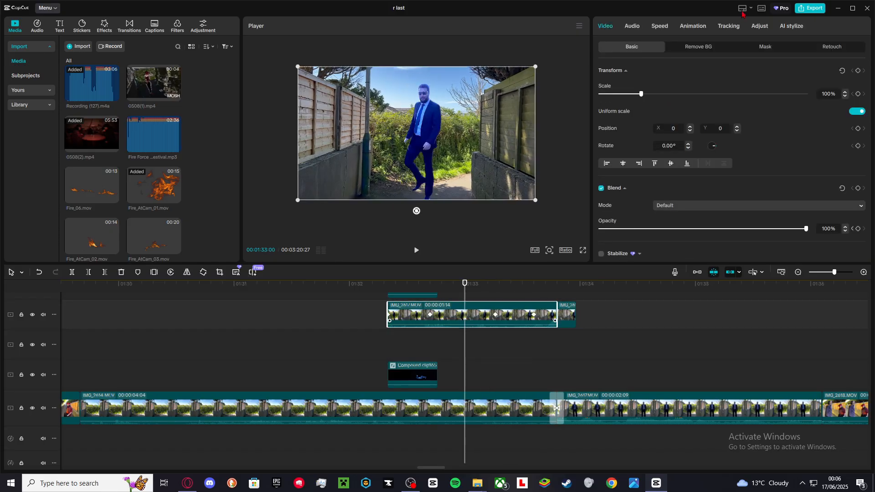
left_click(713, 48)
left_click(692, 26)
left_click(760, 26)
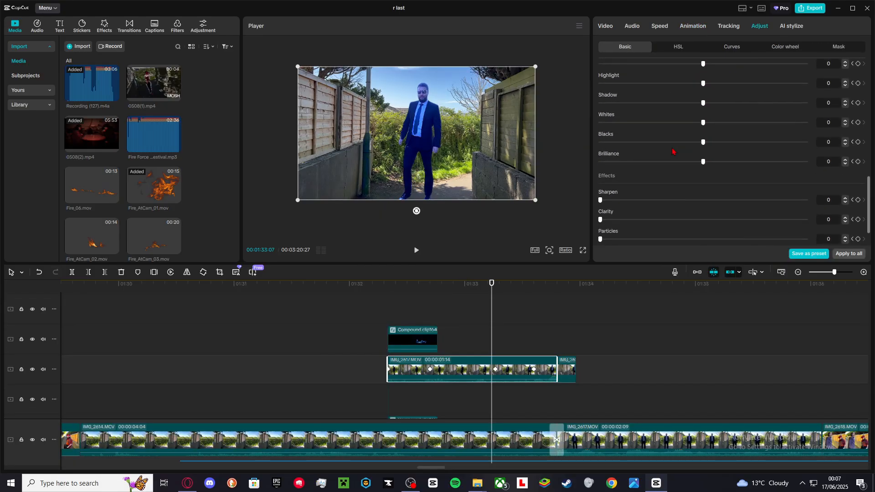
Review the overlay's LUT and colour Adjust values such as temperature, saturation and exposure while playing it back.
scroll(672, 151, "down", 2)
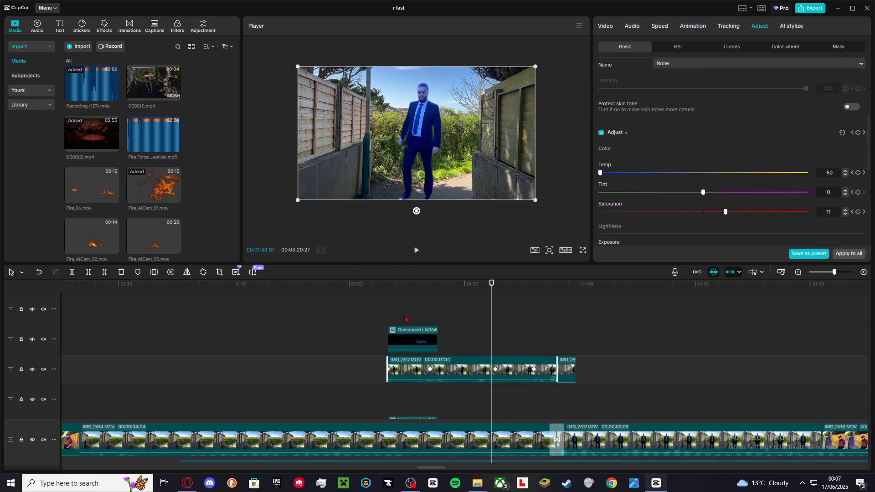
left_click_drag(404, 319, 535, 334)
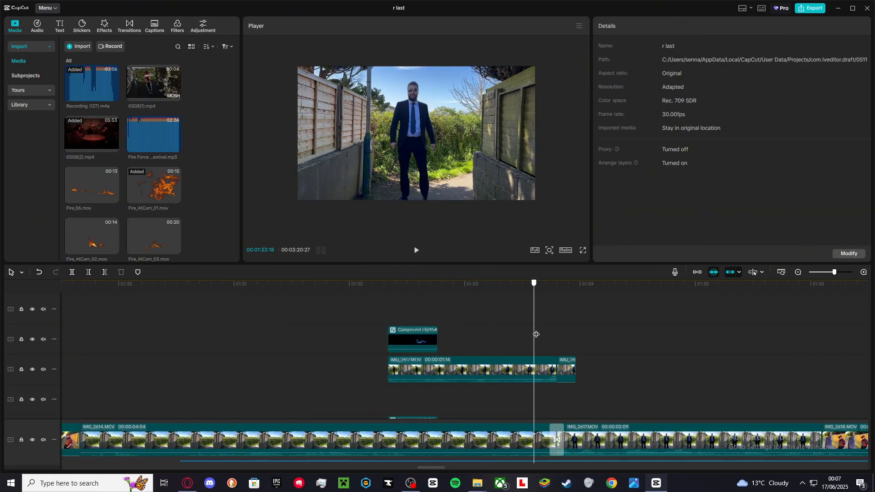
left_click(527, 369)
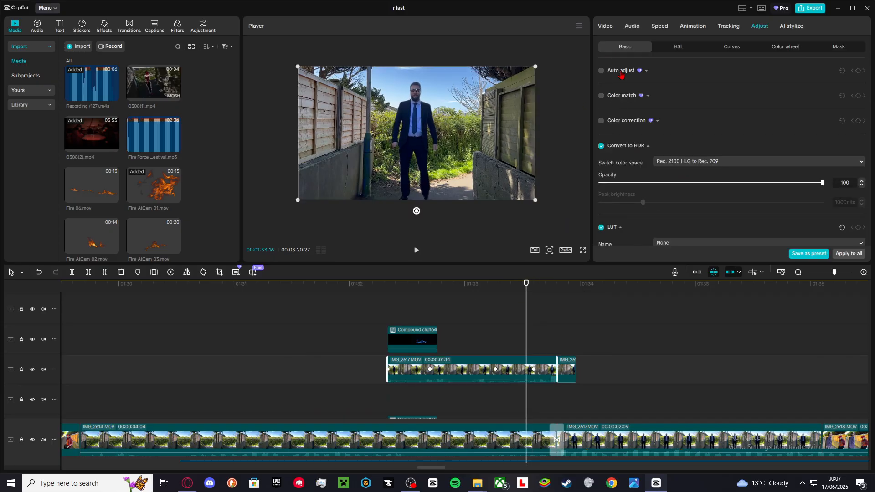
left_click(607, 26)
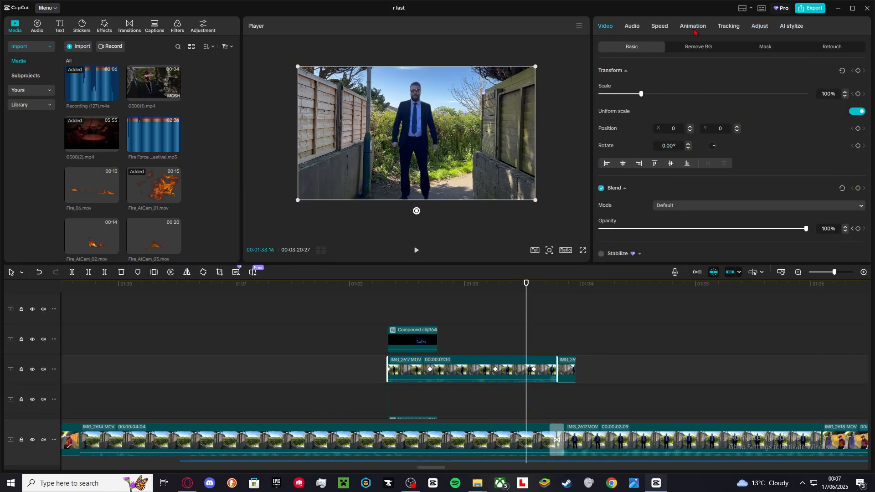
left_click(760, 26)
scroll(630, 193, "down", 5)
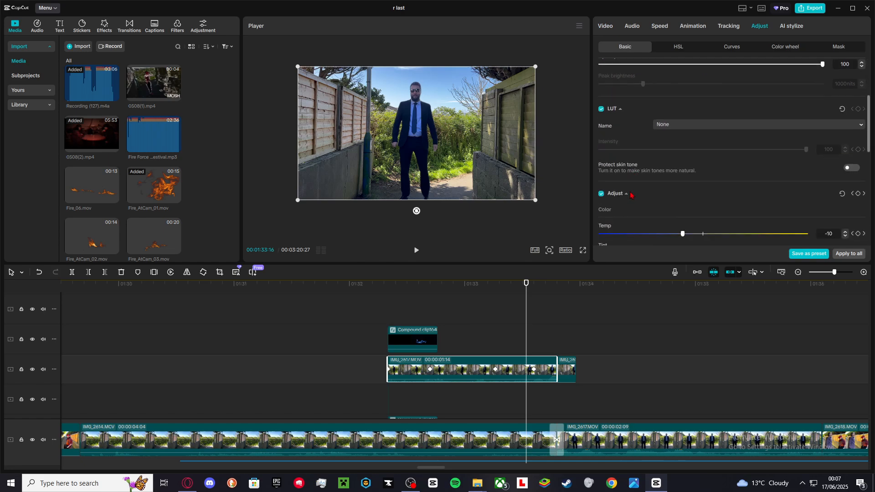
scroll(630, 192, "up", 3)
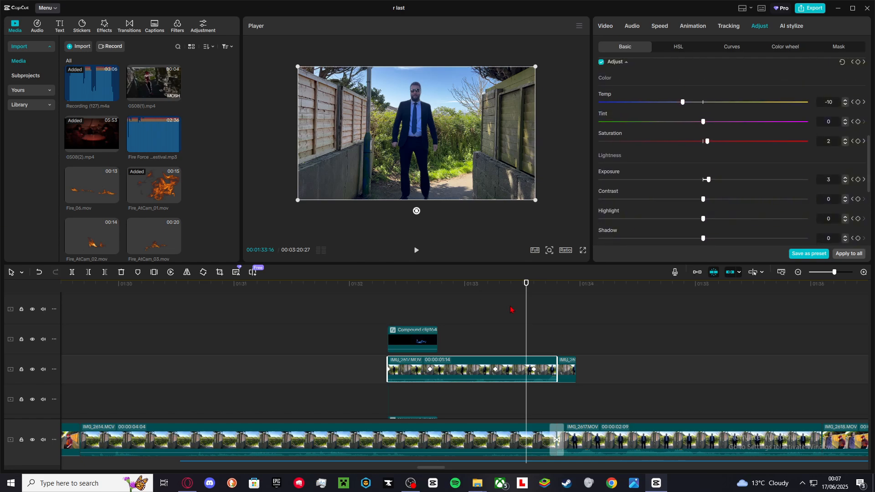
left_click_drag(525, 314, 383, 321)
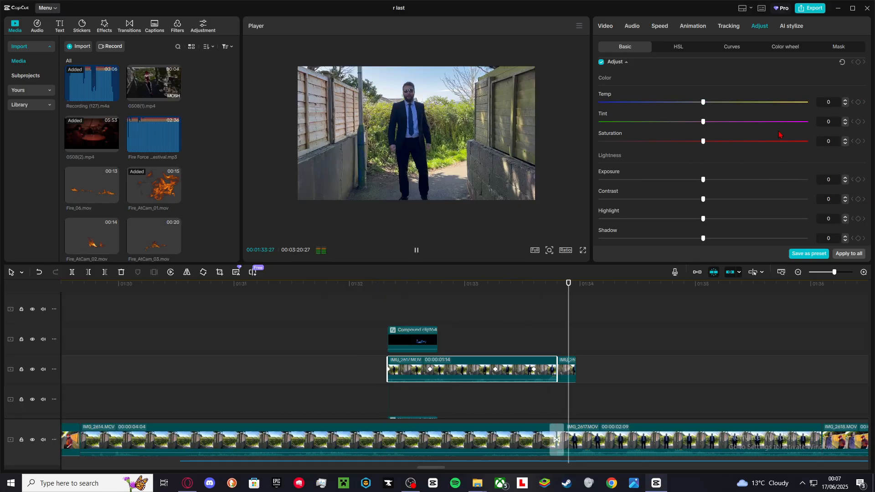
key("space")
scroll(635, 296, "down", 2)
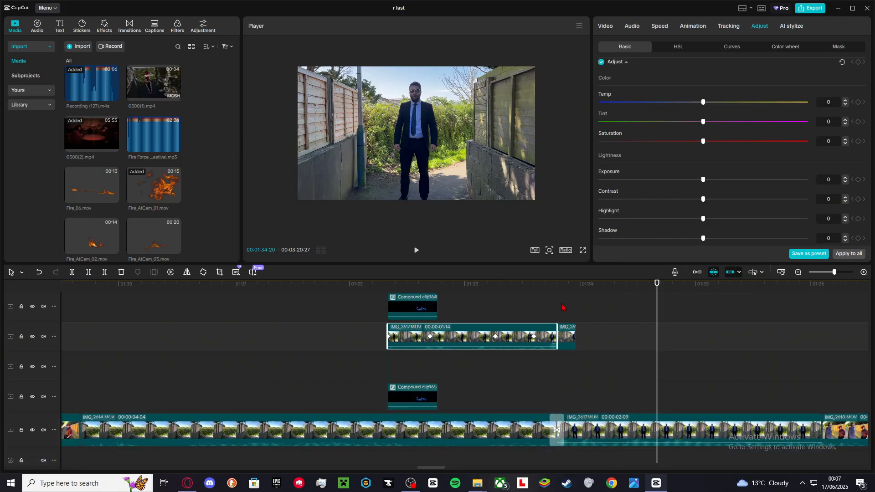
Select the Mix transition between IMG_2614.MOV and IMG_2617.MOV to view its duration, then resume playback.
left_click(556, 427)
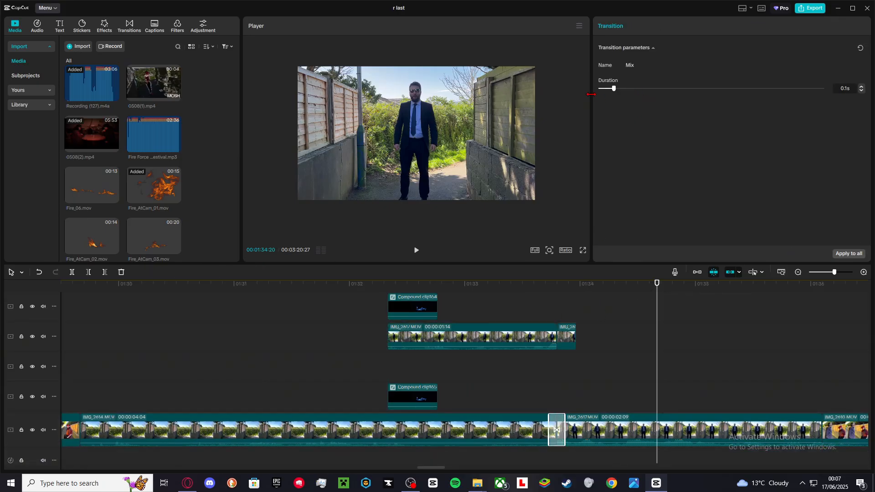
scroll(601, 342, "down", 2)
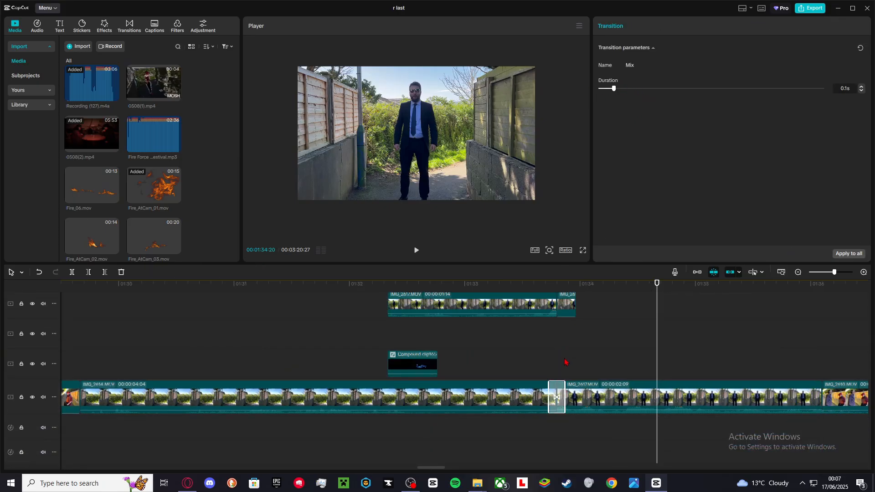
left_click(531, 345)
key("space")
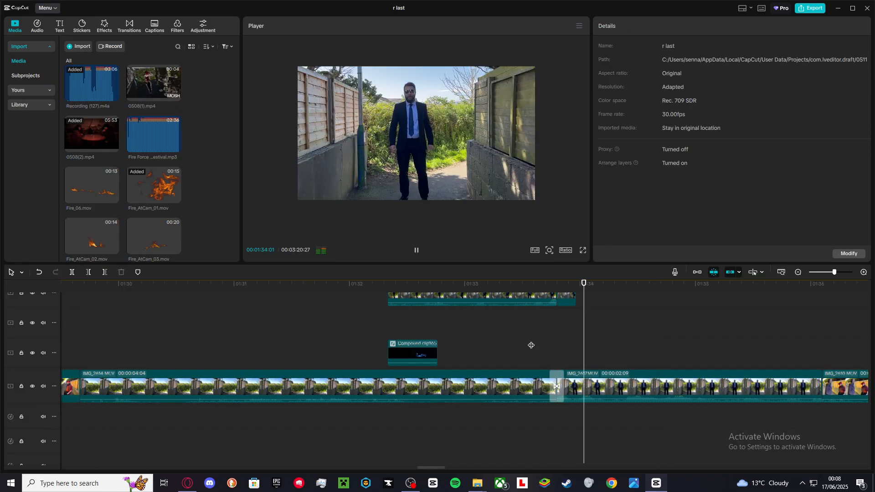
Play and scroll along the timeline toward Compound clip167 and the Water Rushing sound effect.
scroll(531, 345, "right", 3)
scroll(531, 345, "down", 2)
scroll(530, 345, "down", 1)
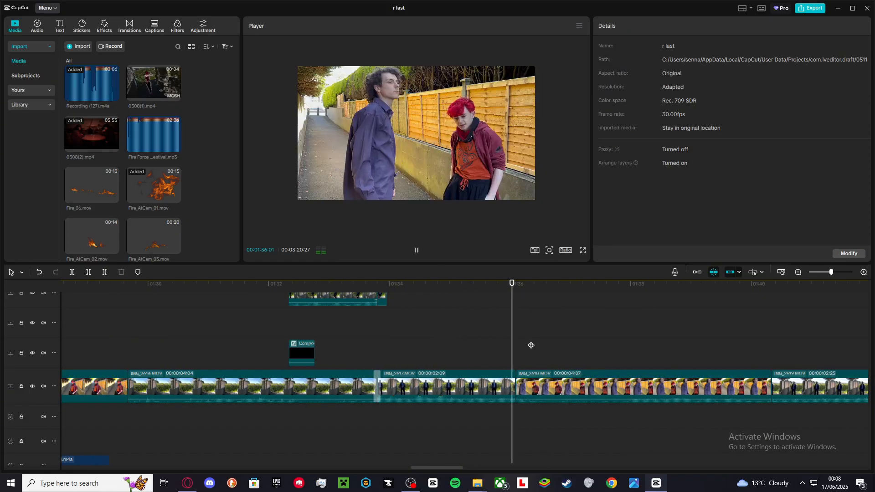
scroll(566, 348, "right", 3)
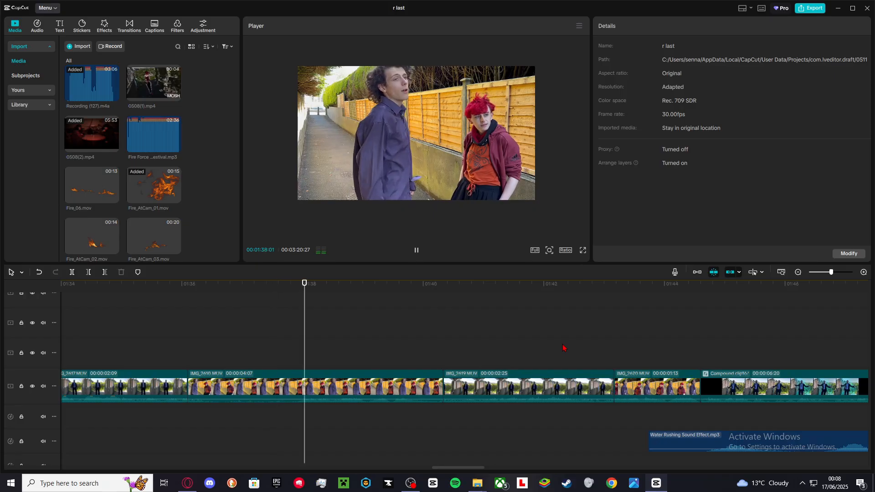
scroll(556, 348, "right", 3)
scroll(556, 347, "down", 2)
scroll(360, 336, "down", 2)
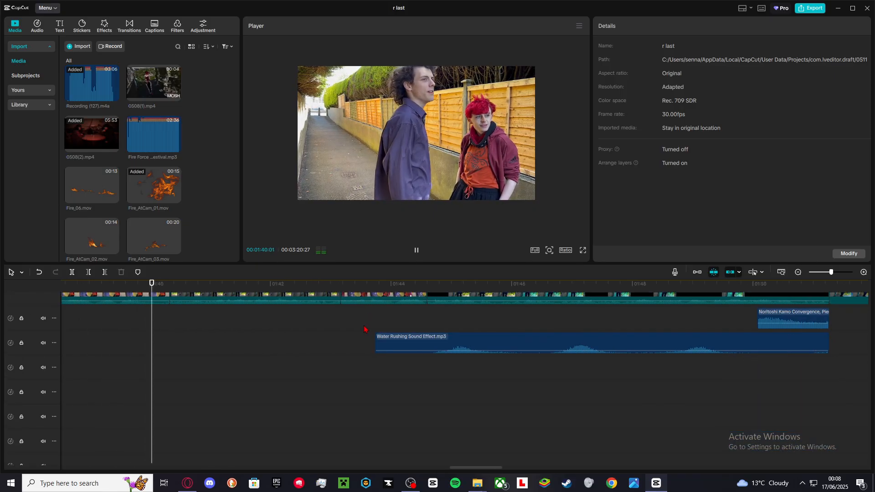
key("space")
scroll(327, 341, "down", 2)
scroll(311, 340, "up", 4)
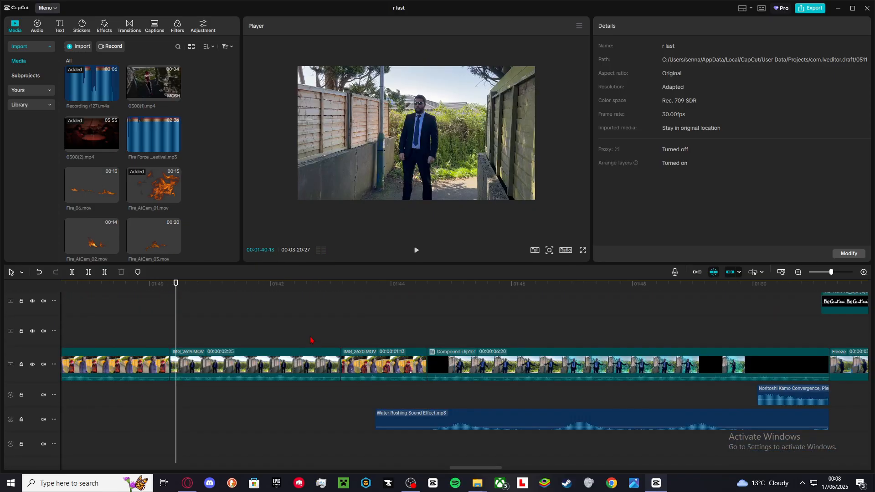
Open Compound clip167, scrub through it and select its Special effects freeze layer to view its adjustments.
left_click(345, 332)
left_click_drag(346, 333, 406, 336)
double_click(439, 373)
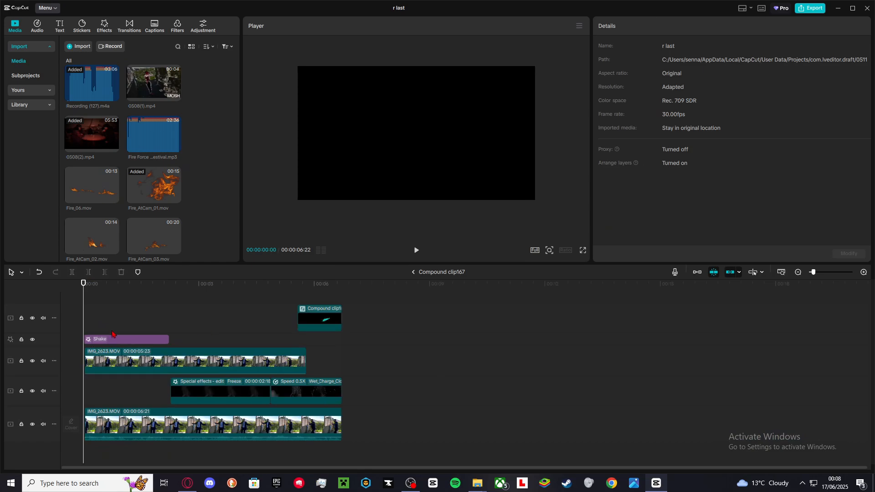
left_click(108, 333)
left_click_drag(107, 333, 174, 343)
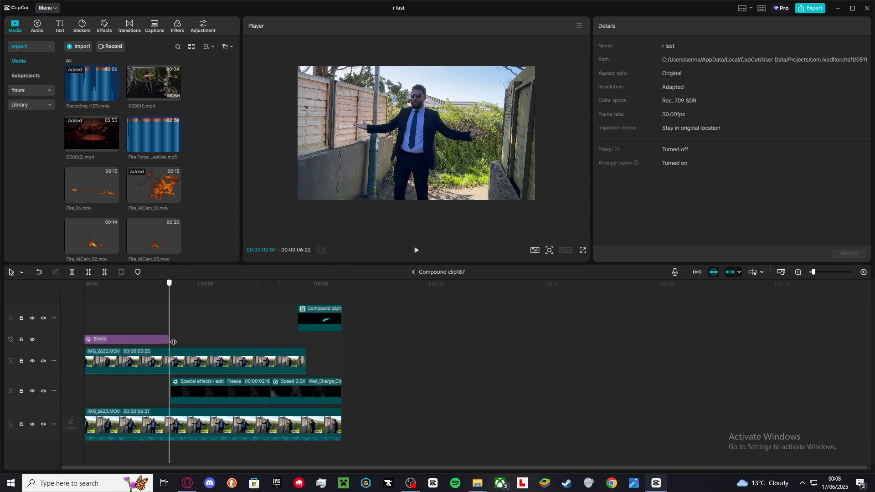
left_click(206, 392)
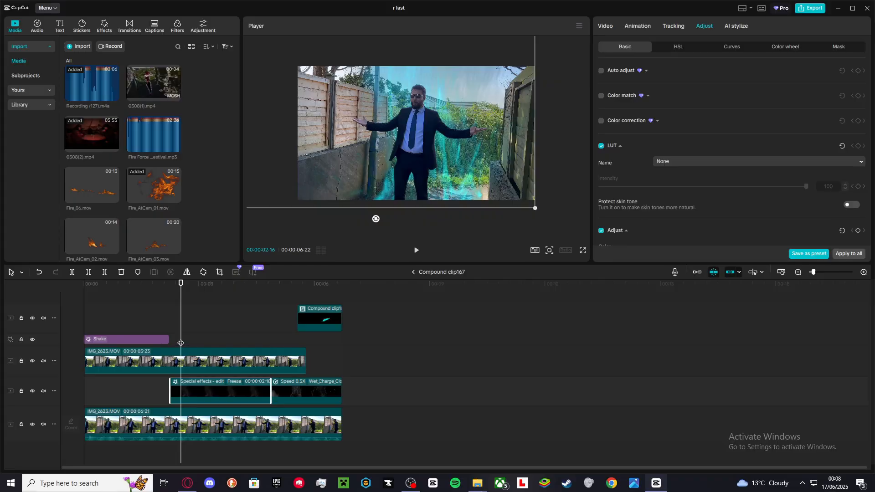
Scrub through Compound clip167 and reselect its Special effects layer.
left_click_drag(173, 342, 172, 343)
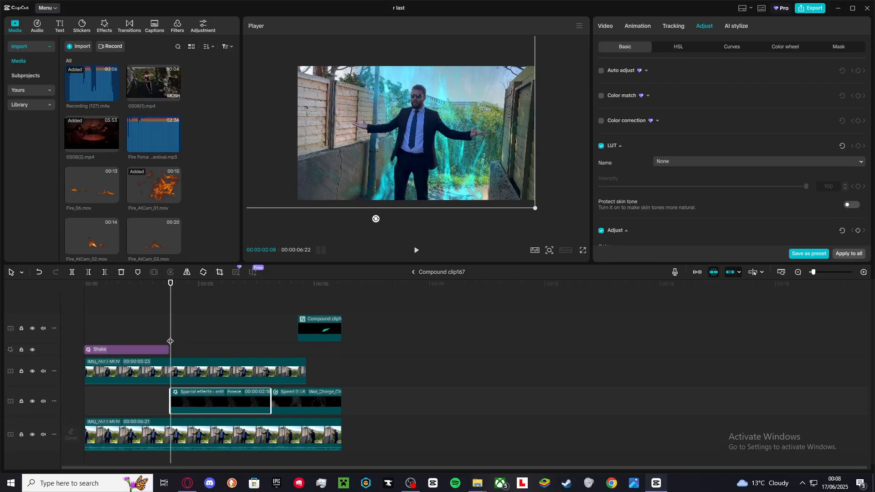
left_click(156, 333)
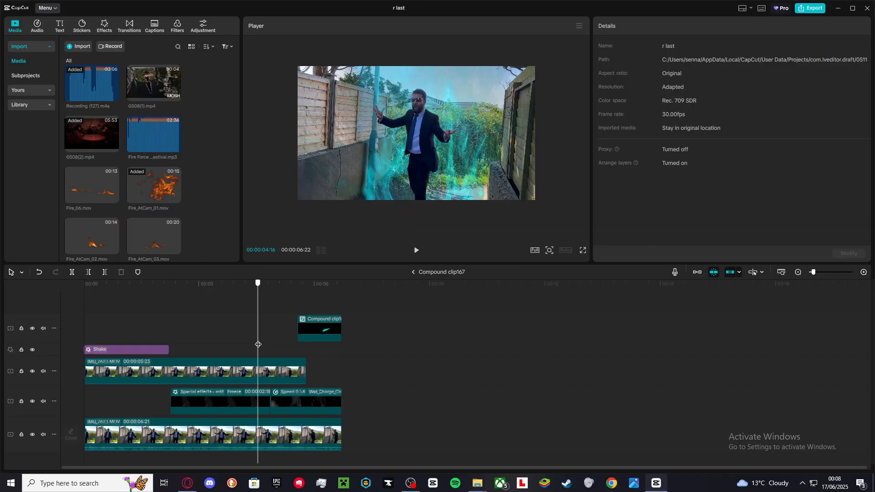
left_click(200, 395)
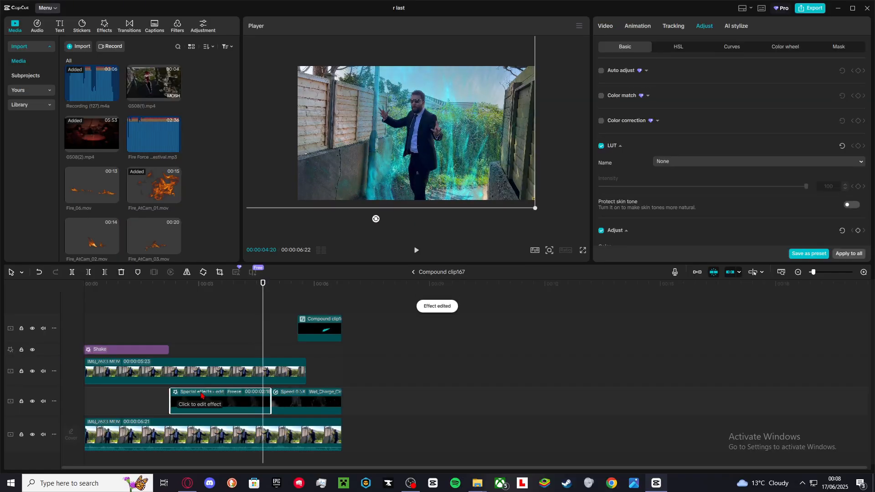
Open the nested Compound clip166 and select its Adjust73 adjustment layer above Water_Blast_09.mov.
left_click_drag(205, 344, 326, 367)
double_click(322, 331)
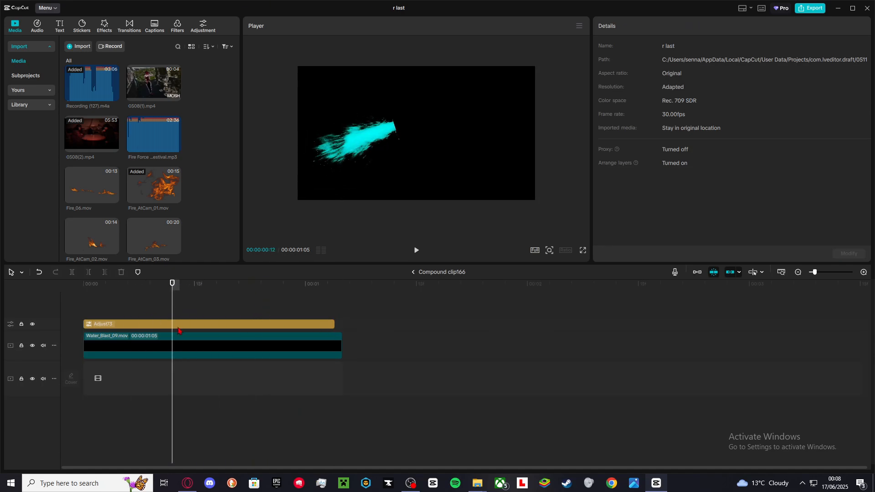
left_click(181, 338)
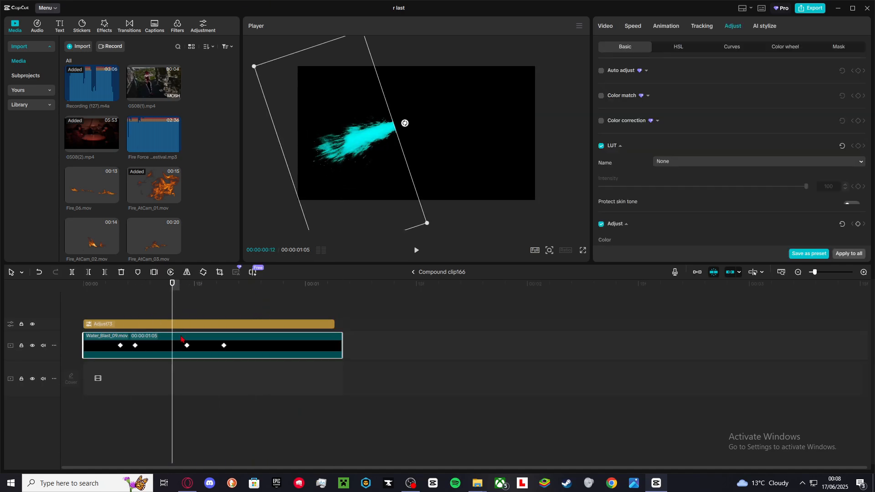
Return to the main timeline and scroll along it past Compound clip167 toward the To Be Continued overlay.
left_click(412, 272)
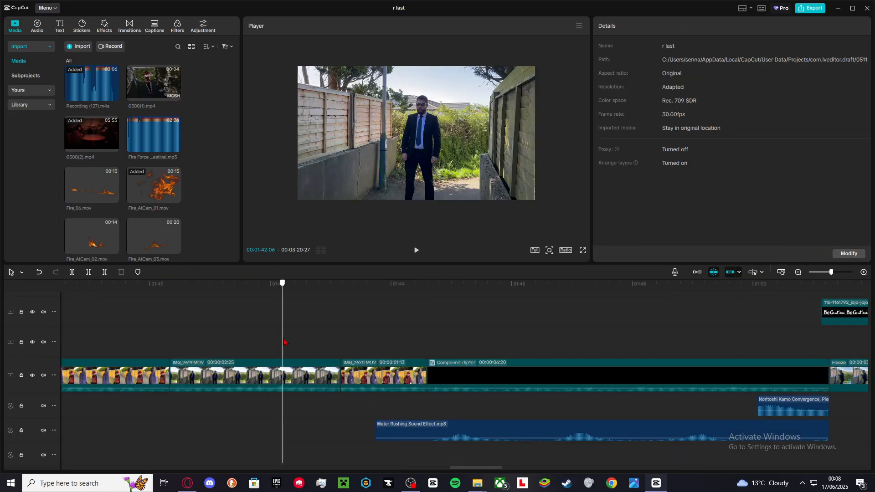
scroll(438, 349, "down", 2)
scroll(436, 346, "up", 1)
scroll(436, 346, "right", 3)
scroll(436, 346, "right", 3)
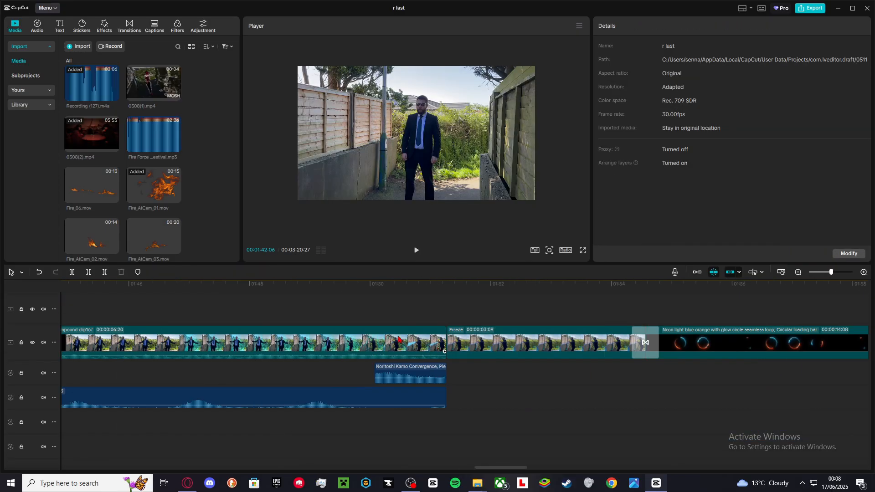
left_click_drag(340, 319, 446, 319)
scroll(447, 320, "up", 3)
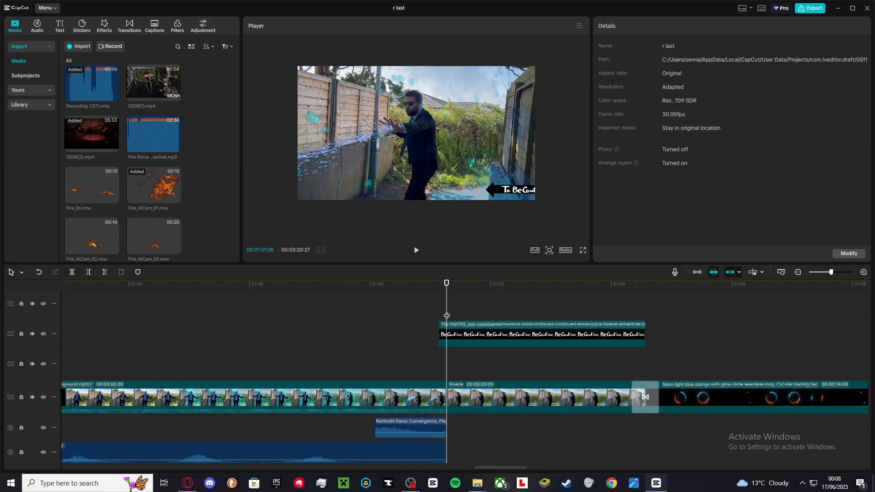
Select the To Be Continued overlay, then the Freeze clip, and review the Freeze clip's Video and Adjust settings.
left_click(482, 403)
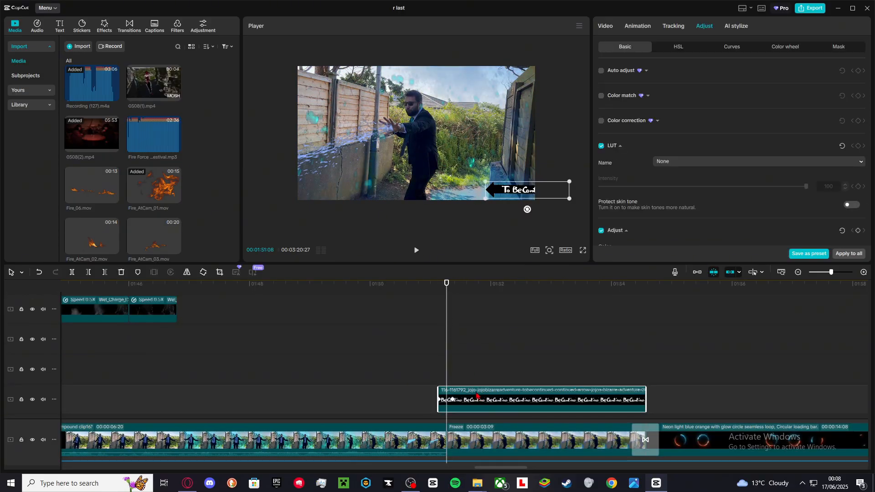
scroll(431, 354, "up", 3)
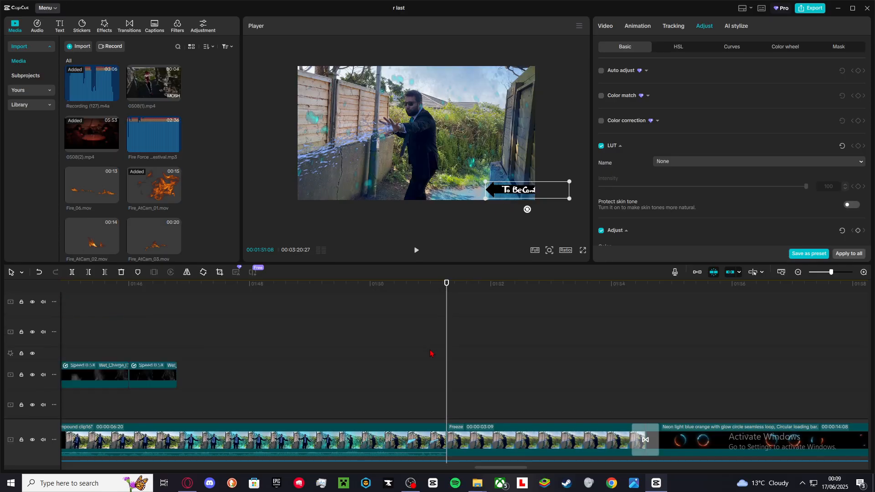
scroll(431, 354, "down", 3)
left_click(487, 450)
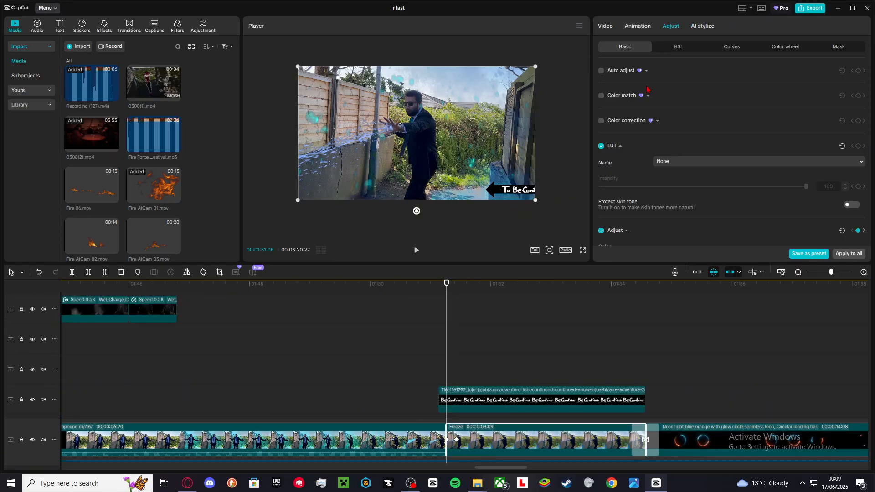
left_click(605, 26)
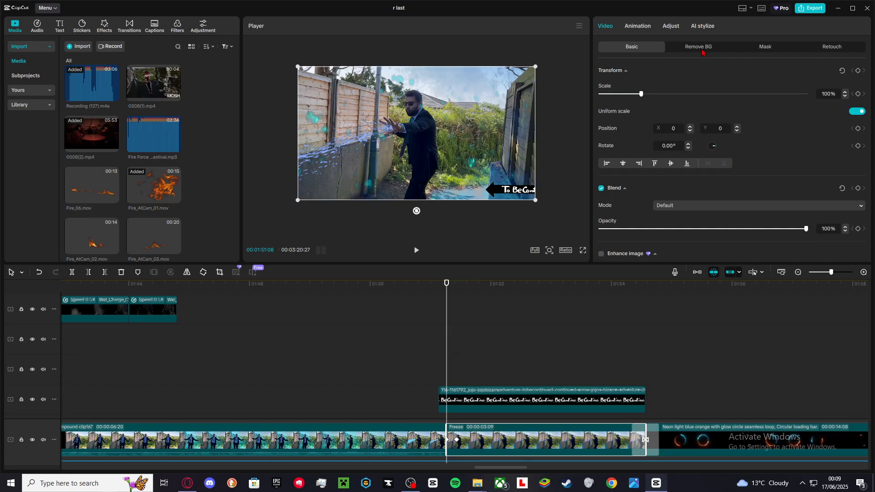
left_click(673, 29)
scroll(656, 87, "down", 6)
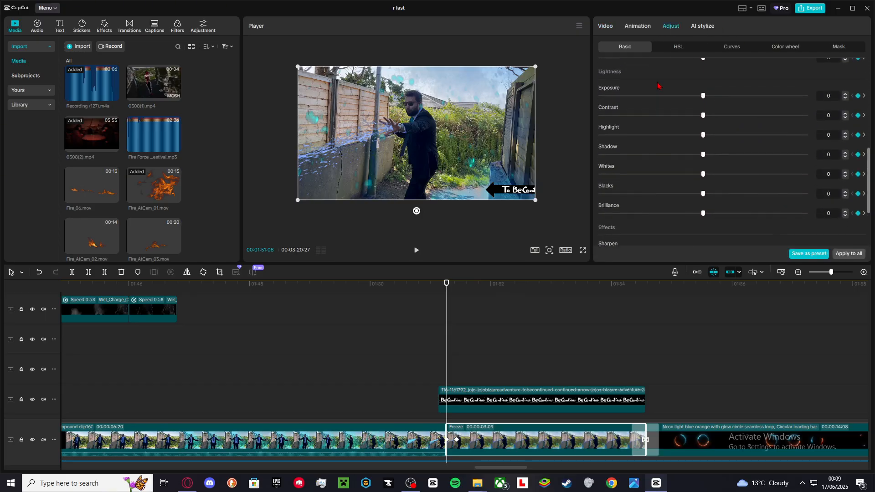
scroll(655, 90, "up", 2)
Play through the Freeze clip's sepia-graded ending with the To Be Continued overlay.
key("space")
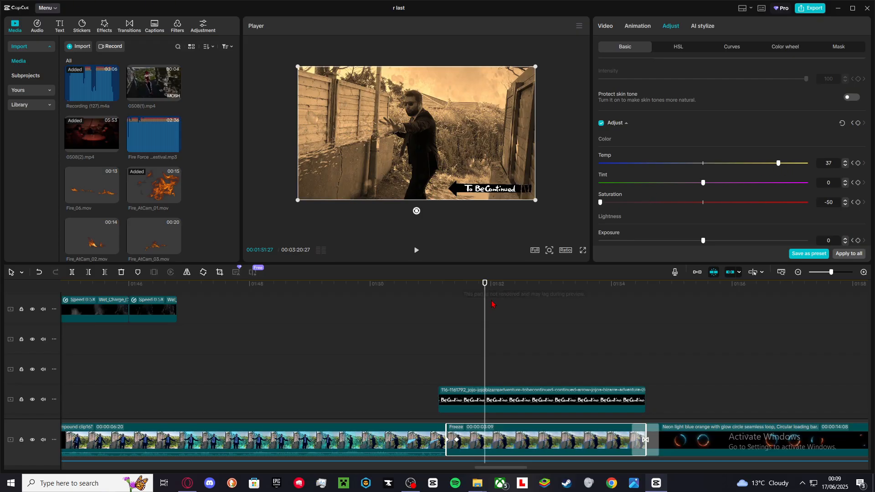
left_click_drag(580, 313, 645, 326)
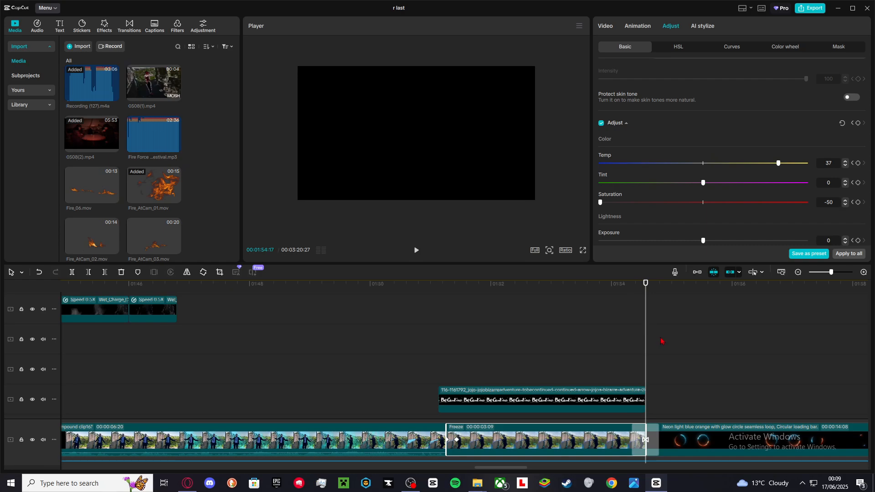
key("space")
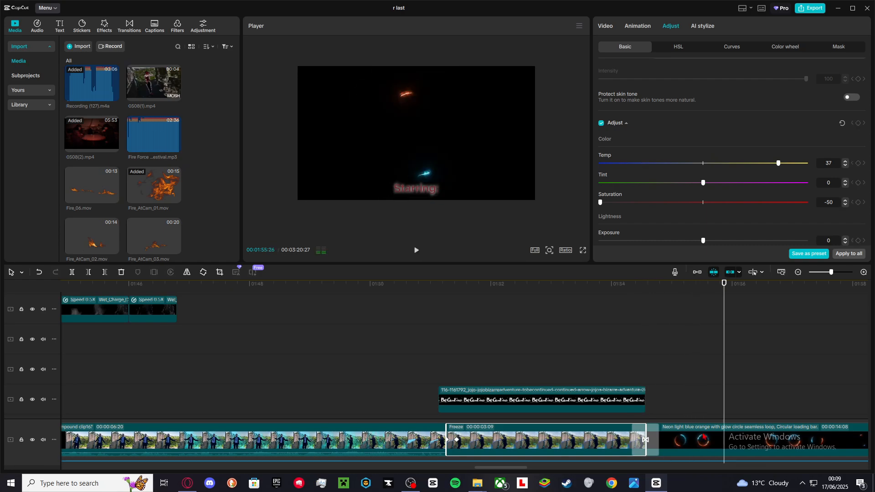
Select the neon light blue orange glow circle loop clip and play it.
left_click(702, 425)
key("space")
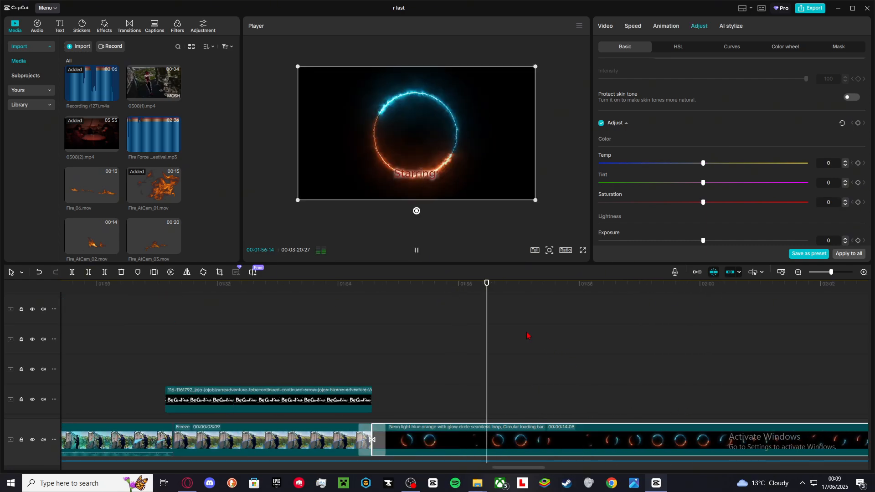
key("space")
Scroll the tracks, select the Starring credits text clip and play it back.
scroll(530, 405, "down", 5)
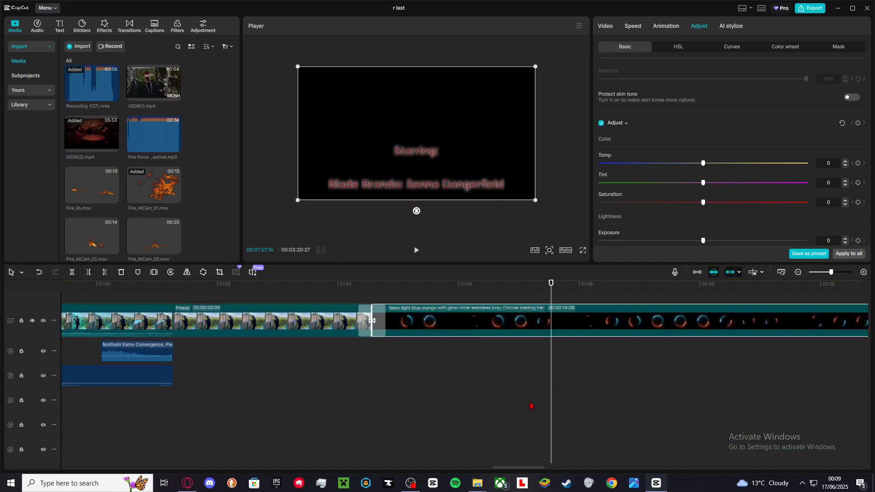
scroll(530, 405, "up", 8)
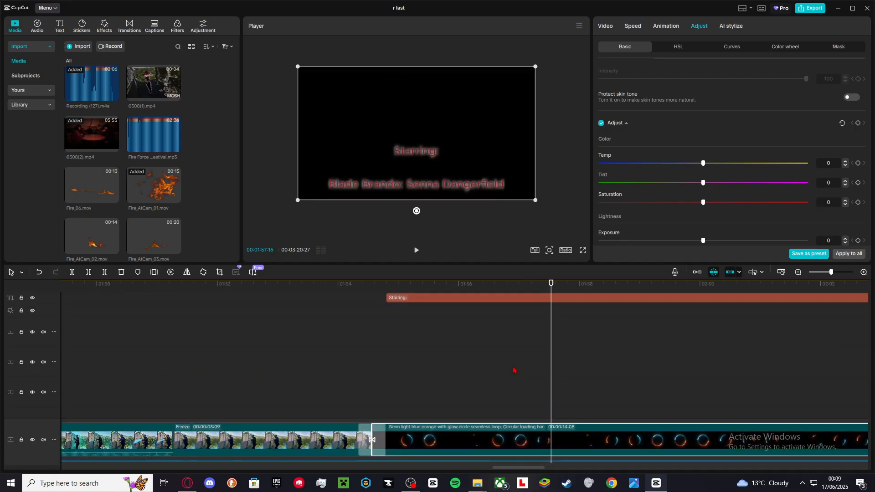
left_click(517, 387)
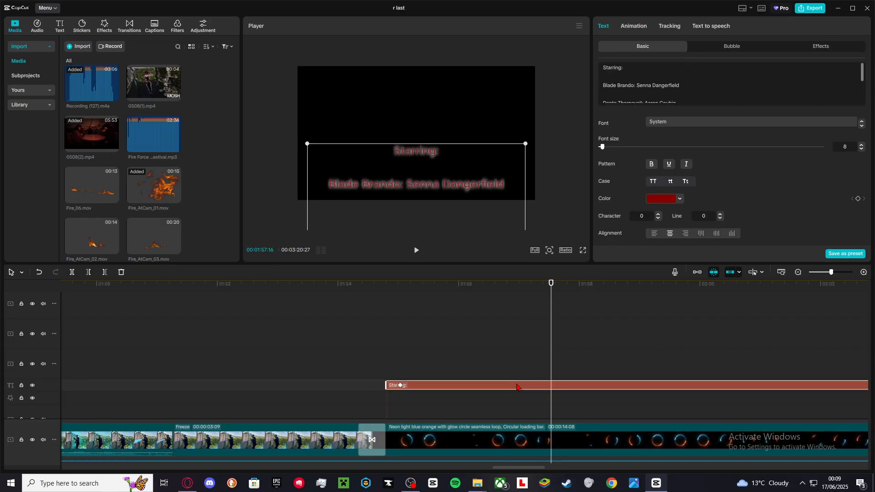
key("space")
key("space")
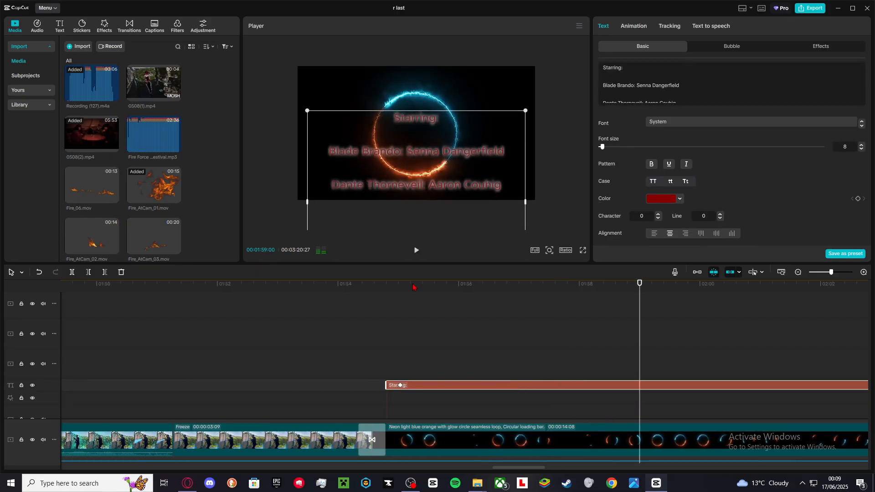
Scroll right and scrub along the credits to the special thanks section near the end.
scroll(542, 359, "right", 10)
left_click(252, 350)
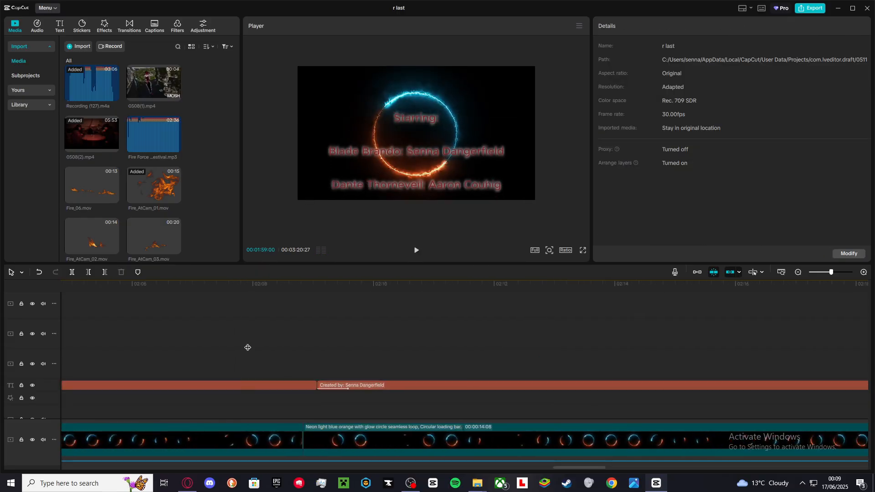
left_click(300, 347)
left_click_drag(301, 347, 731, 360)
scroll(730, 360, "down", 8)
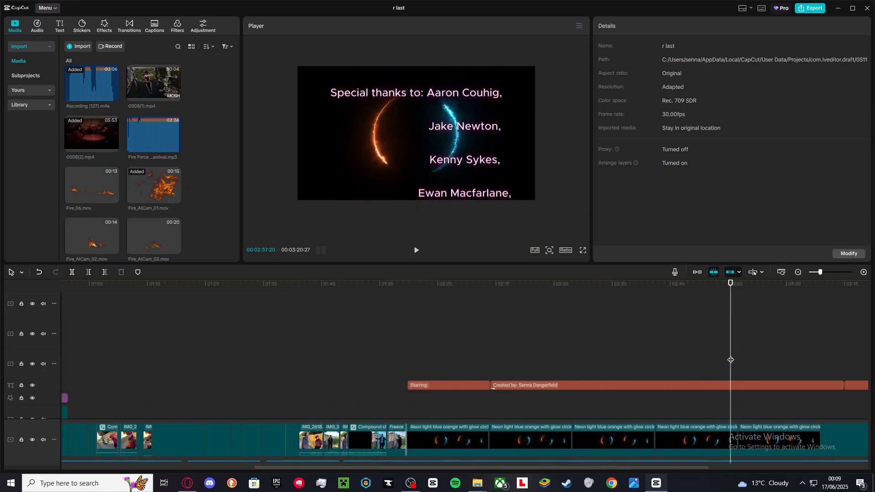